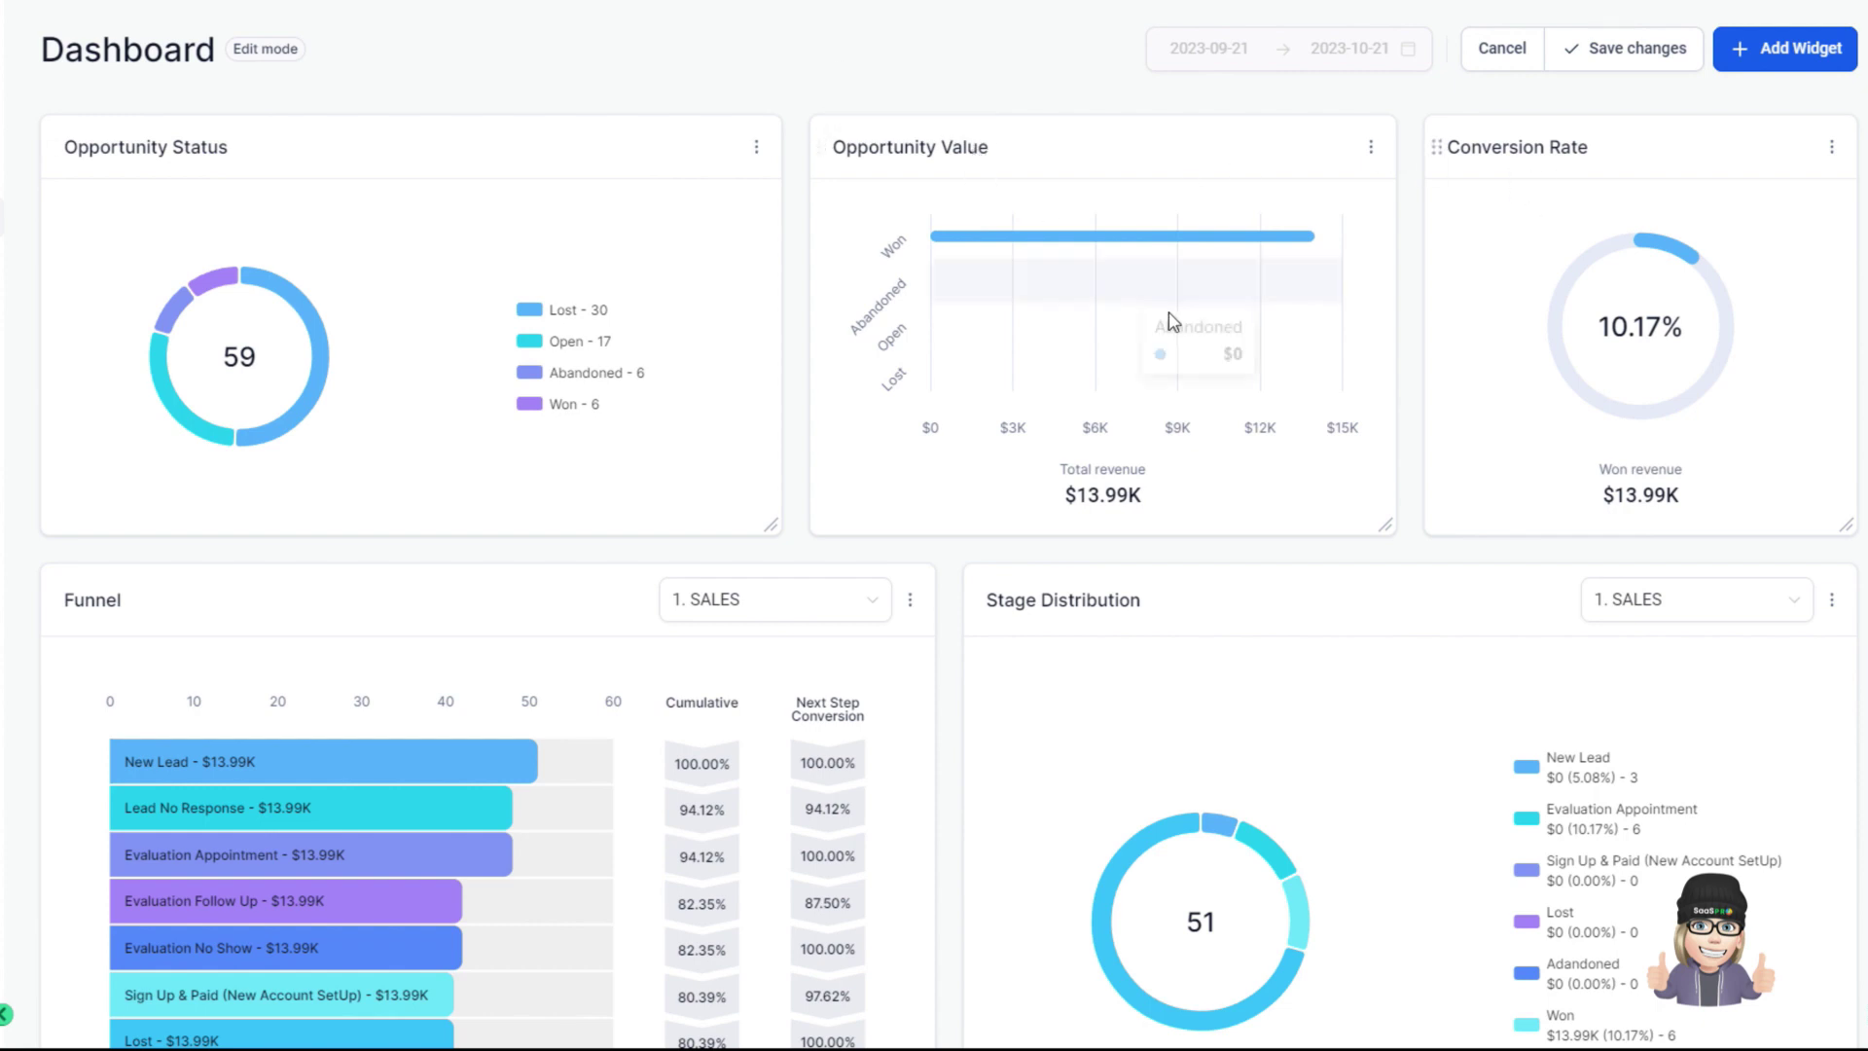
# Review all dashboard widgets from Opportunity Status down to the Google Ads Report, and leave edit mode without saving
pyautogui.scroll(-5, 746, 675)
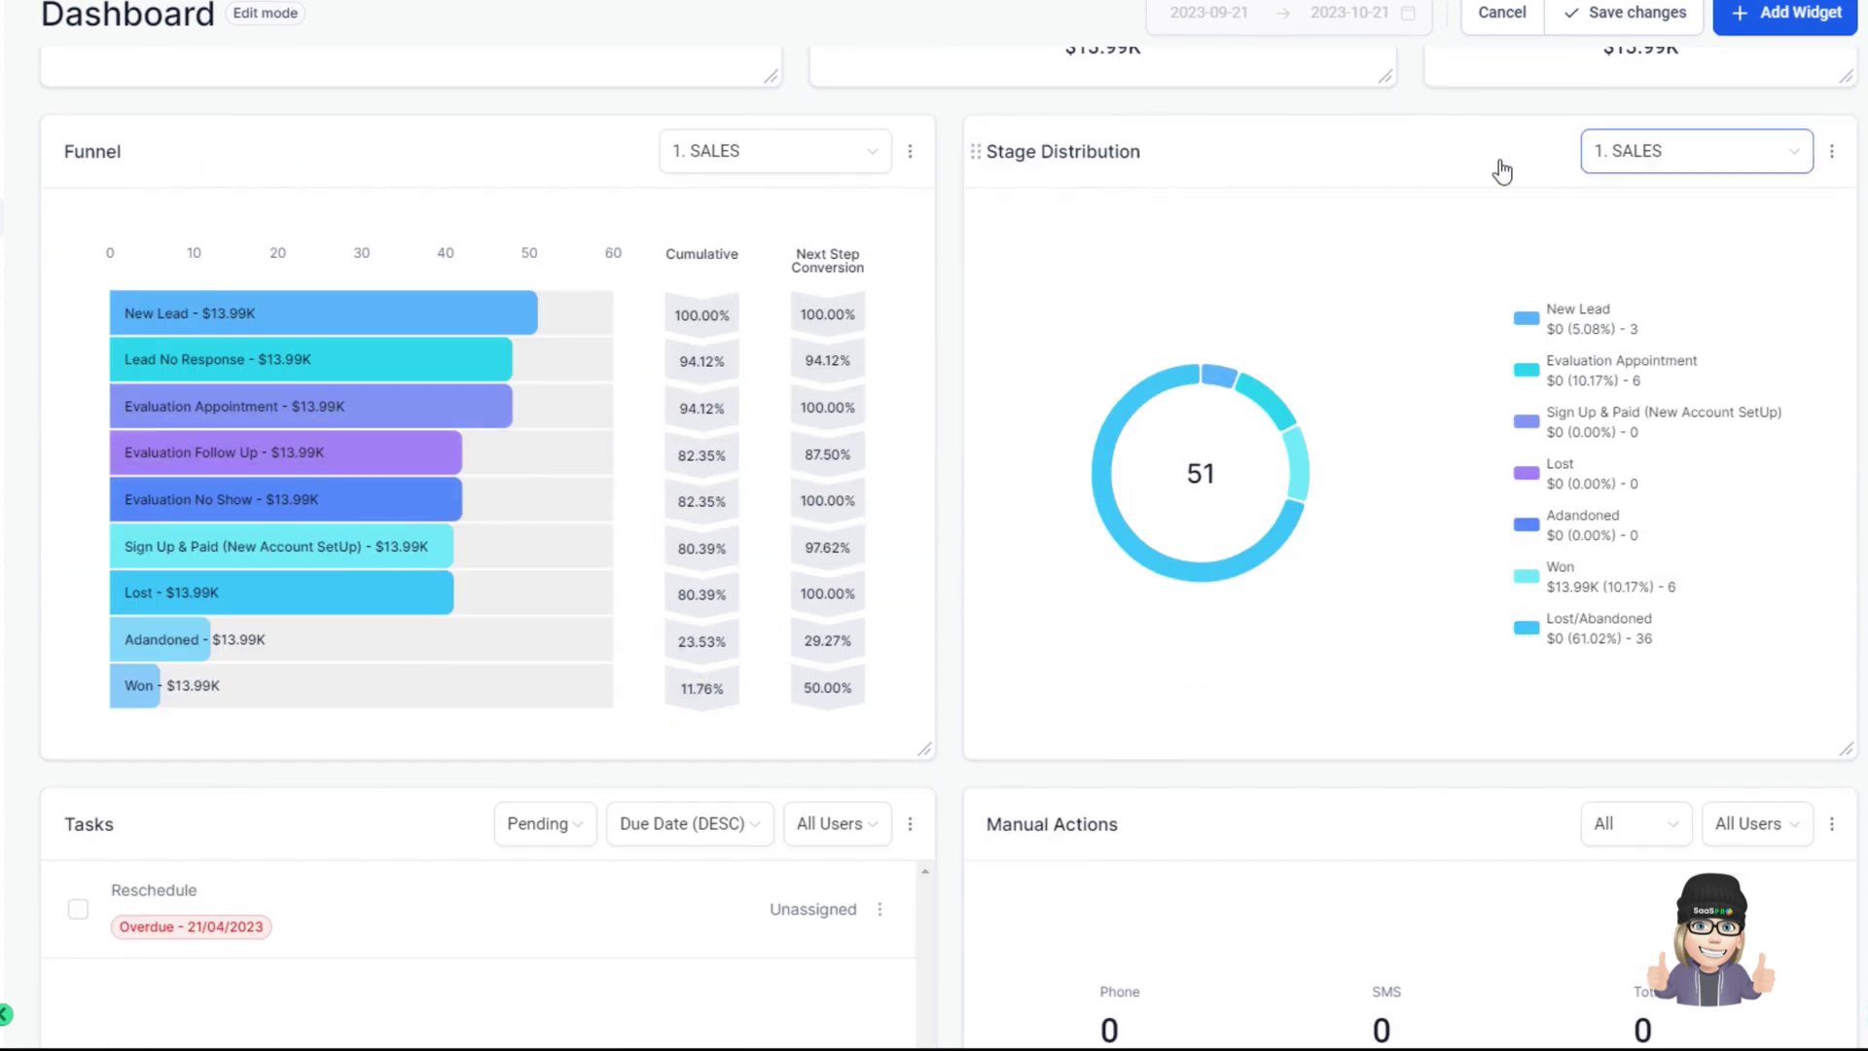
pyautogui.scroll(-3, 409, 584)
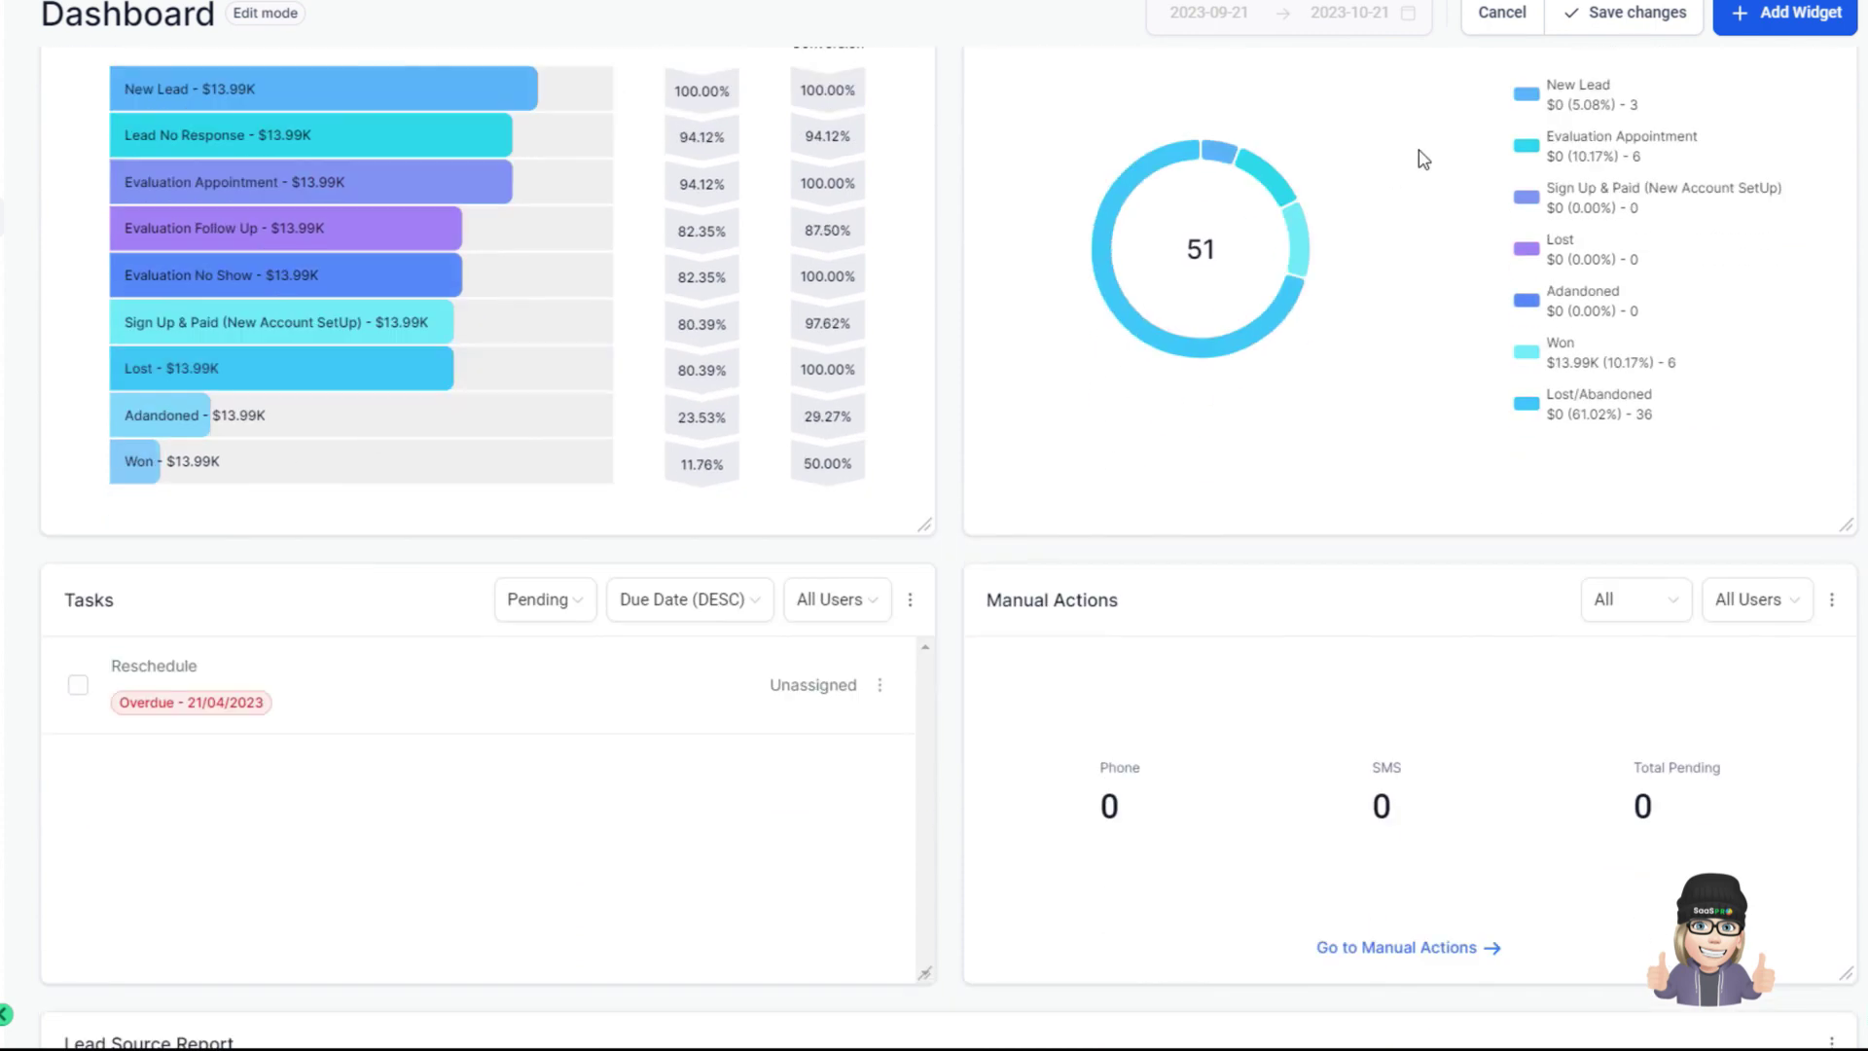
pyautogui.scroll(-3, 179, 627)
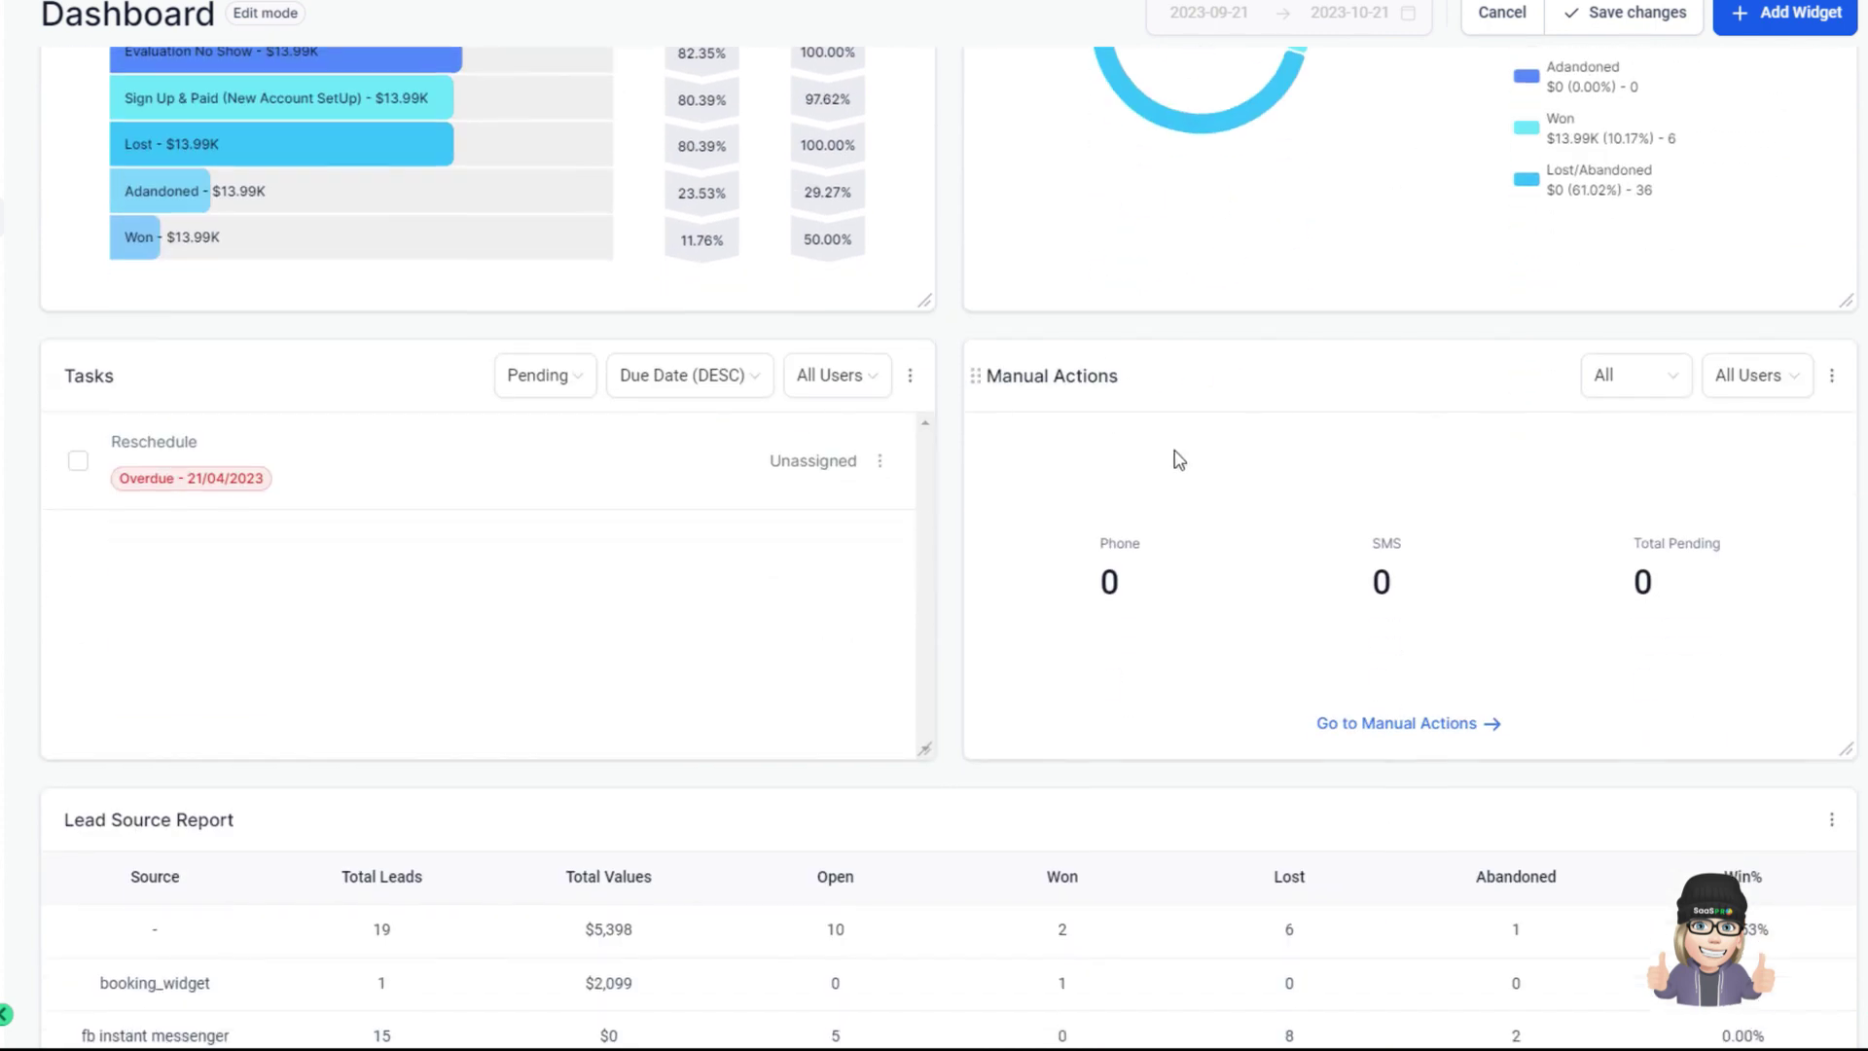
pyautogui.scroll(-5, 1302, 514)
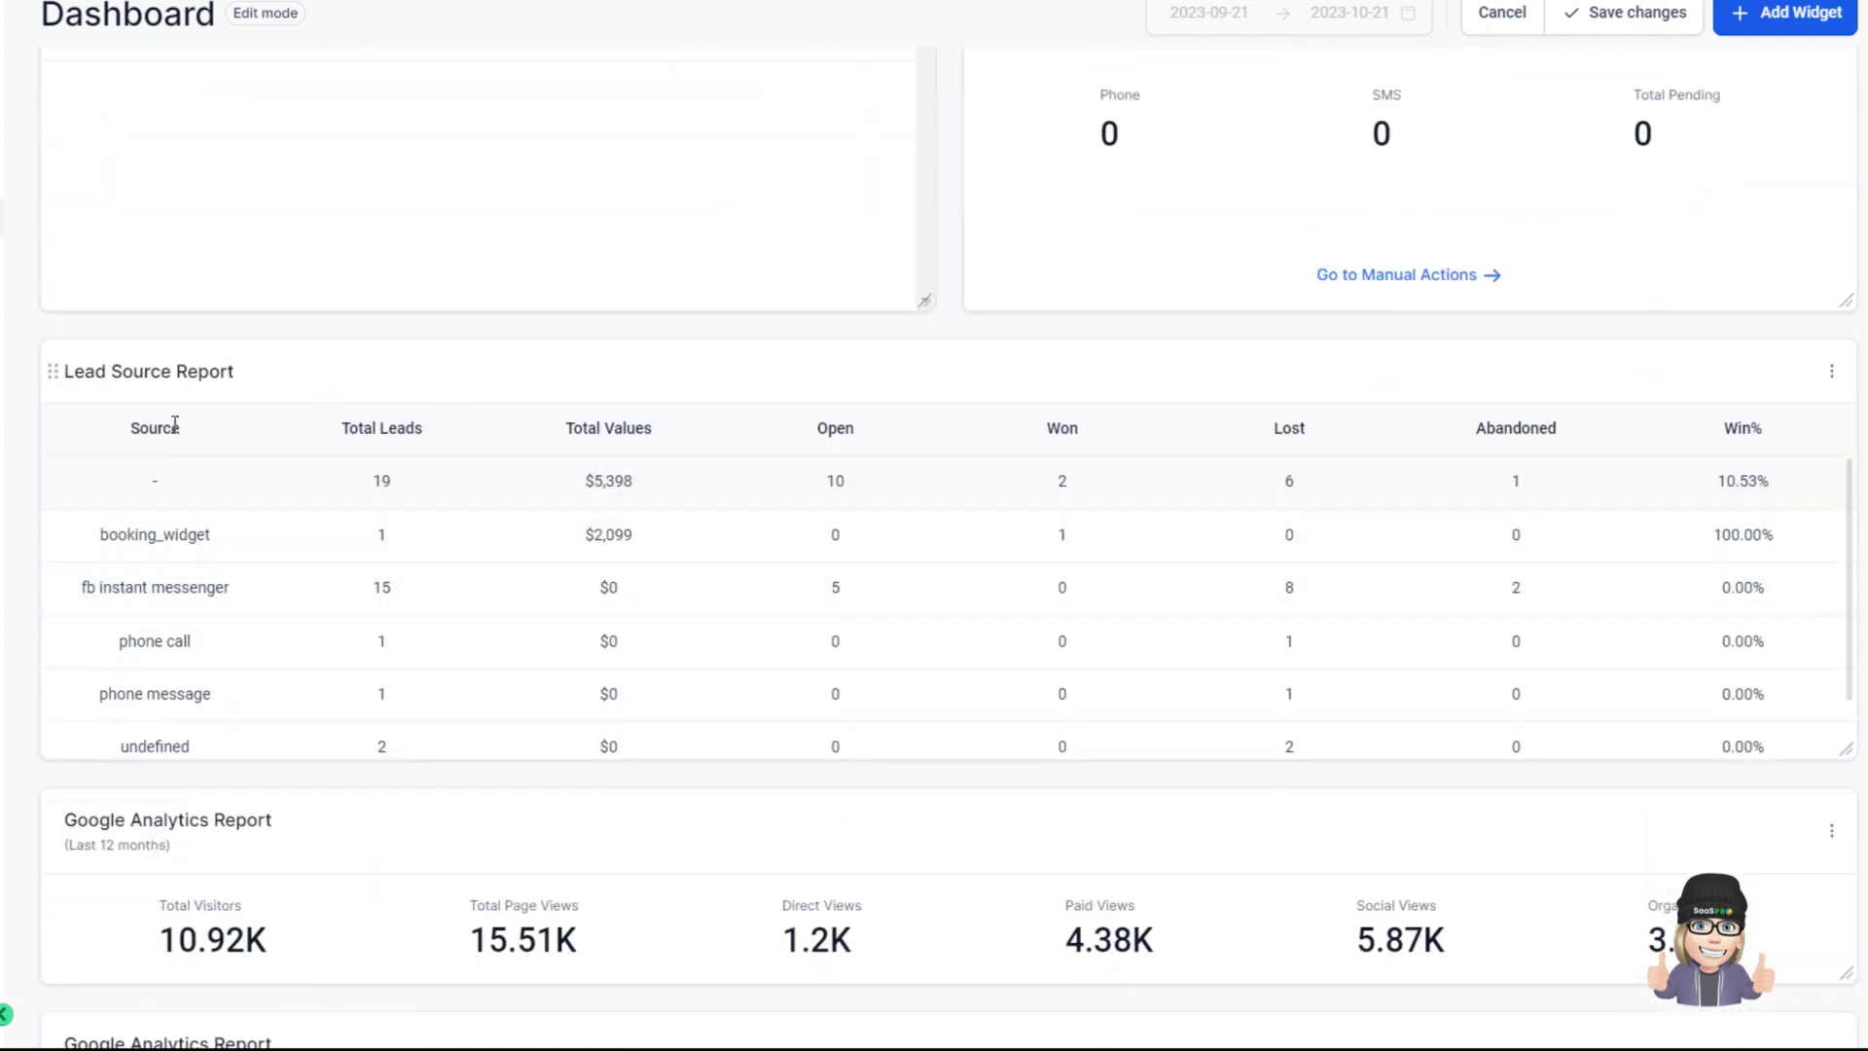
pyautogui.scroll(-1, 776, 623)
pyautogui.scroll(-5, 667, 779)
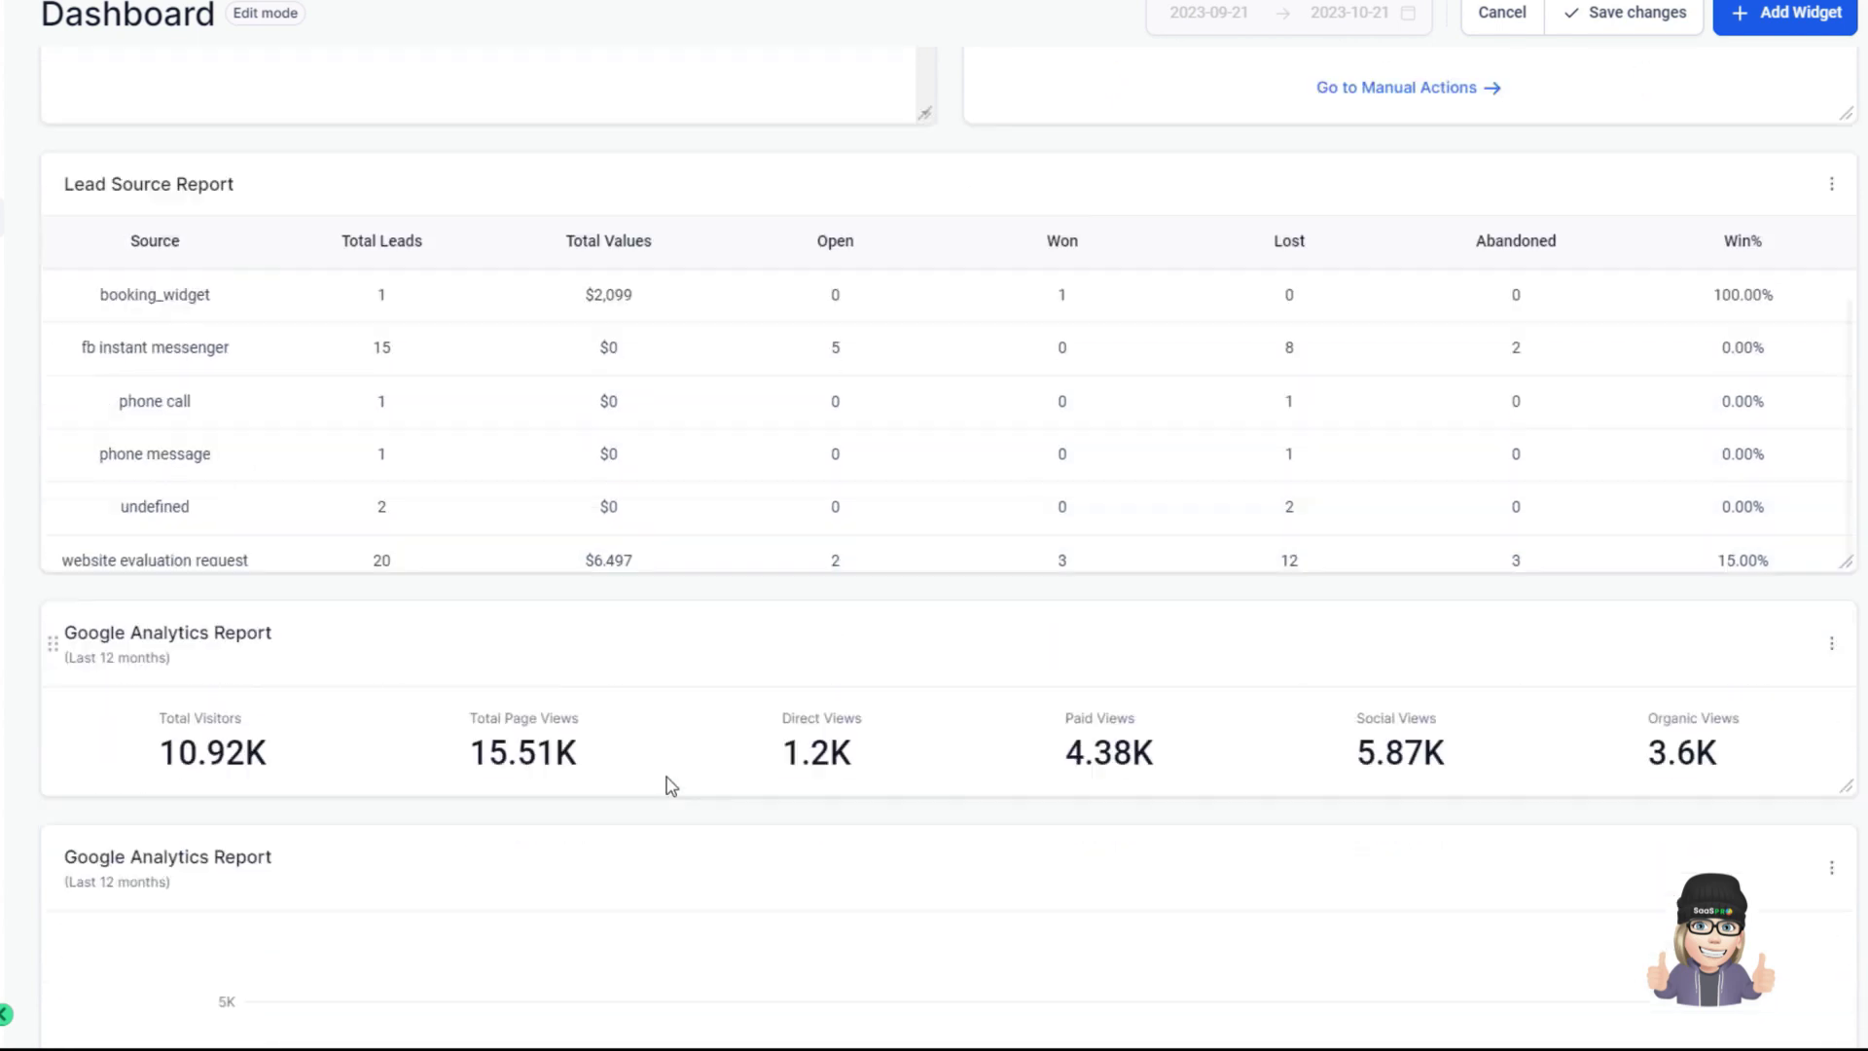
pyautogui.scroll(-6, 818, 533)
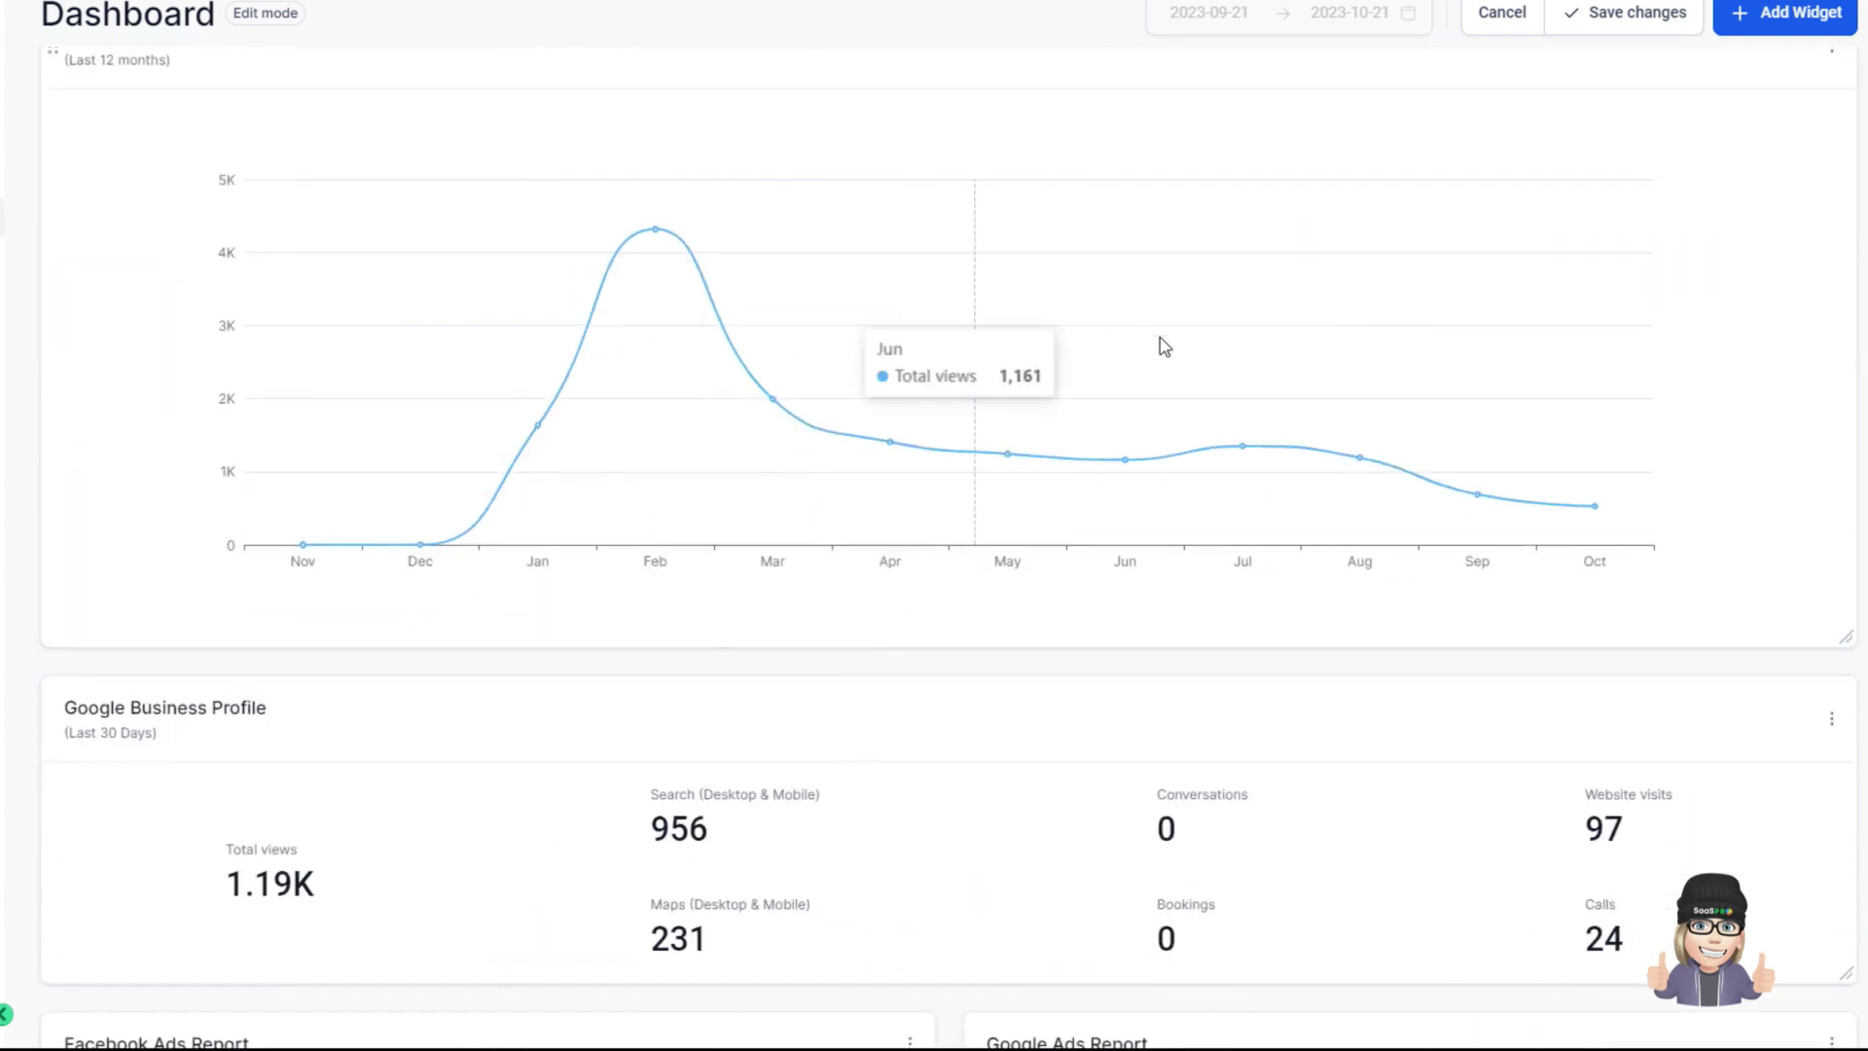
pyautogui.scroll(-1, 1177, 370)
pyautogui.scroll(-2, 1197, 393)
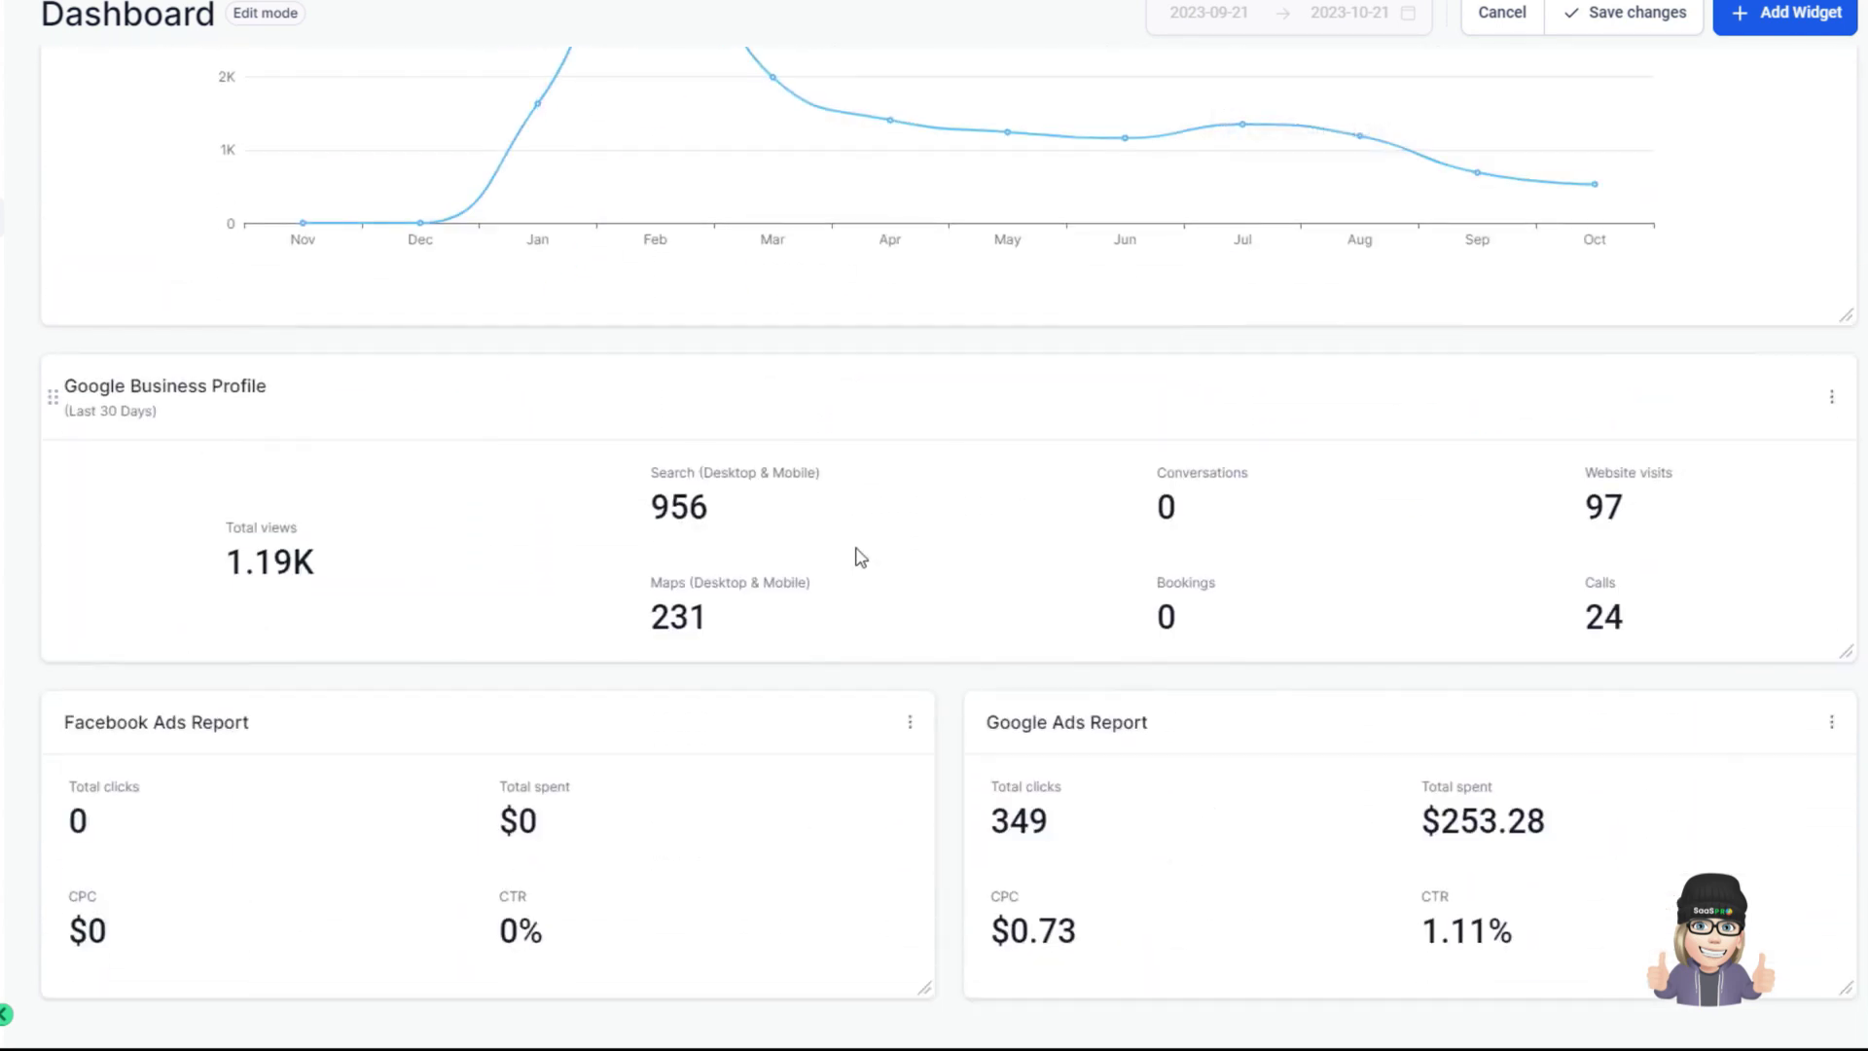
pyautogui.scroll(15, 1615, 647)
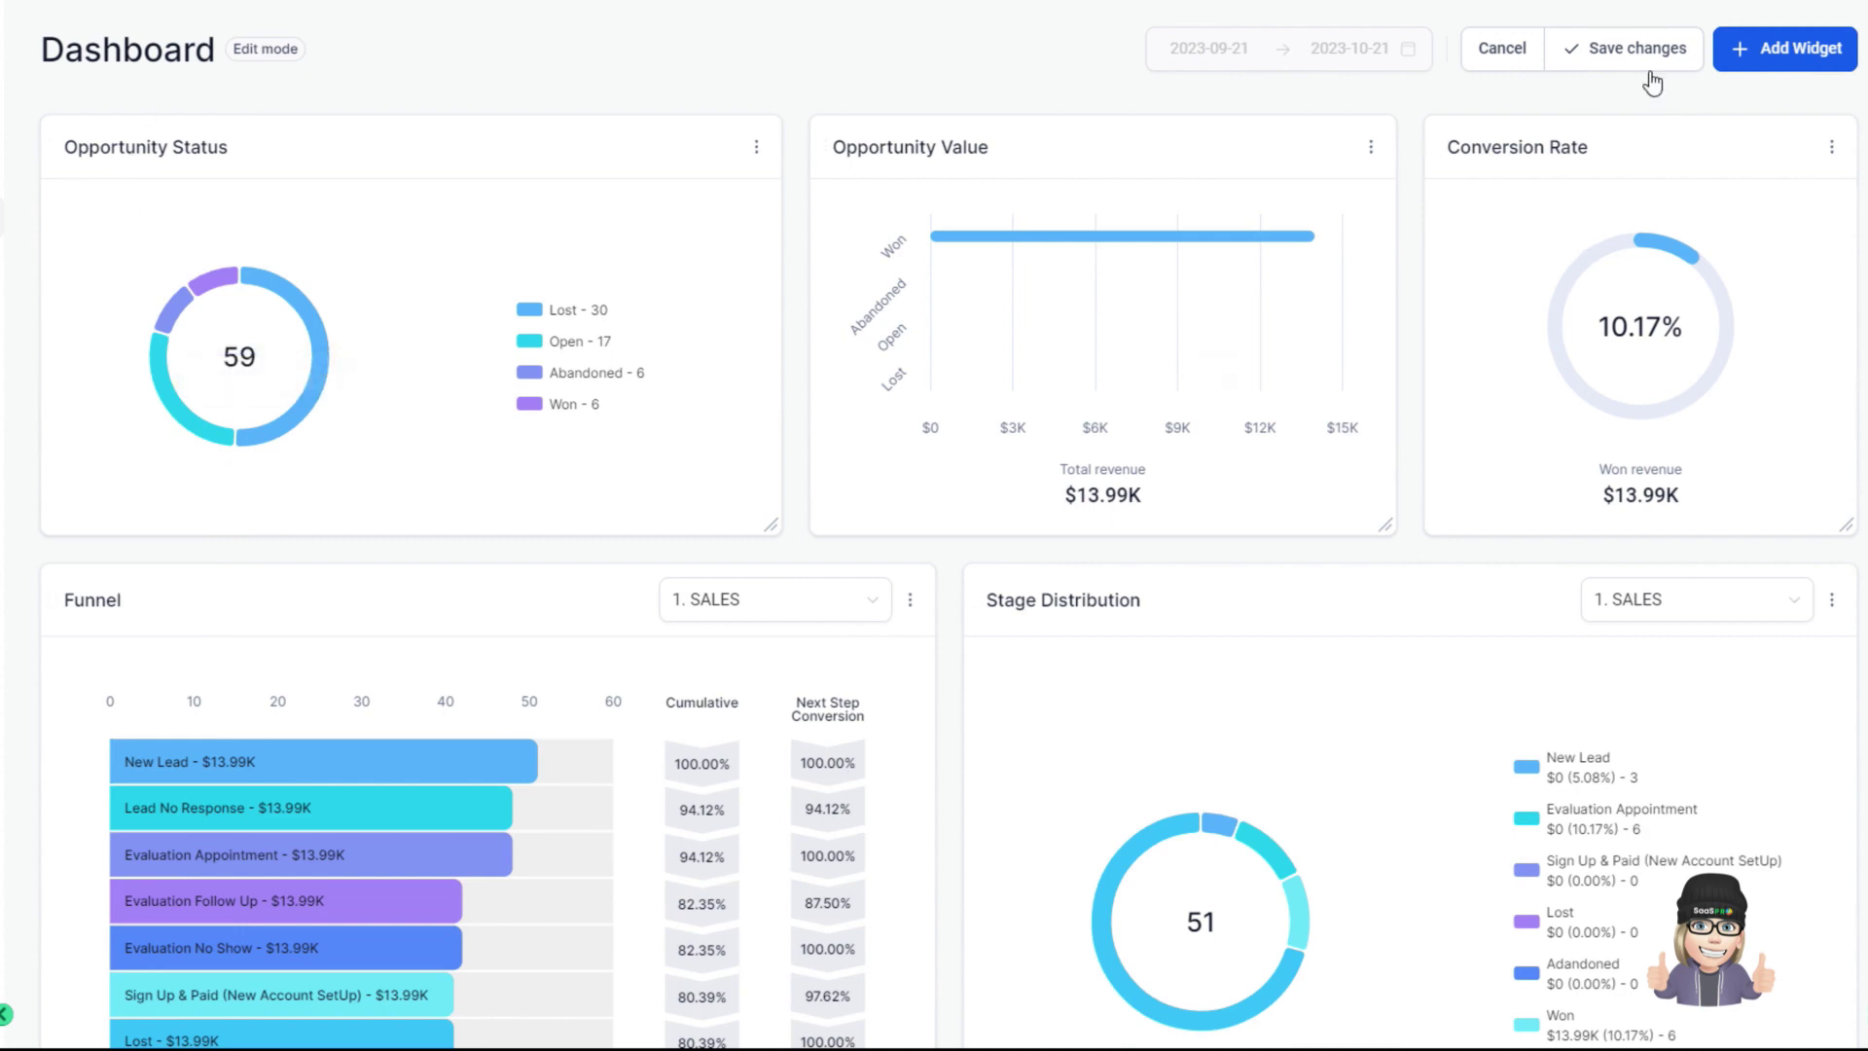
pyautogui.click(1498, 60)
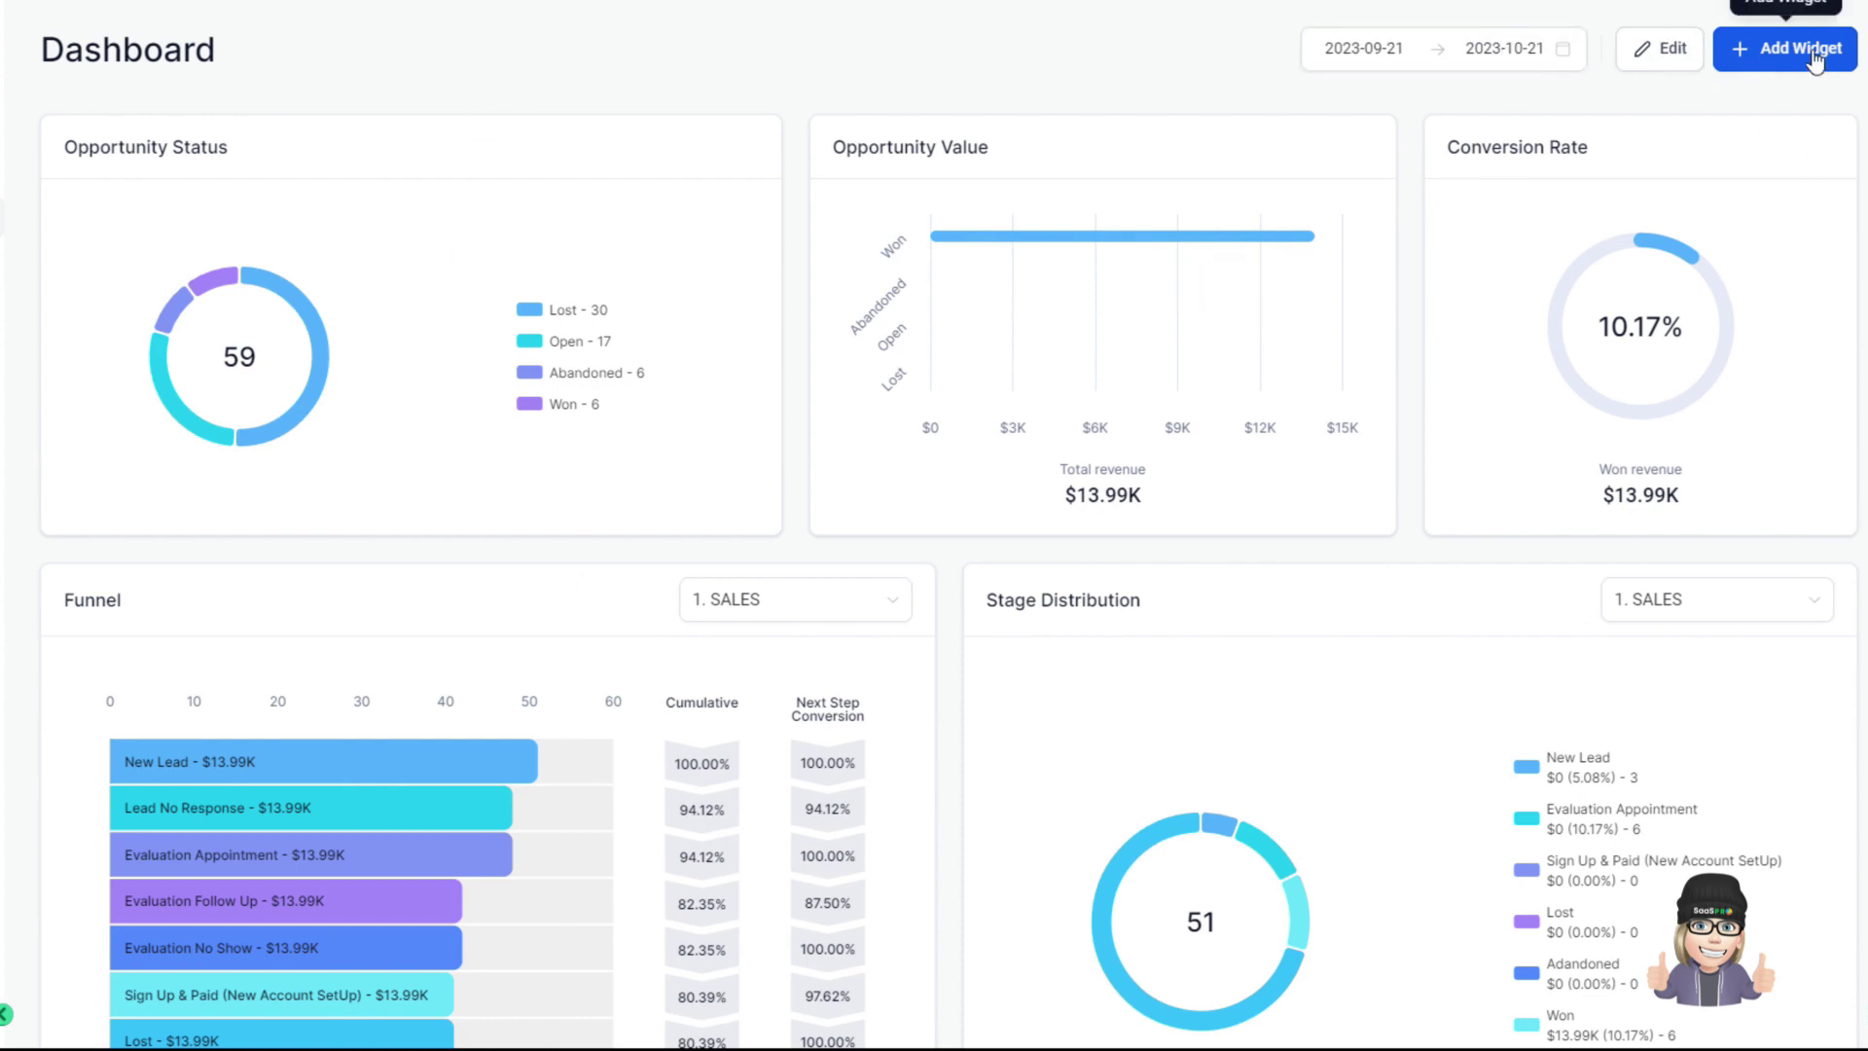
# Try moving the Funnel widget above Opportunity Status, return both widgets to their original places, and save the layout
pyautogui.click(1666, 59)
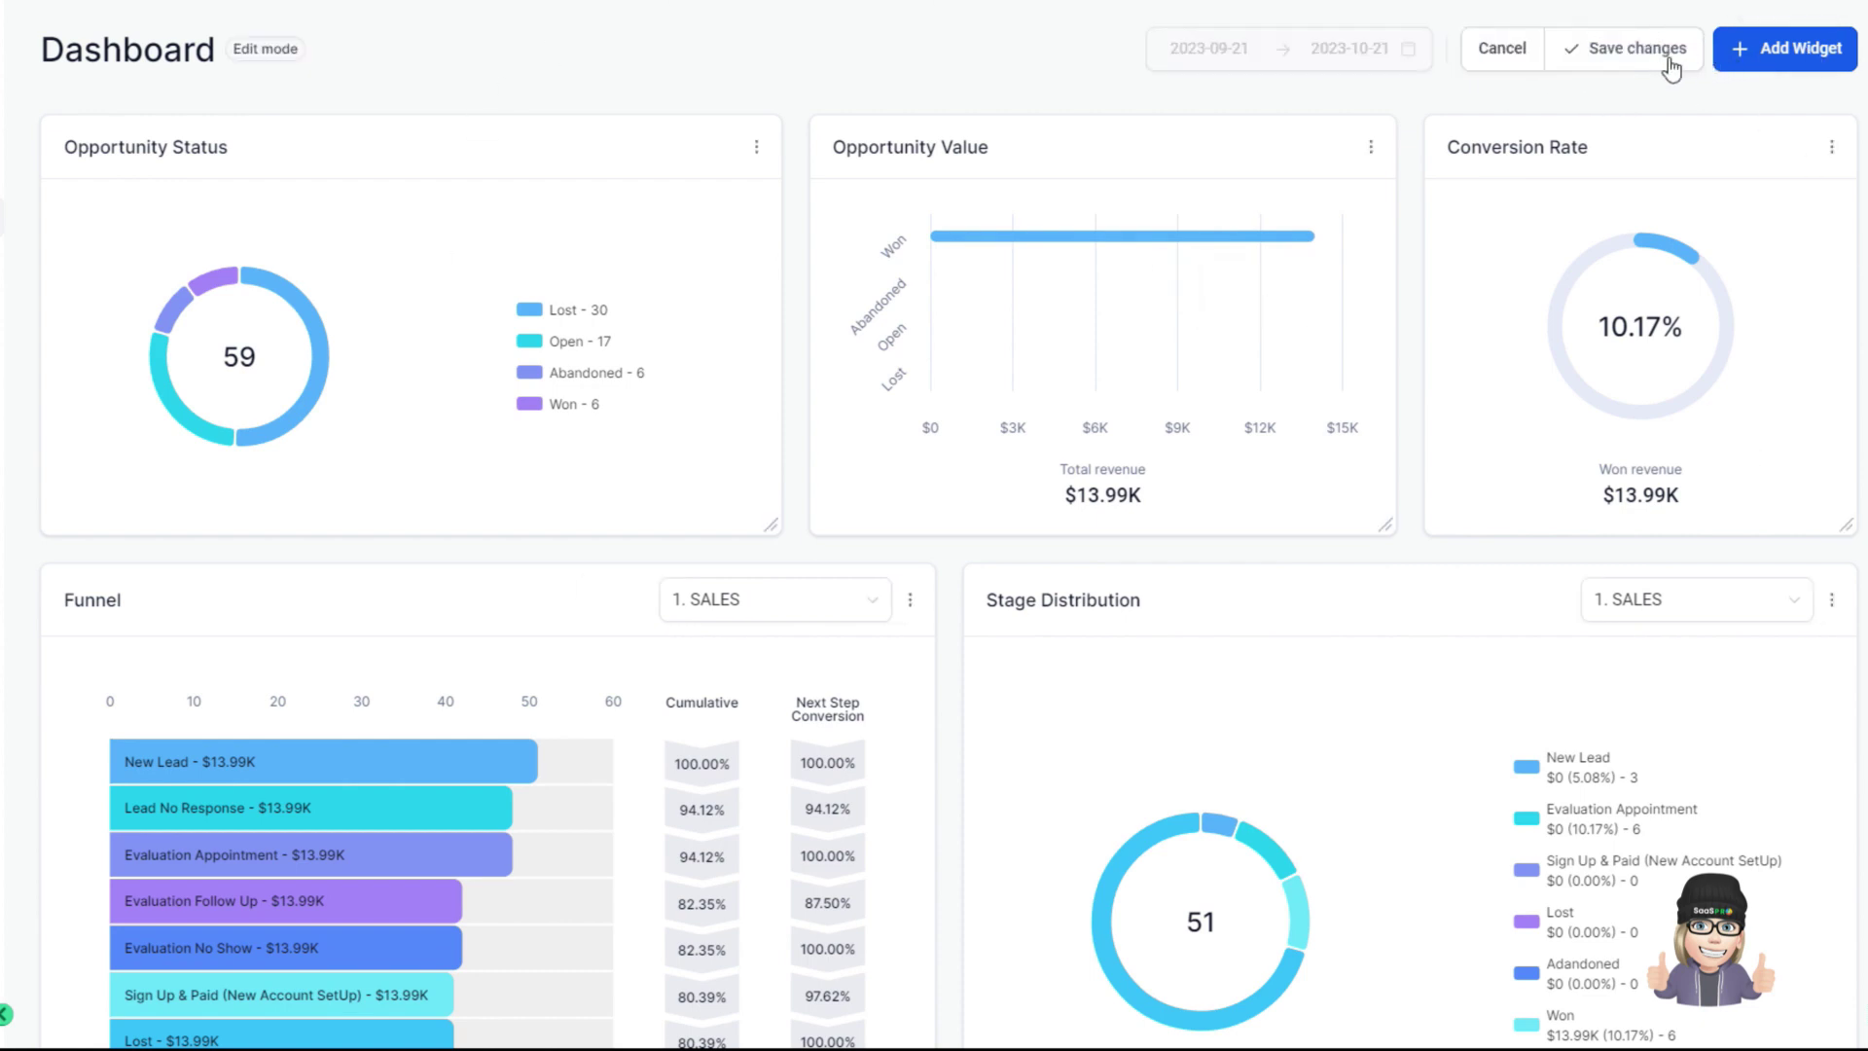
pyautogui.moveTo(296, 328); pyautogui.dragTo(358, 337)
pyautogui.moveTo(168, 678); pyautogui.dragTo(163, 218)
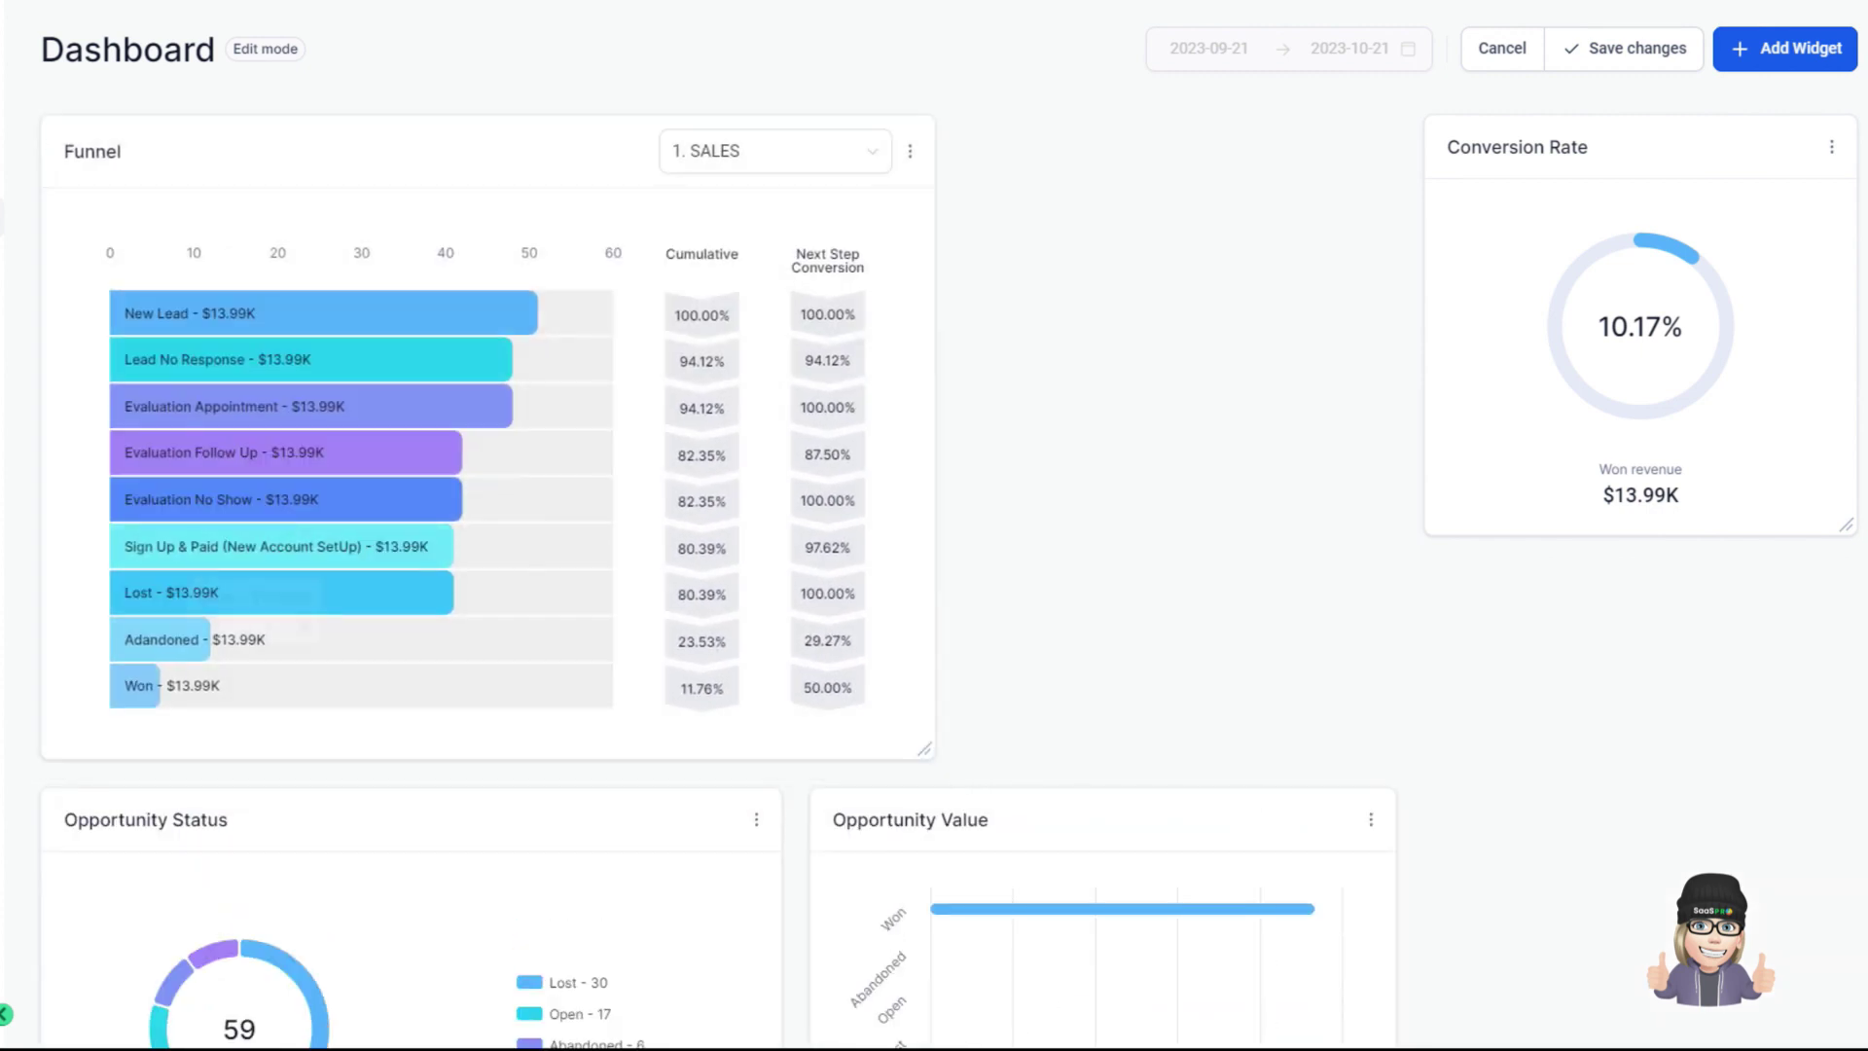
pyautogui.moveTo(418, 883); pyautogui.dragTo(434, 195)
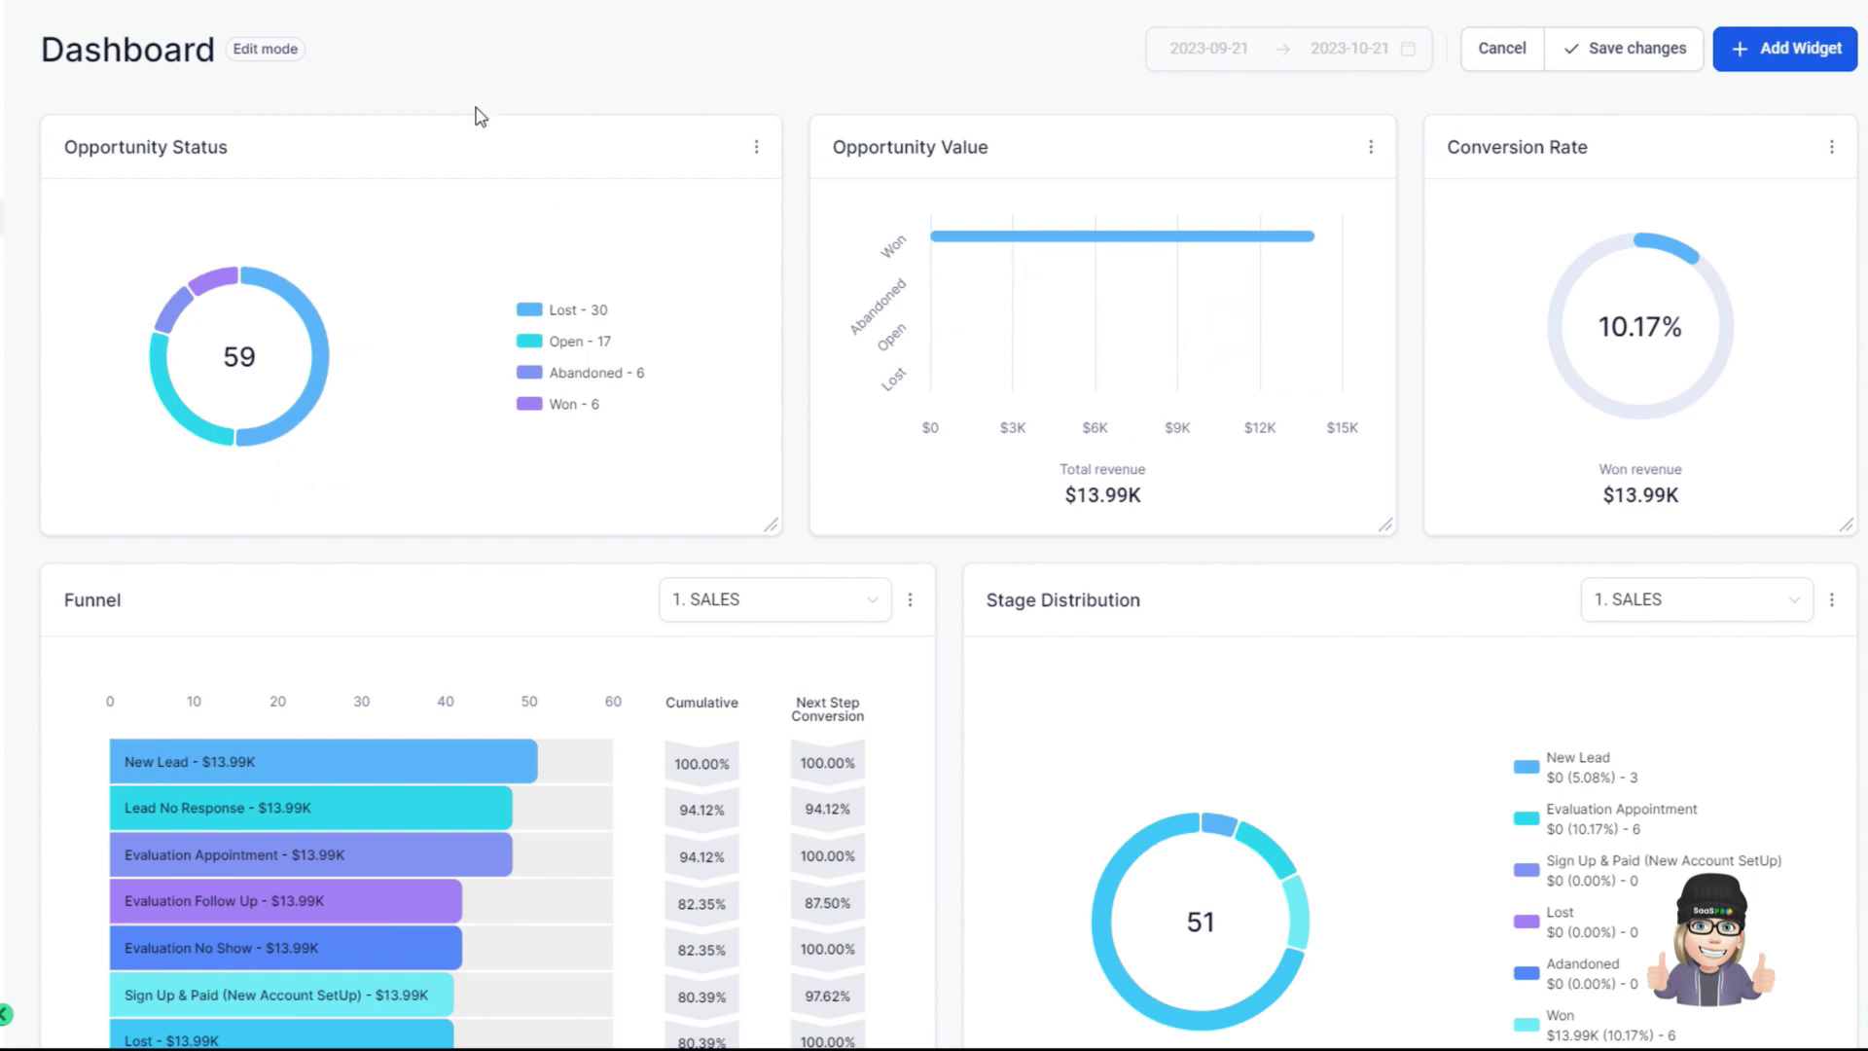
pyautogui.click(1598, 65)
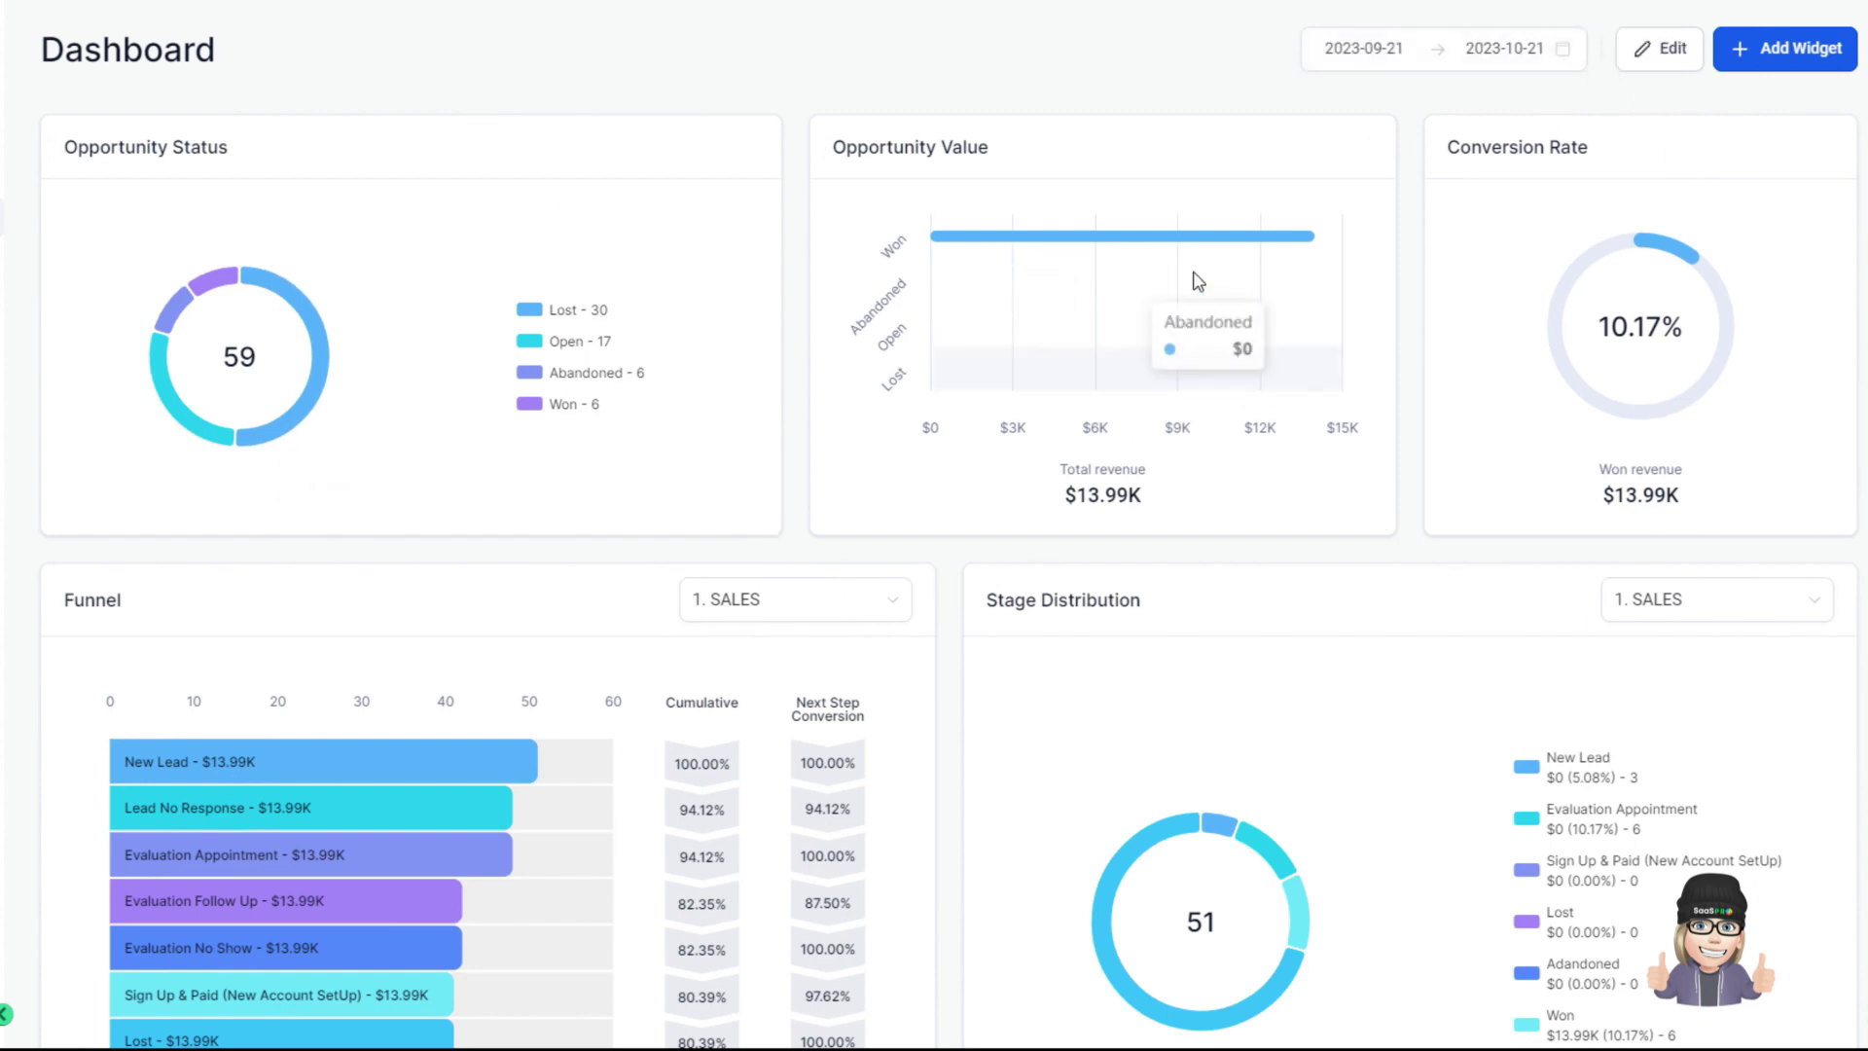
# Reposition the Funnel widget in the dashboard layout, widen it to the full dashboard width, and save the changes
pyautogui.click(1657, 62)
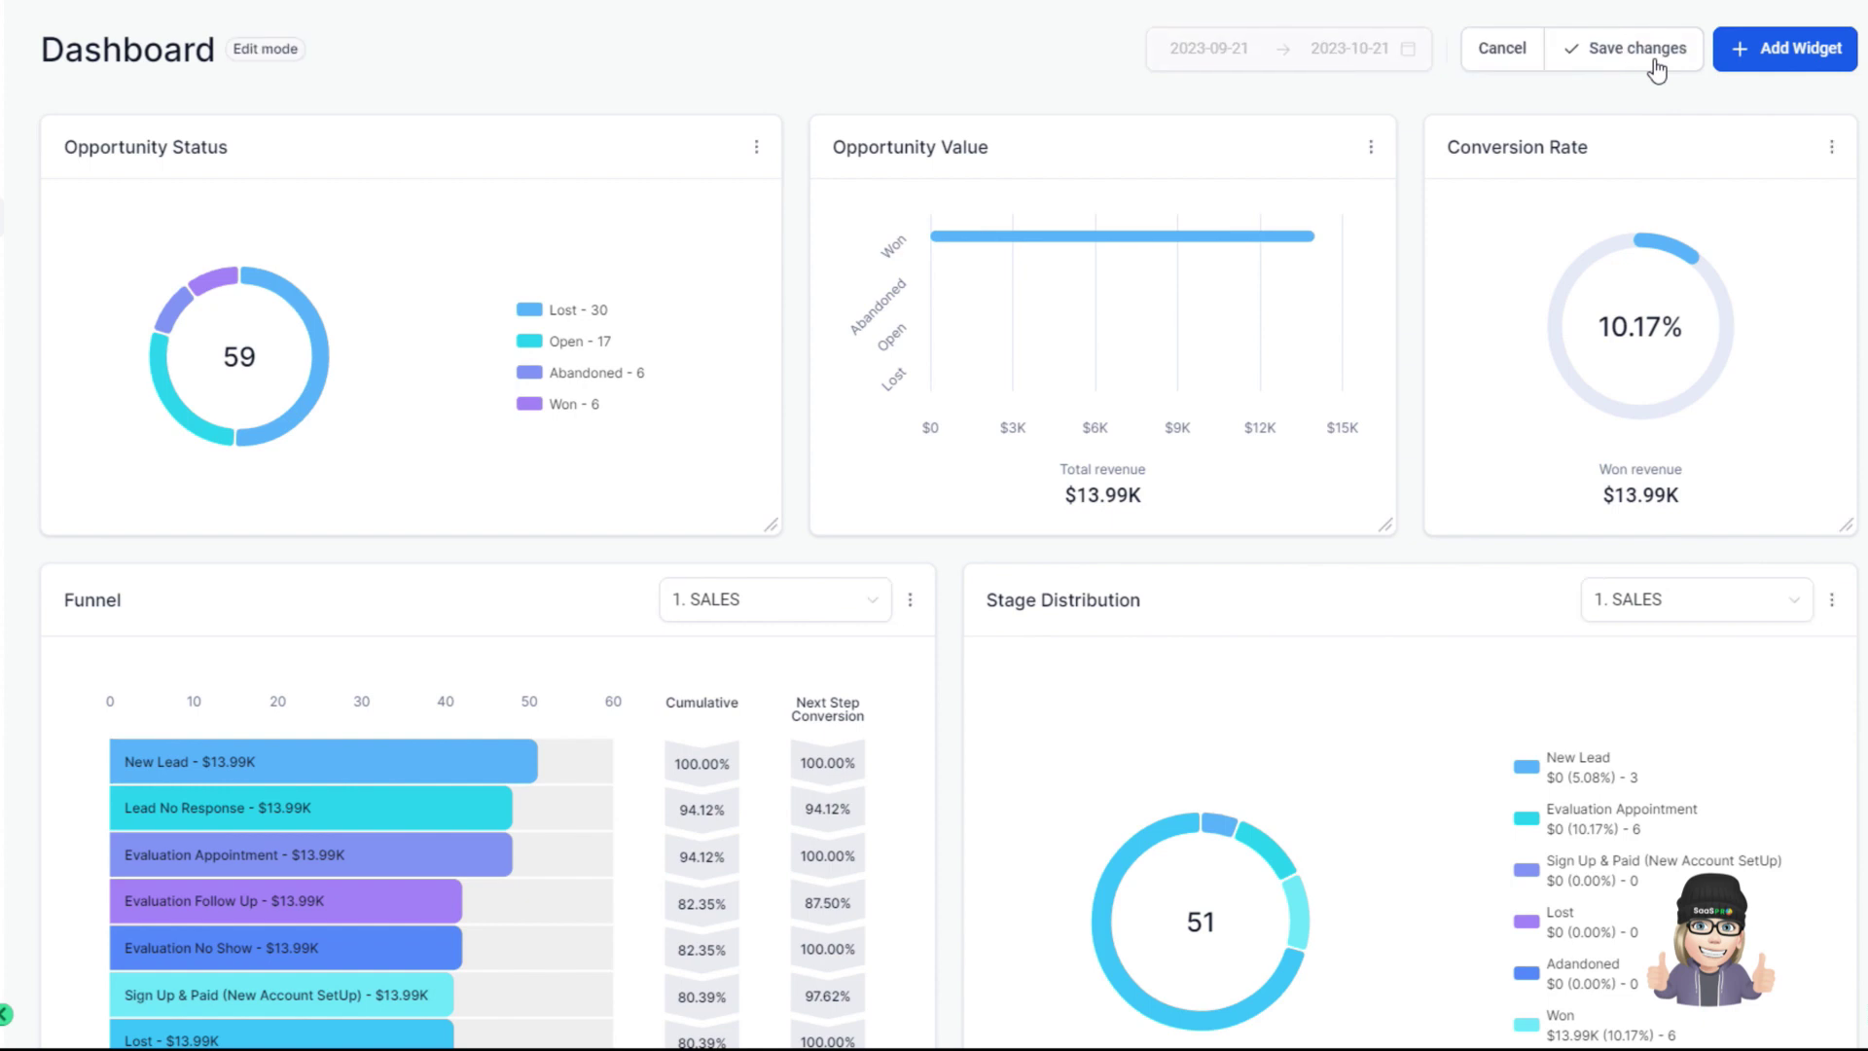
pyautogui.moveTo(605, 766); pyautogui.dragTo(655, 292)
pyautogui.moveTo(932, 785); pyautogui.dragTo(1819, 710)
pyautogui.click(1624, 21)
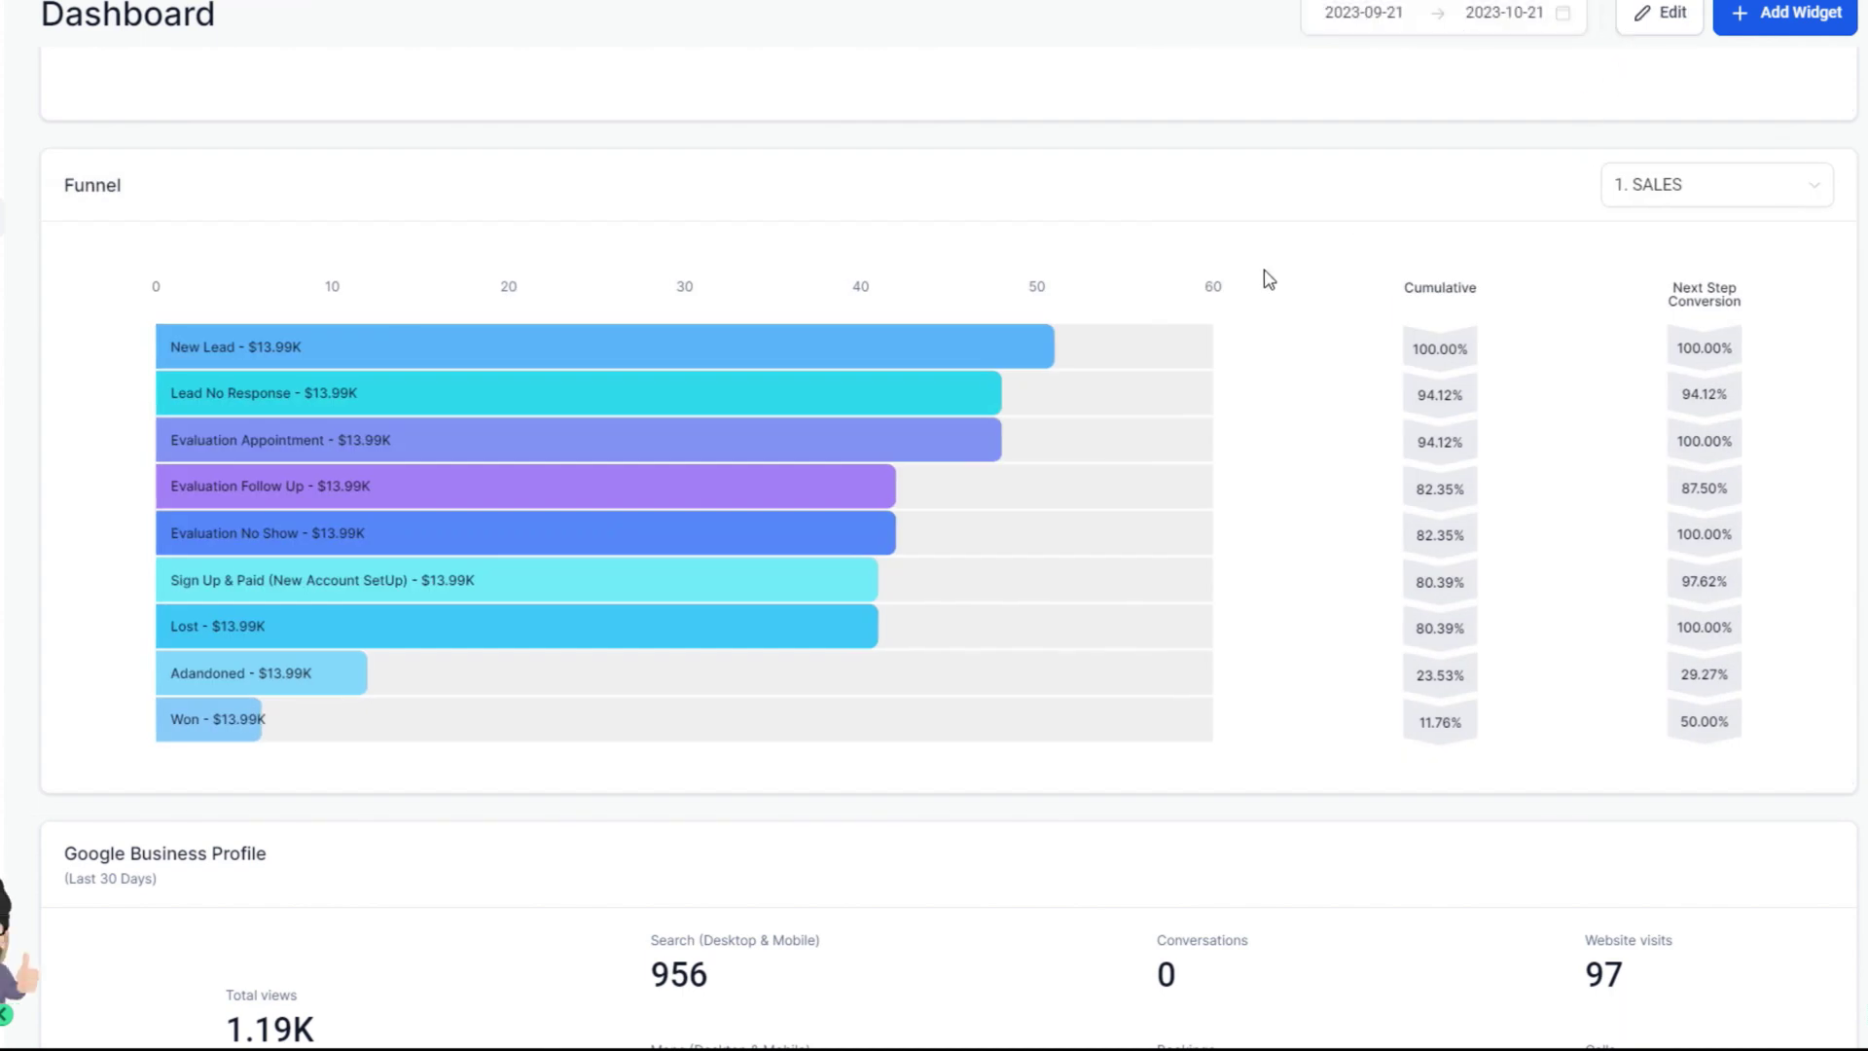
# Look at the available widget categories, and move the Stage Distribution widget into the empty space beneath Opportunity Status
pyautogui.click(1790, 29)
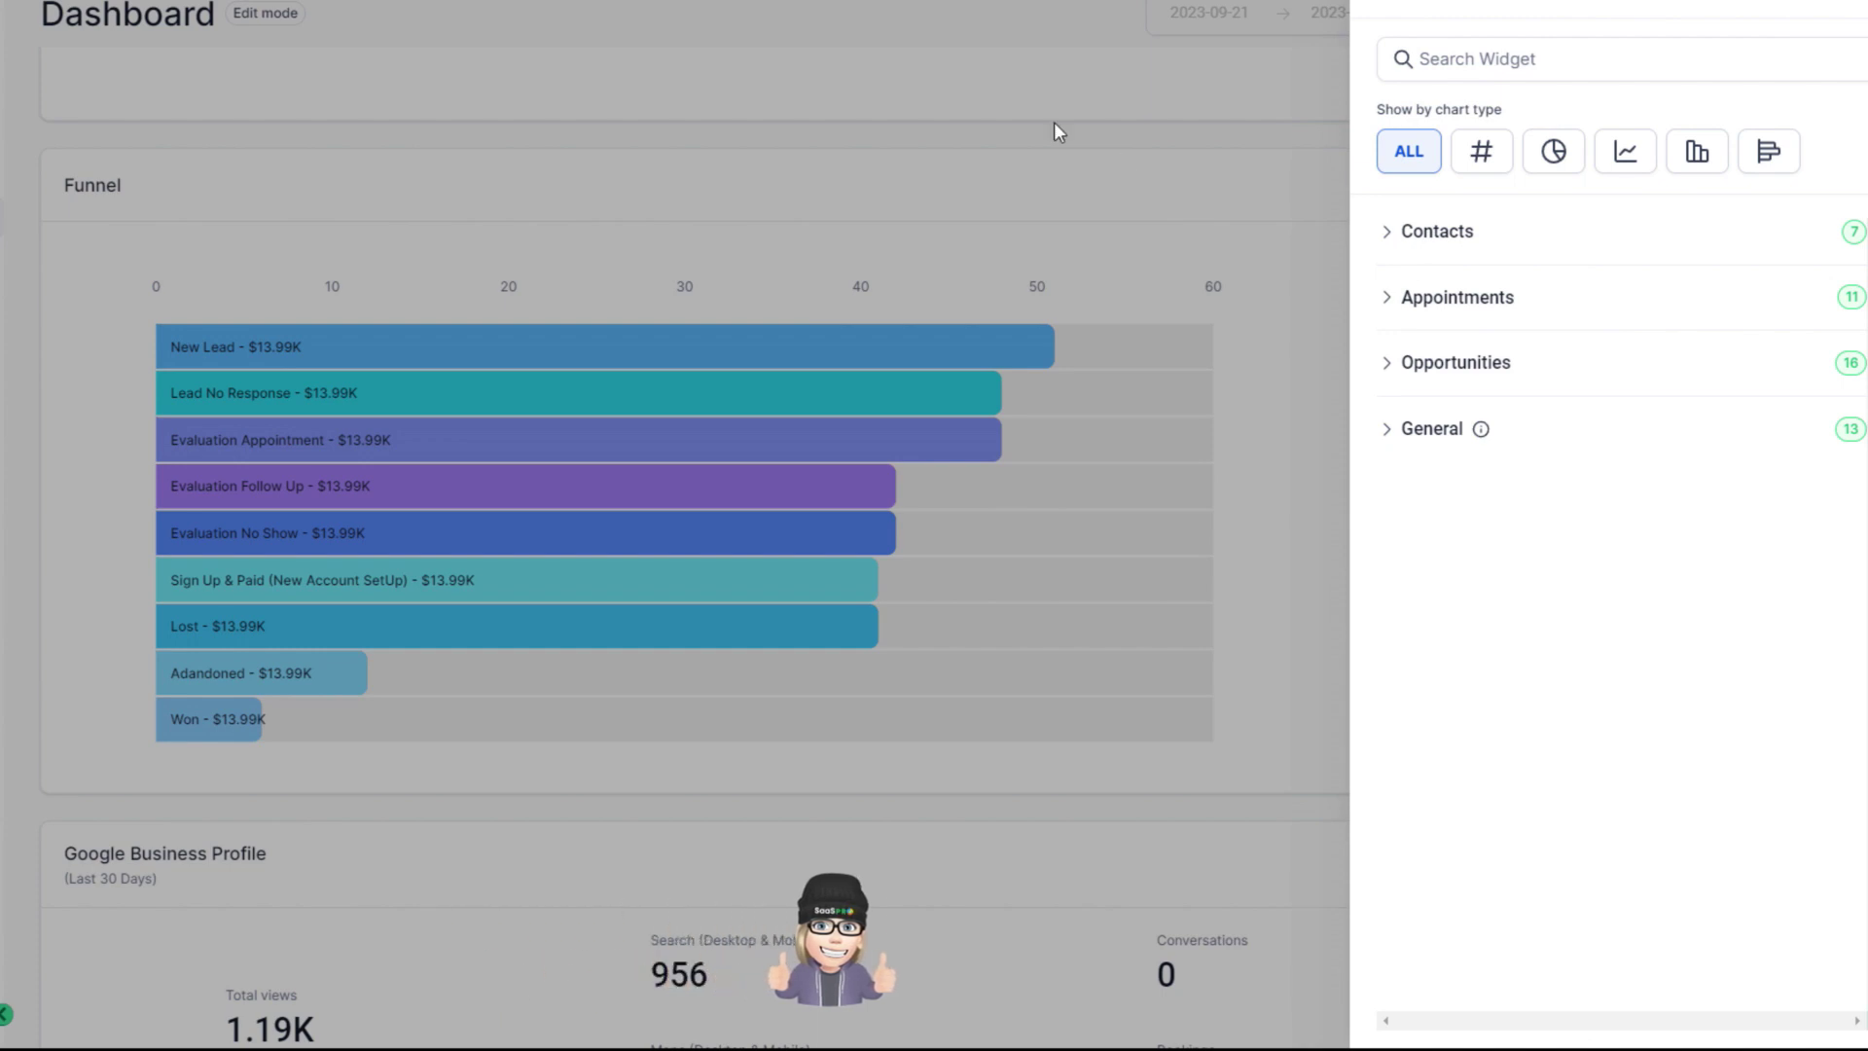
pyautogui.click(992, 91)
pyautogui.scroll(15, 711, 528)
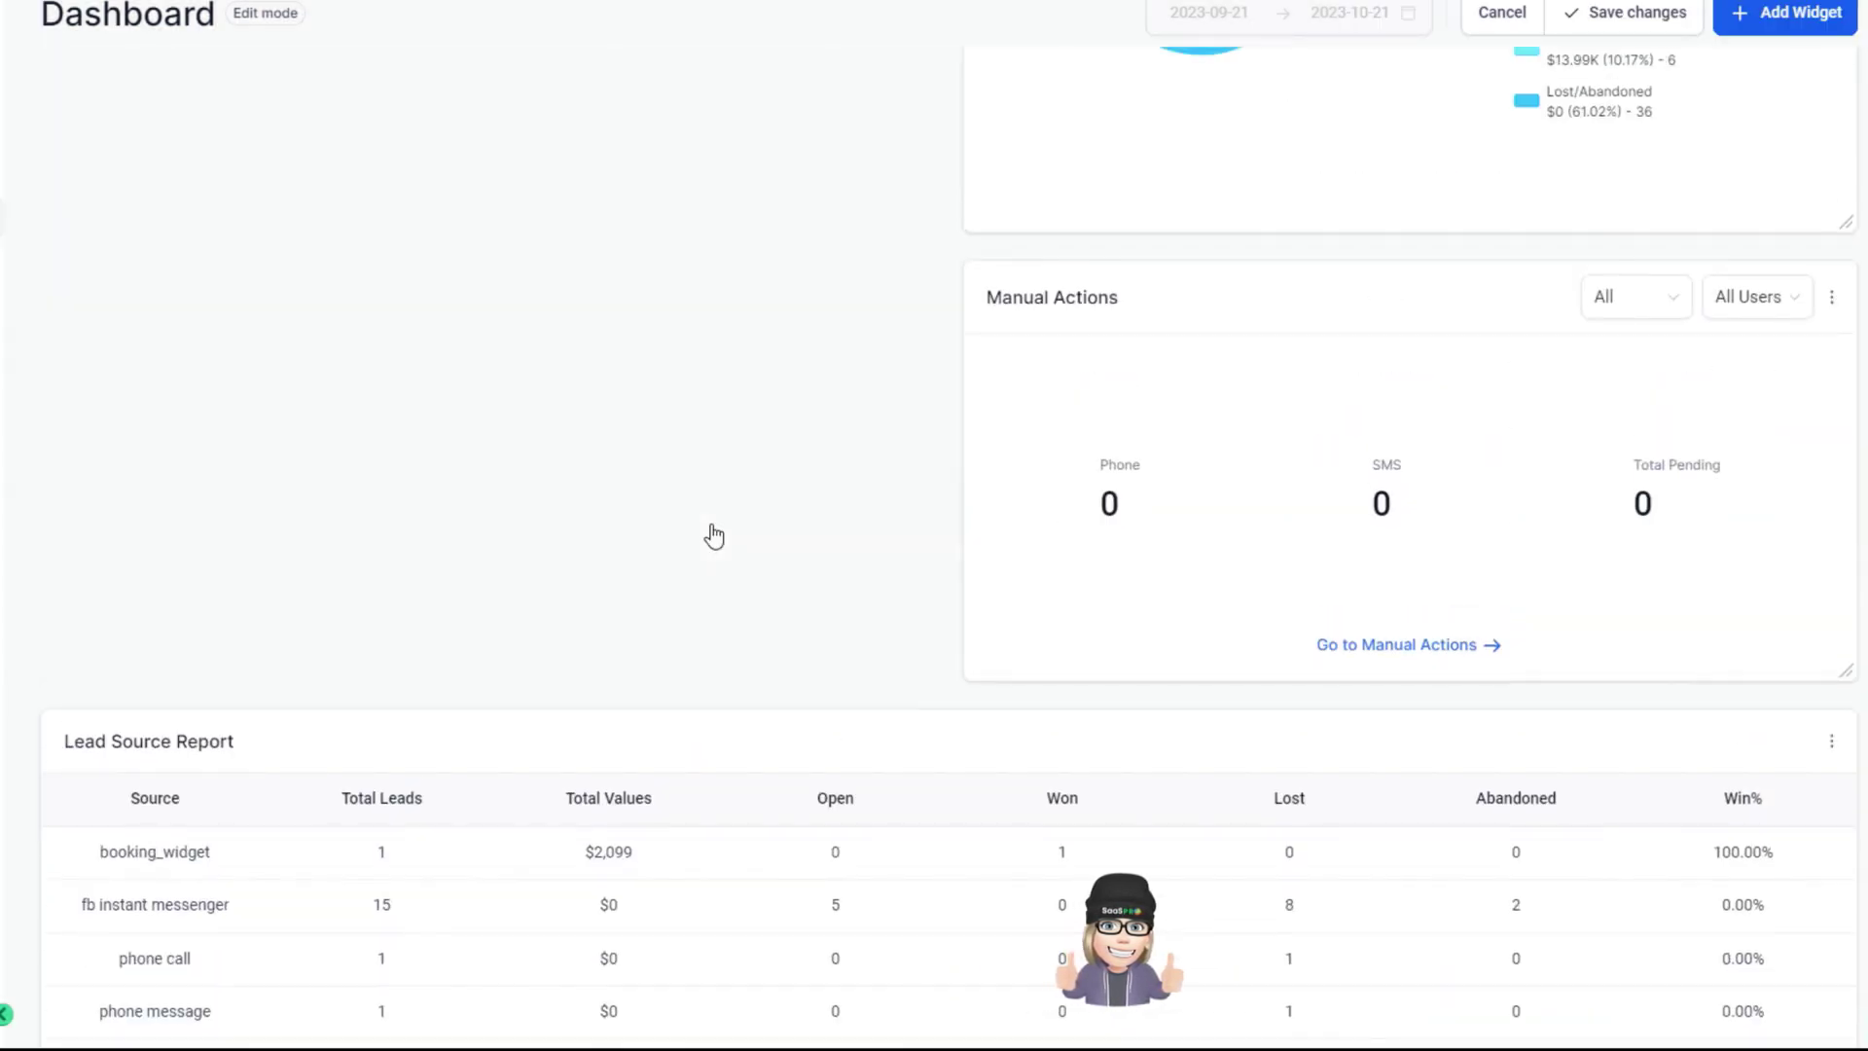
pyautogui.moveTo(1116, 709); pyautogui.dragTo(146, 679)
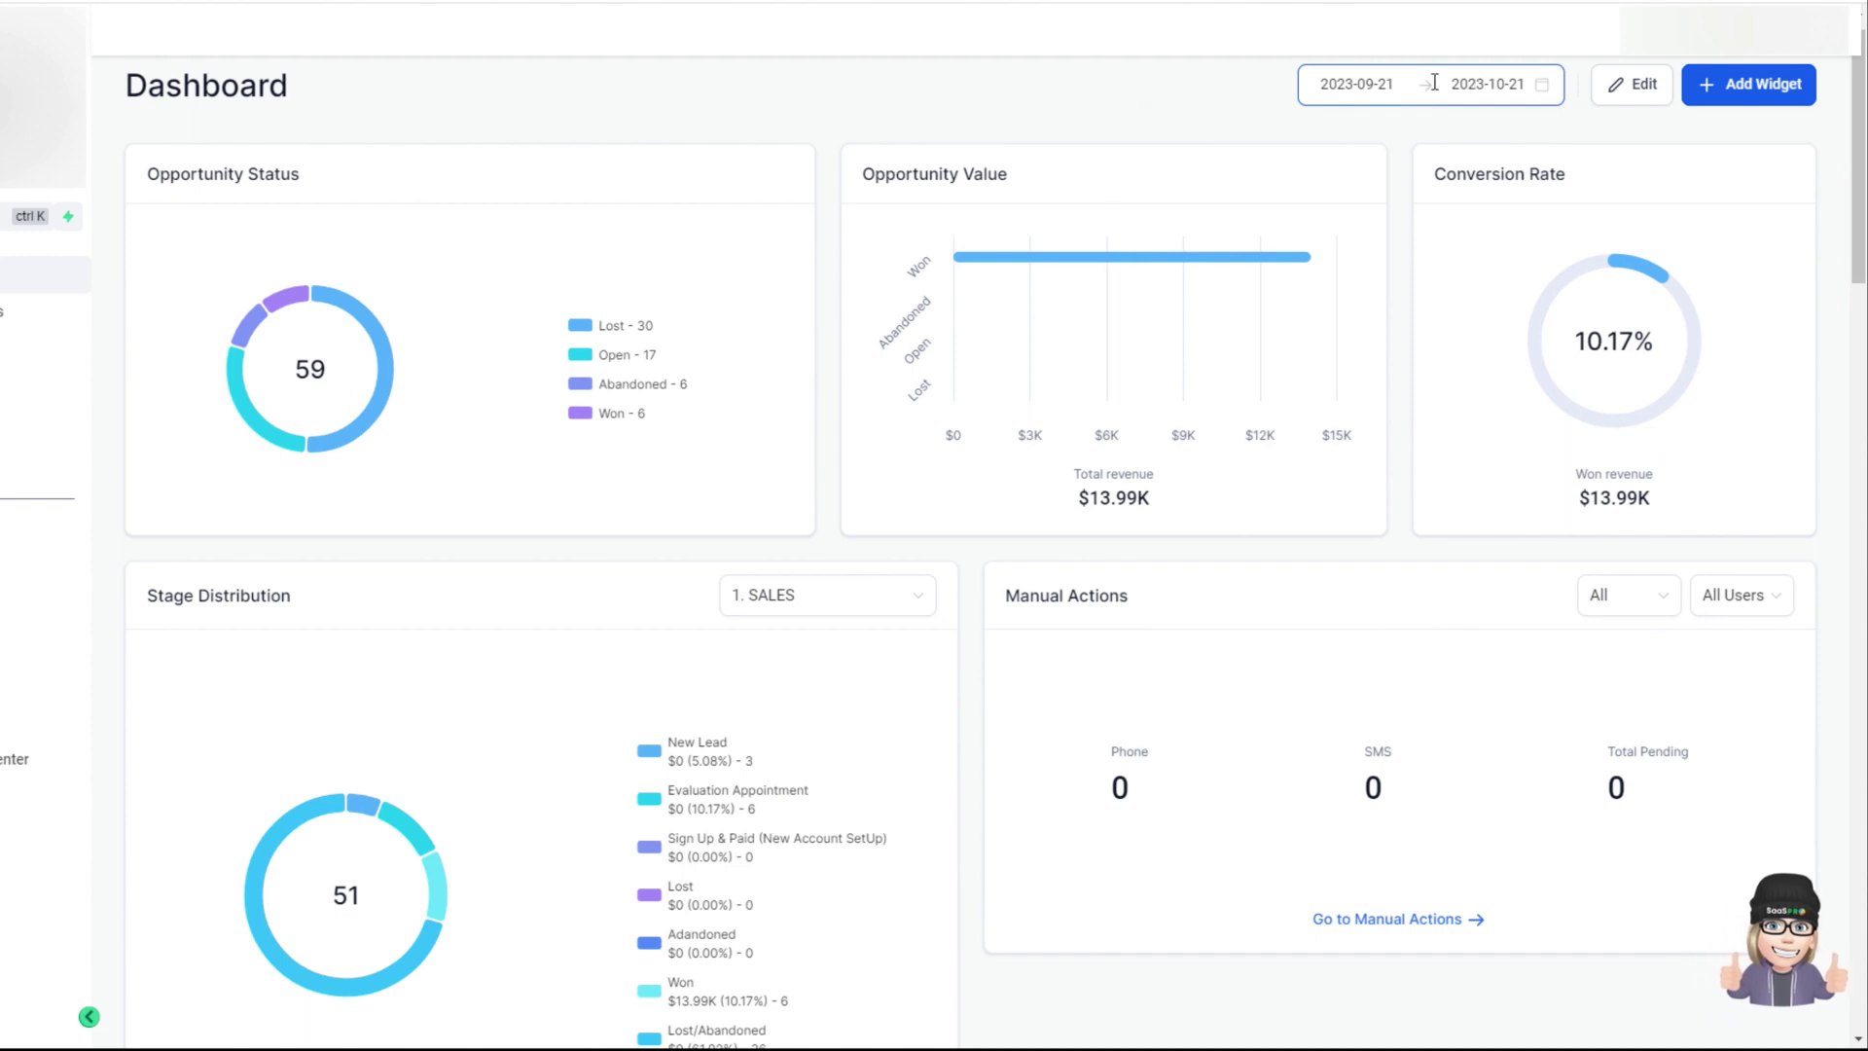
# Try the date range presets This Week, Last Week, Last 7 Days, This Month and This Year, and close the calendar without applying
pyautogui.click(1434, 83)
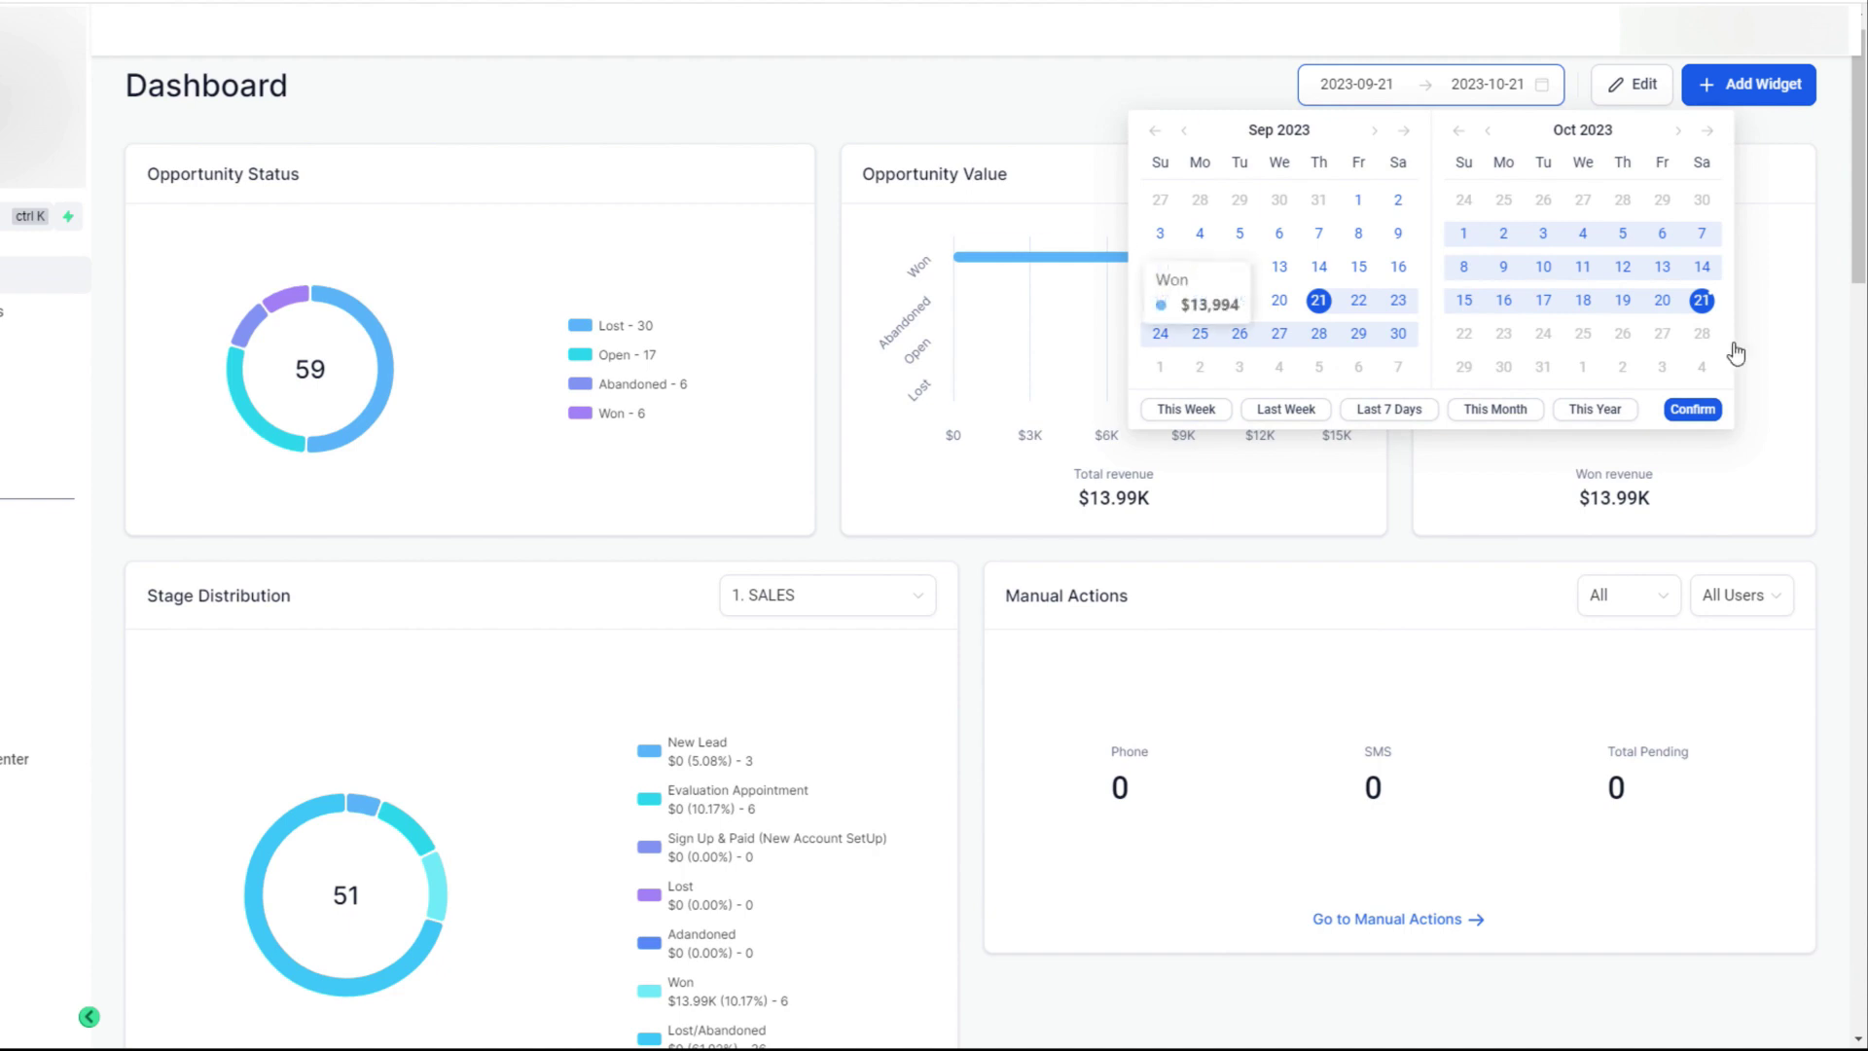
pyautogui.click(1168, 417)
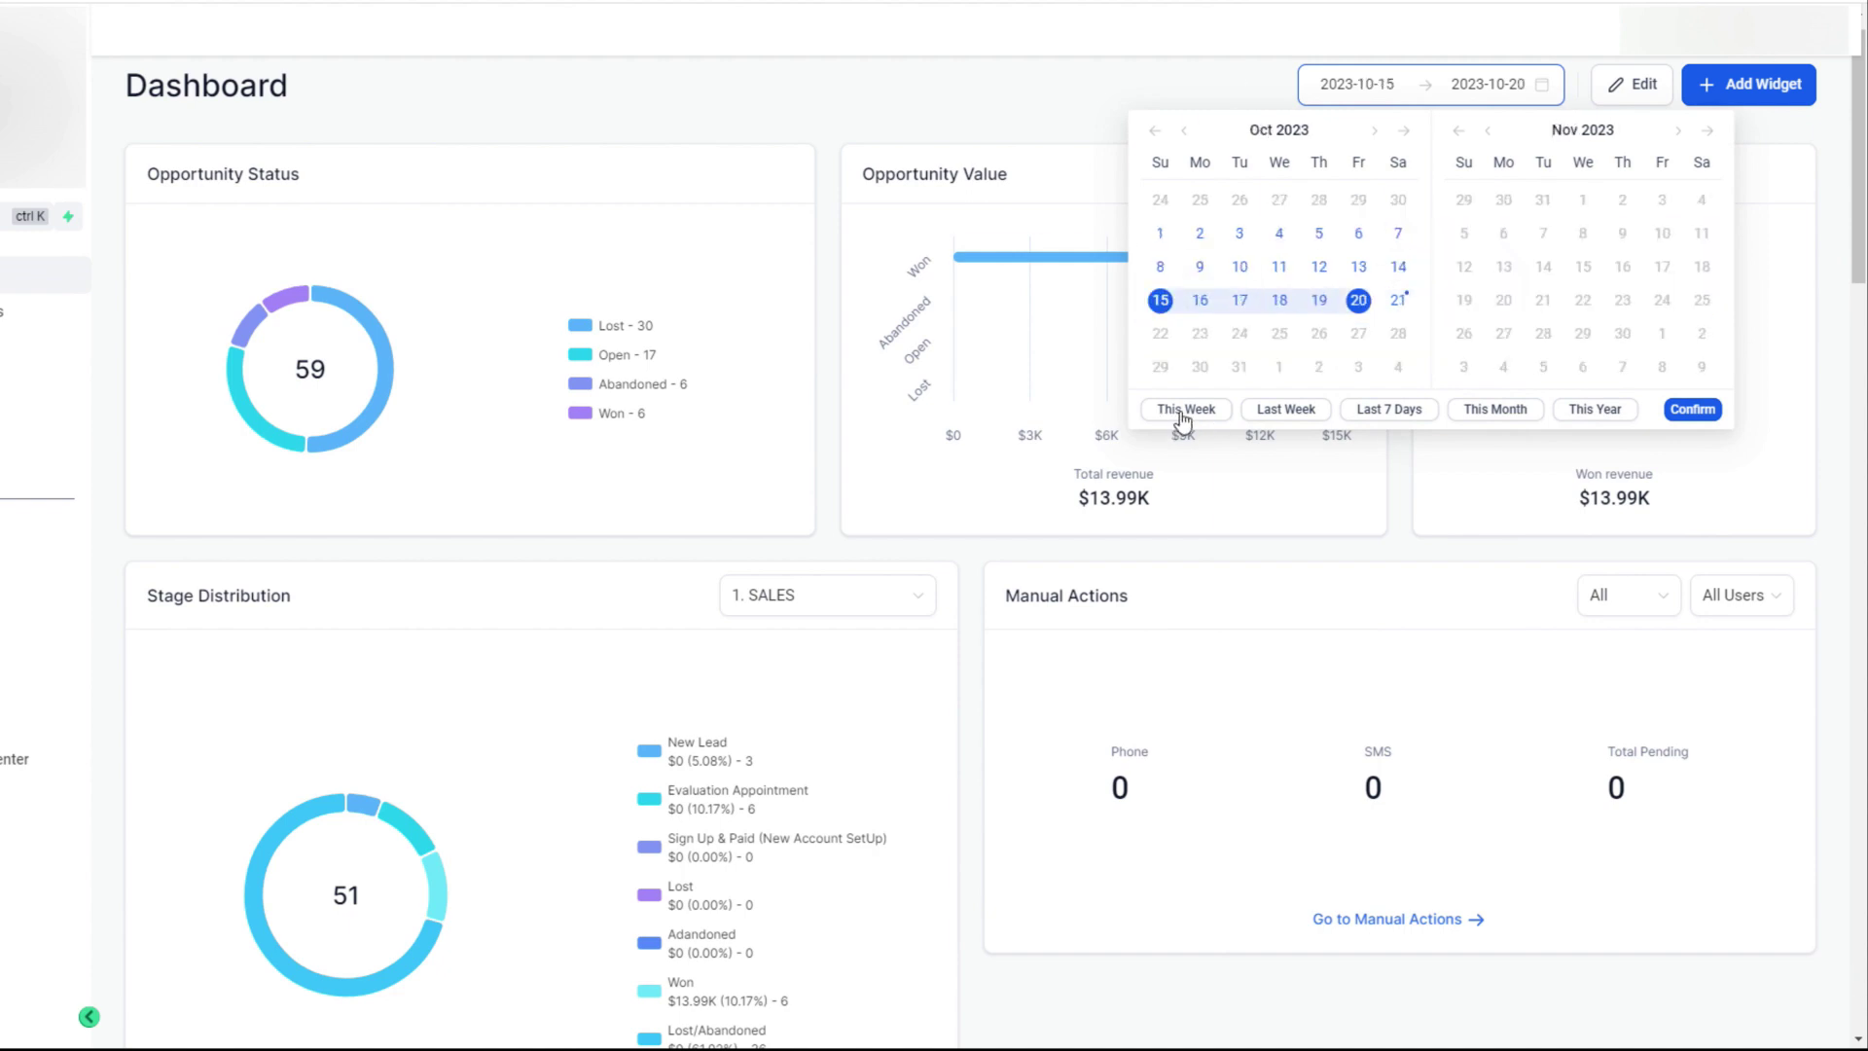
pyautogui.click(1279, 409)
pyautogui.click(1399, 413)
pyautogui.click(1508, 413)
pyautogui.click(1594, 413)
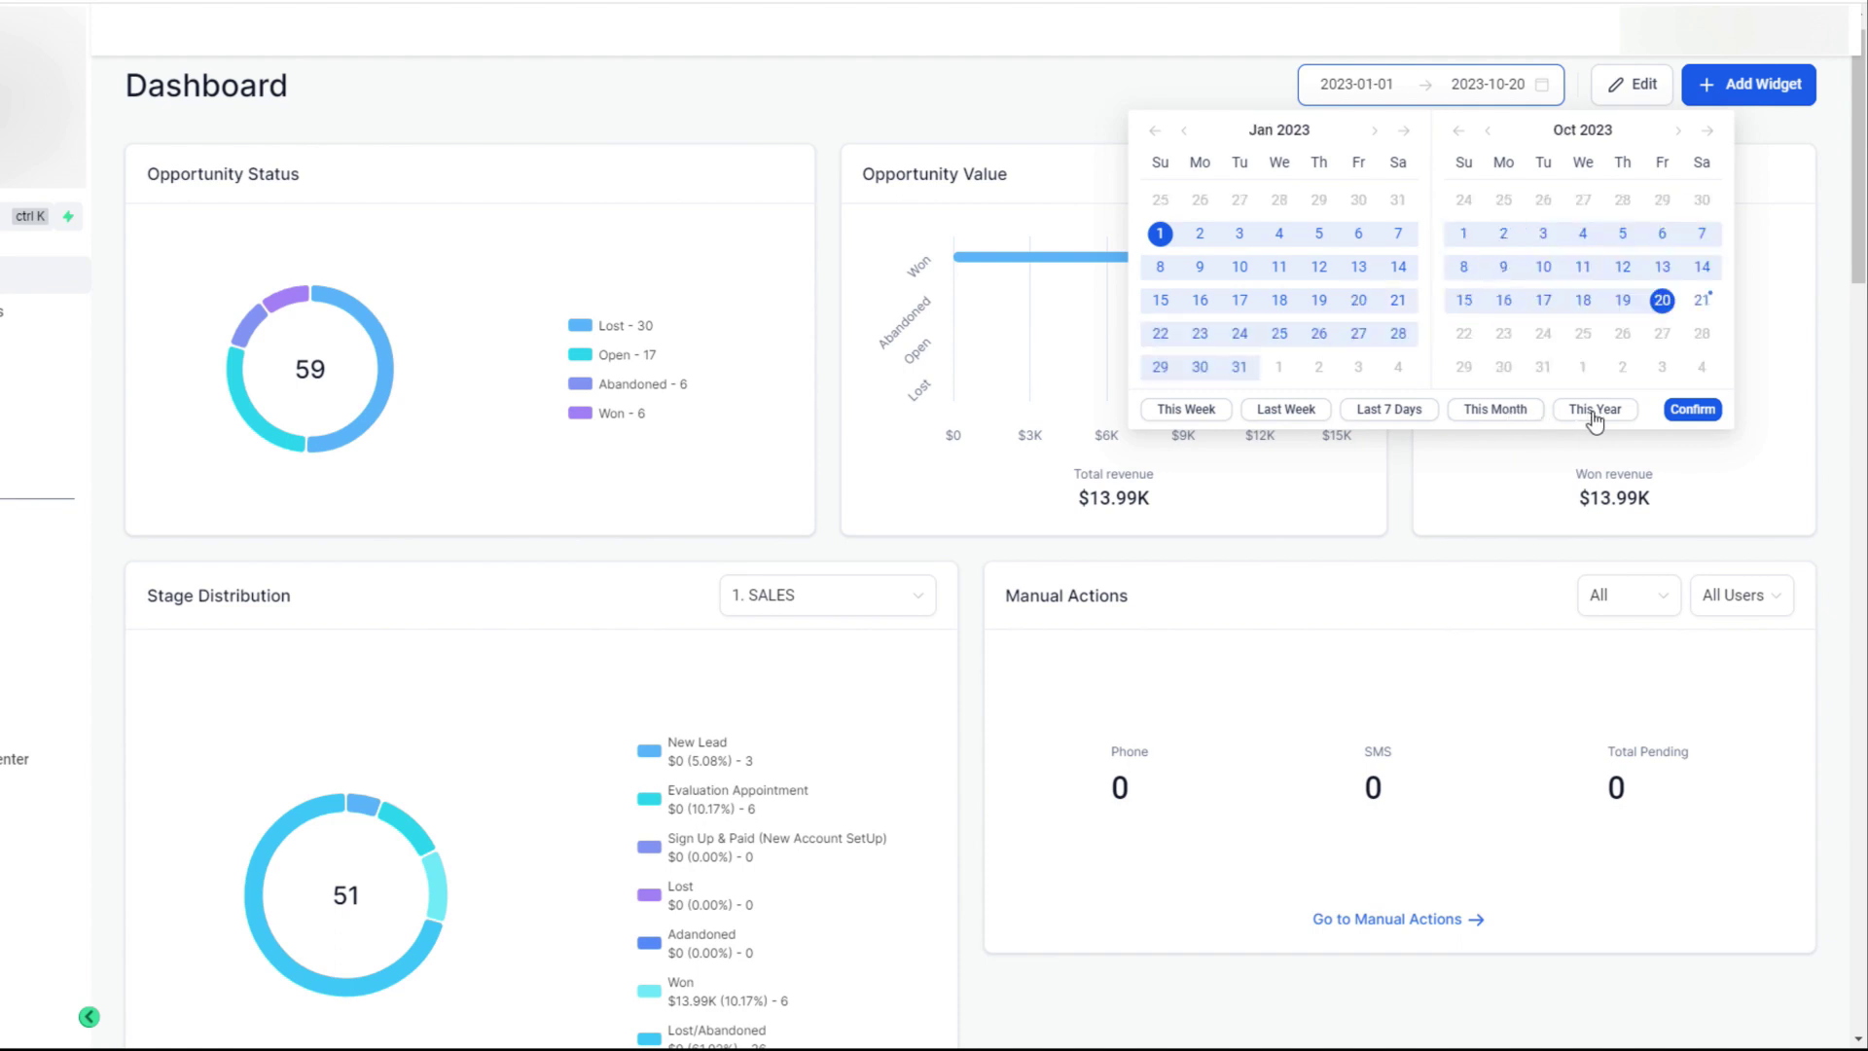
pyautogui.click(1237, 93)
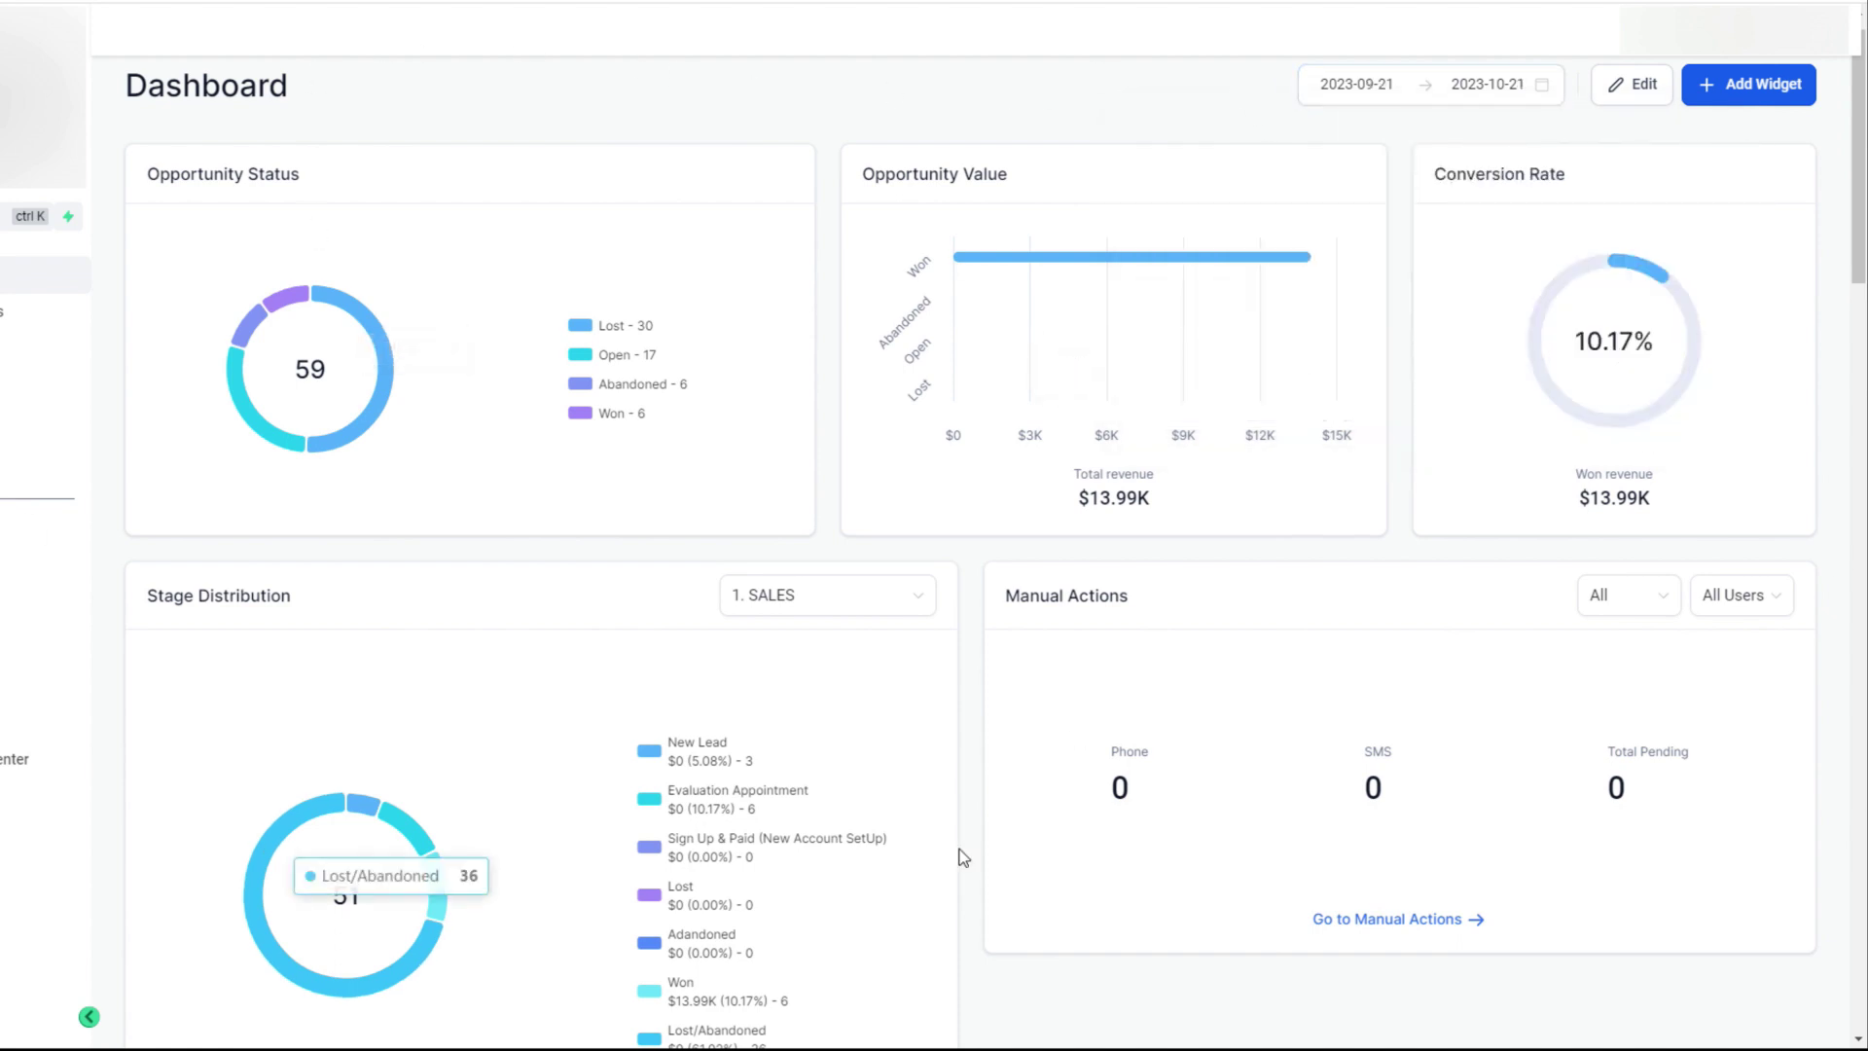
pyautogui.click(1405, 83)
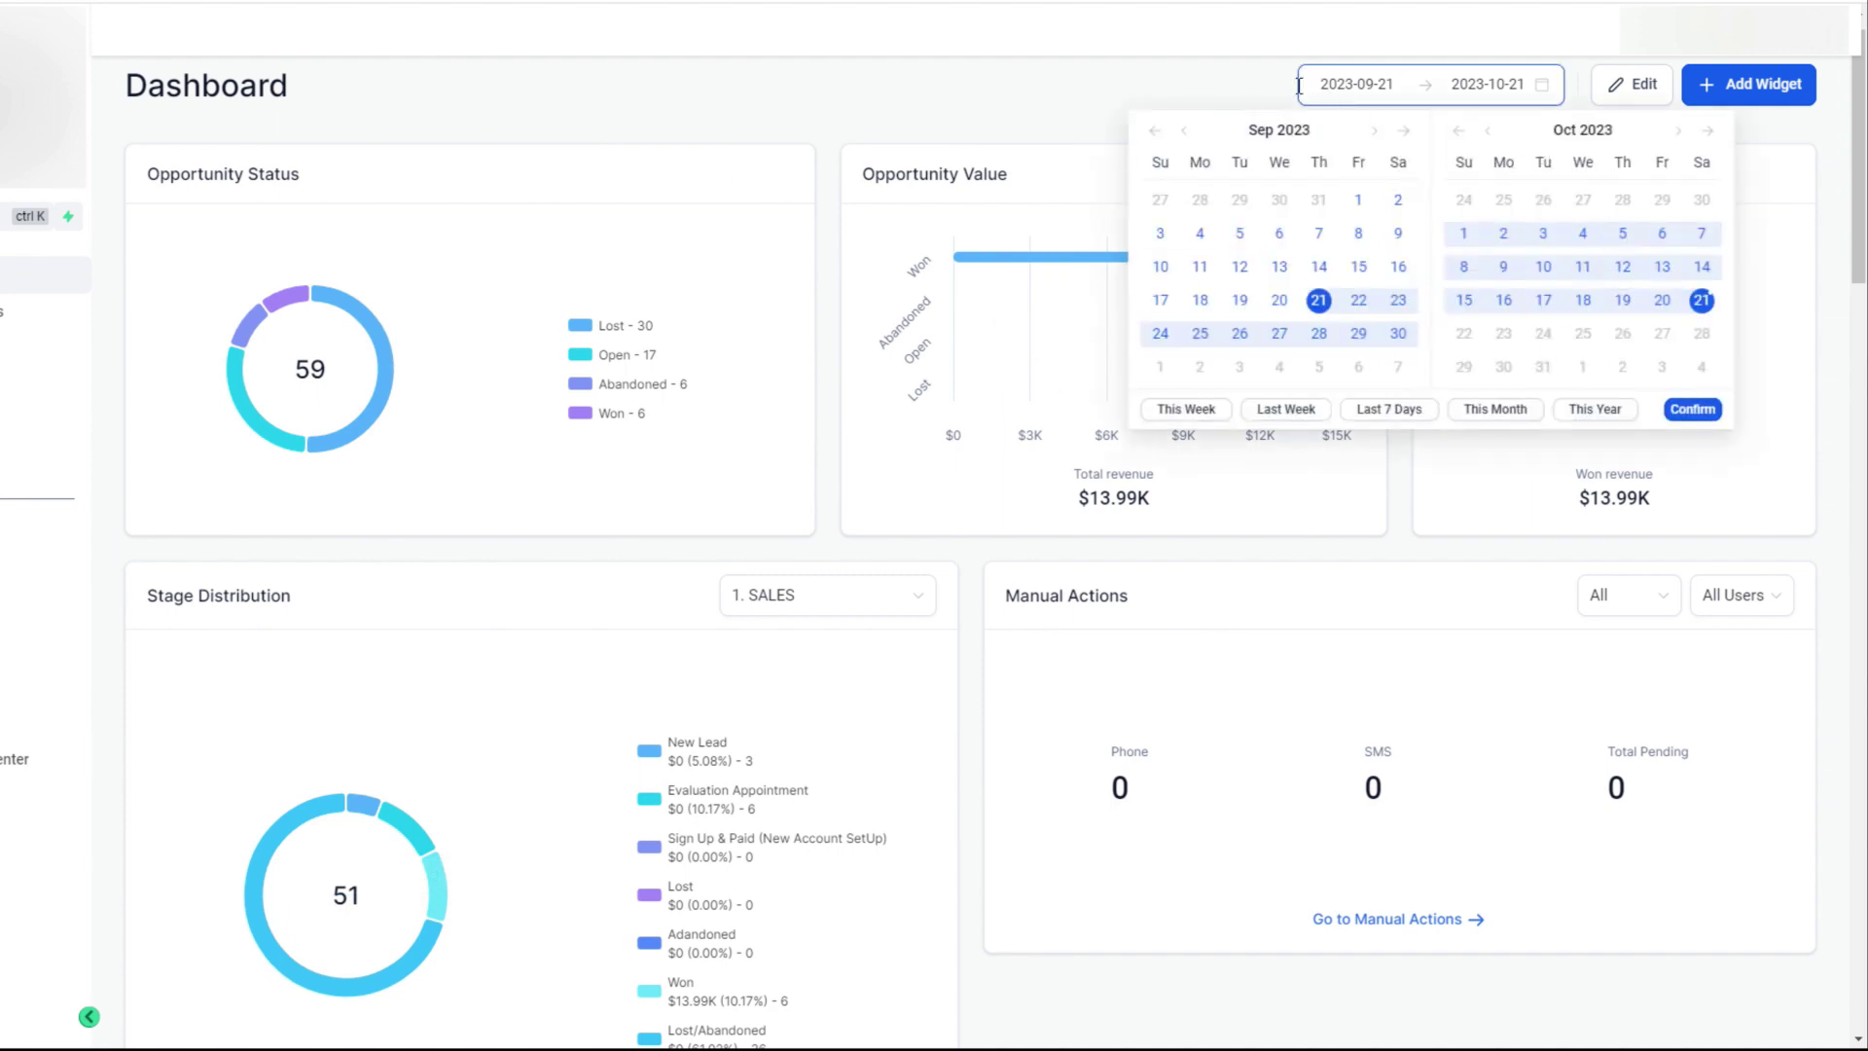
pyautogui.click(1269, 74)
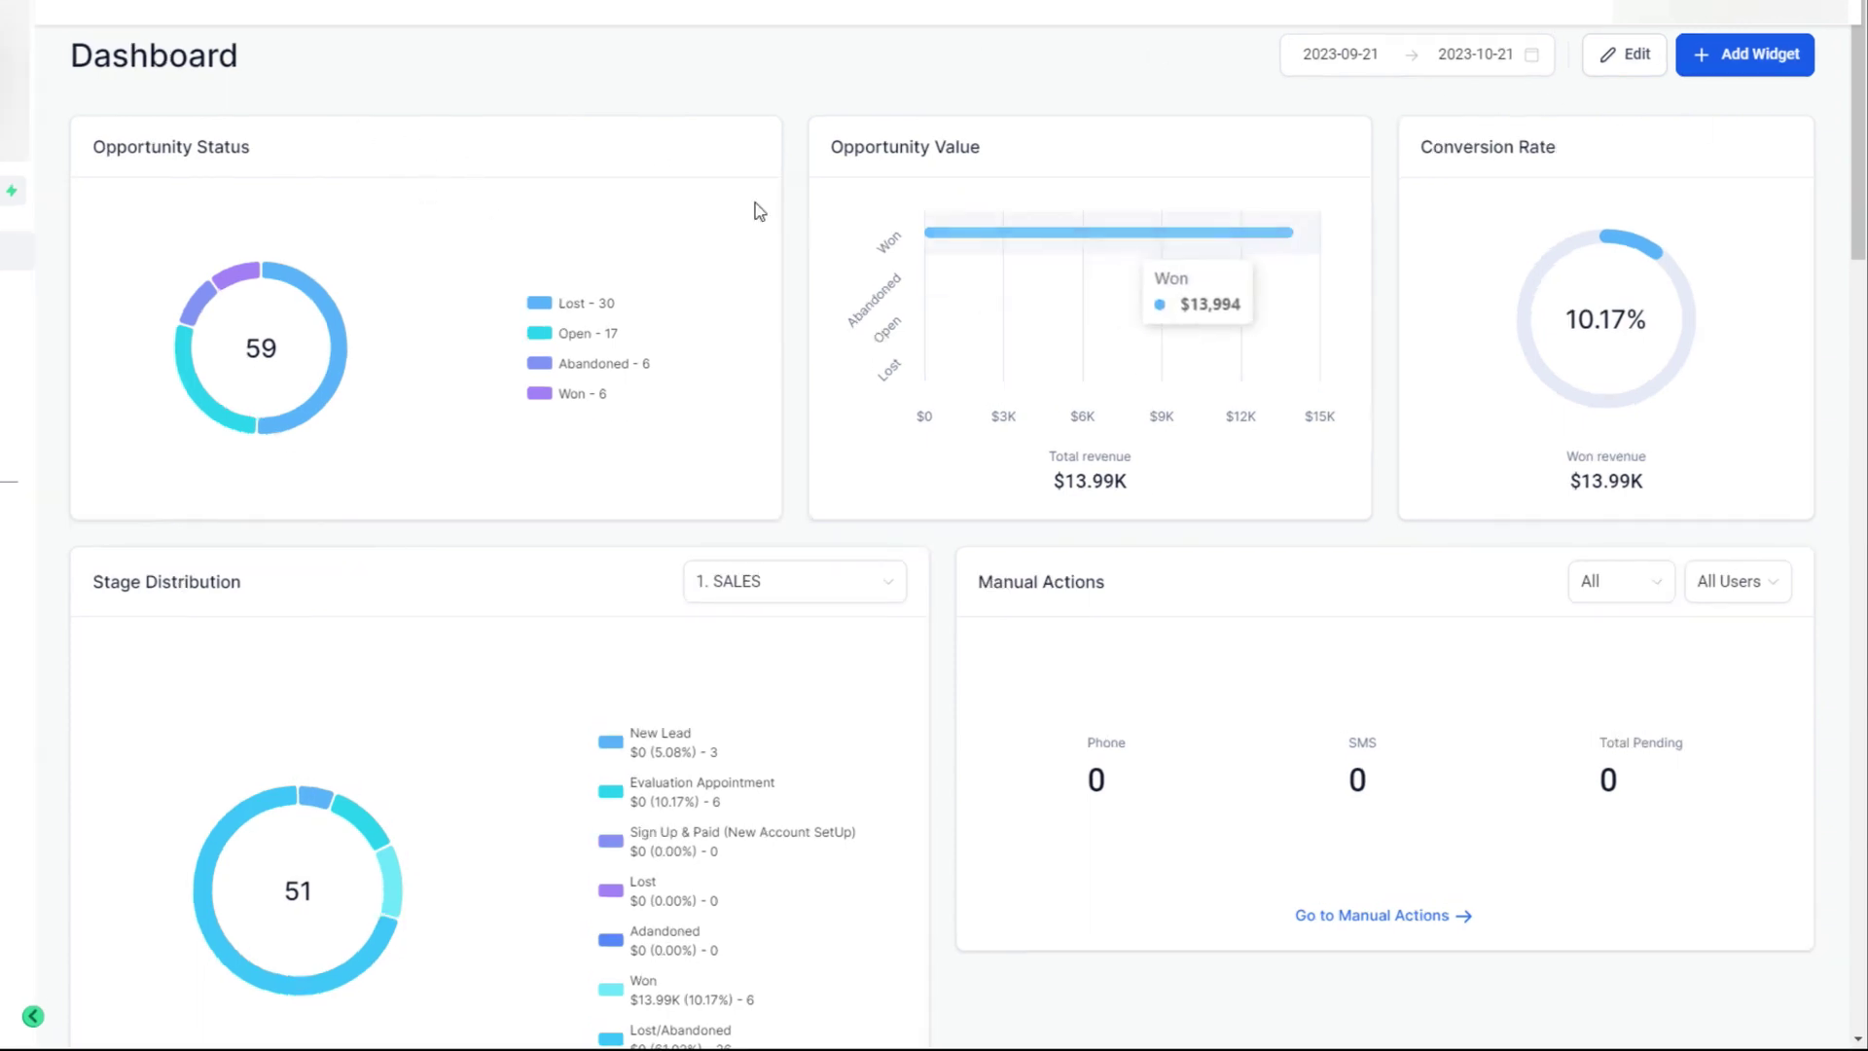
pyautogui.moveTo(475, 179); pyautogui.dragTo(864, 193)
pyautogui.click(534, 204)
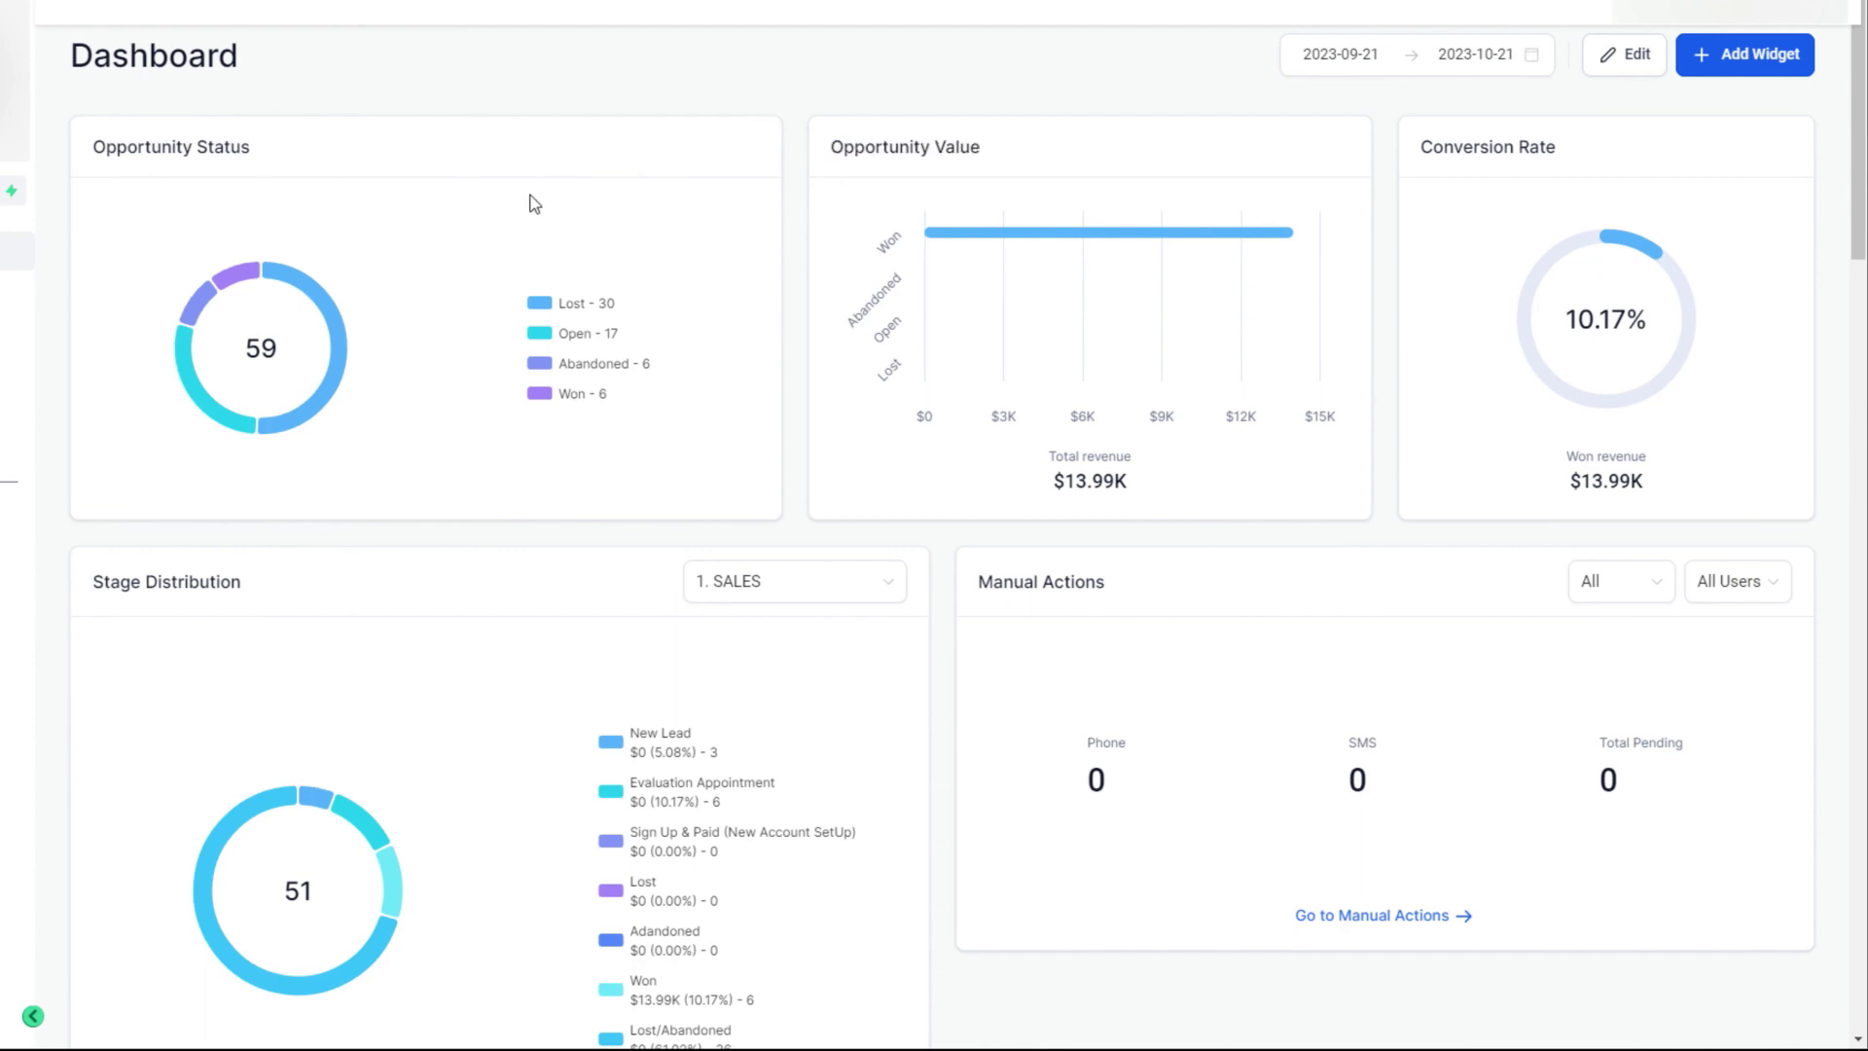
pyautogui.scroll(1, 638, 404)
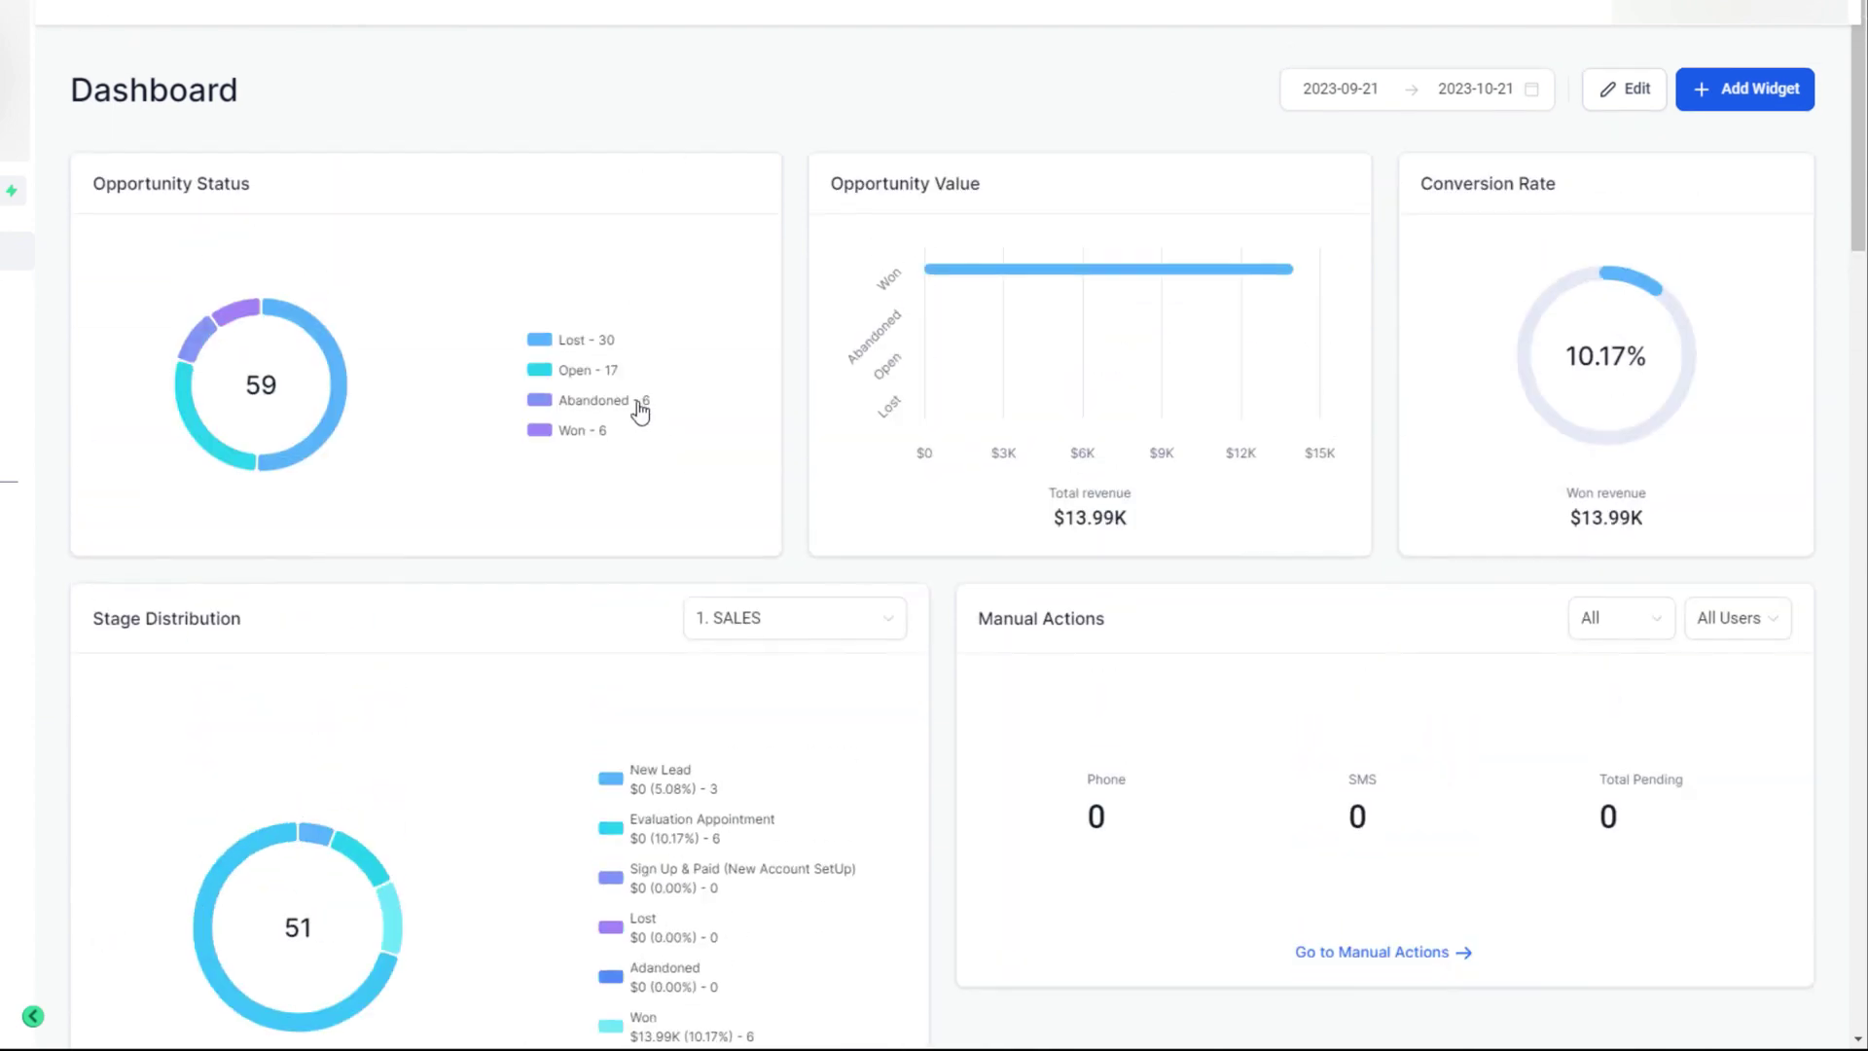
pyautogui.moveTo(317, 290); pyautogui.dragTo(542, 339)
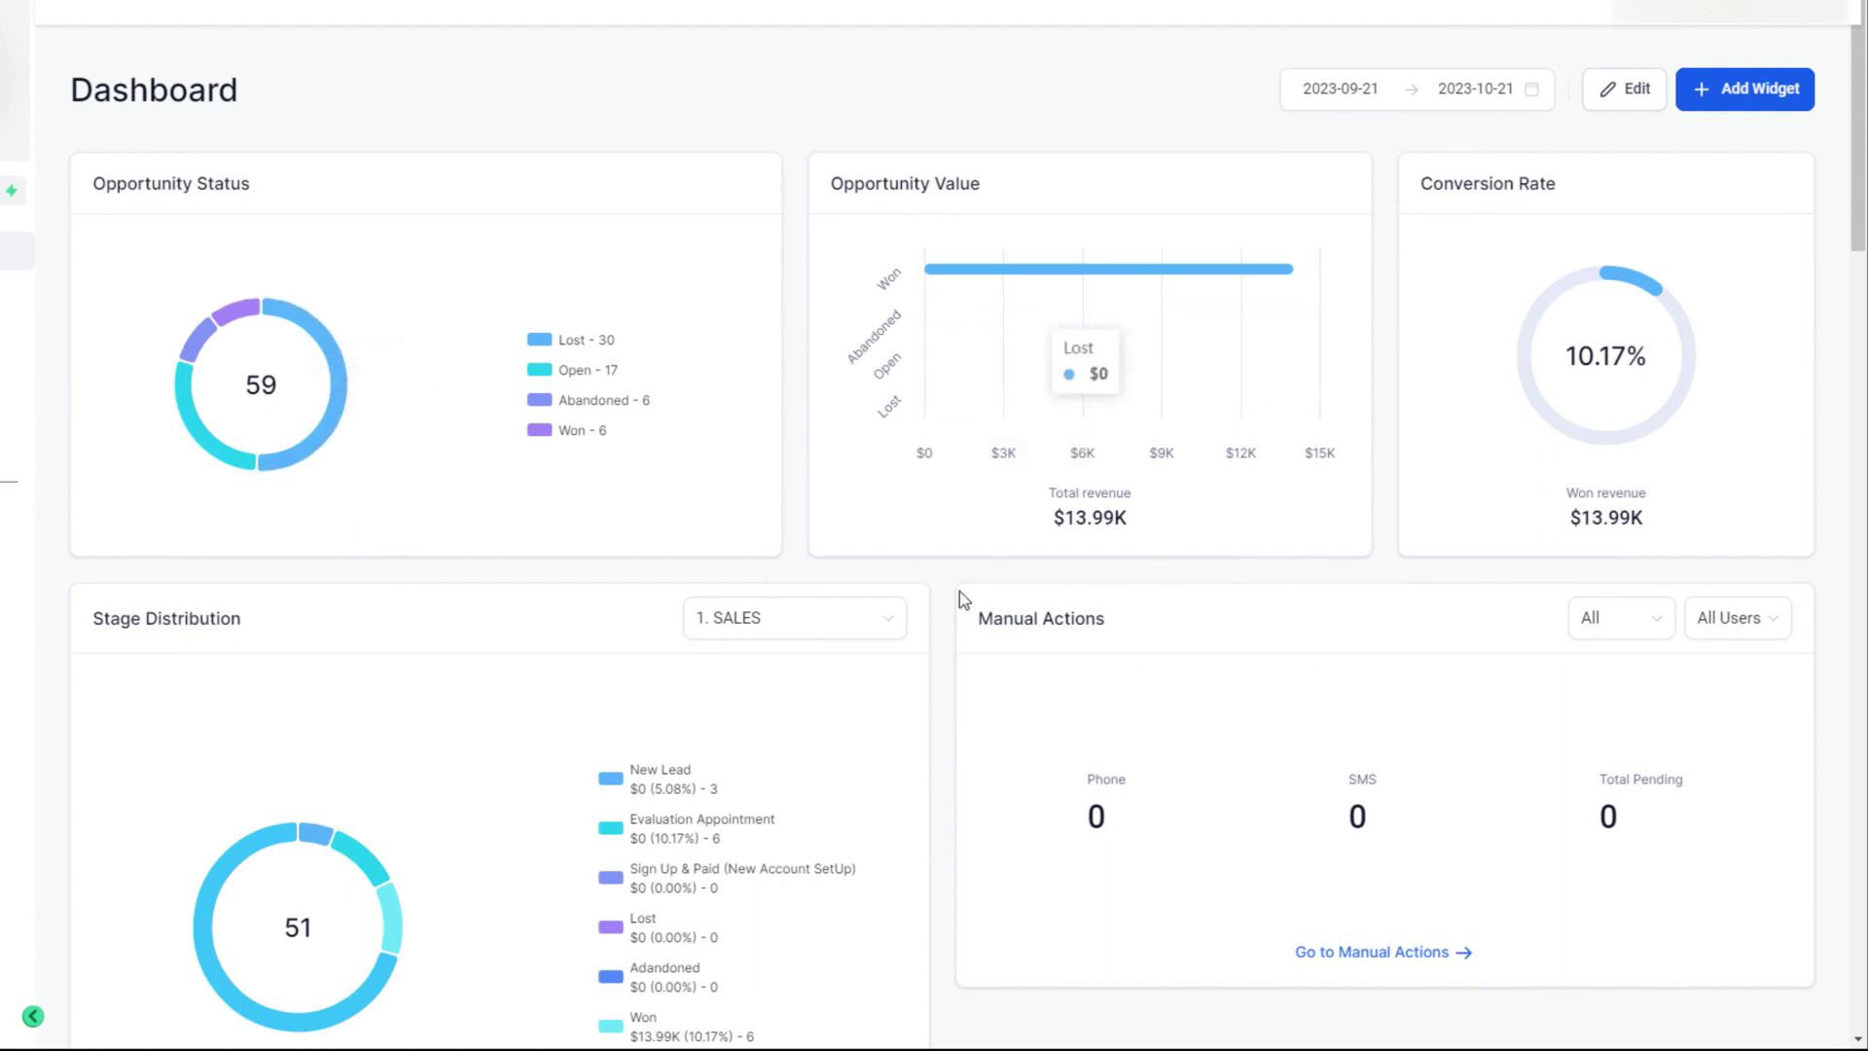
pyautogui.scroll(-4, 1302, 657)
pyautogui.scroll(-2, 188, 464)
pyautogui.scroll(6, 1102, 656)
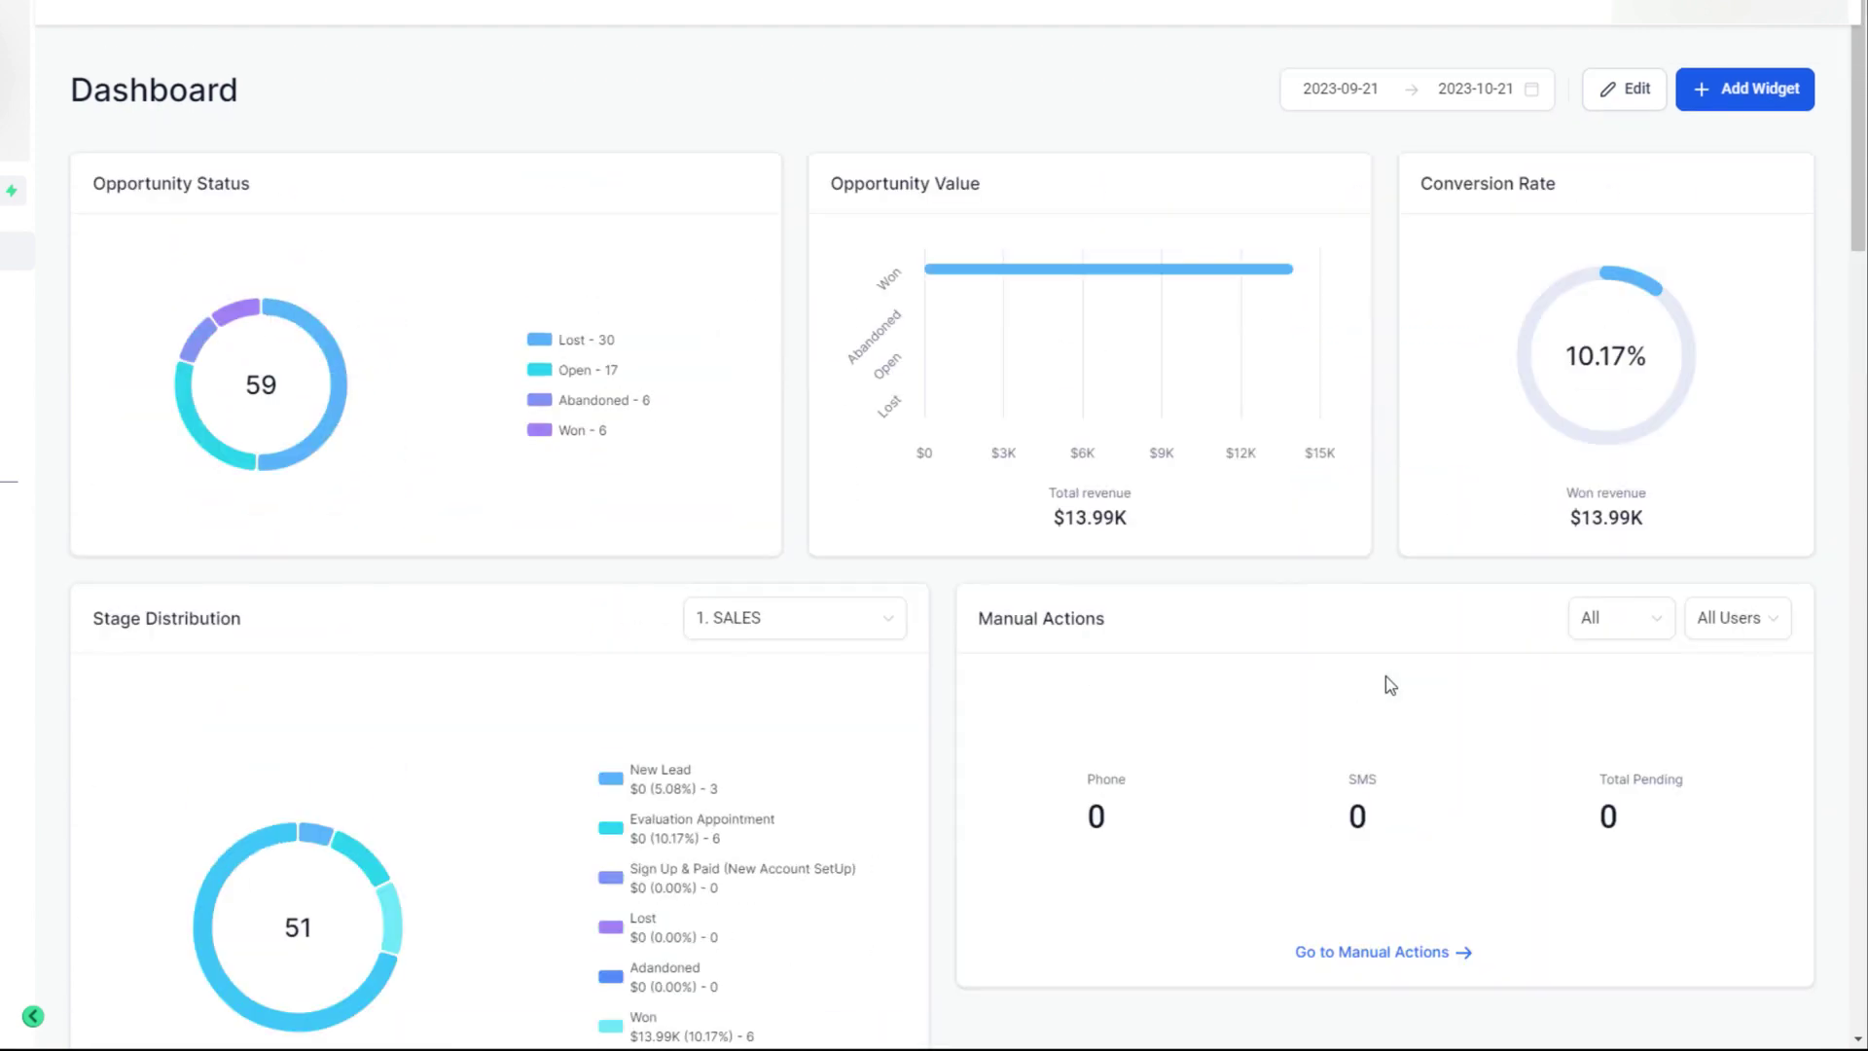
# In edit mode, move the Opportunity Status widget below Conversion Rate and the Stage Distribution widget to the first position in the top row
pyautogui.click(1624, 89)
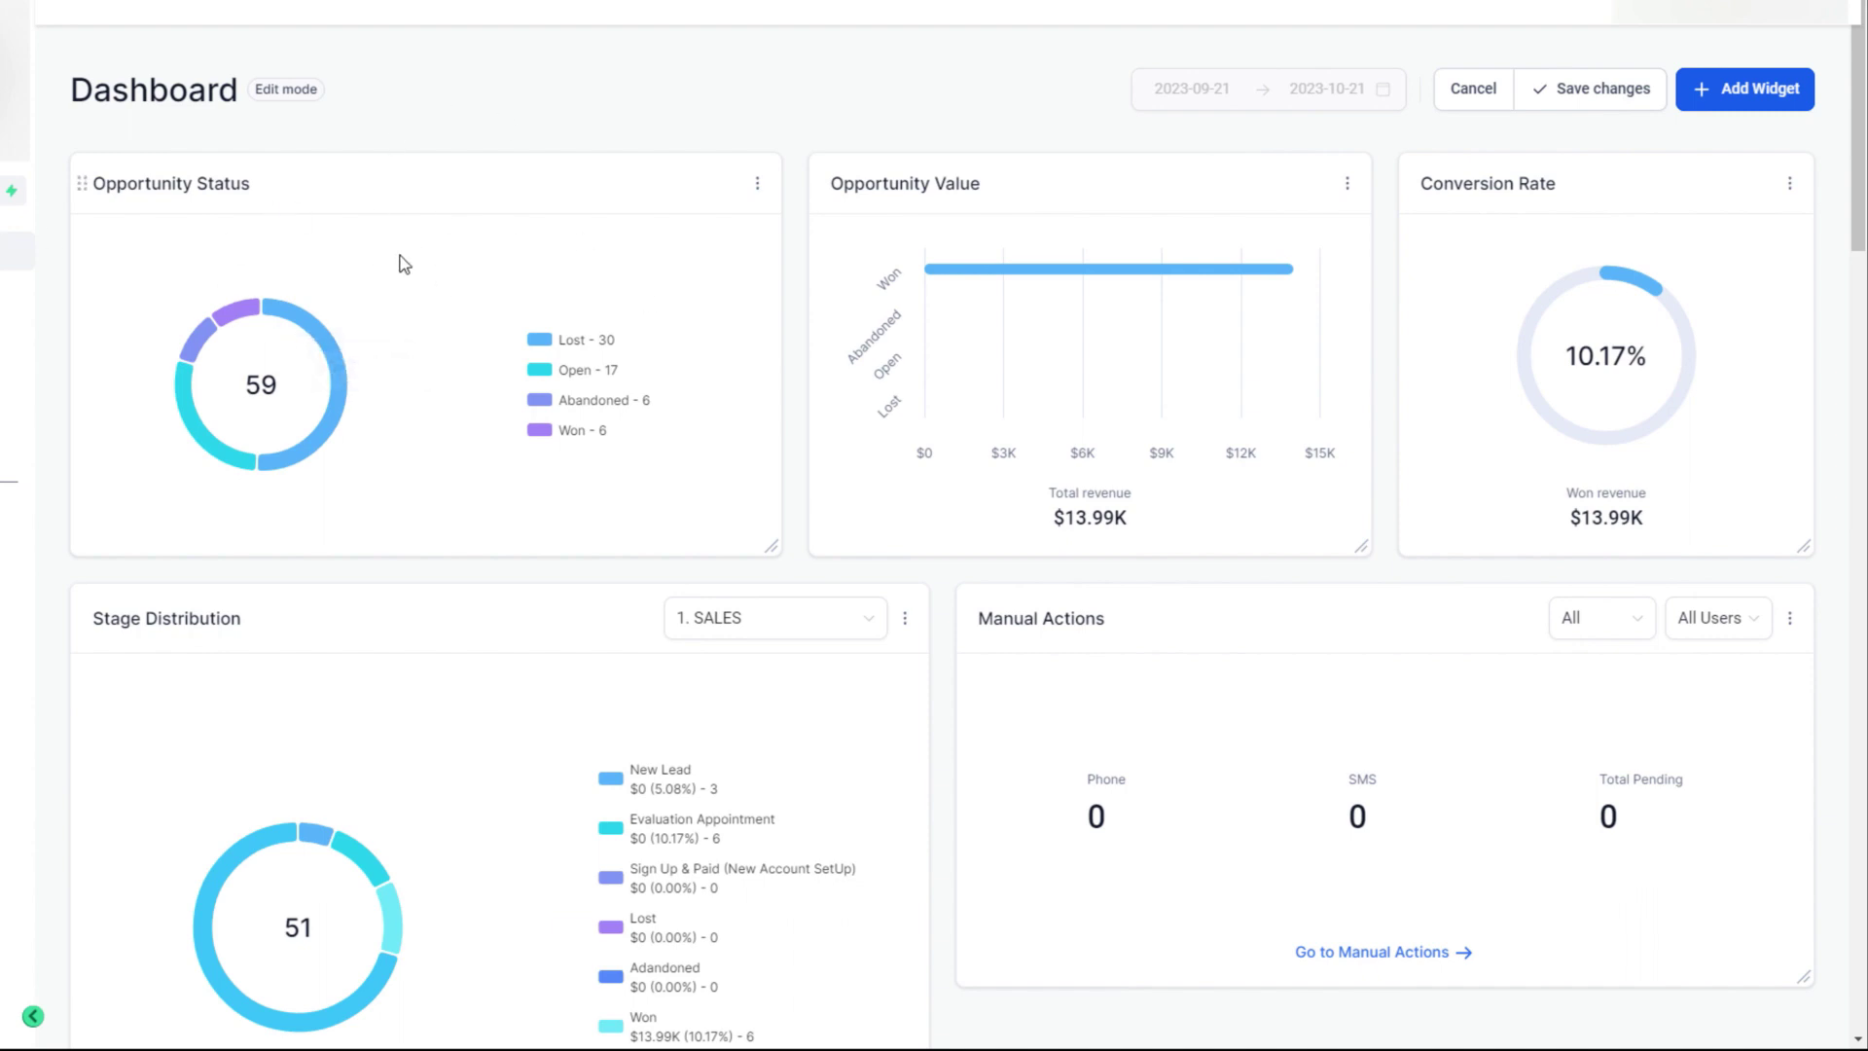
pyautogui.moveTo(372, 256); pyautogui.dragTo(1434, 720)
pyautogui.moveTo(346, 680); pyautogui.dragTo(336, 230)
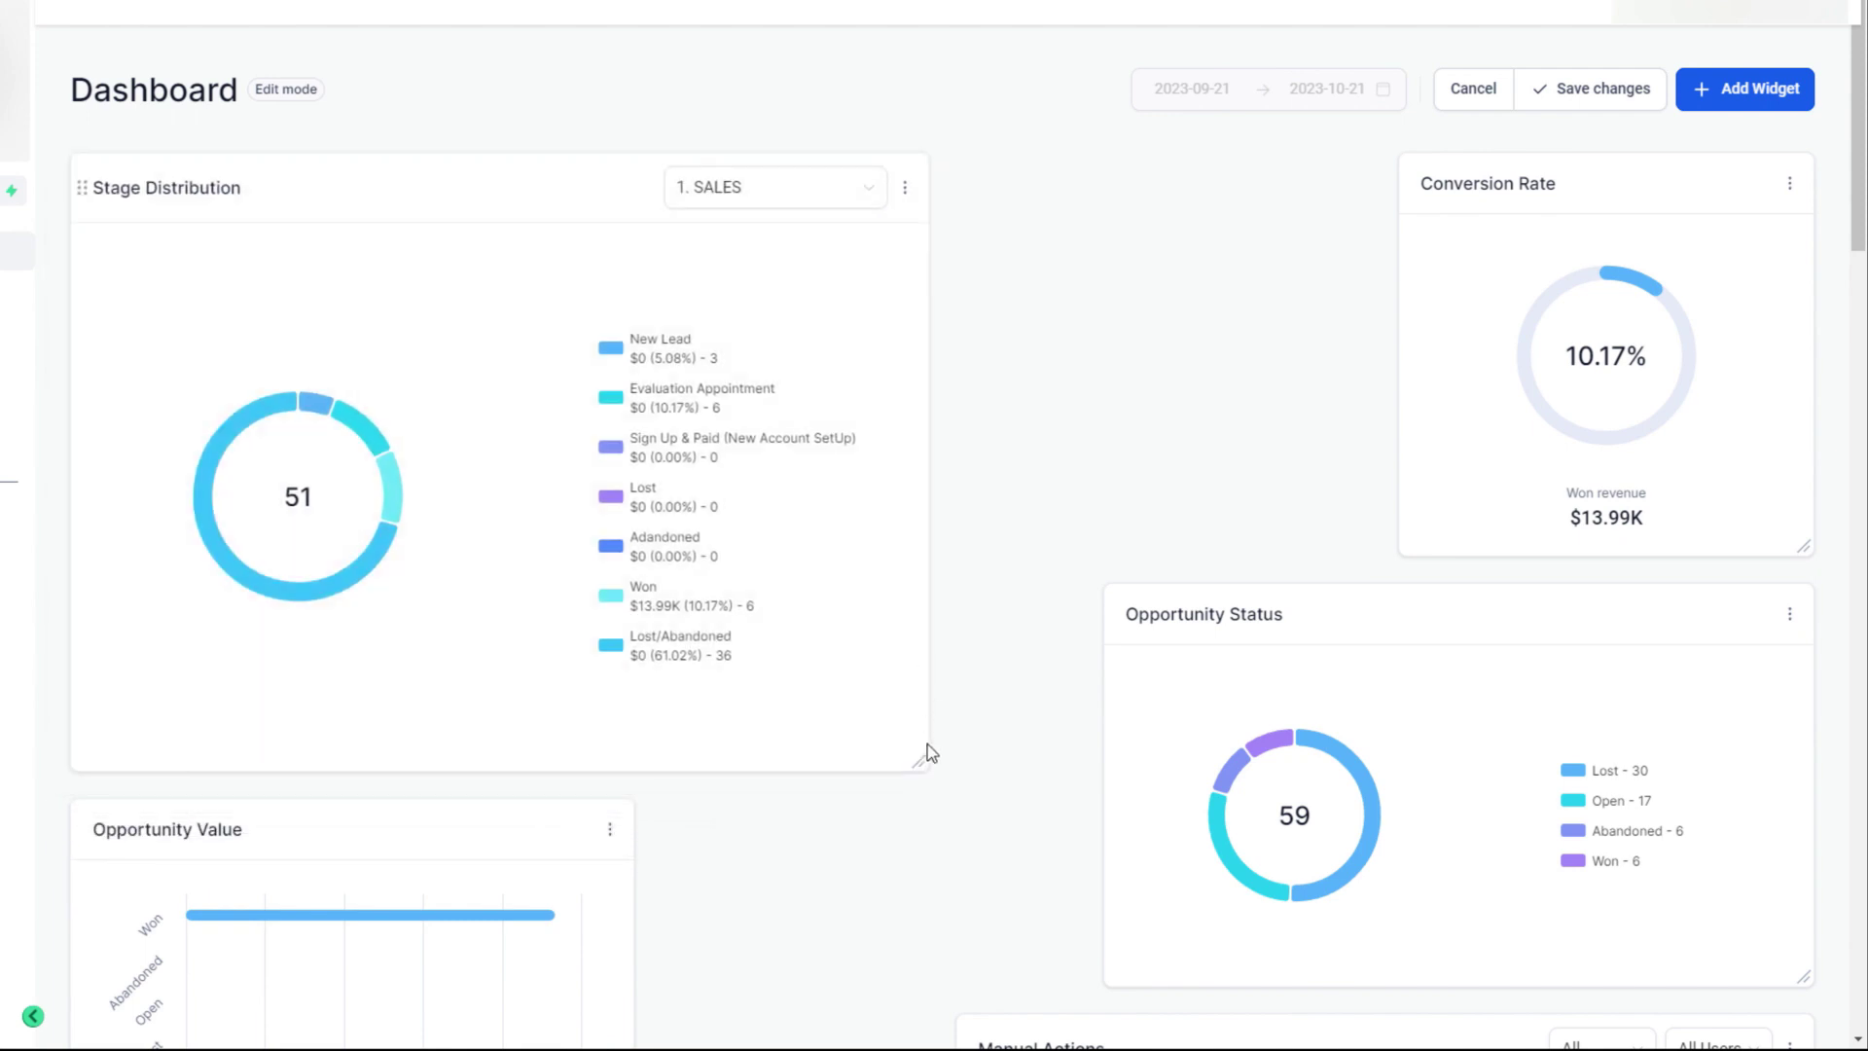
# Resize Stage Distribution to fill the top row beside Conversion Rate, and widen Opportunity Value to fill the space beside Opportunity Status
pyautogui.moveTo(924, 756); pyautogui.dragTo(1361, 603)
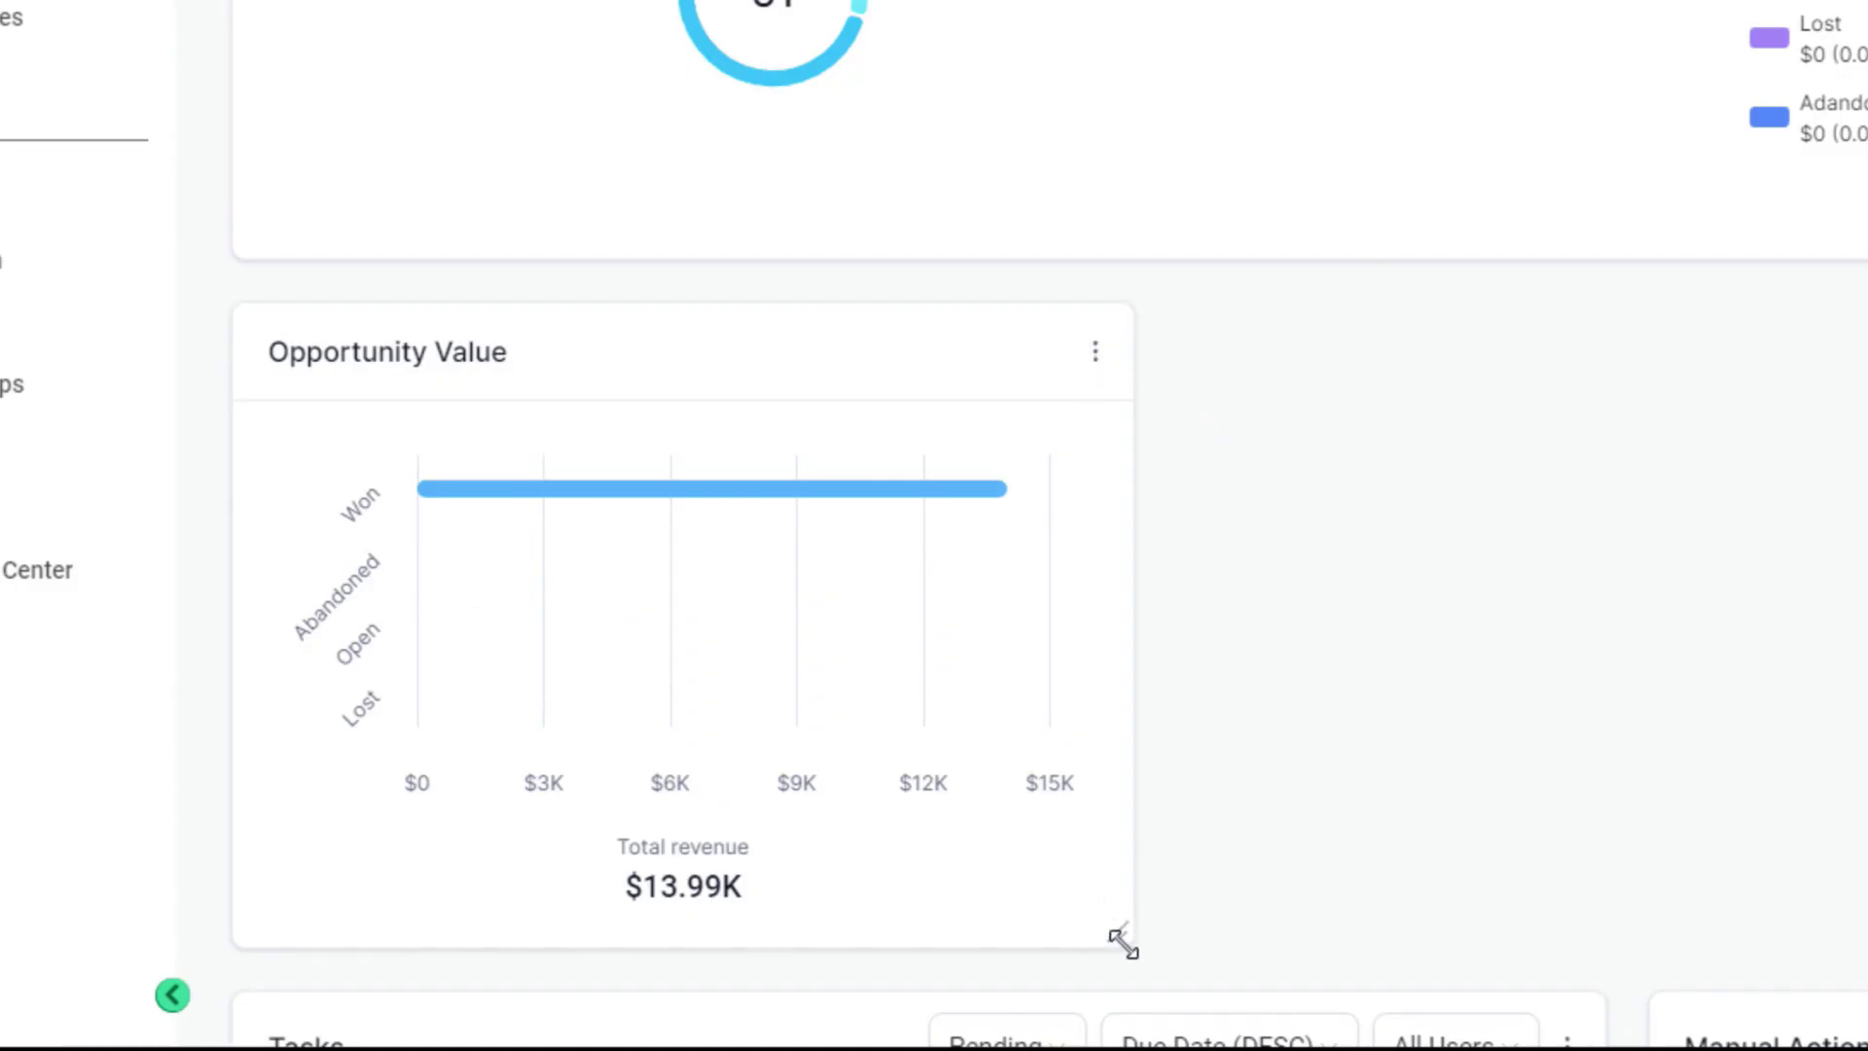
pyautogui.moveTo(1126, 936); pyautogui.dragTo(1836, 795)
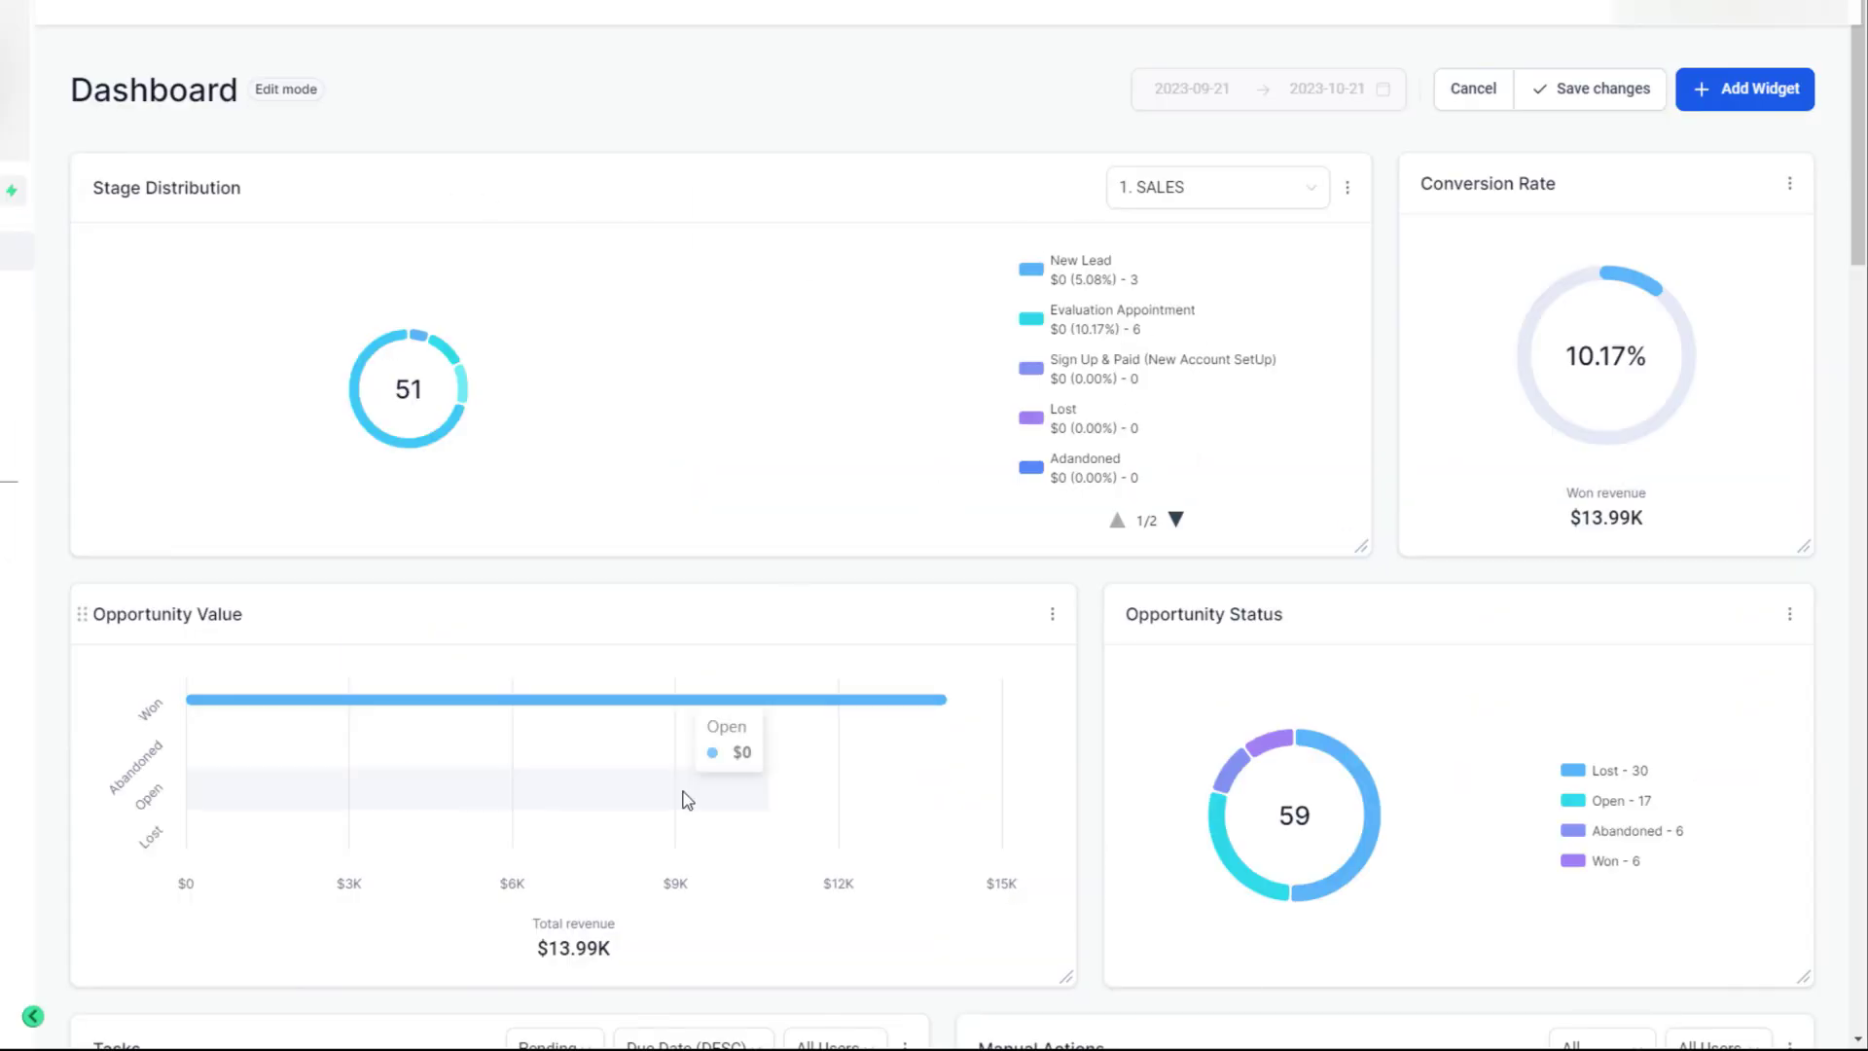
pyautogui.scroll(-8, 687, 800)
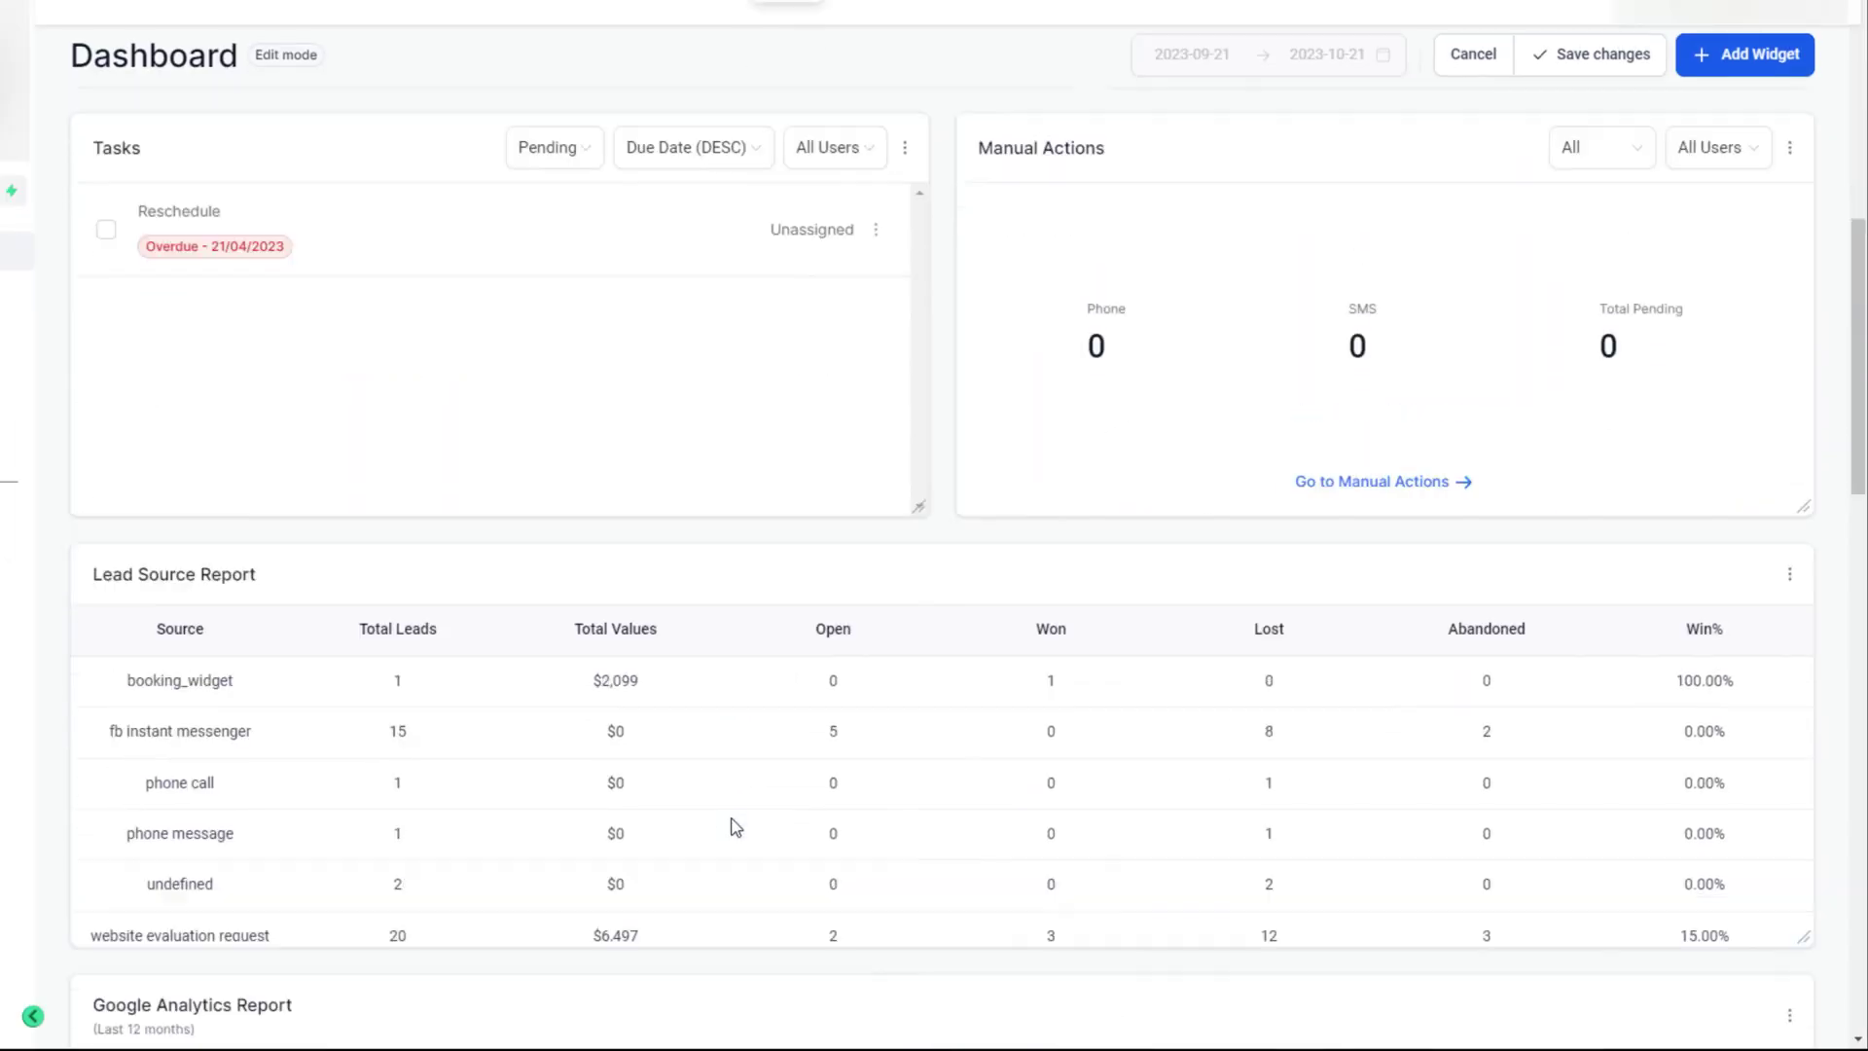
pyautogui.scroll(8, 730, 825)
pyautogui.scroll(-6, 730, 824)
pyautogui.scroll(-4, 734, 826)
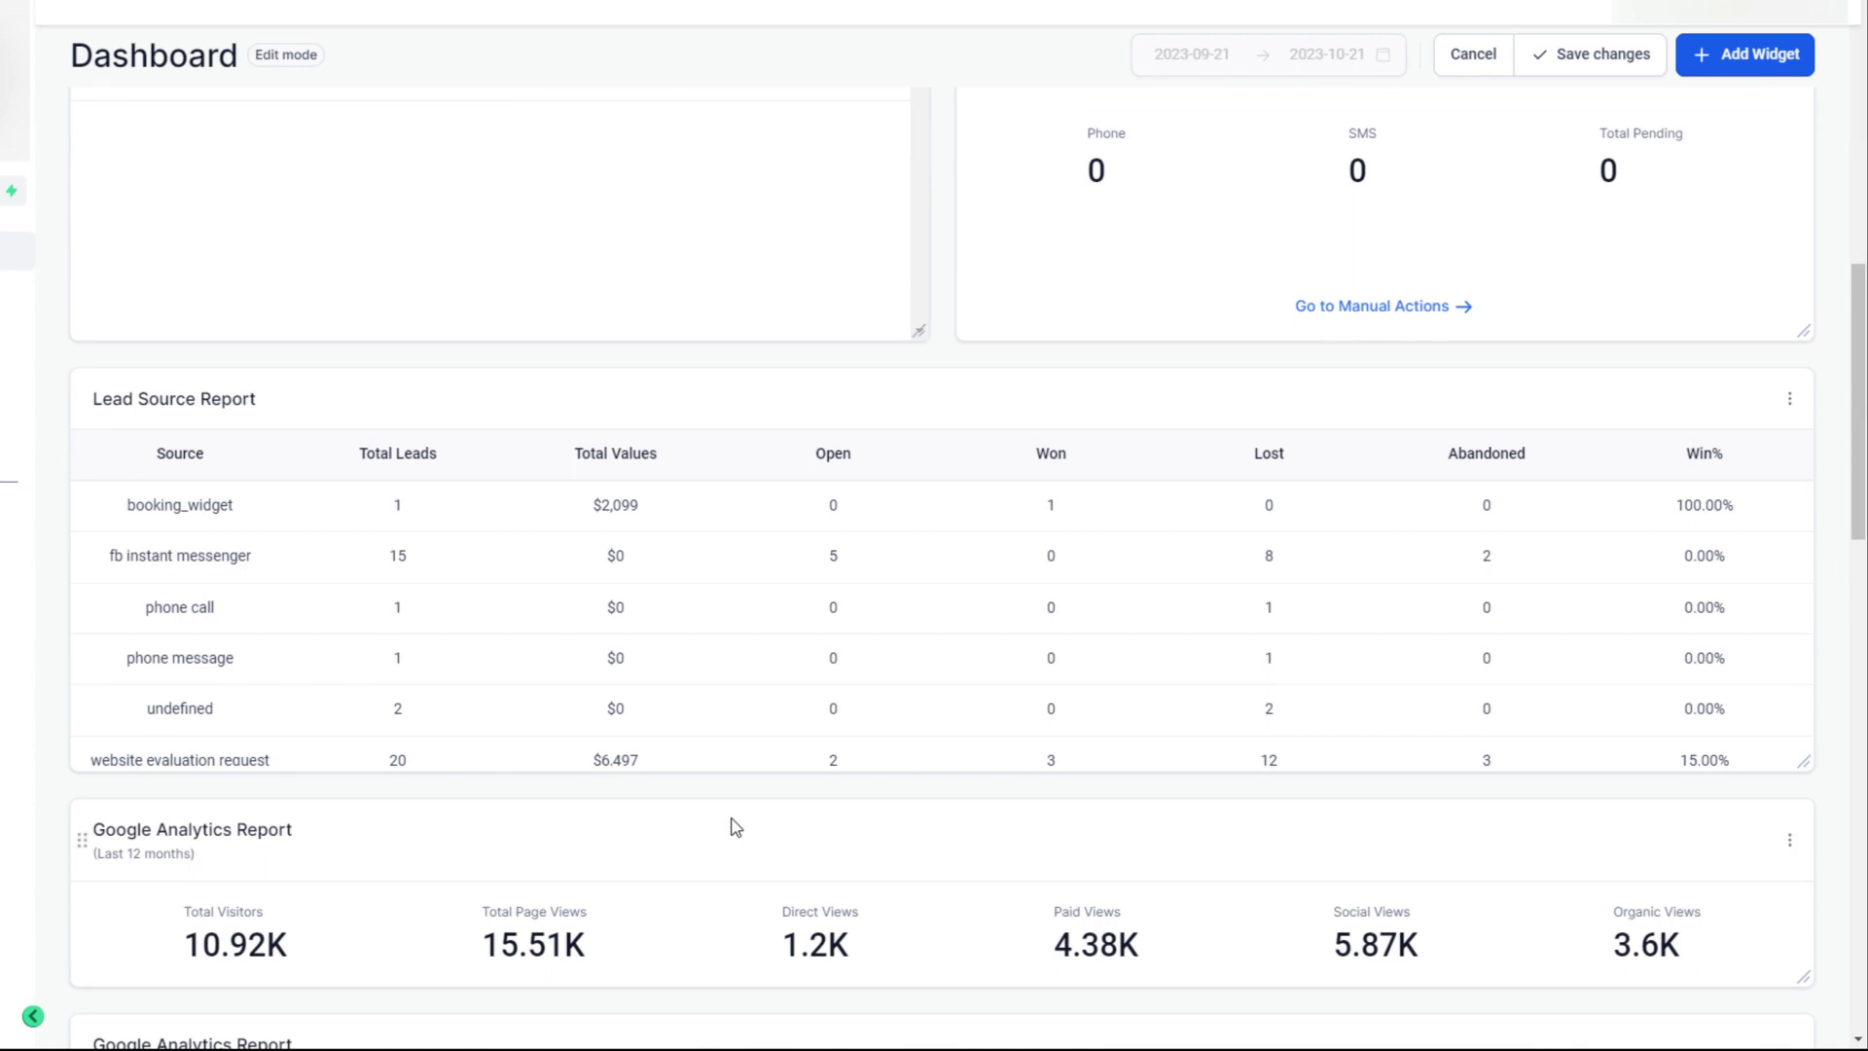
pyautogui.scroll(10, 734, 826)
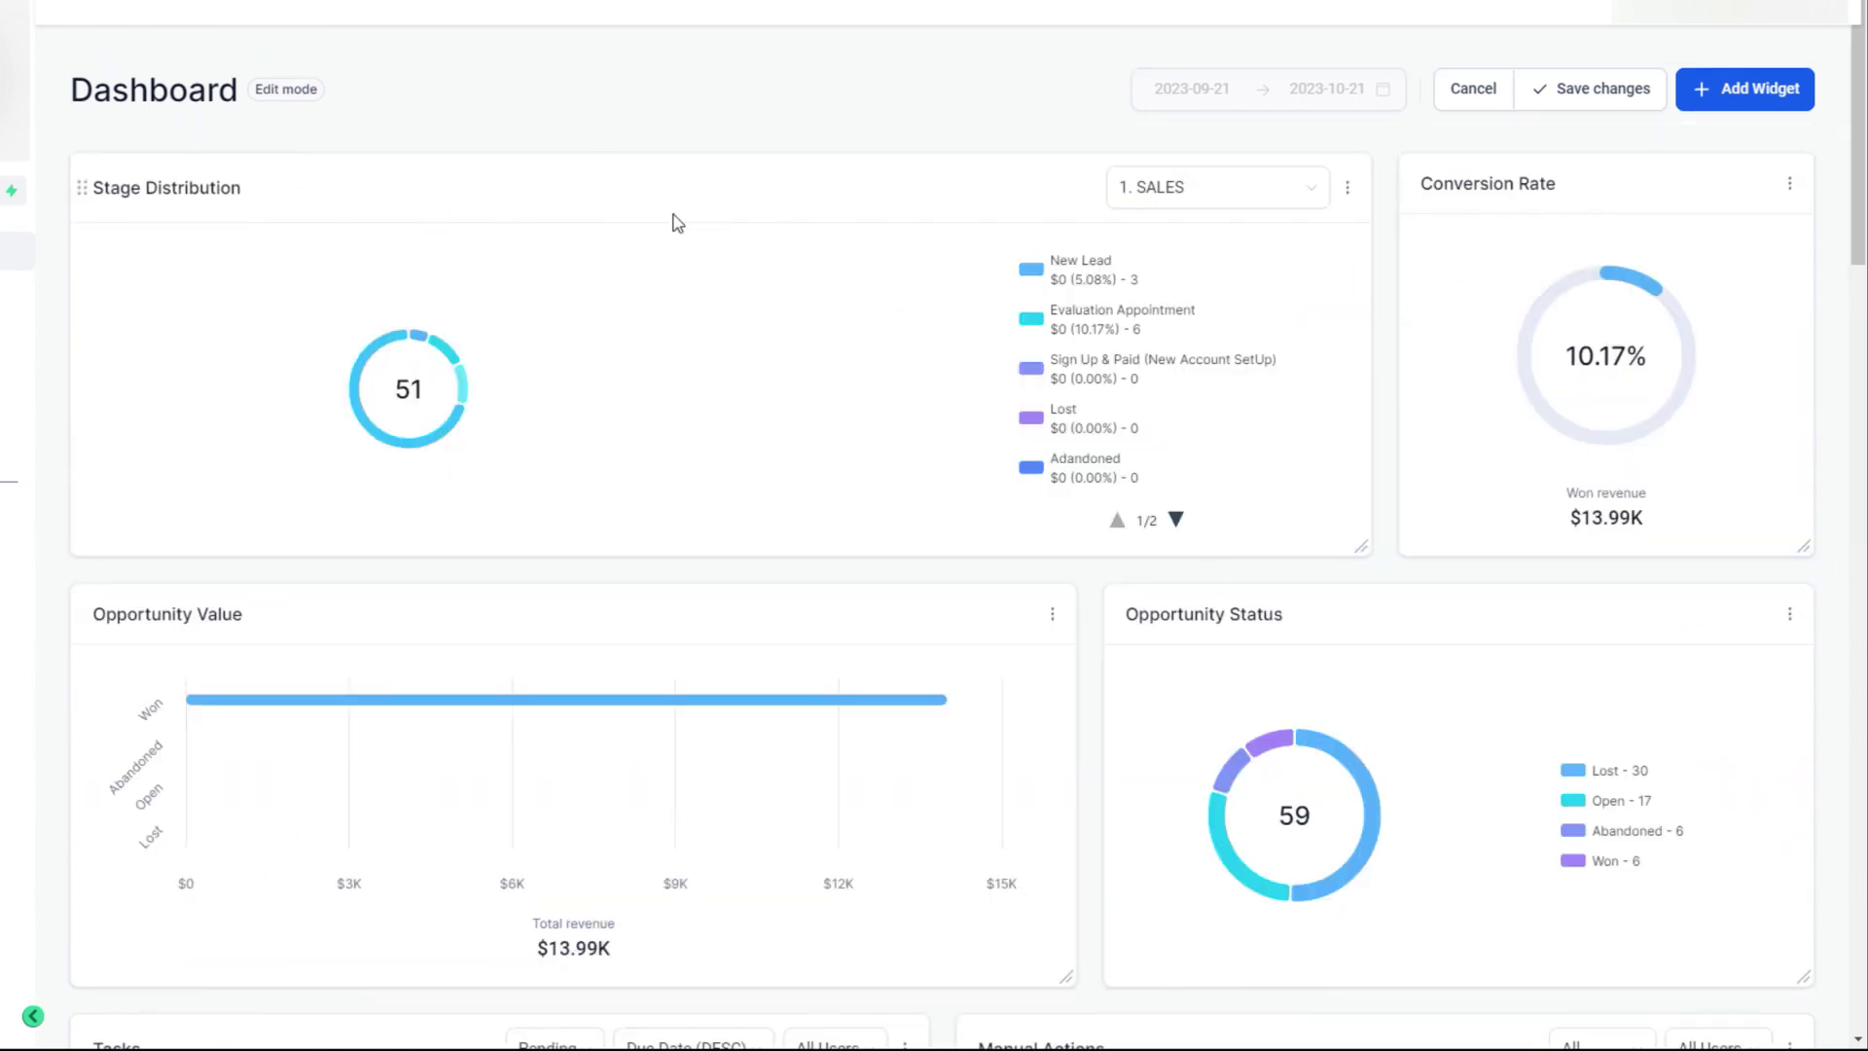
# Check the options offered for the Stage Distribution and Conversion Rate widgets, and save the rearranged dashboard layout
pyautogui.click(1349, 194)
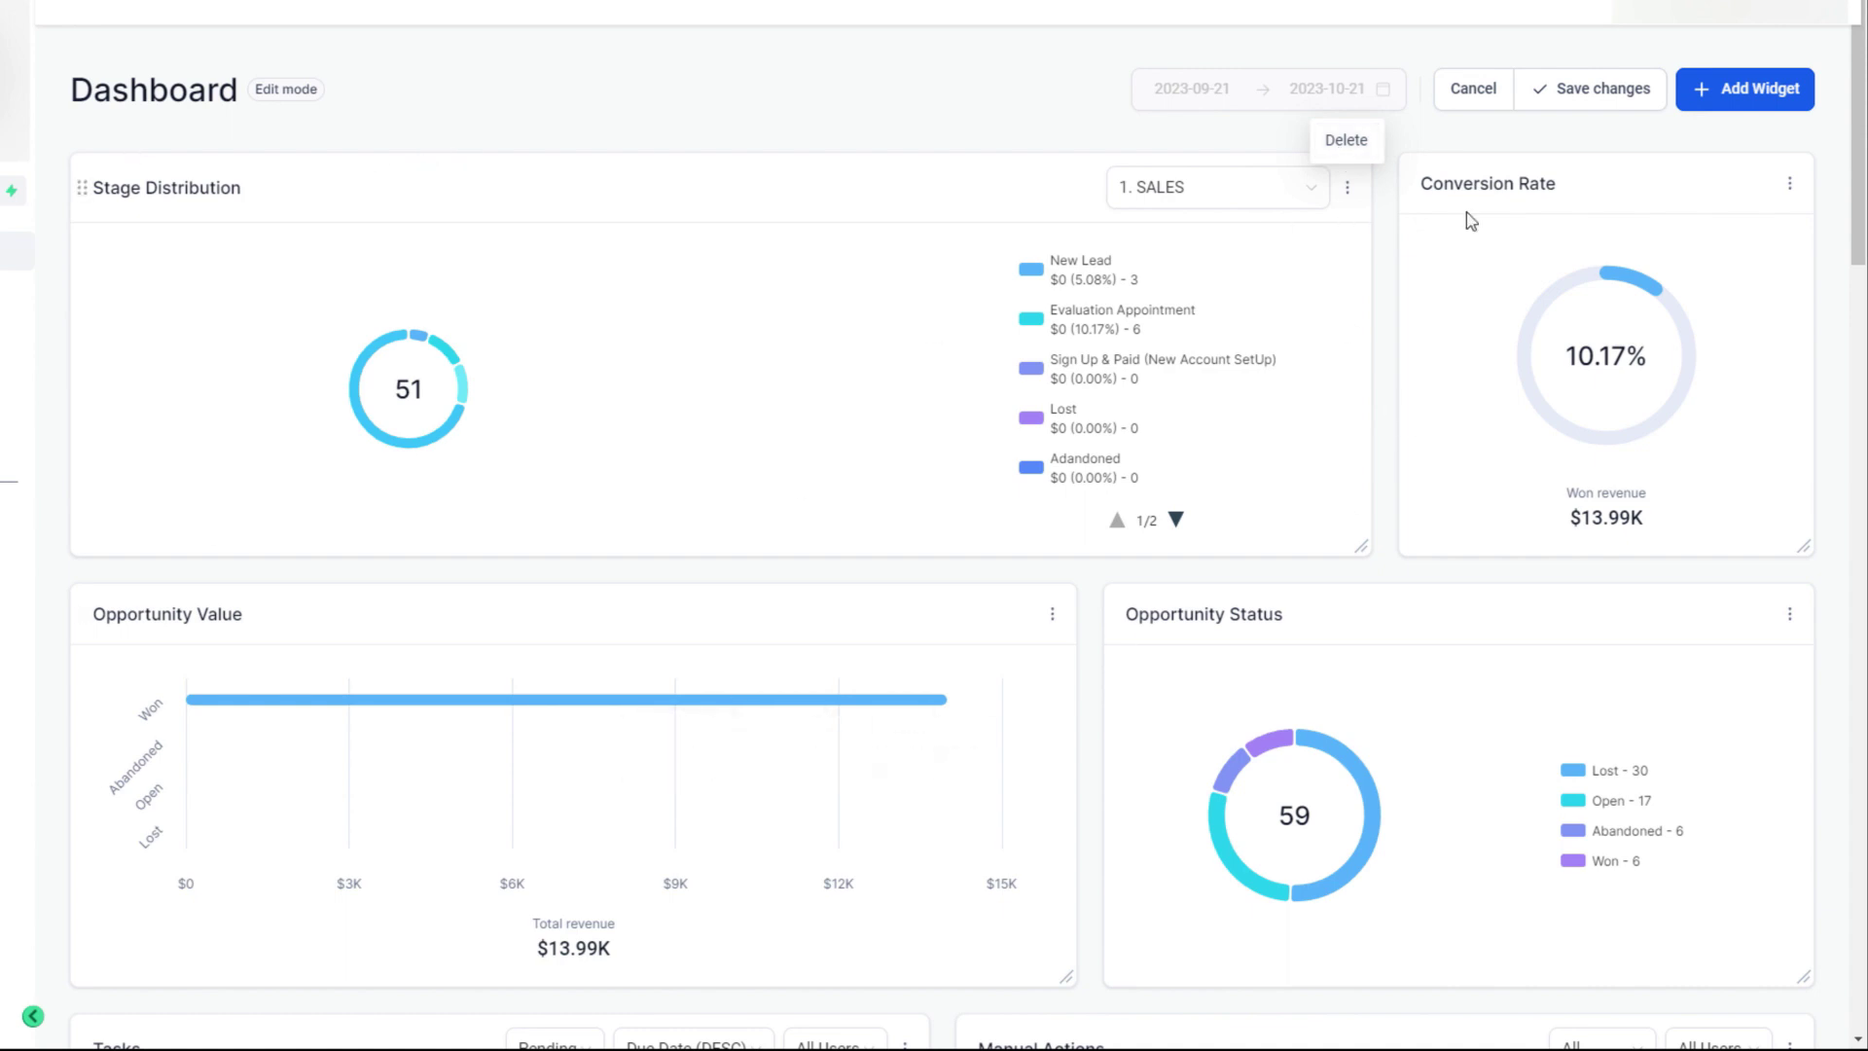
pyautogui.click(1788, 185)
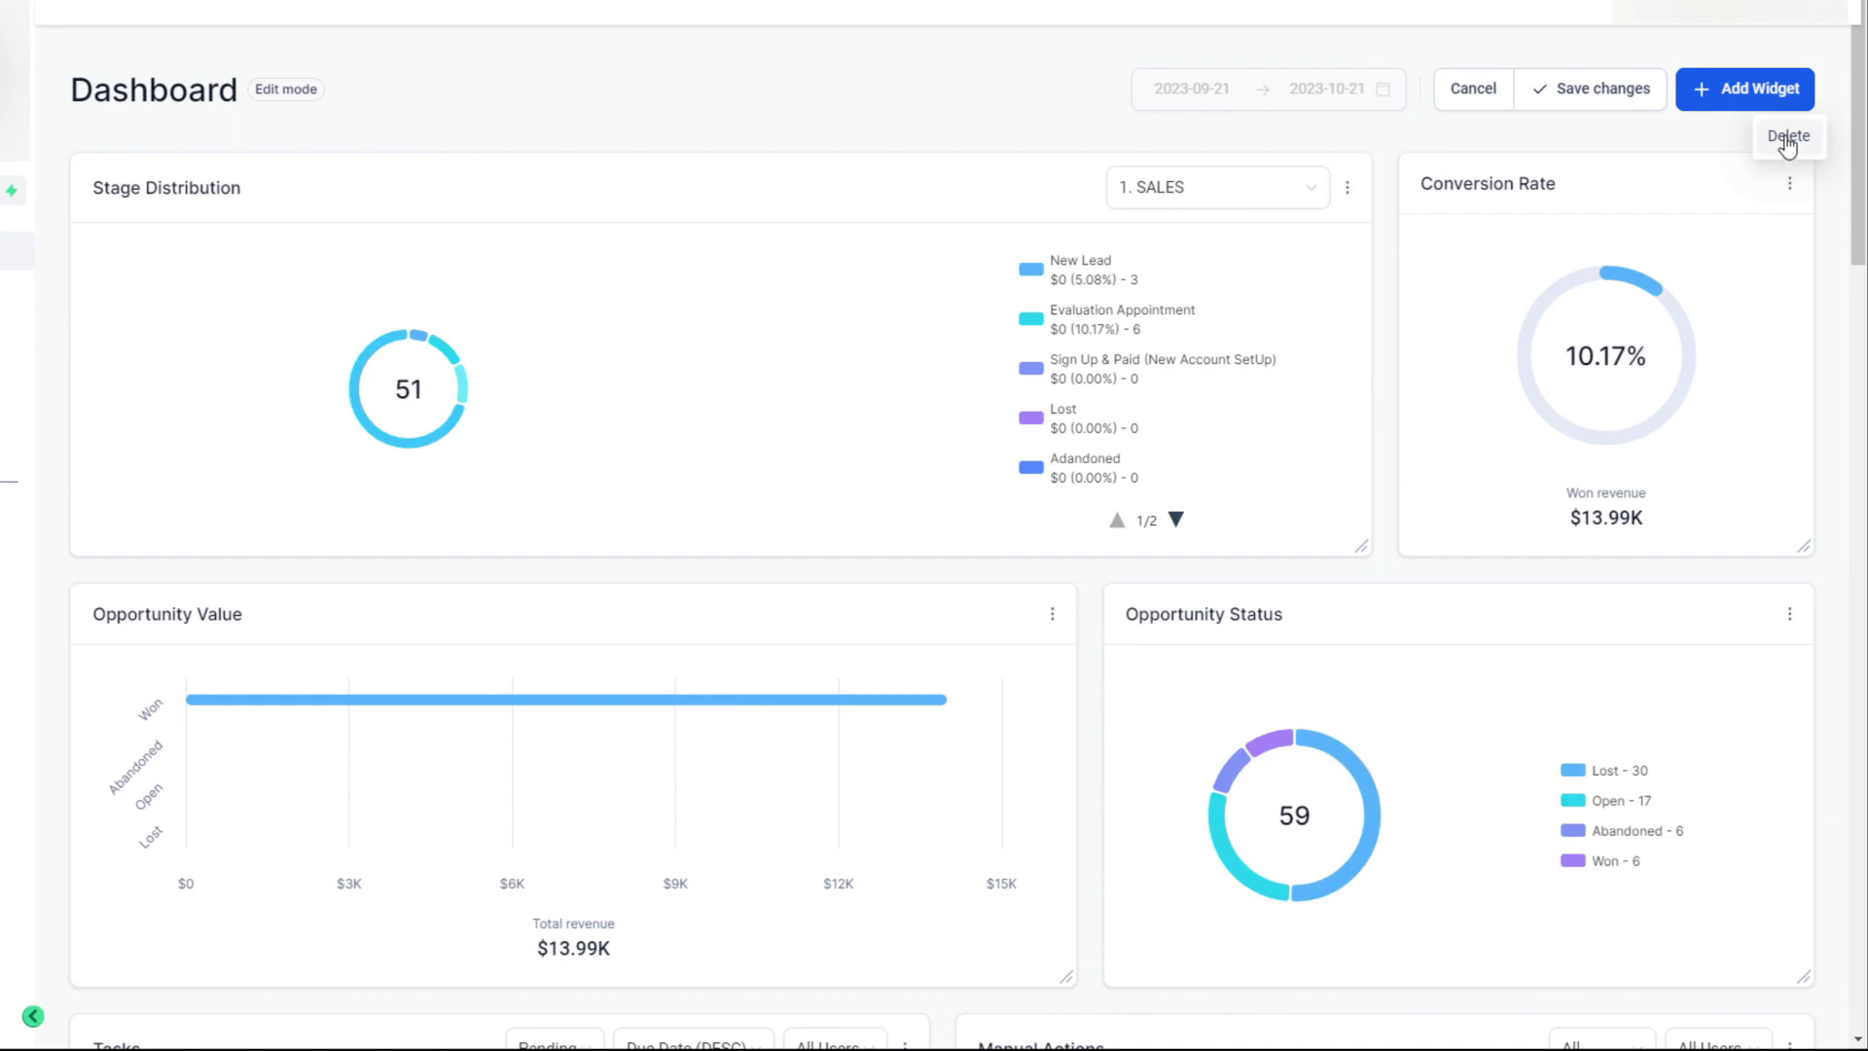
pyautogui.moveTo(587, 383)
pyautogui.mouseDown()
pyautogui.moveTo(763, 405)
pyautogui.moveTo(593, 389)
pyautogui.mouseUp()
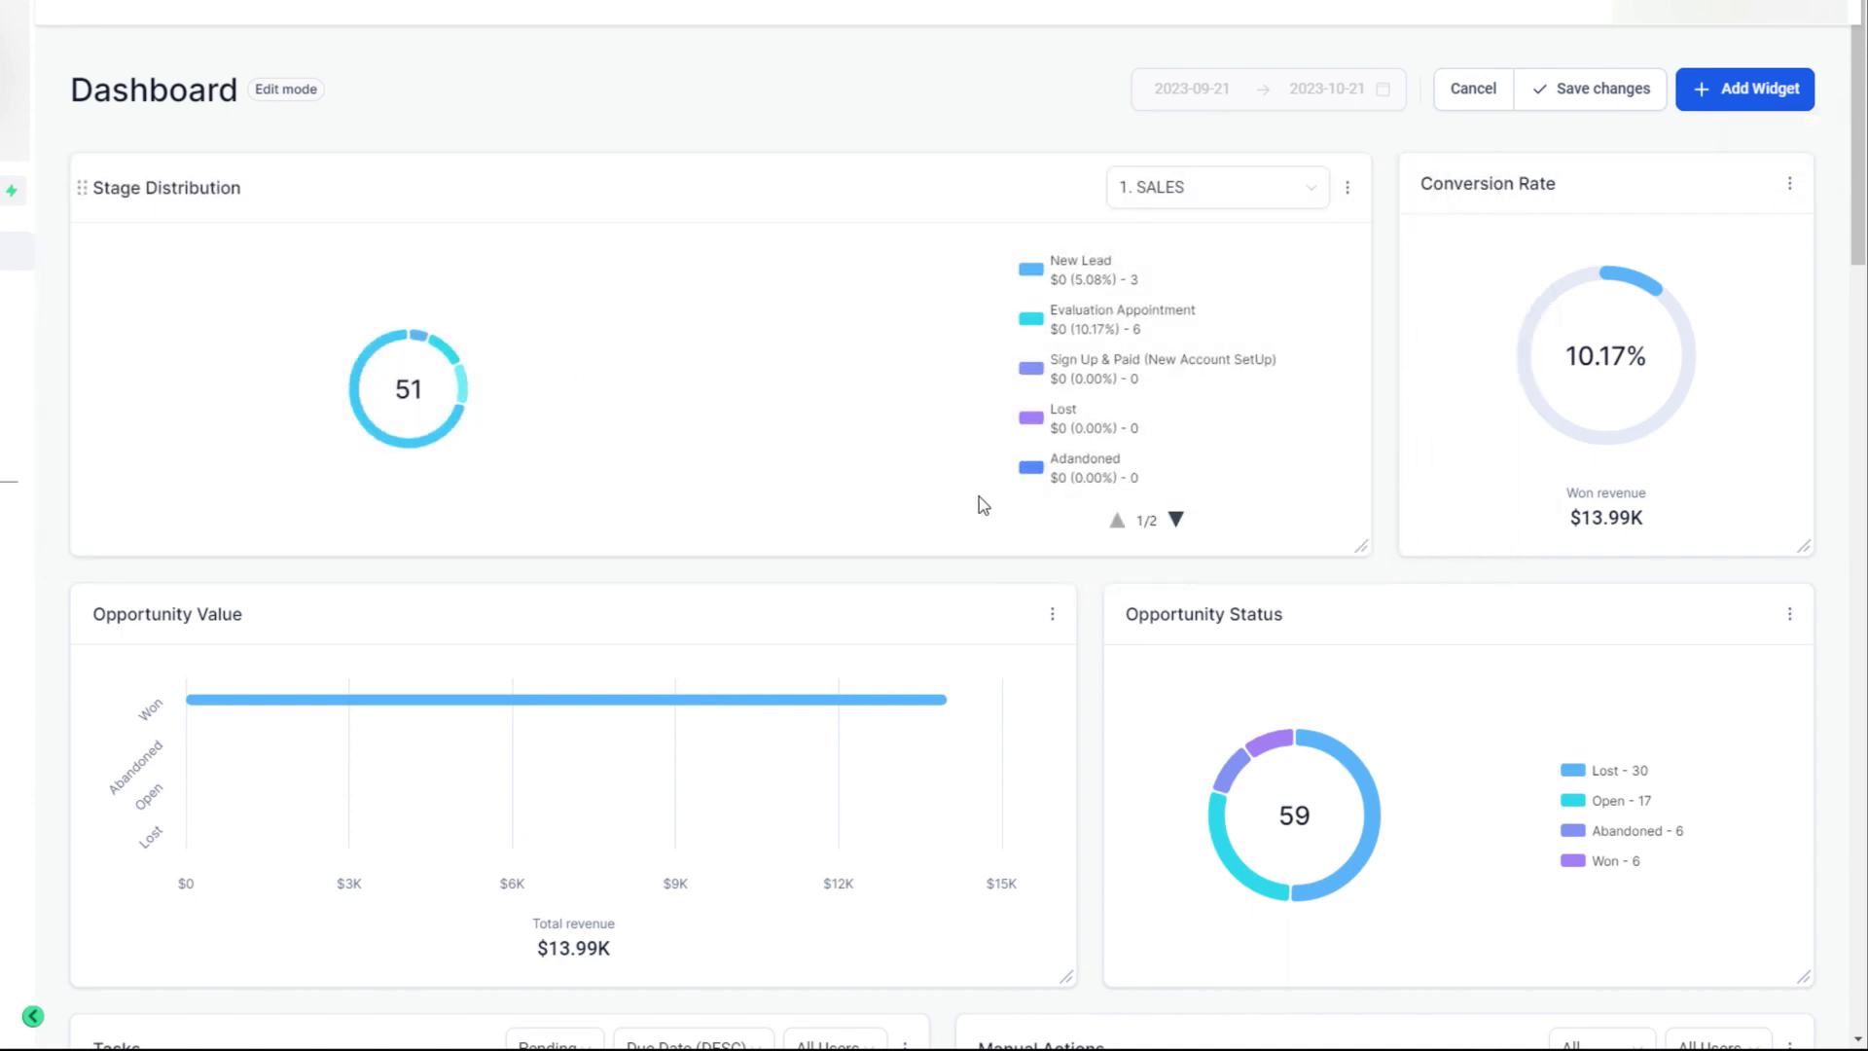
pyautogui.moveTo(1357, 546)
pyautogui.mouseDown()
pyautogui.moveTo(1319, 535)
pyautogui.moveTo(1344, 520)
pyautogui.mouseUp()
pyautogui.click(1575, 95)
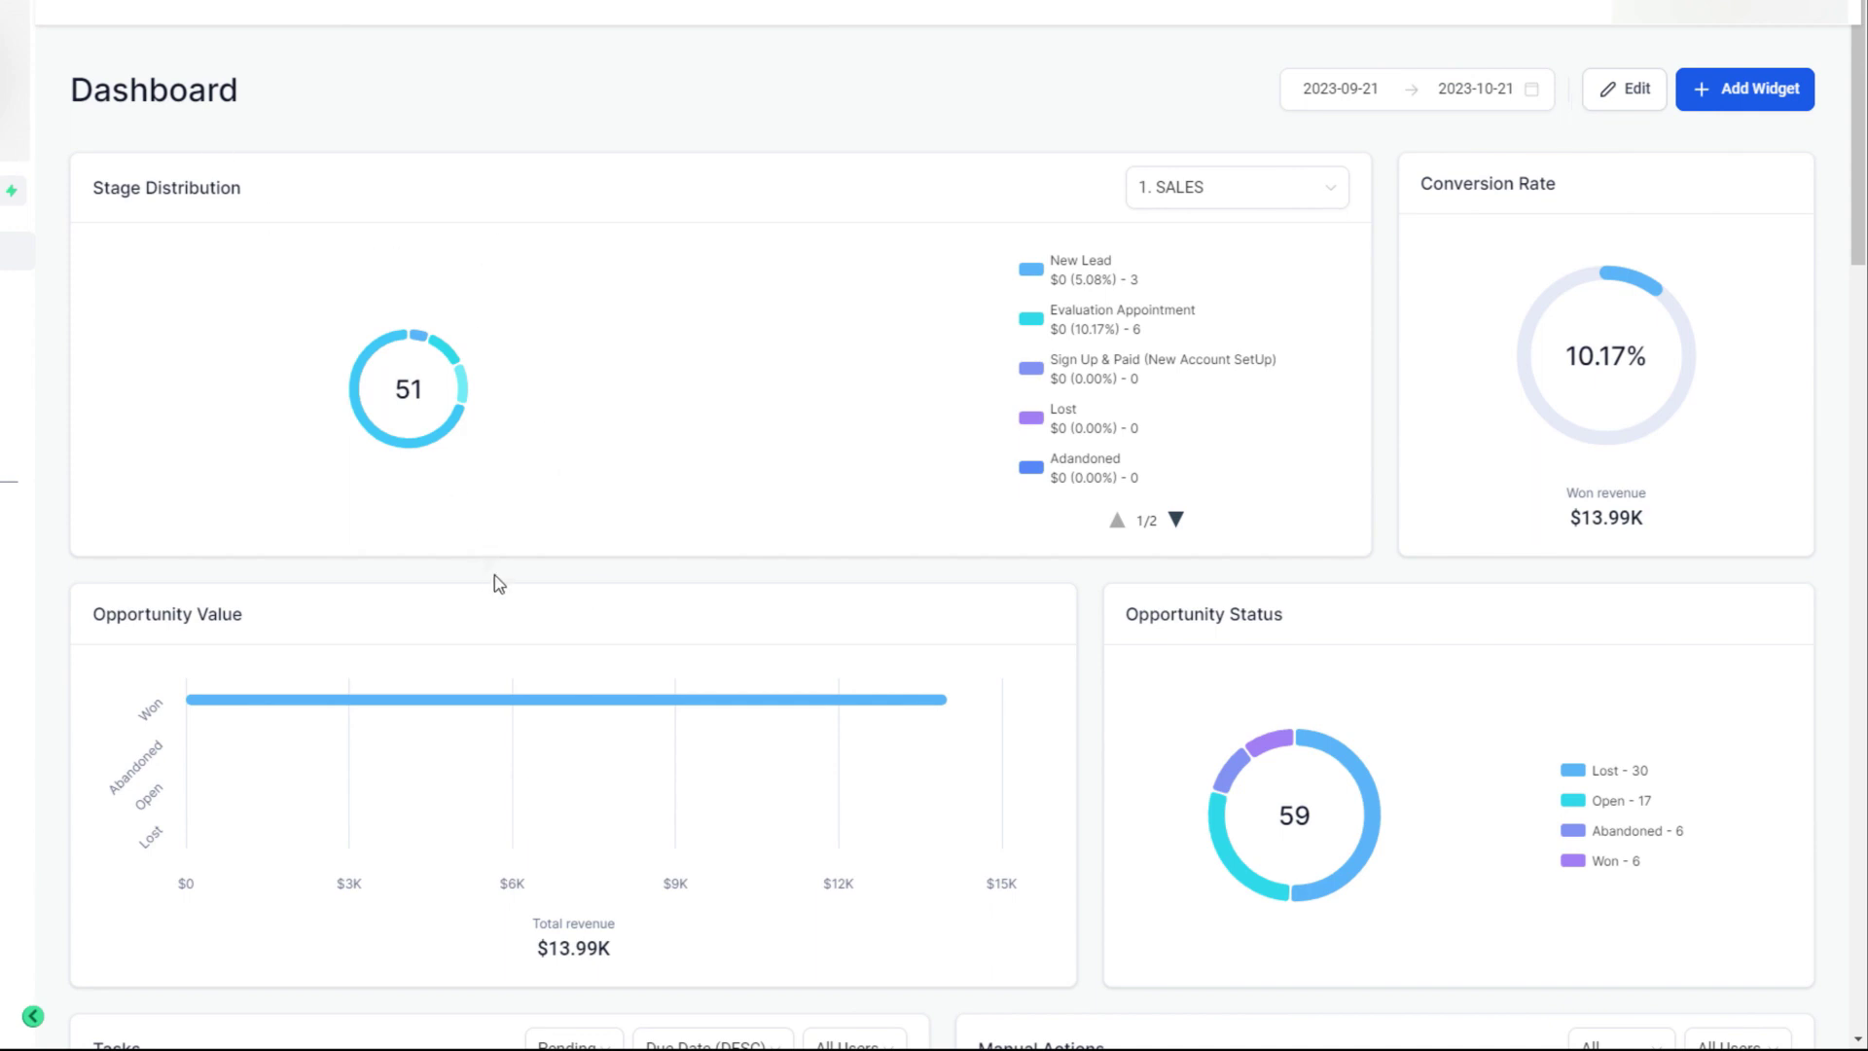
# Enter edit mode near the end of the dashboard, view the Google Business Profile widget's options, and save the dashboard
pyautogui.scroll(-15, 494, 575)
pyautogui.scroll(-15, 494, 575)
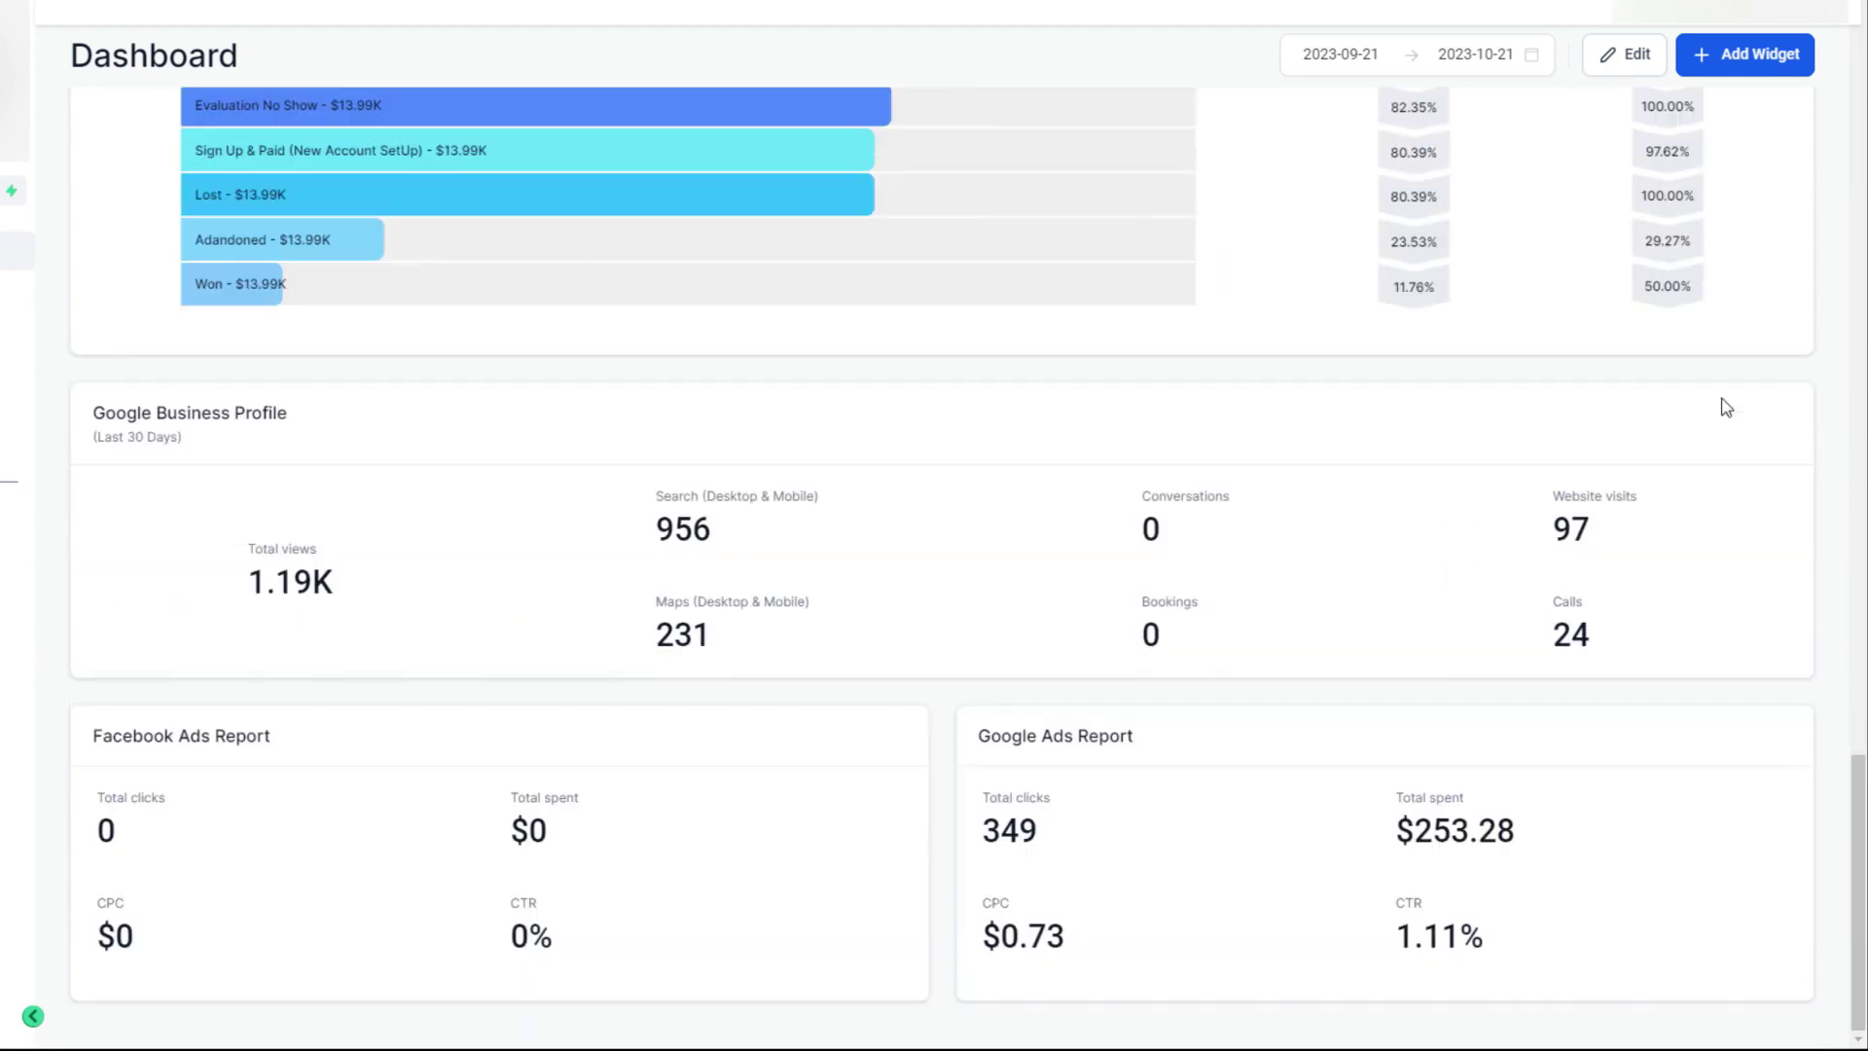
pyautogui.click(1620, 56)
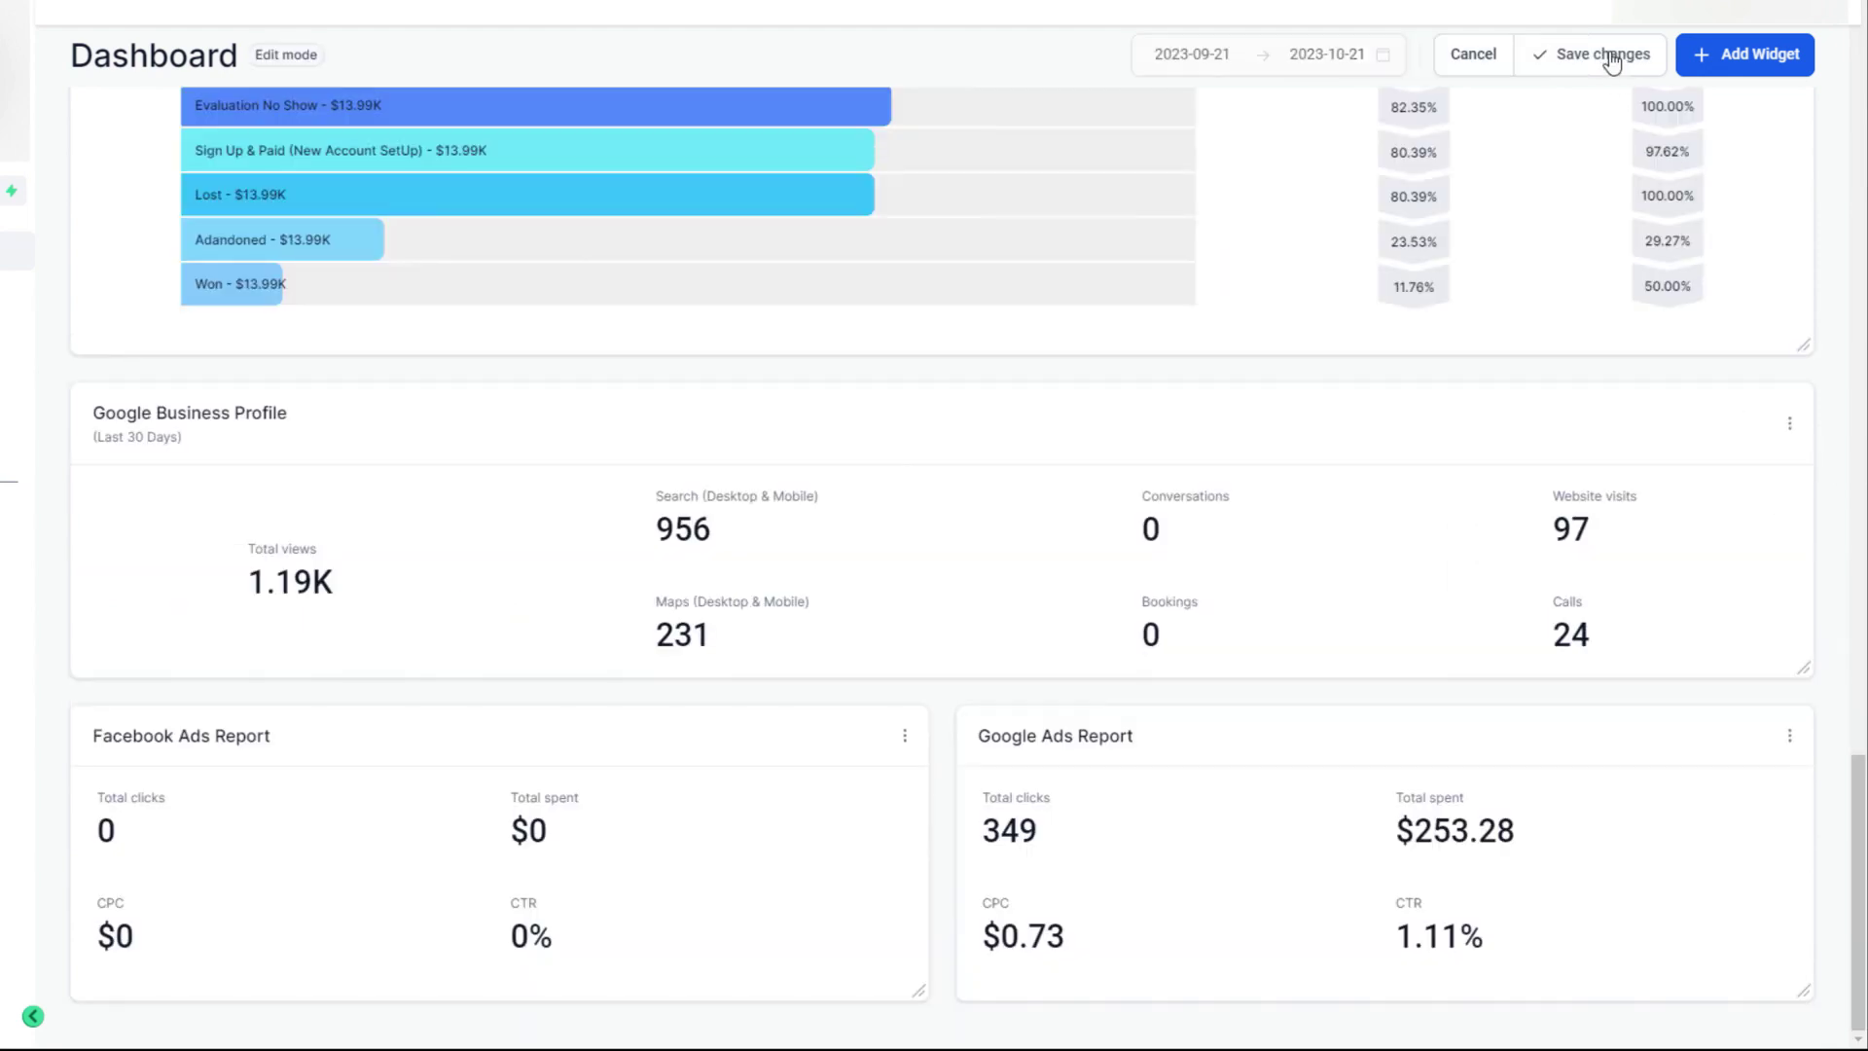
pyautogui.click(1788, 435)
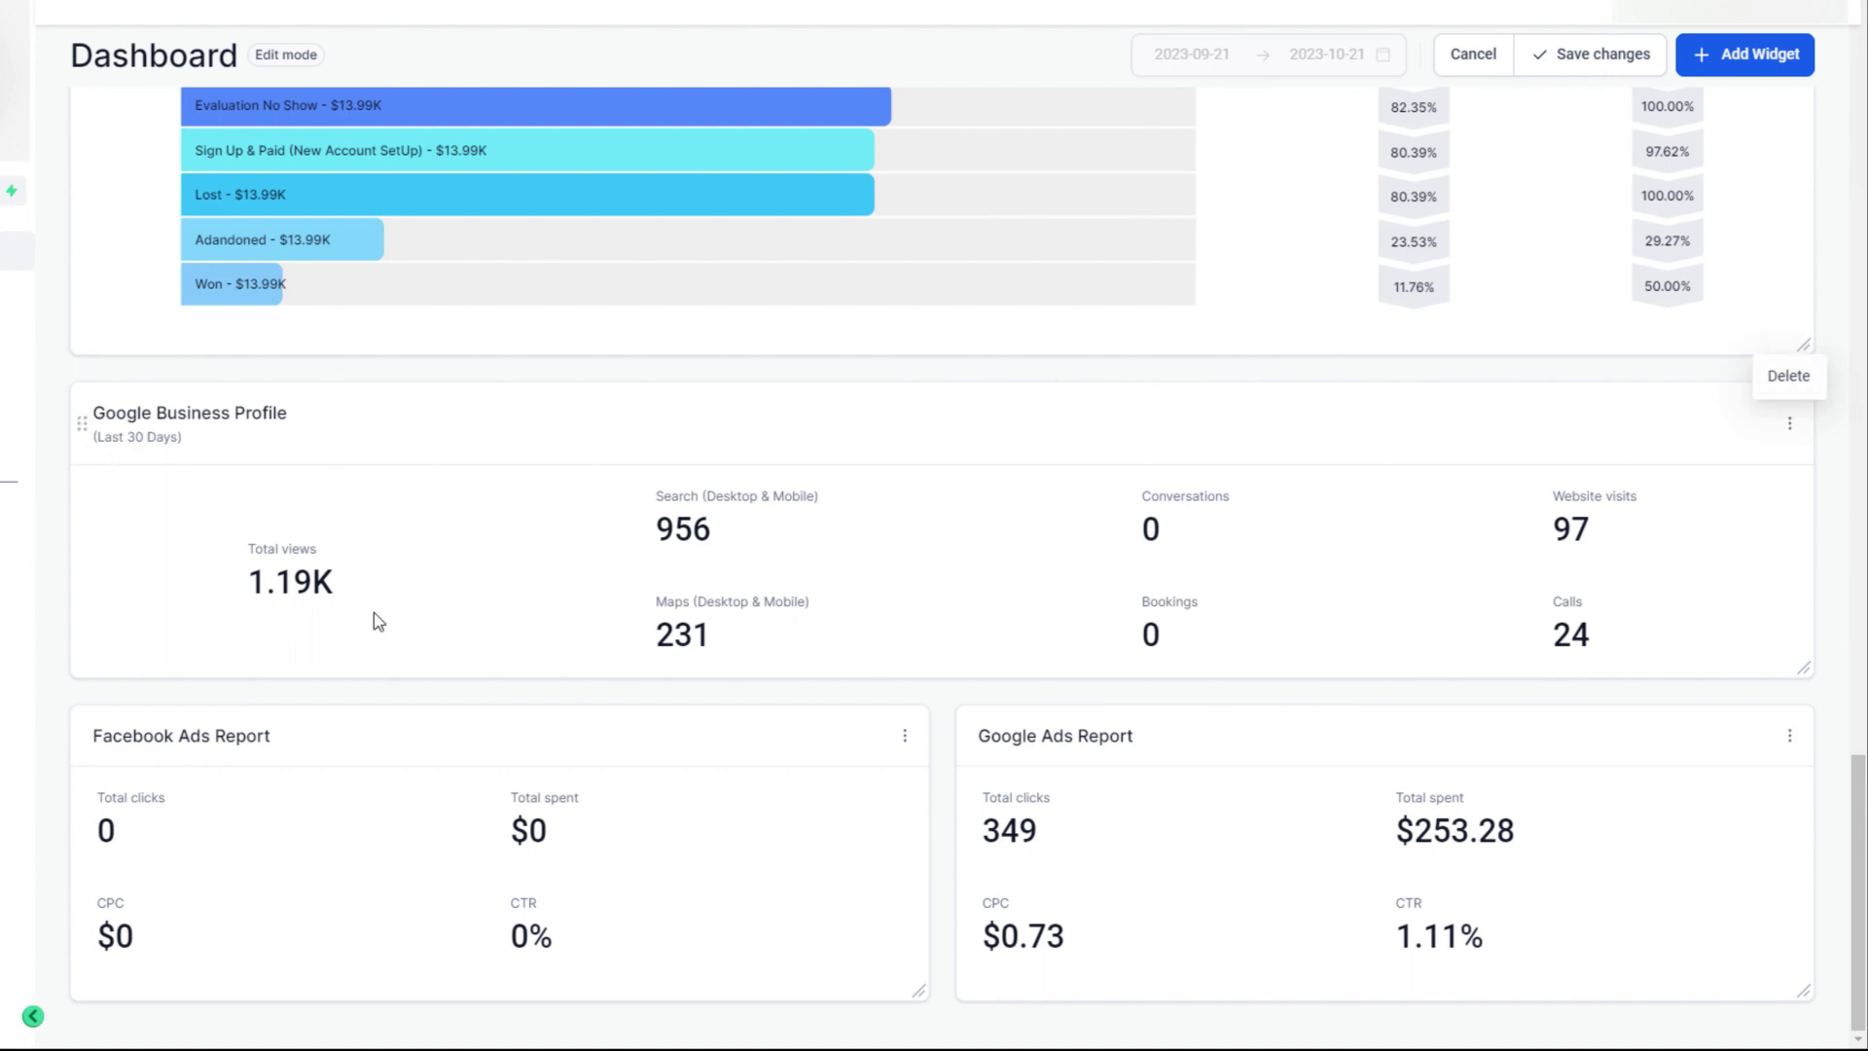
pyautogui.scroll(15, 376, 615)
pyautogui.scroll(1, 373, 611)
pyautogui.click(1573, 54)
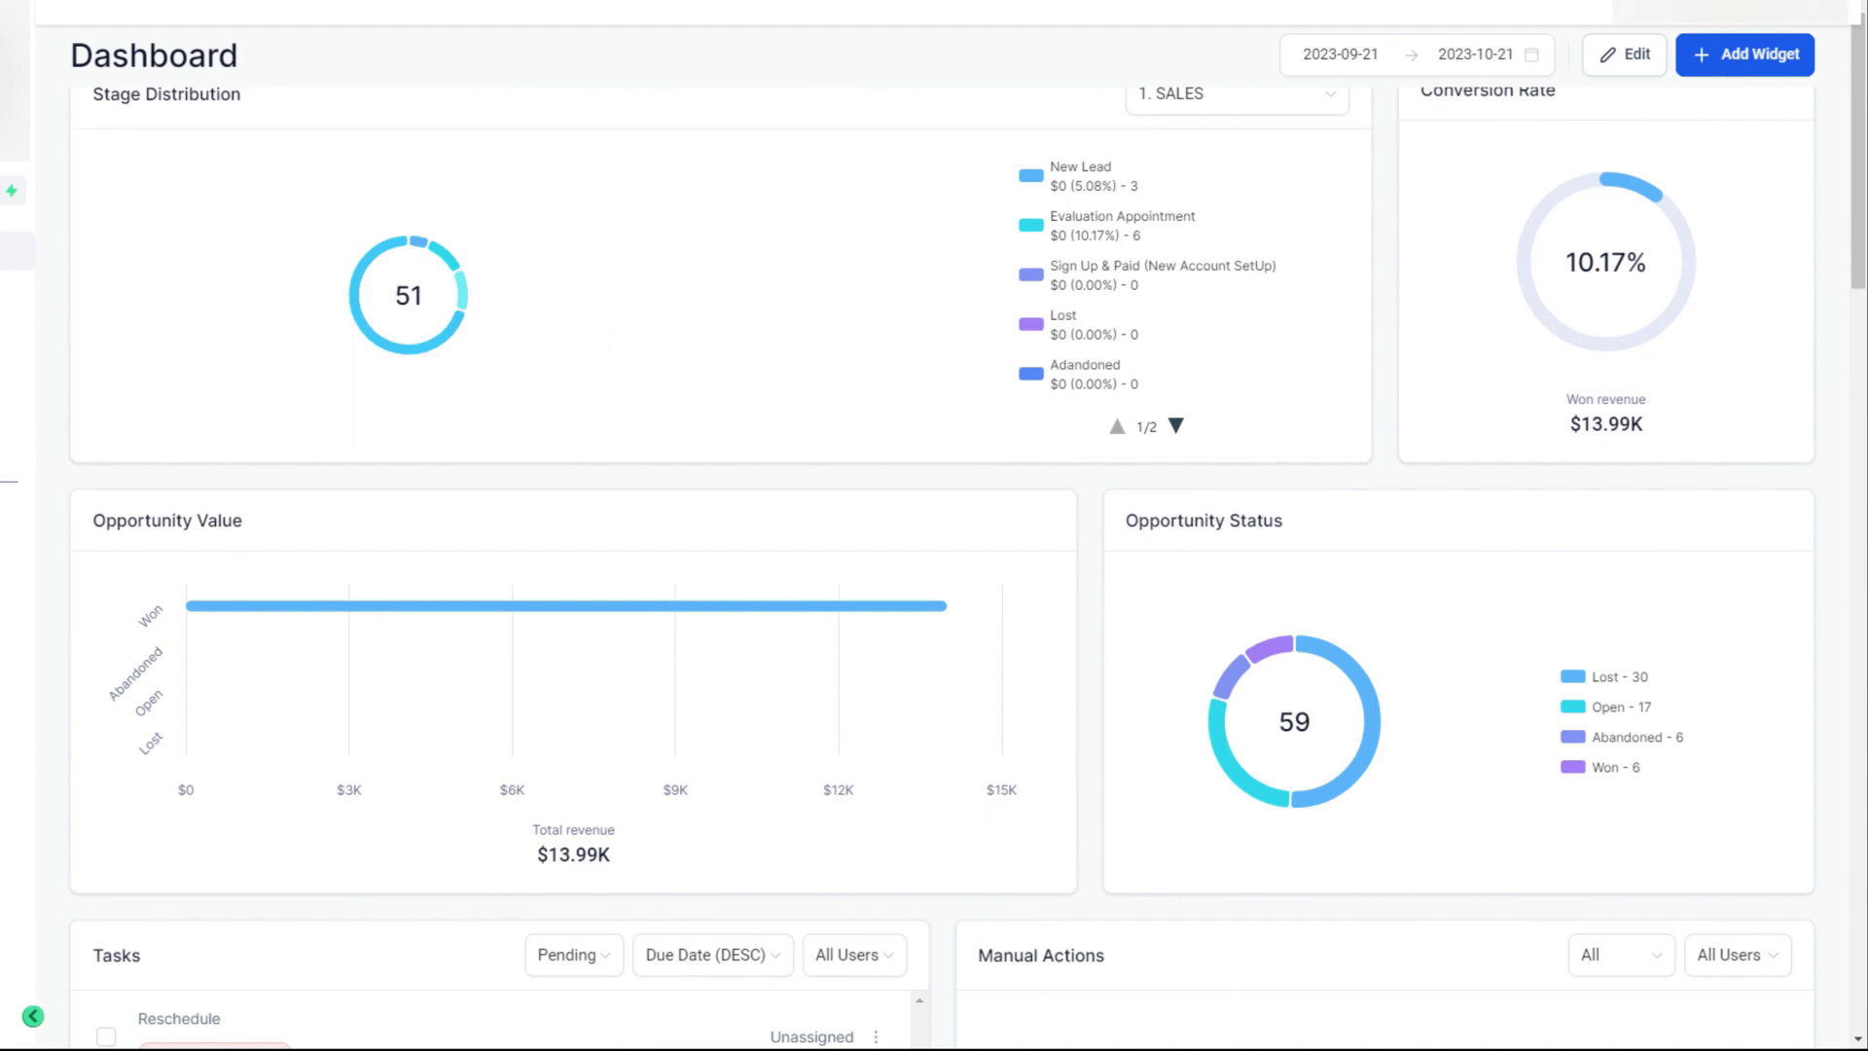
# Re-enter the dashboard's edit mode, save once more, and view the Stage Distribution and Opportunity Value widgets
pyautogui.click(1623, 55)
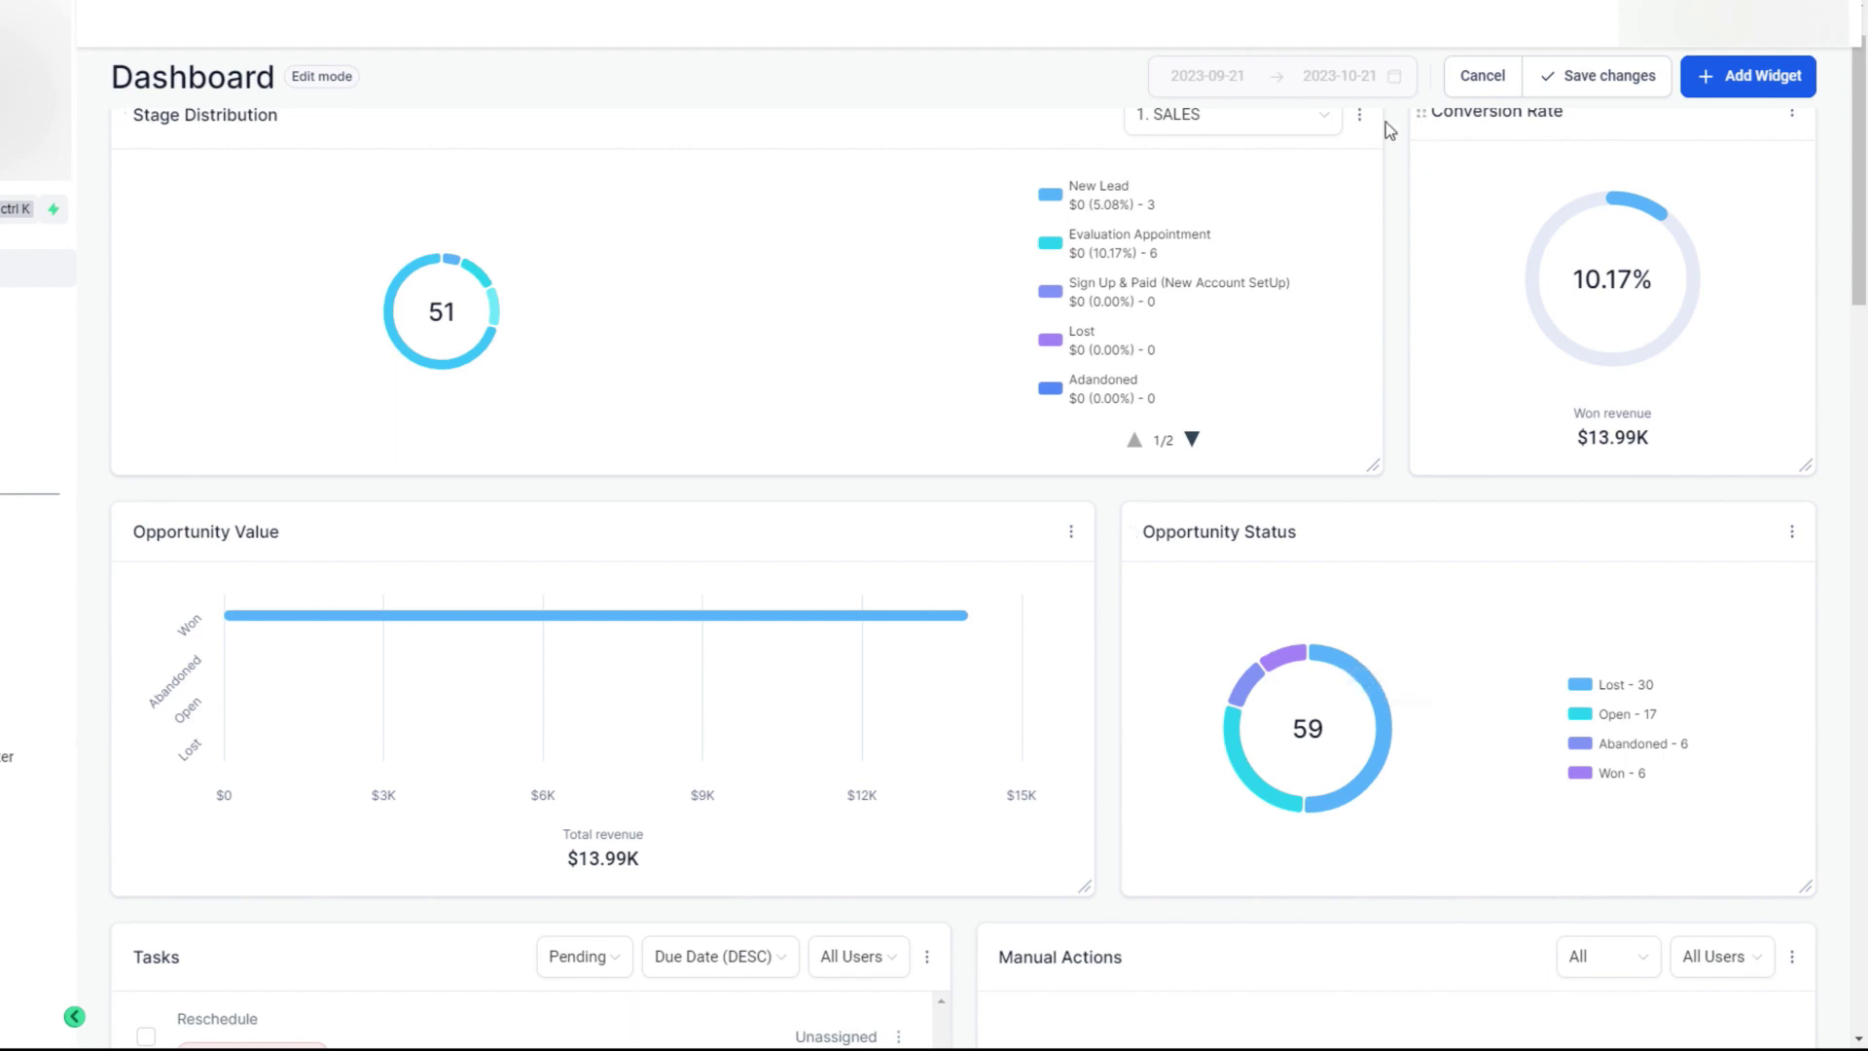
pyautogui.click(1612, 89)
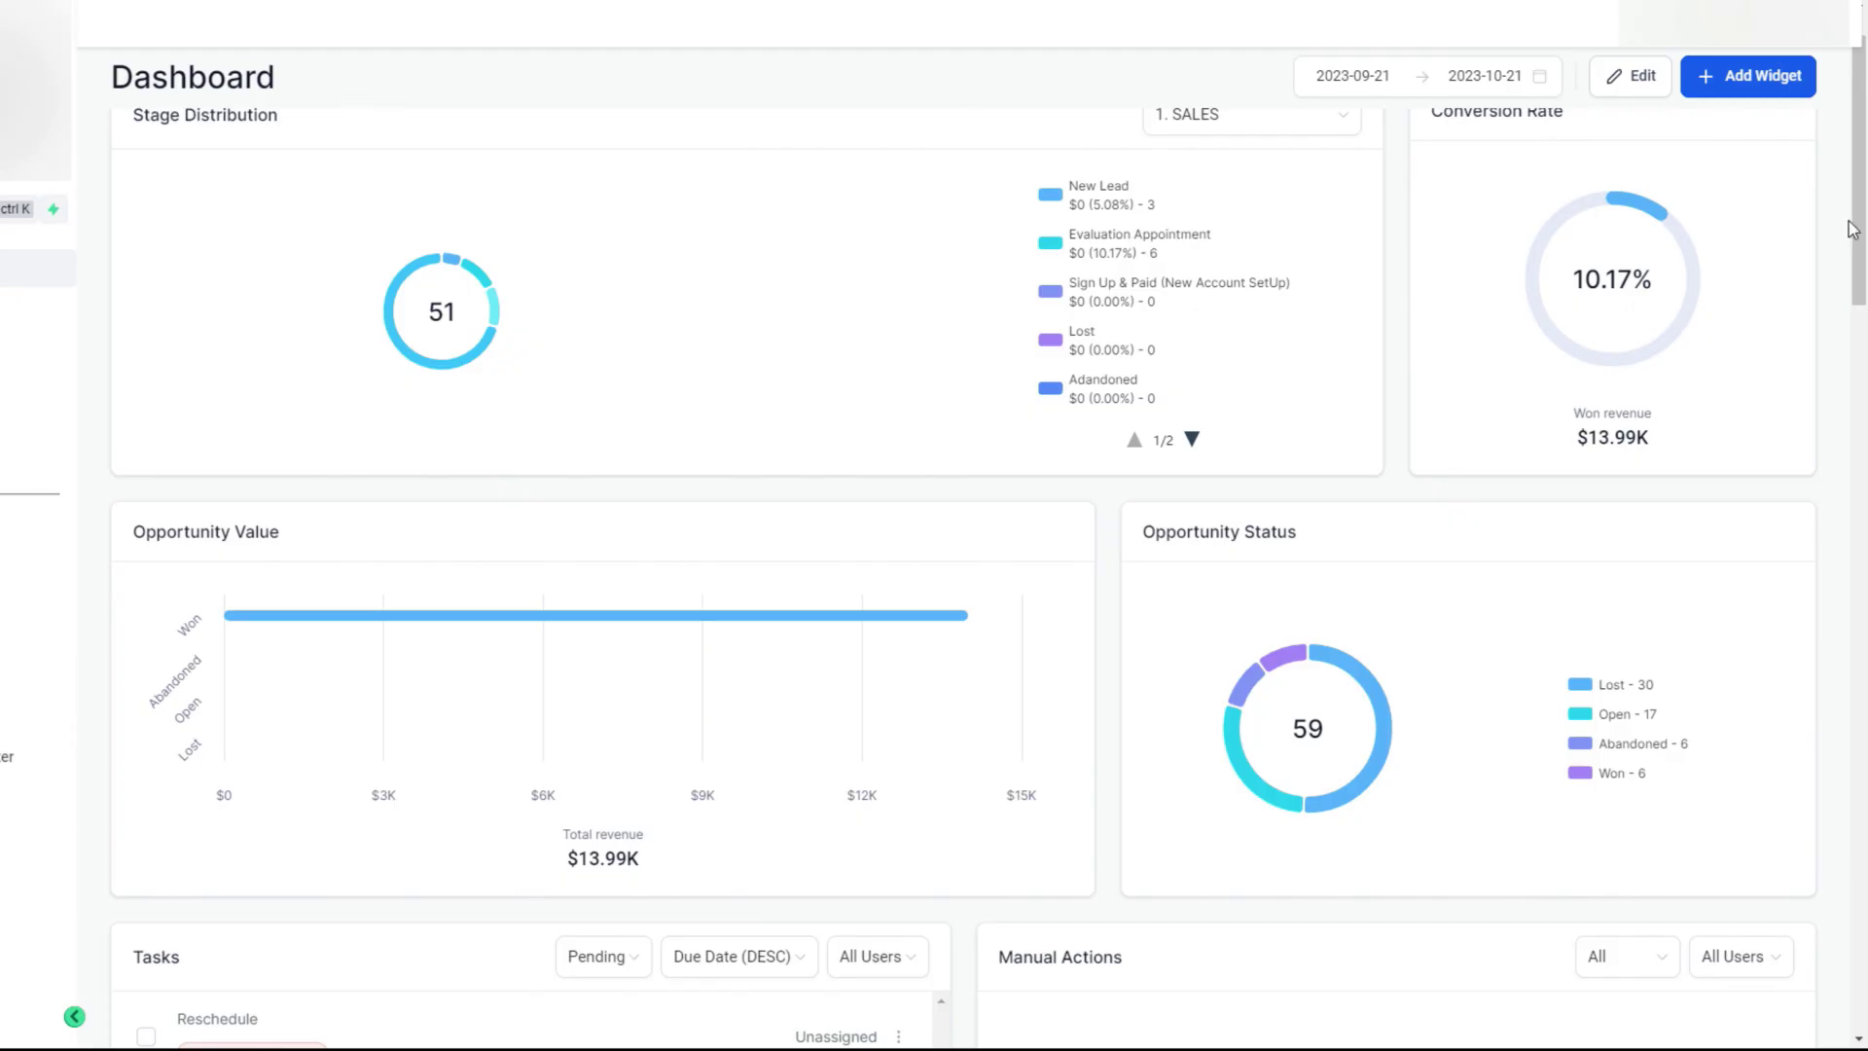
pyautogui.moveTo(443, 661)
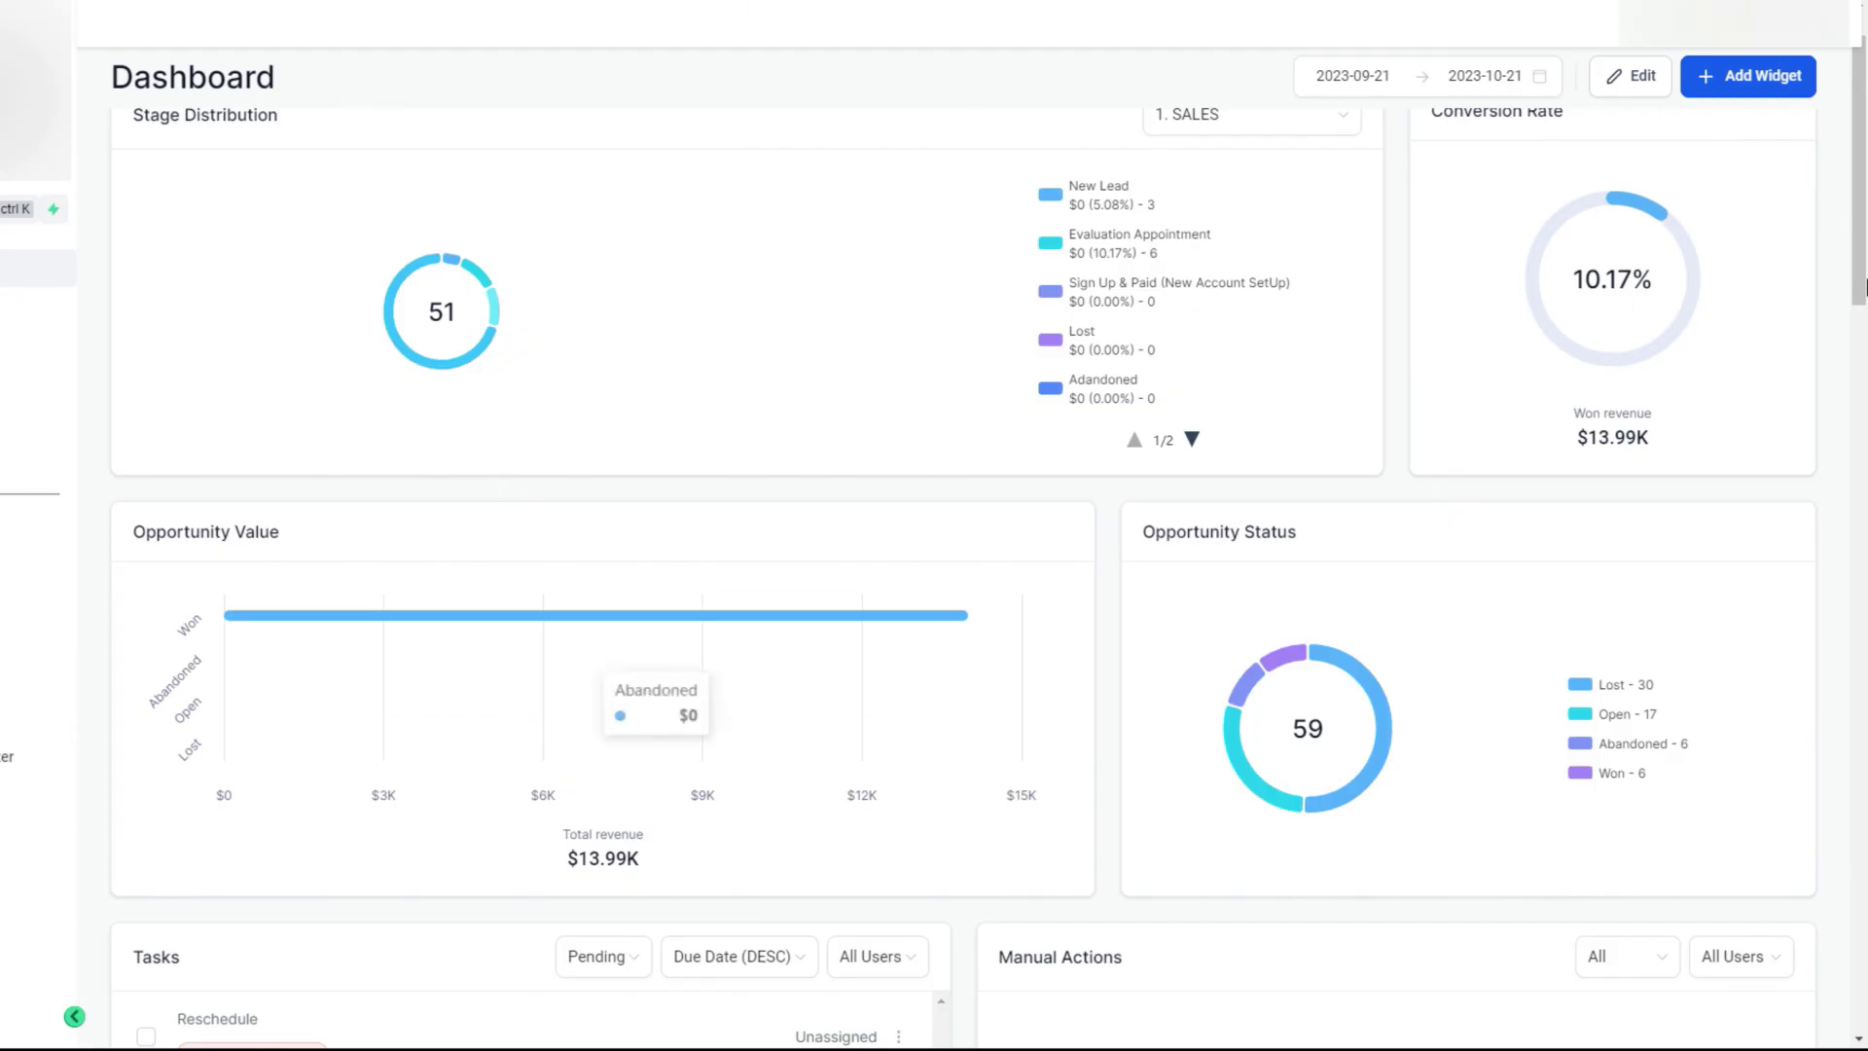
pyautogui.scroll(1, 251, 301)
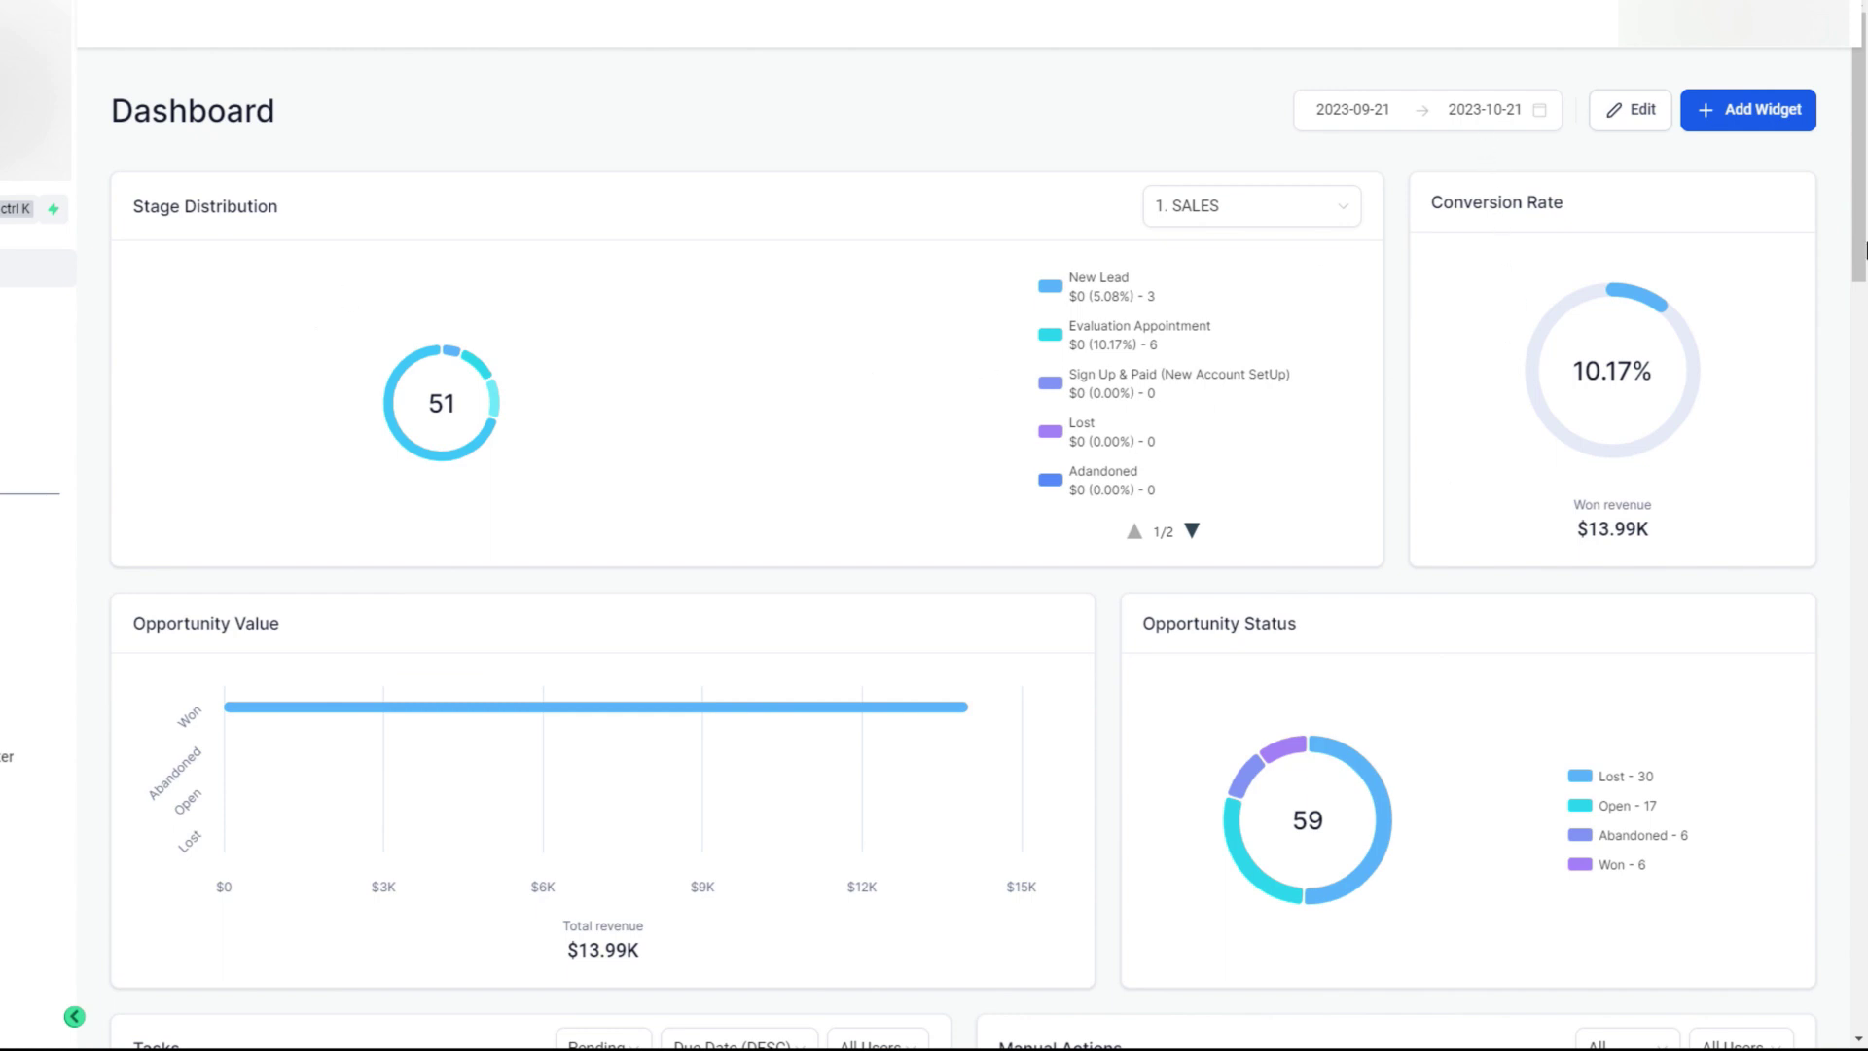
# Start adding a new widget, examine the widgets in the Contacts category, and collapse that category
pyautogui.click(1739, 122)
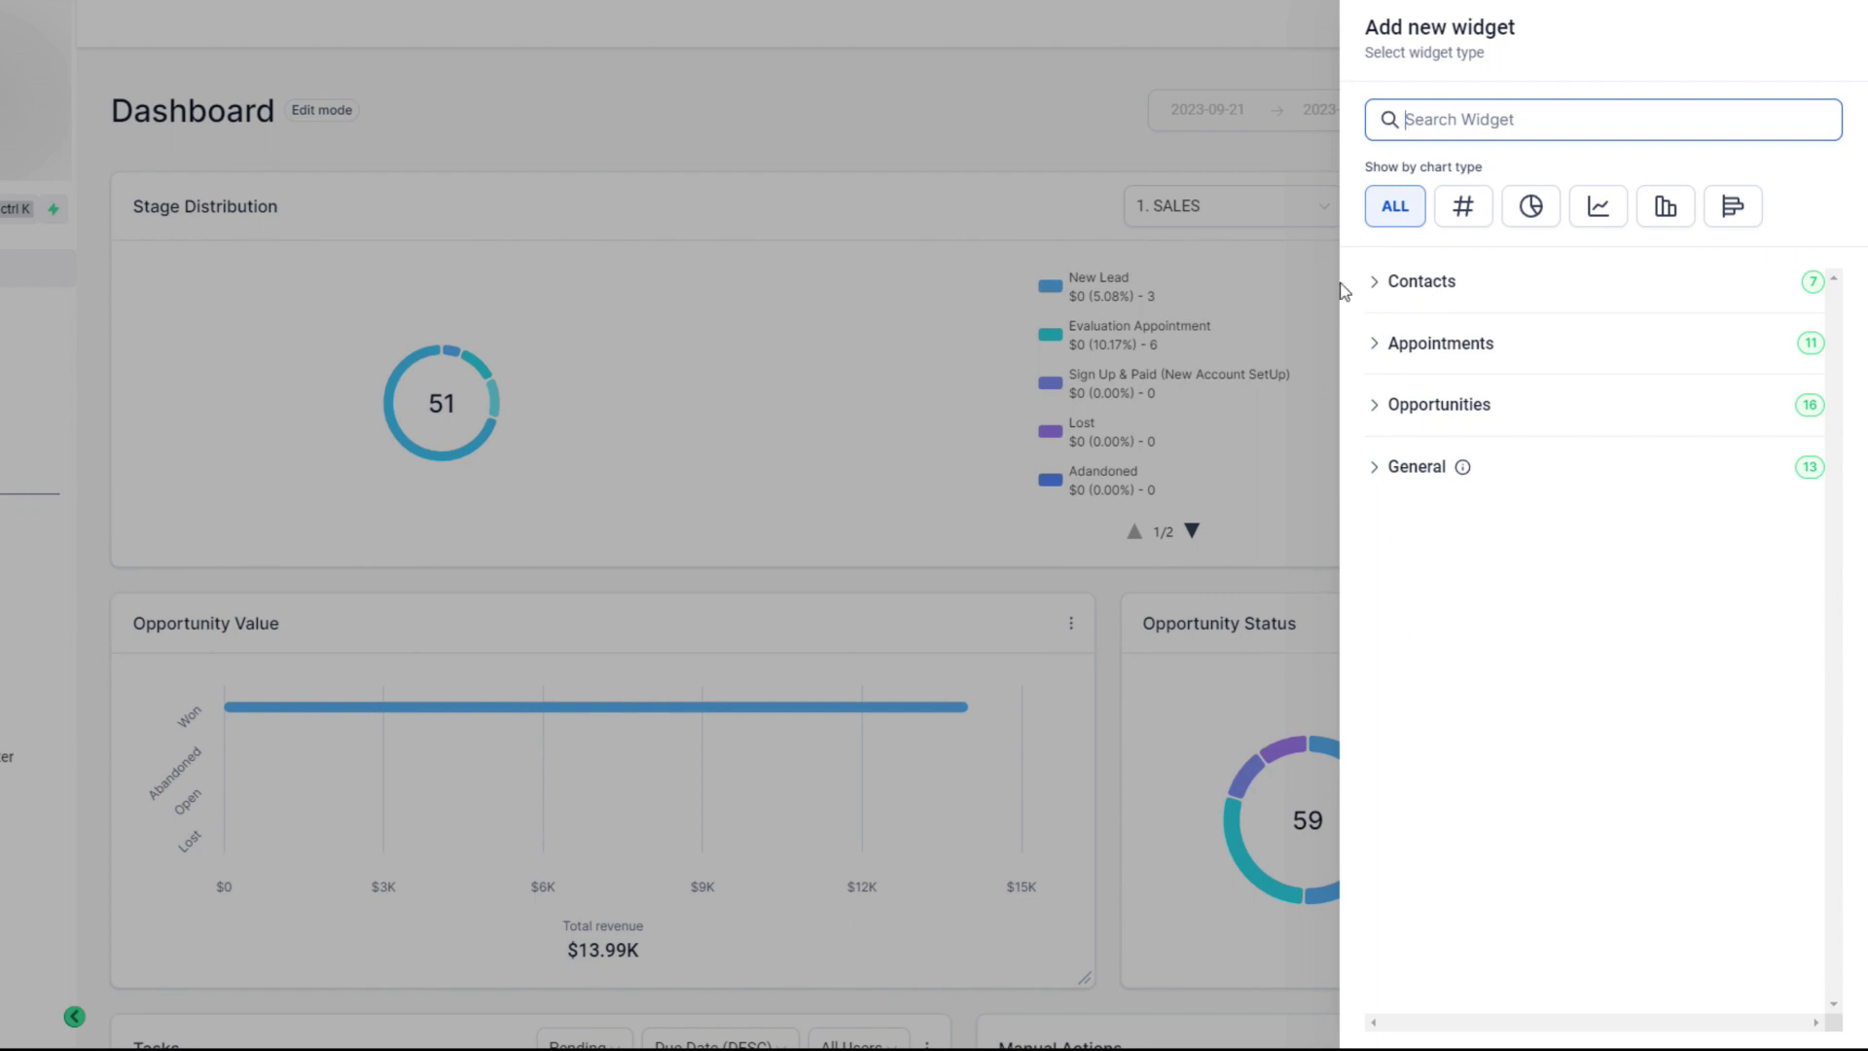
pyautogui.click(1423, 290)
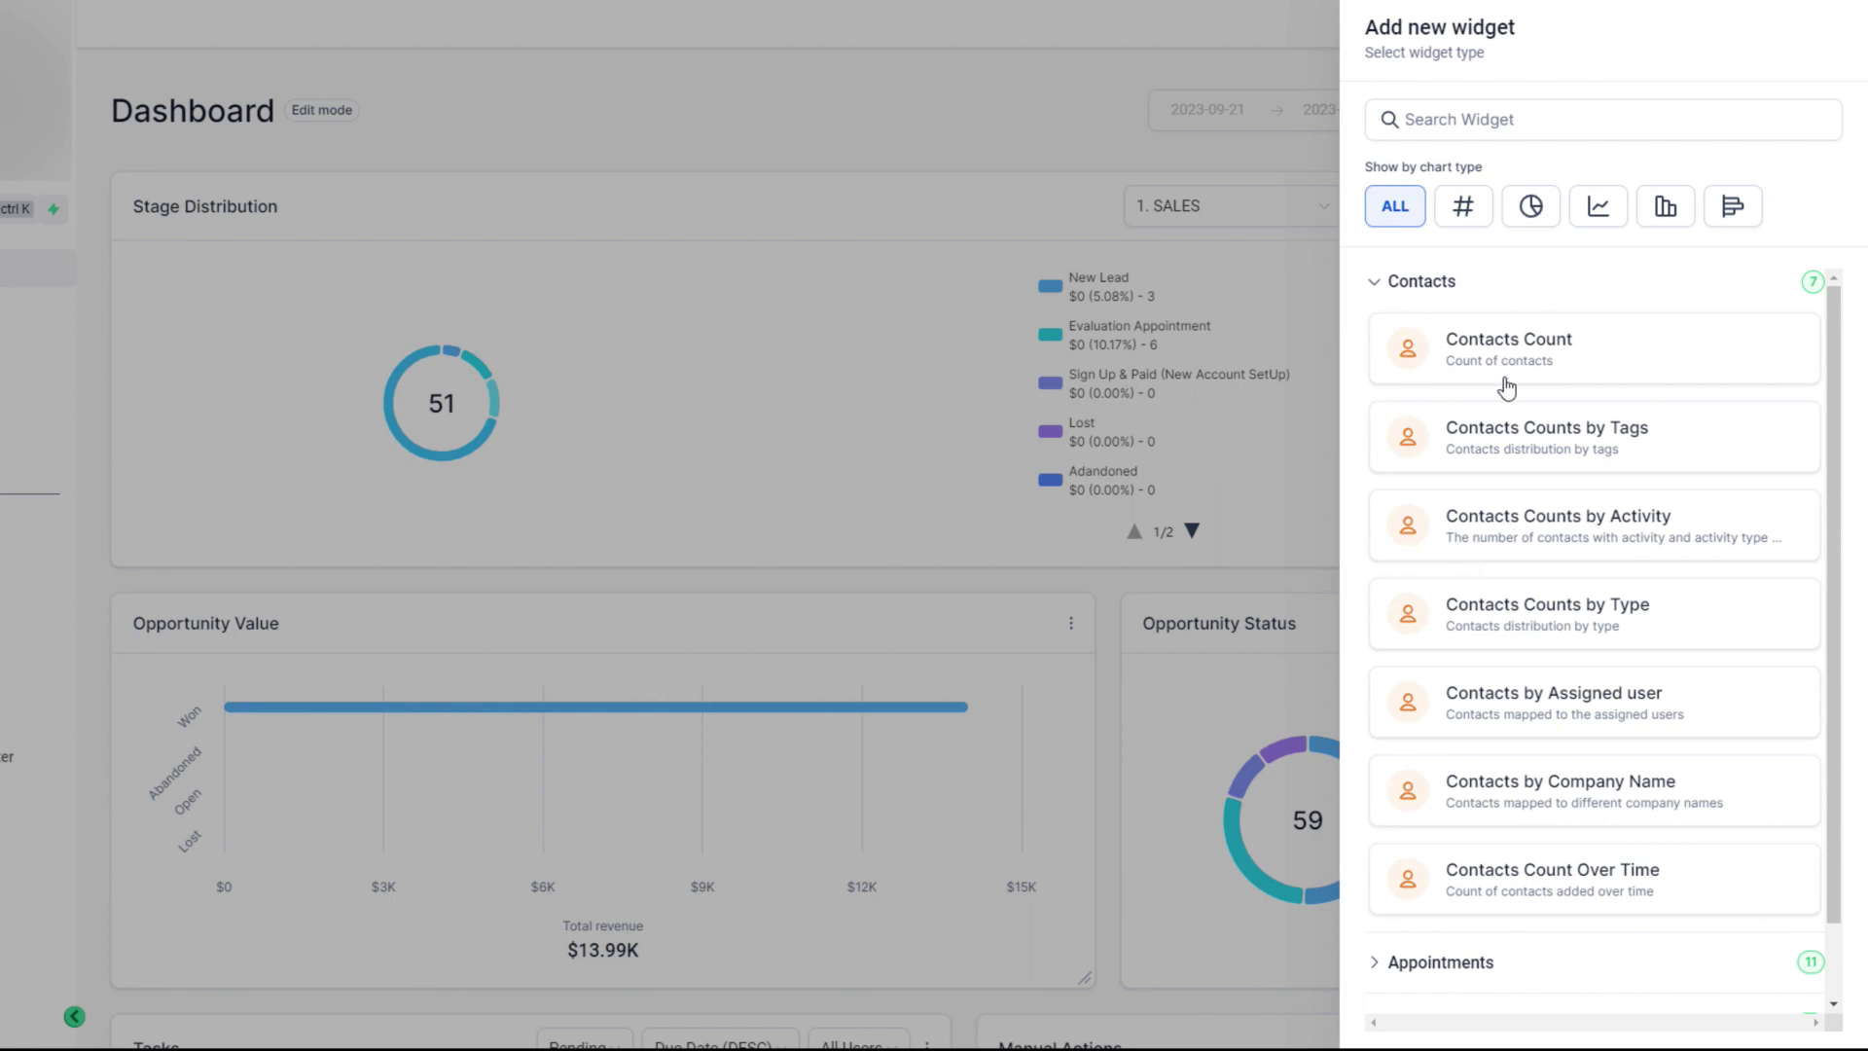
pyautogui.scroll(-1, 1505, 409)
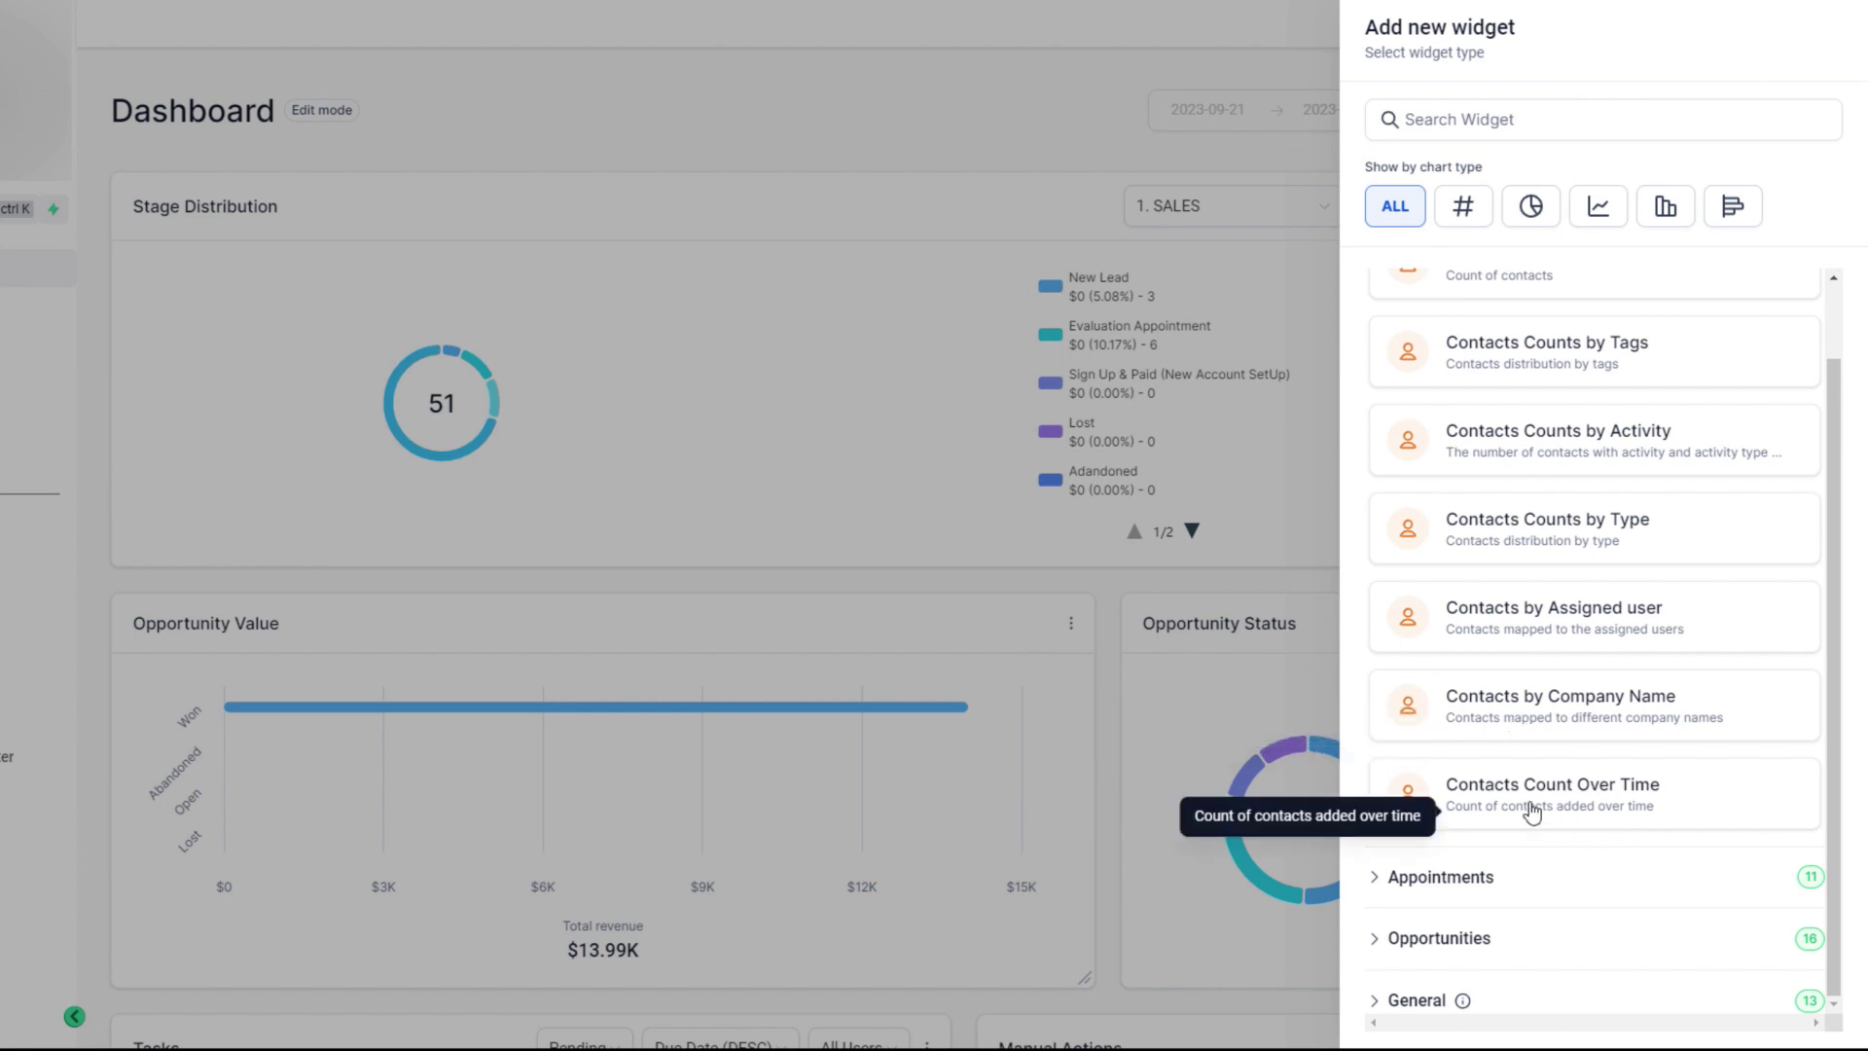
pyautogui.scroll(1, 1455, 428)
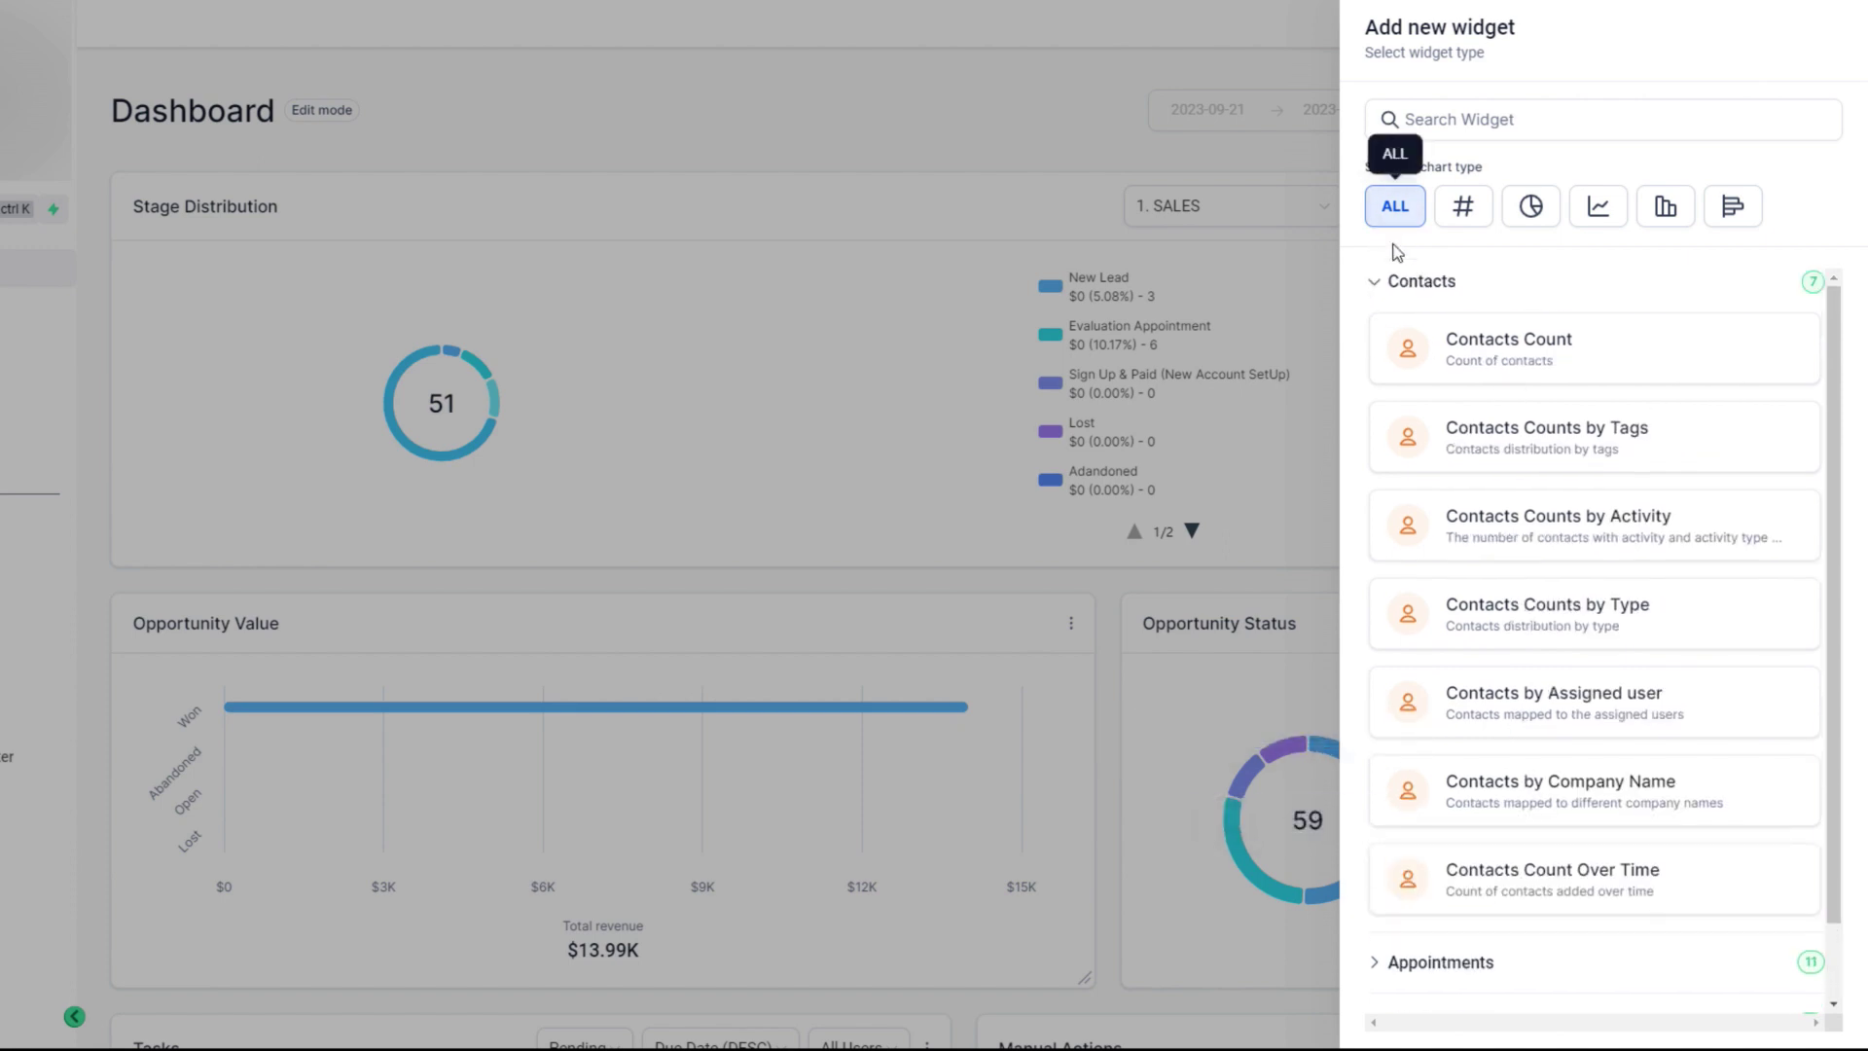
pyautogui.click(1426, 285)
# Expand the Appointments category and look through its available widgets
pyautogui.click(1466, 347)
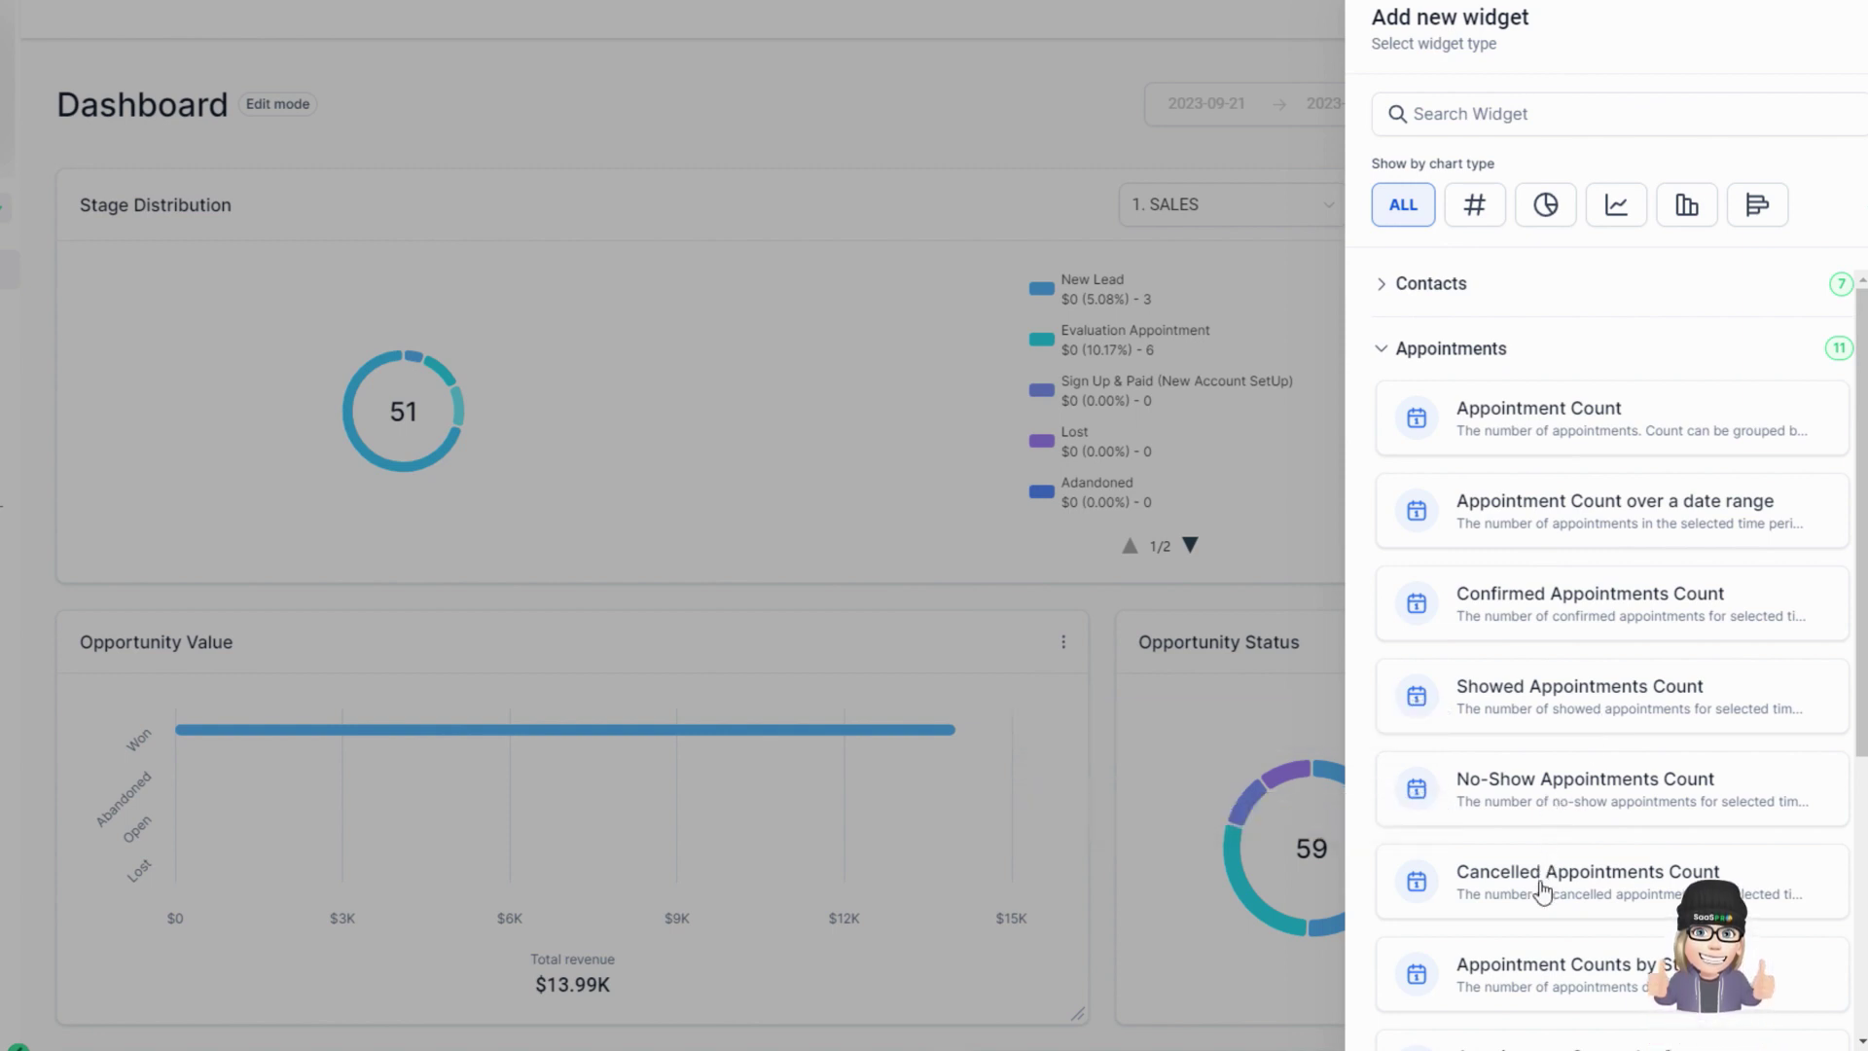
pyautogui.scroll(-5, 1545, 880)
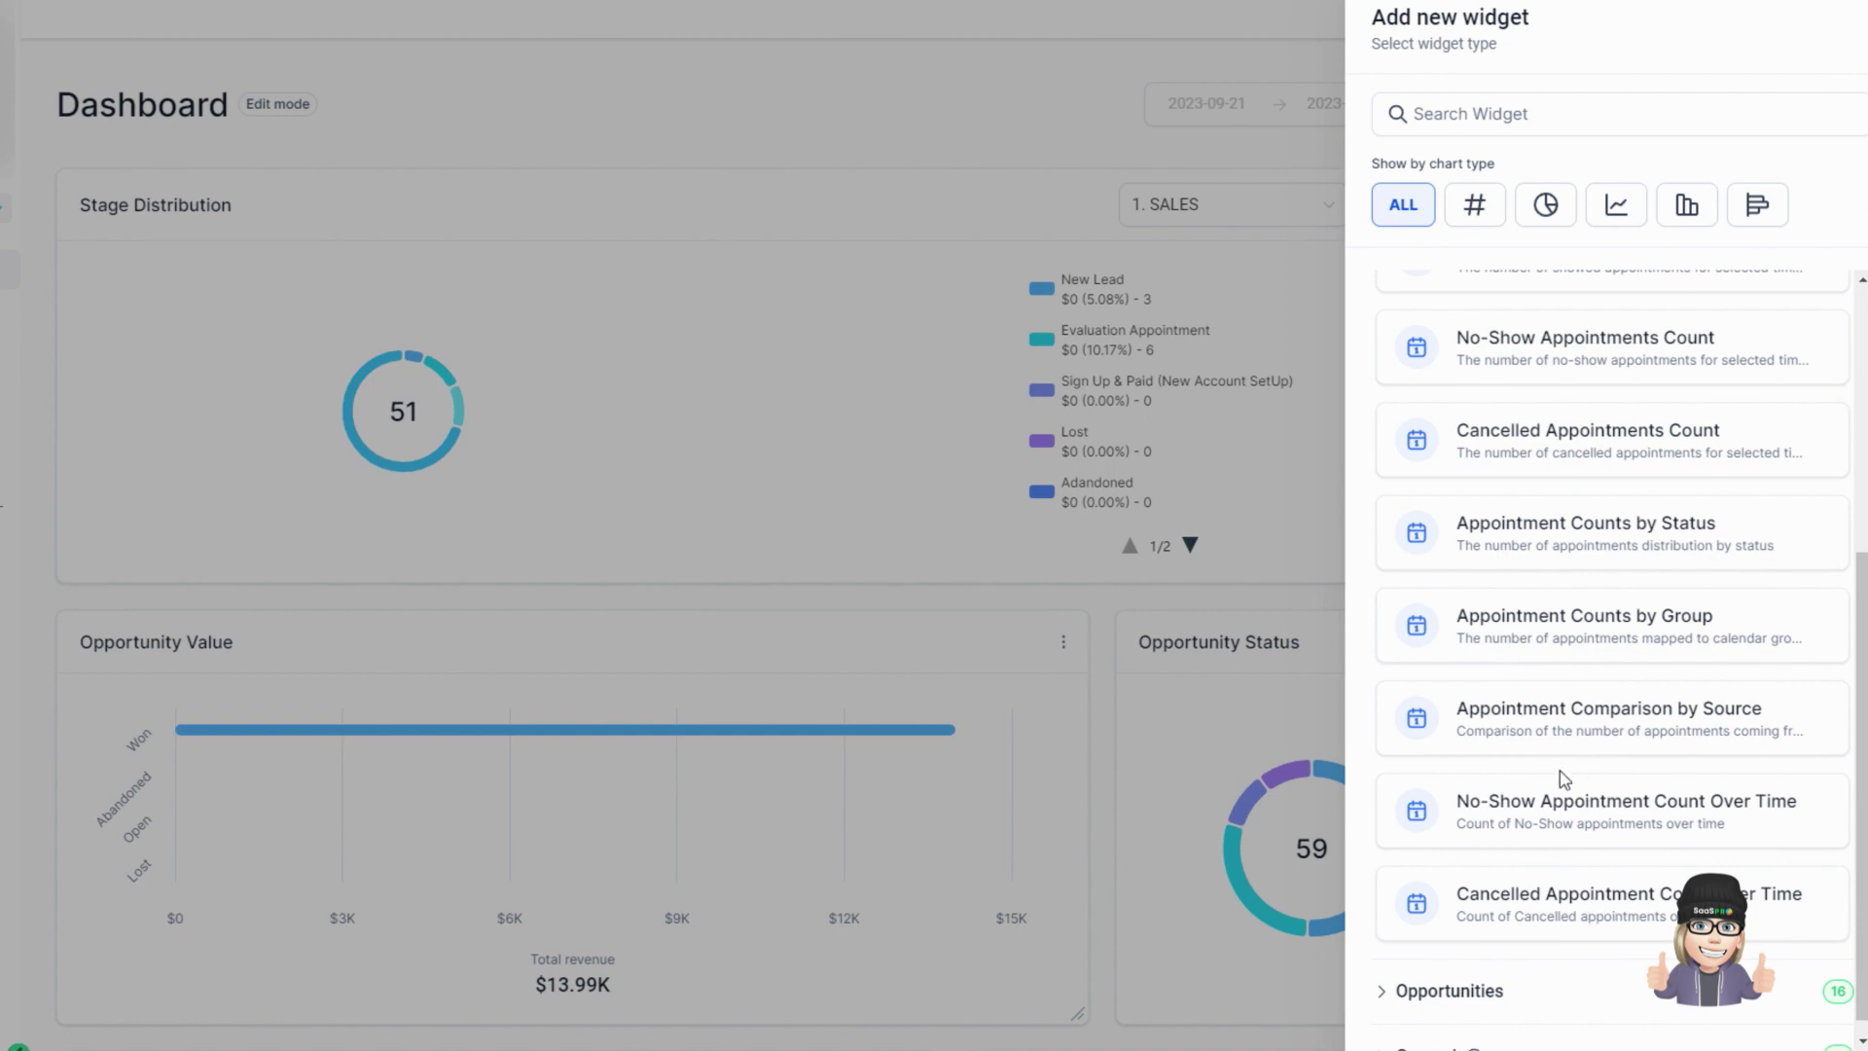
pyautogui.scroll(-1, 1564, 770)
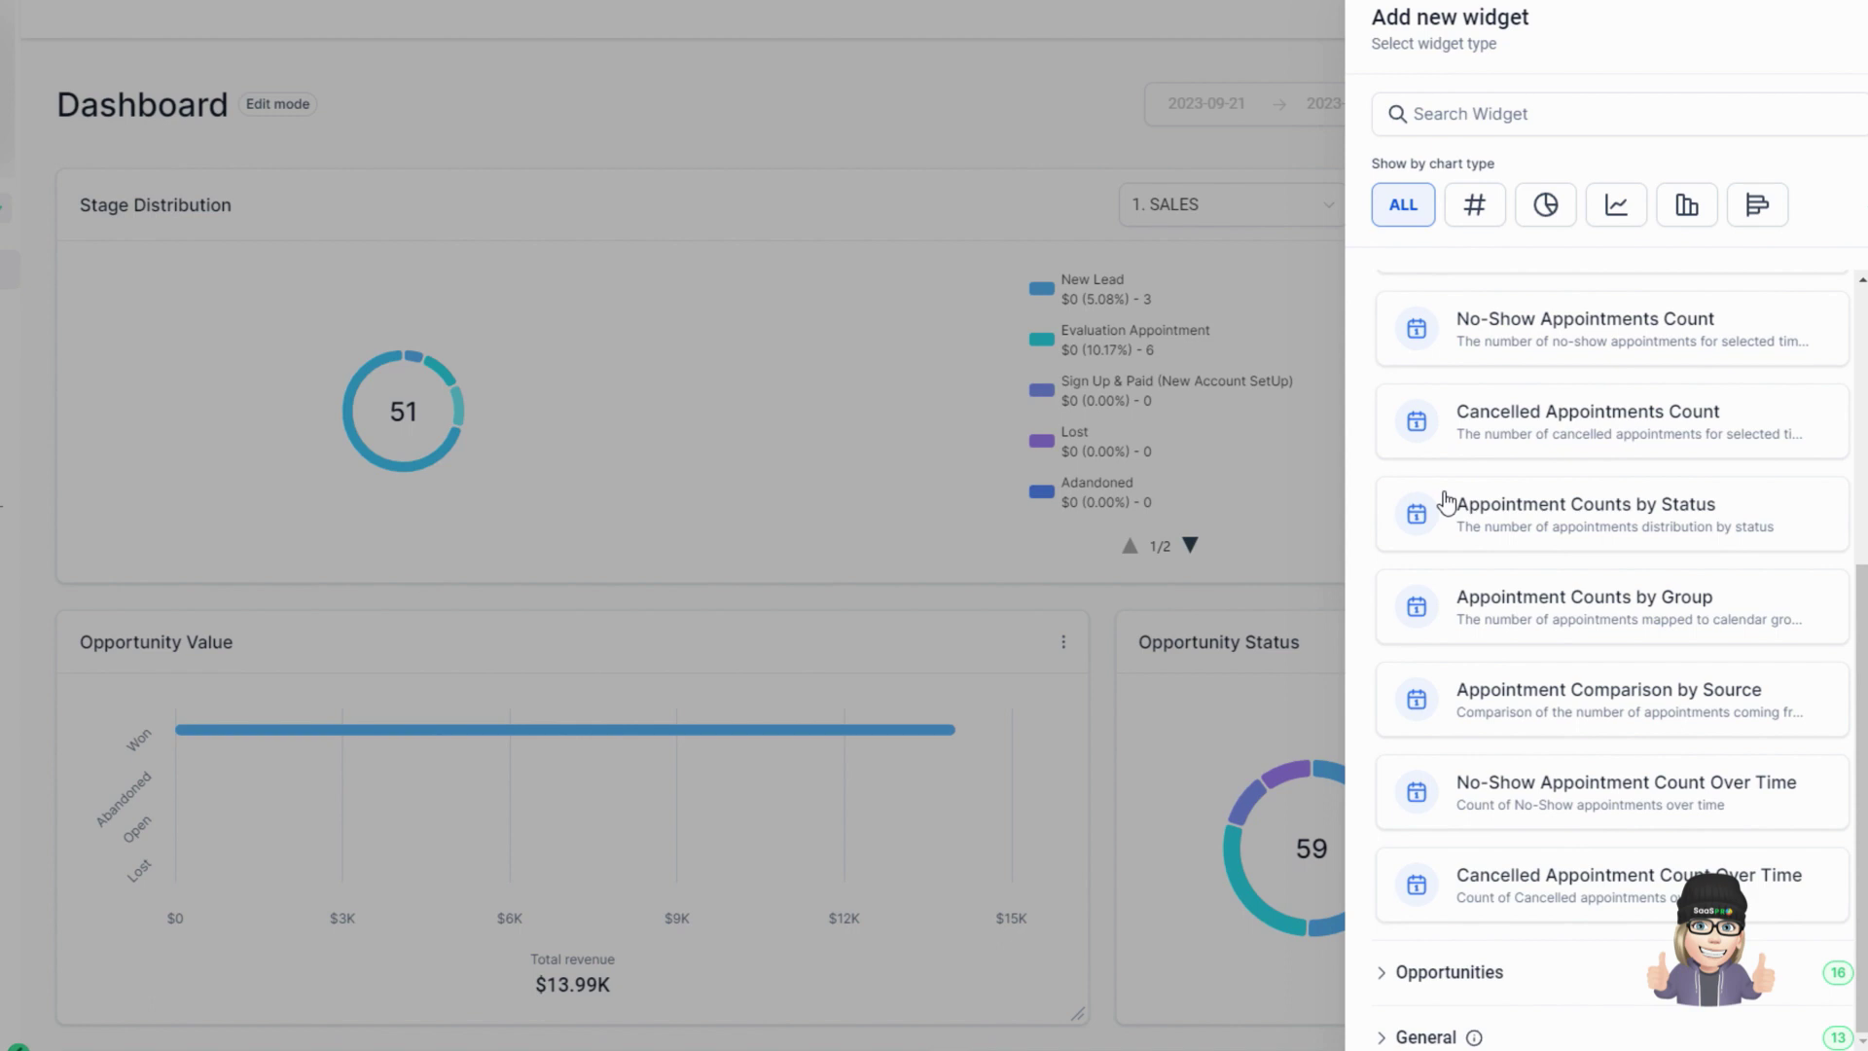
# Expand the Opportunities category and examine its widgets, from Opened Opportunities to Won Opportunities Value This Month
pyautogui.click(1422, 976)
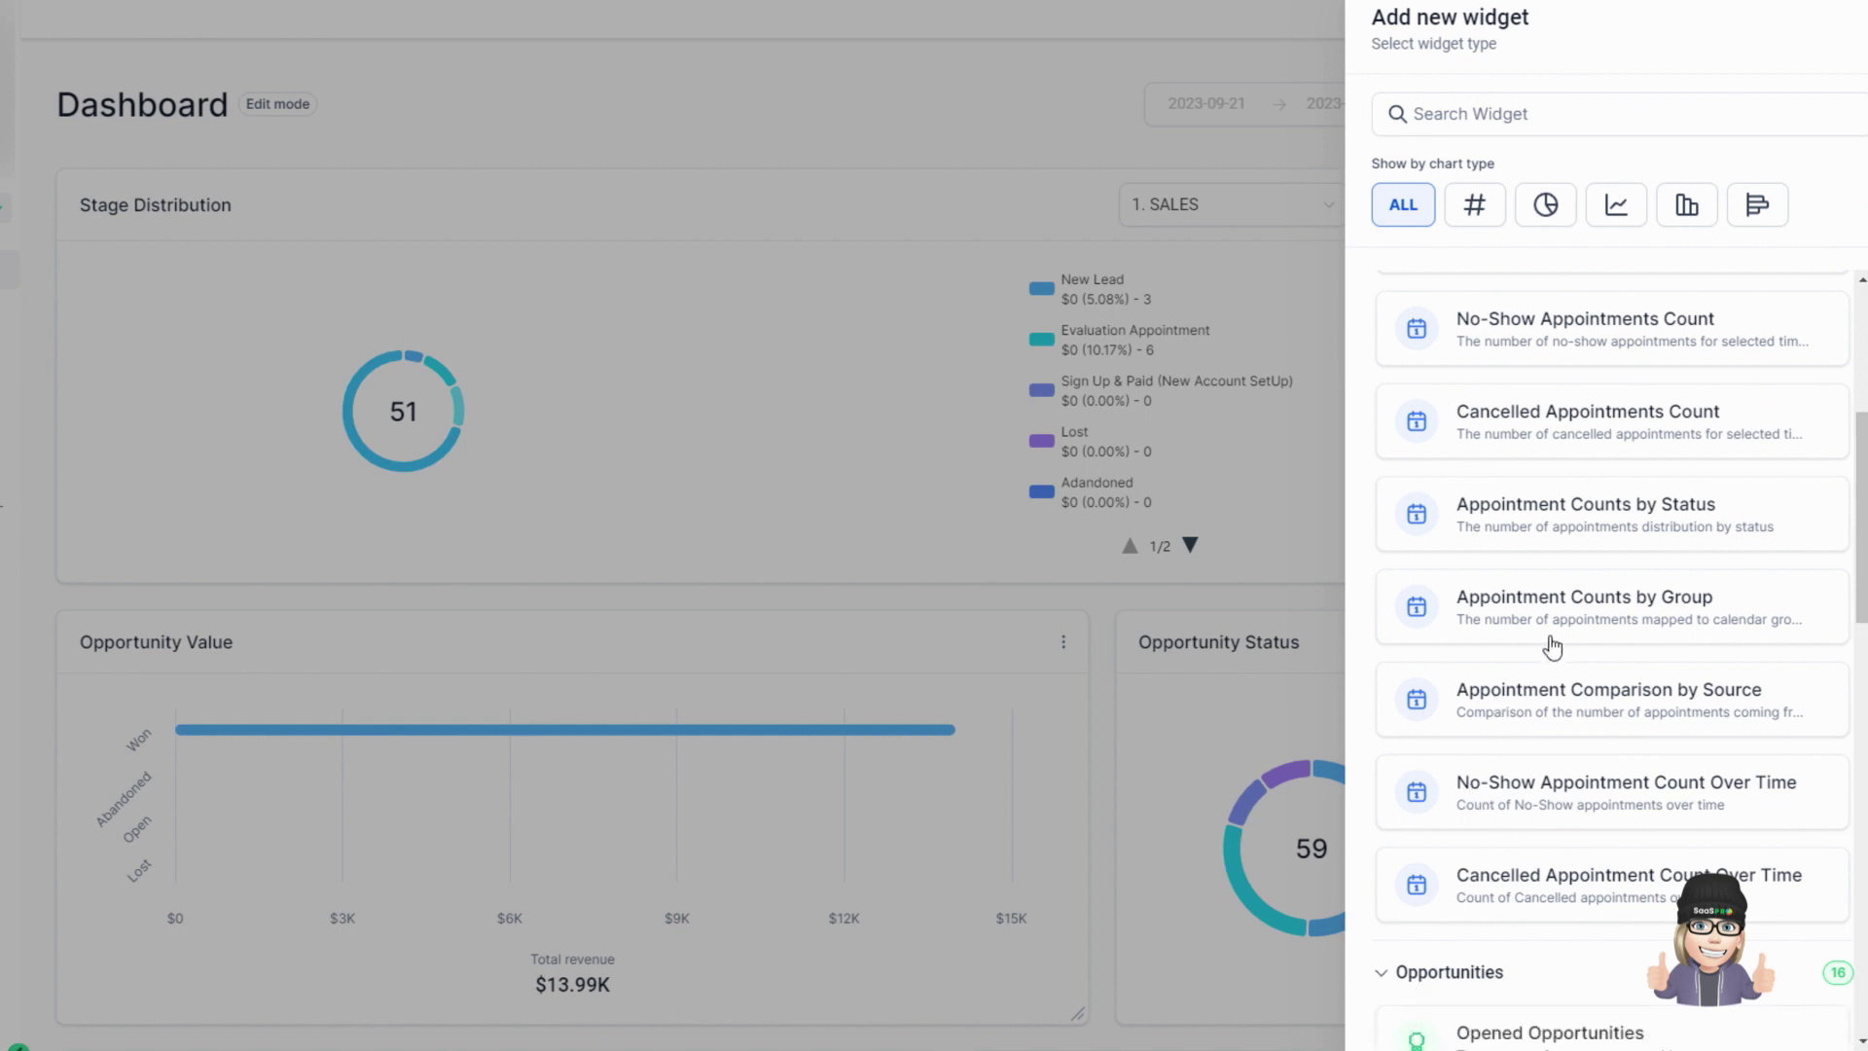
pyautogui.scroll(-7, 1547, 637)
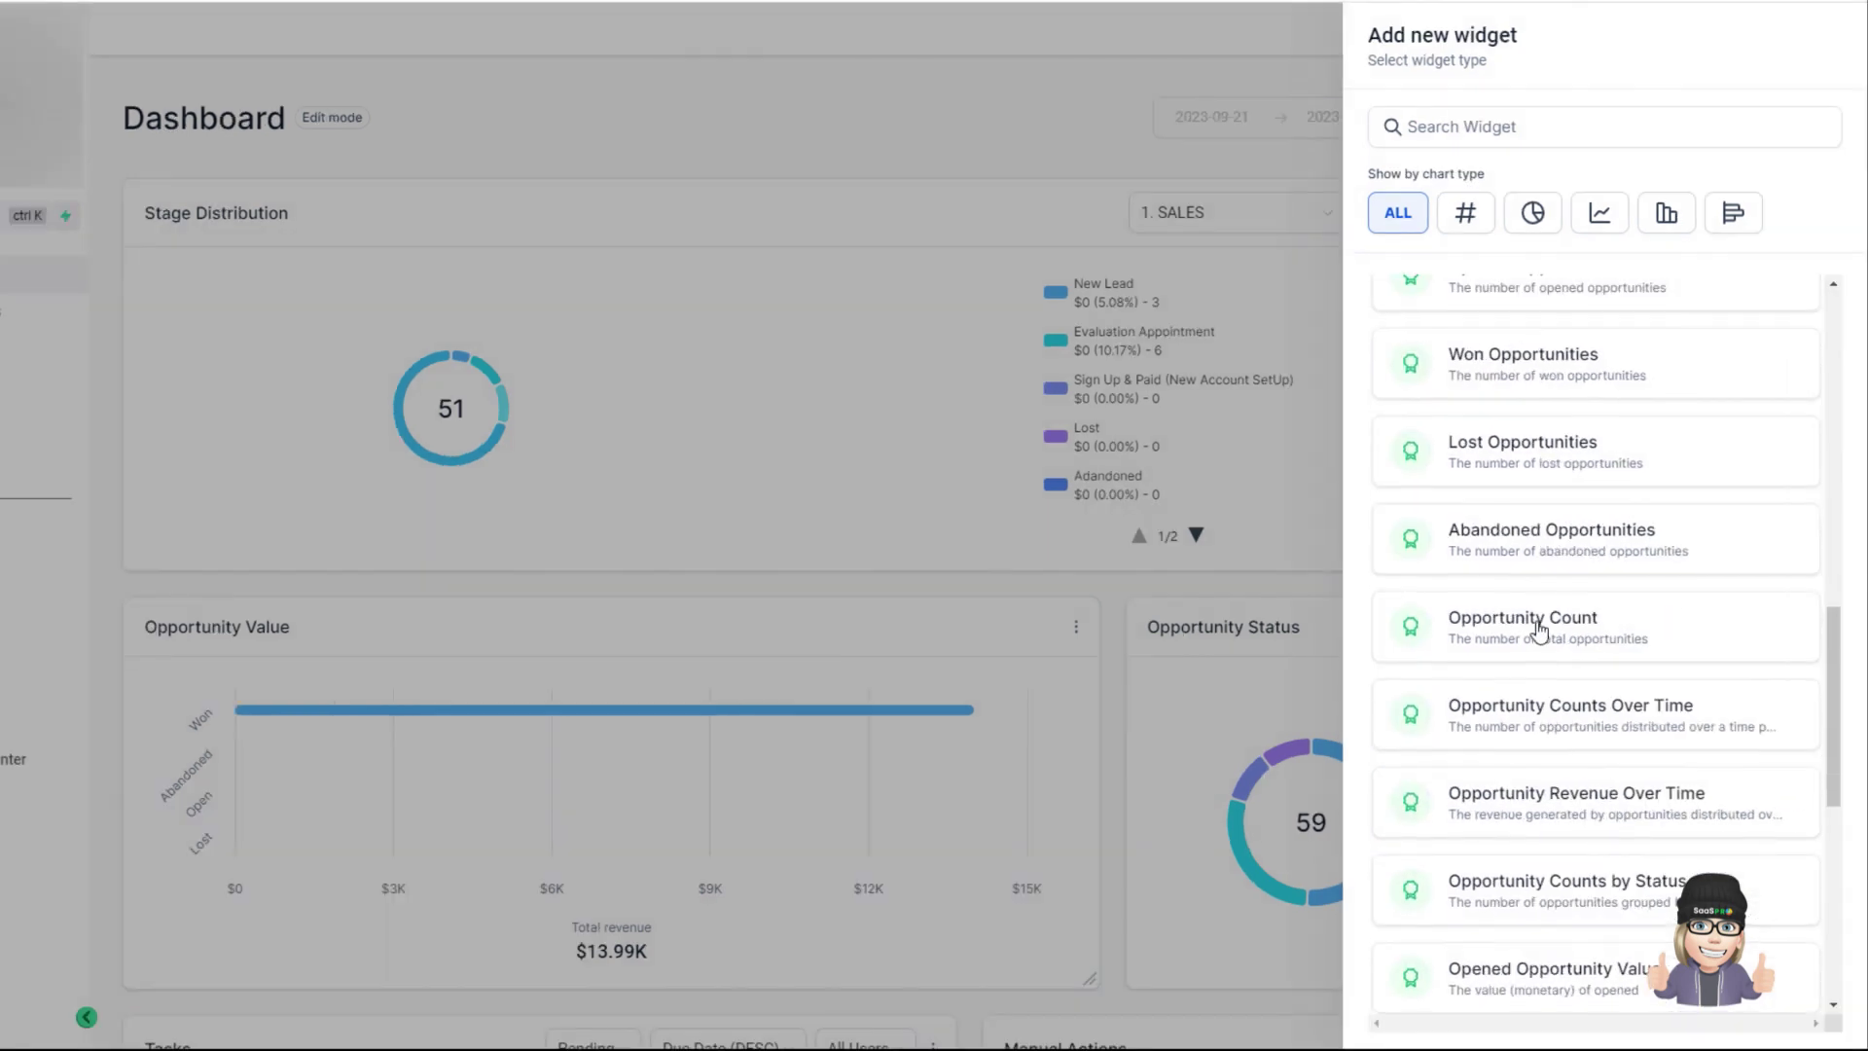
pyautogui.scroll(2, 1539, 630)
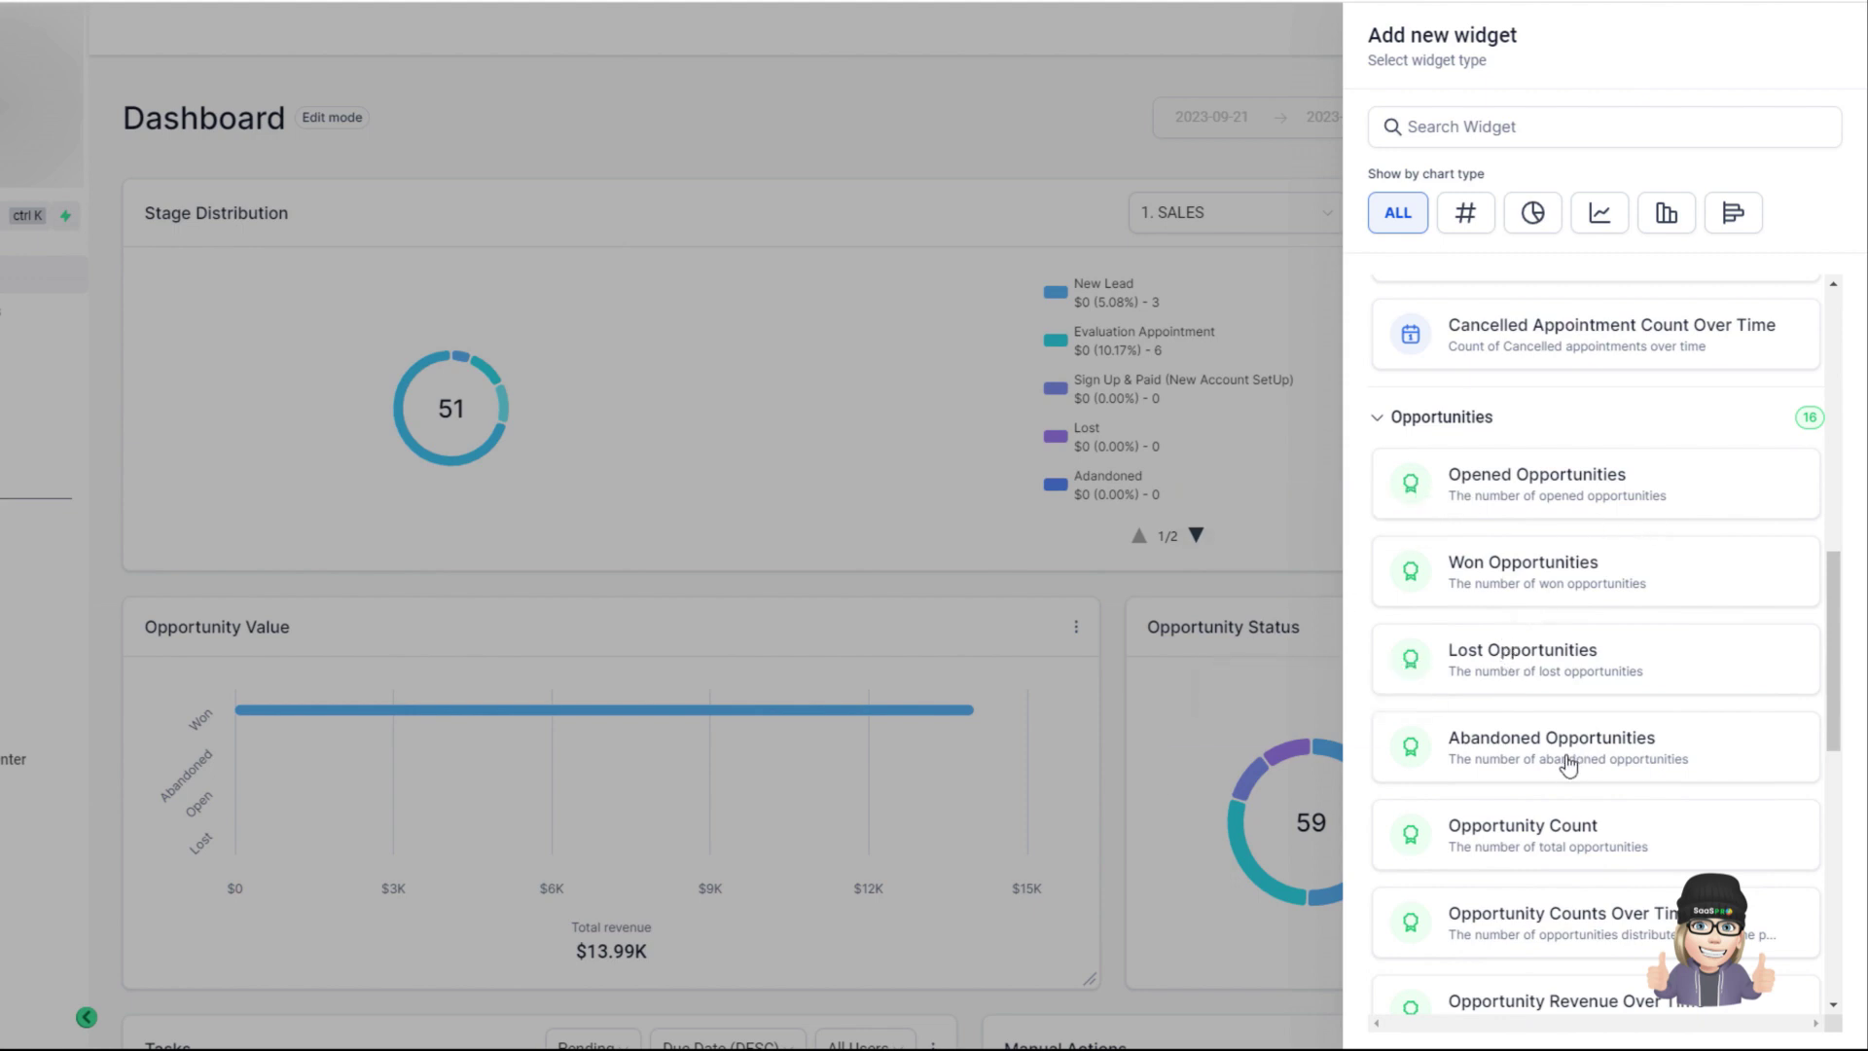
pyautogui.scroll(-3, 1547, 761)
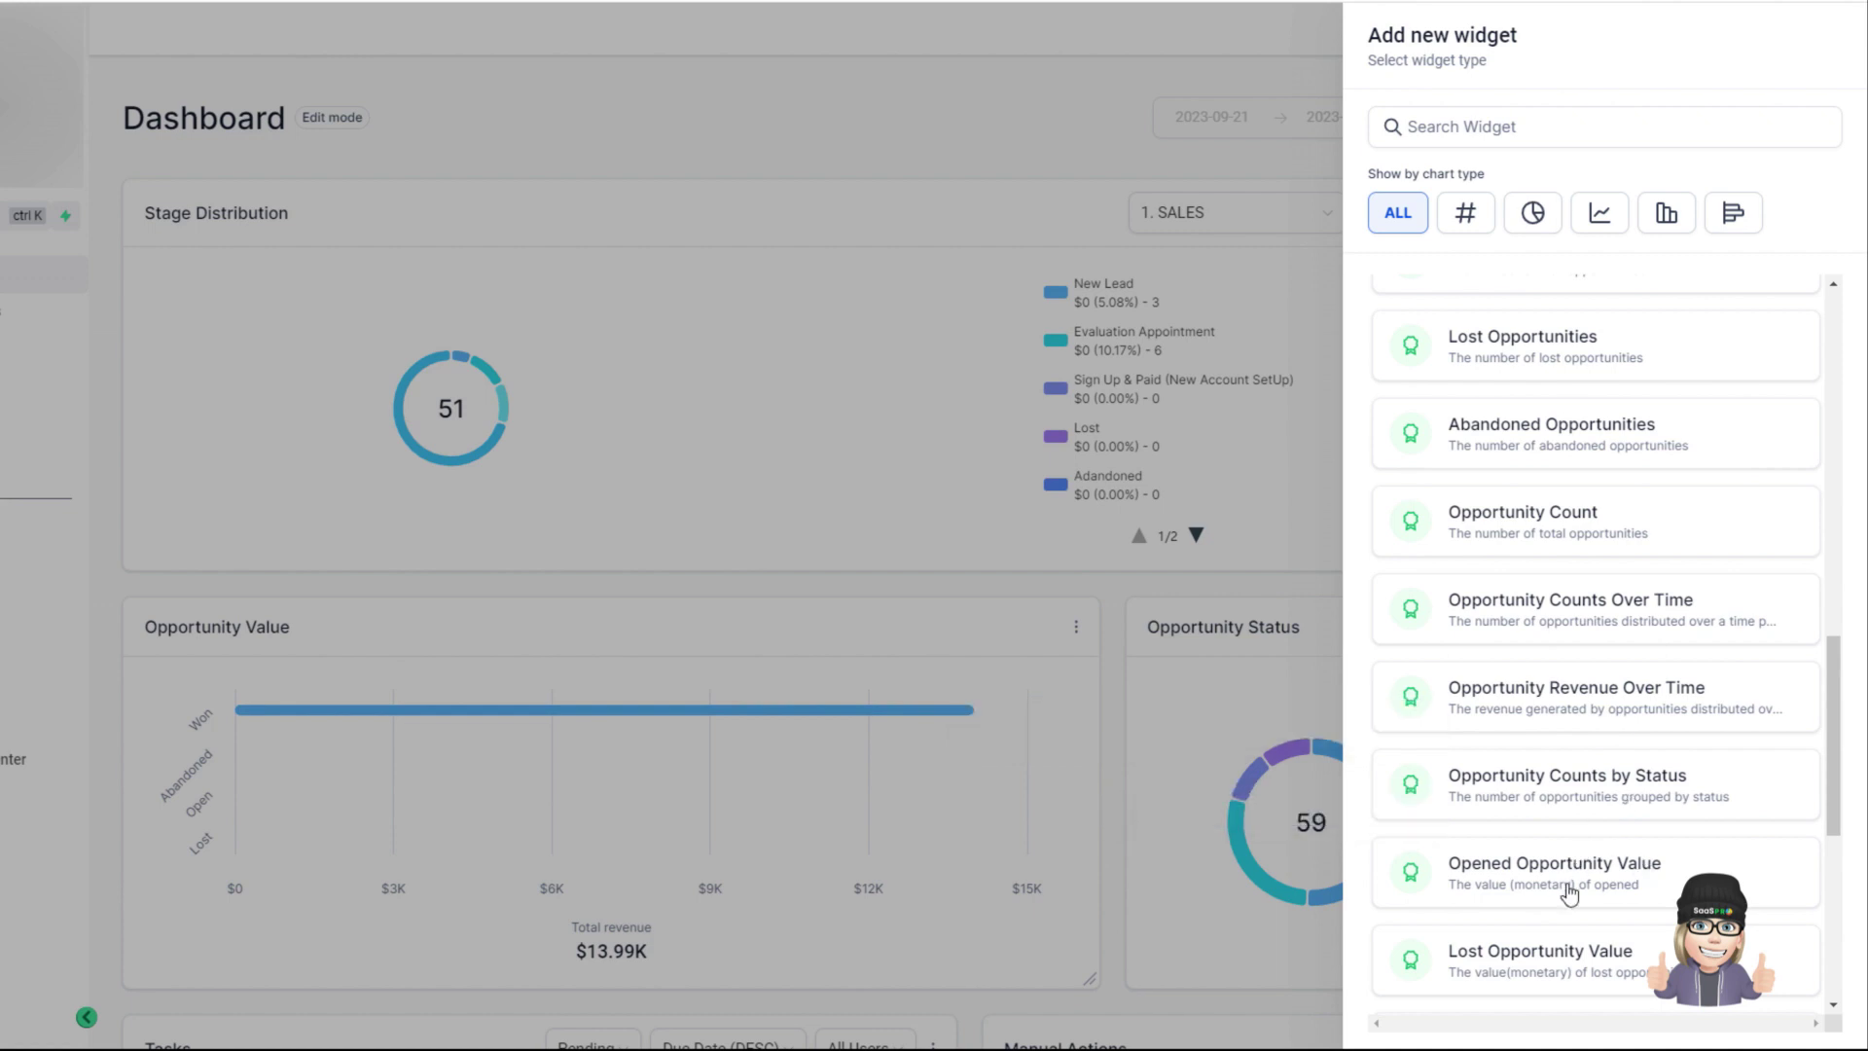
pyautogui.scroll(-4, 1568, 895)
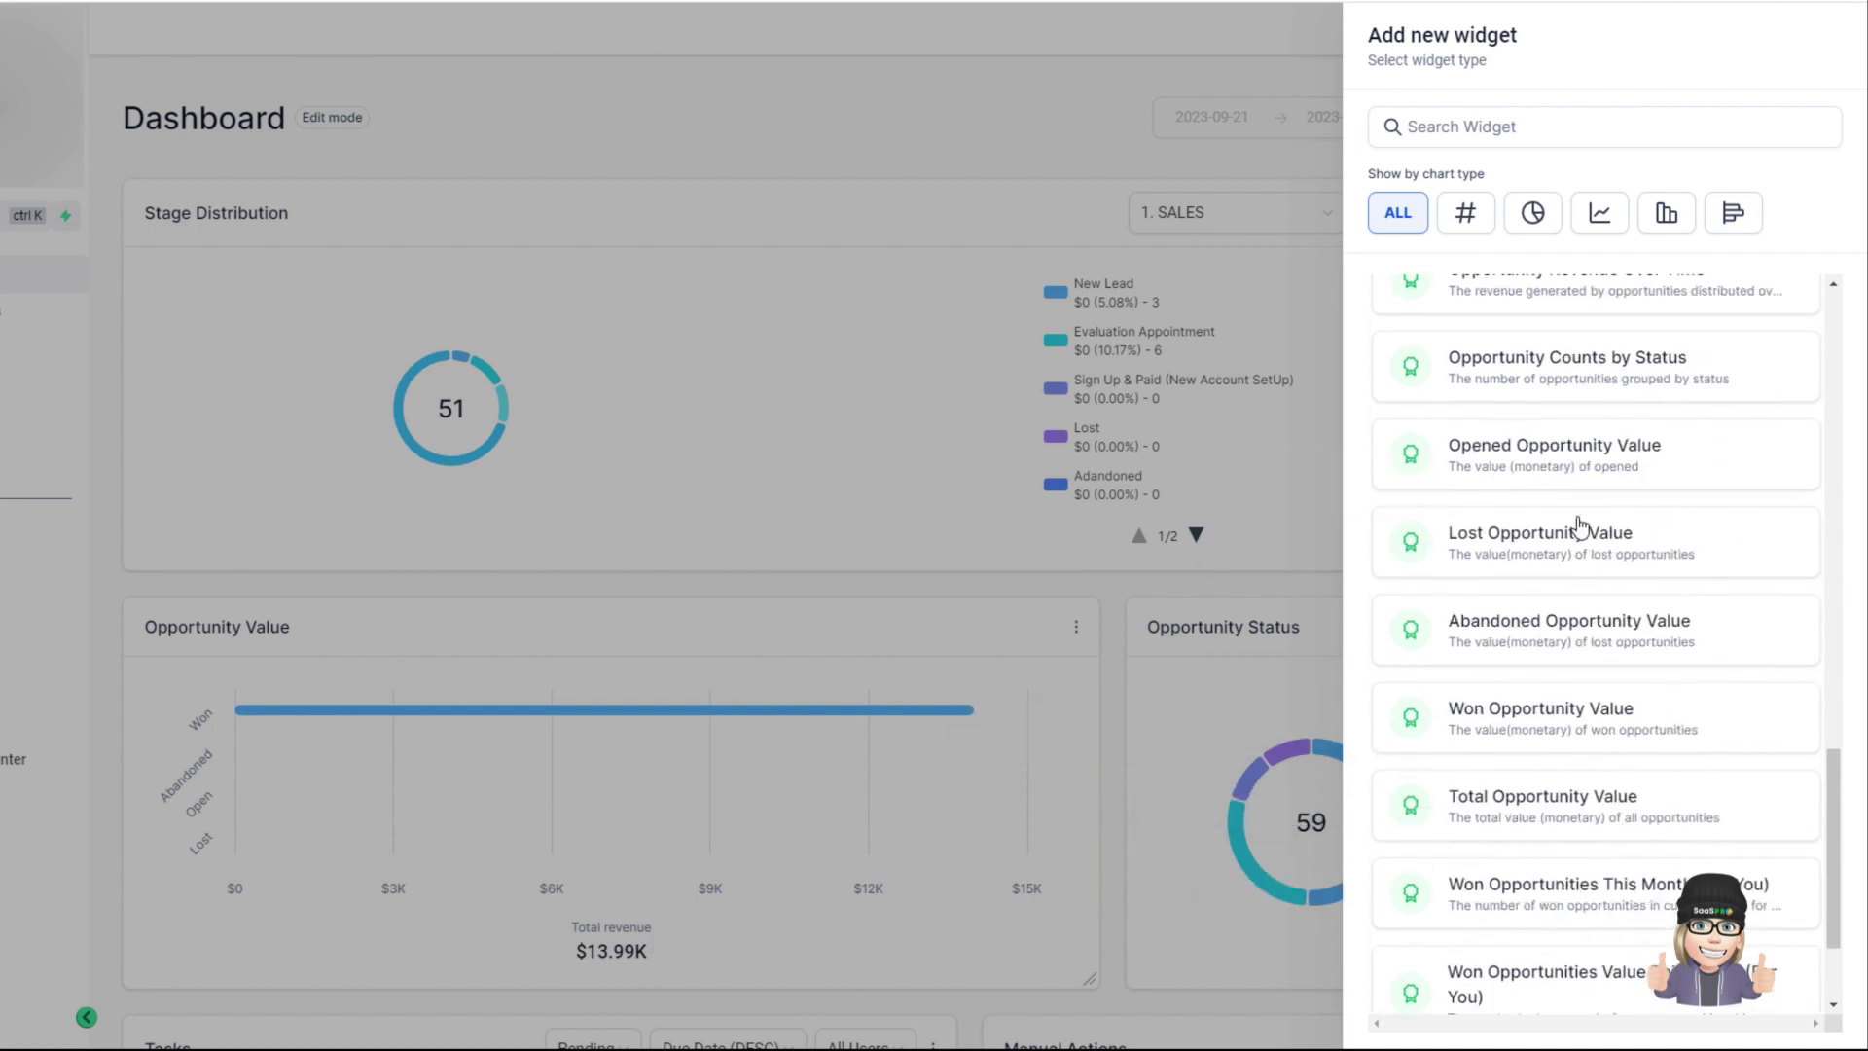
pyautogui.scroll(-2, 1560, 725)
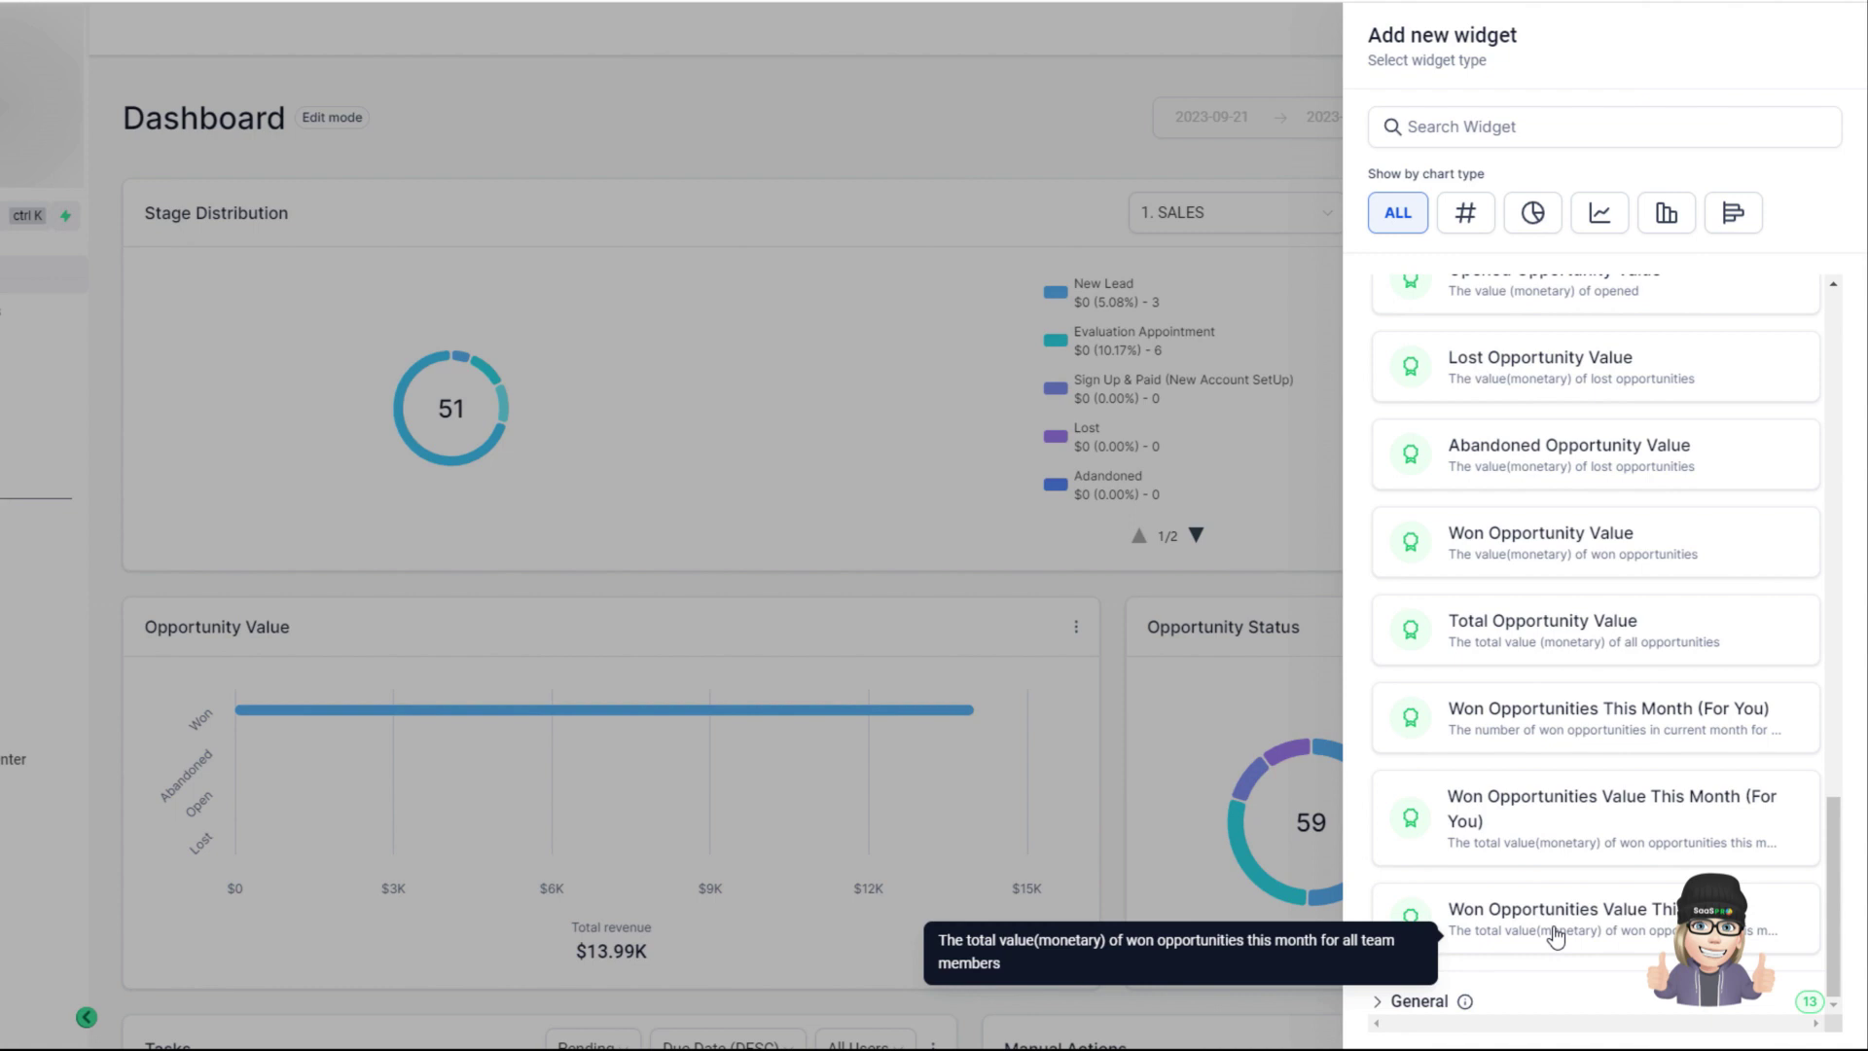
pyautogui.scroll(1, 1557, 936)
pyautogui.scroll(-1, 1509, 654)
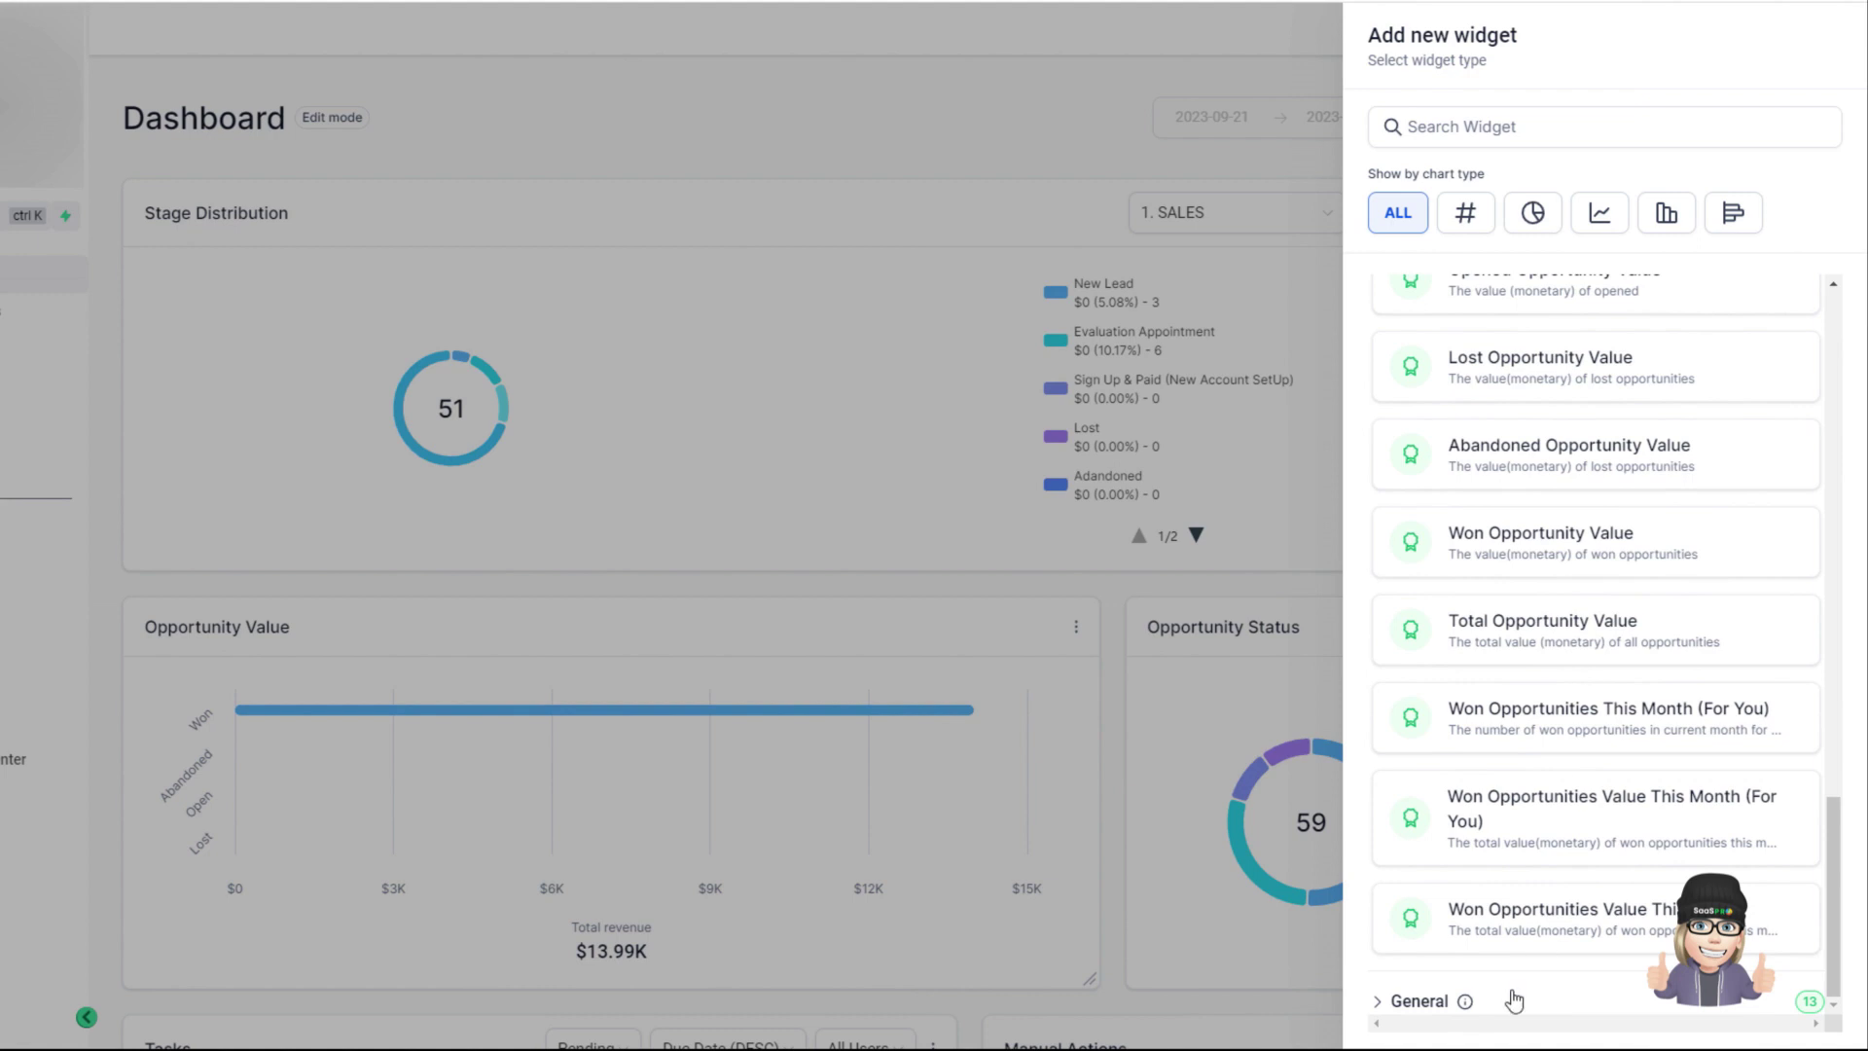
# Expand the General category, examine its widgets through Google Ads Report, and return to the collapsed category list
pyautogui.click(1412, 1002)
pyautogui.scroll(-6, 1586, 544)
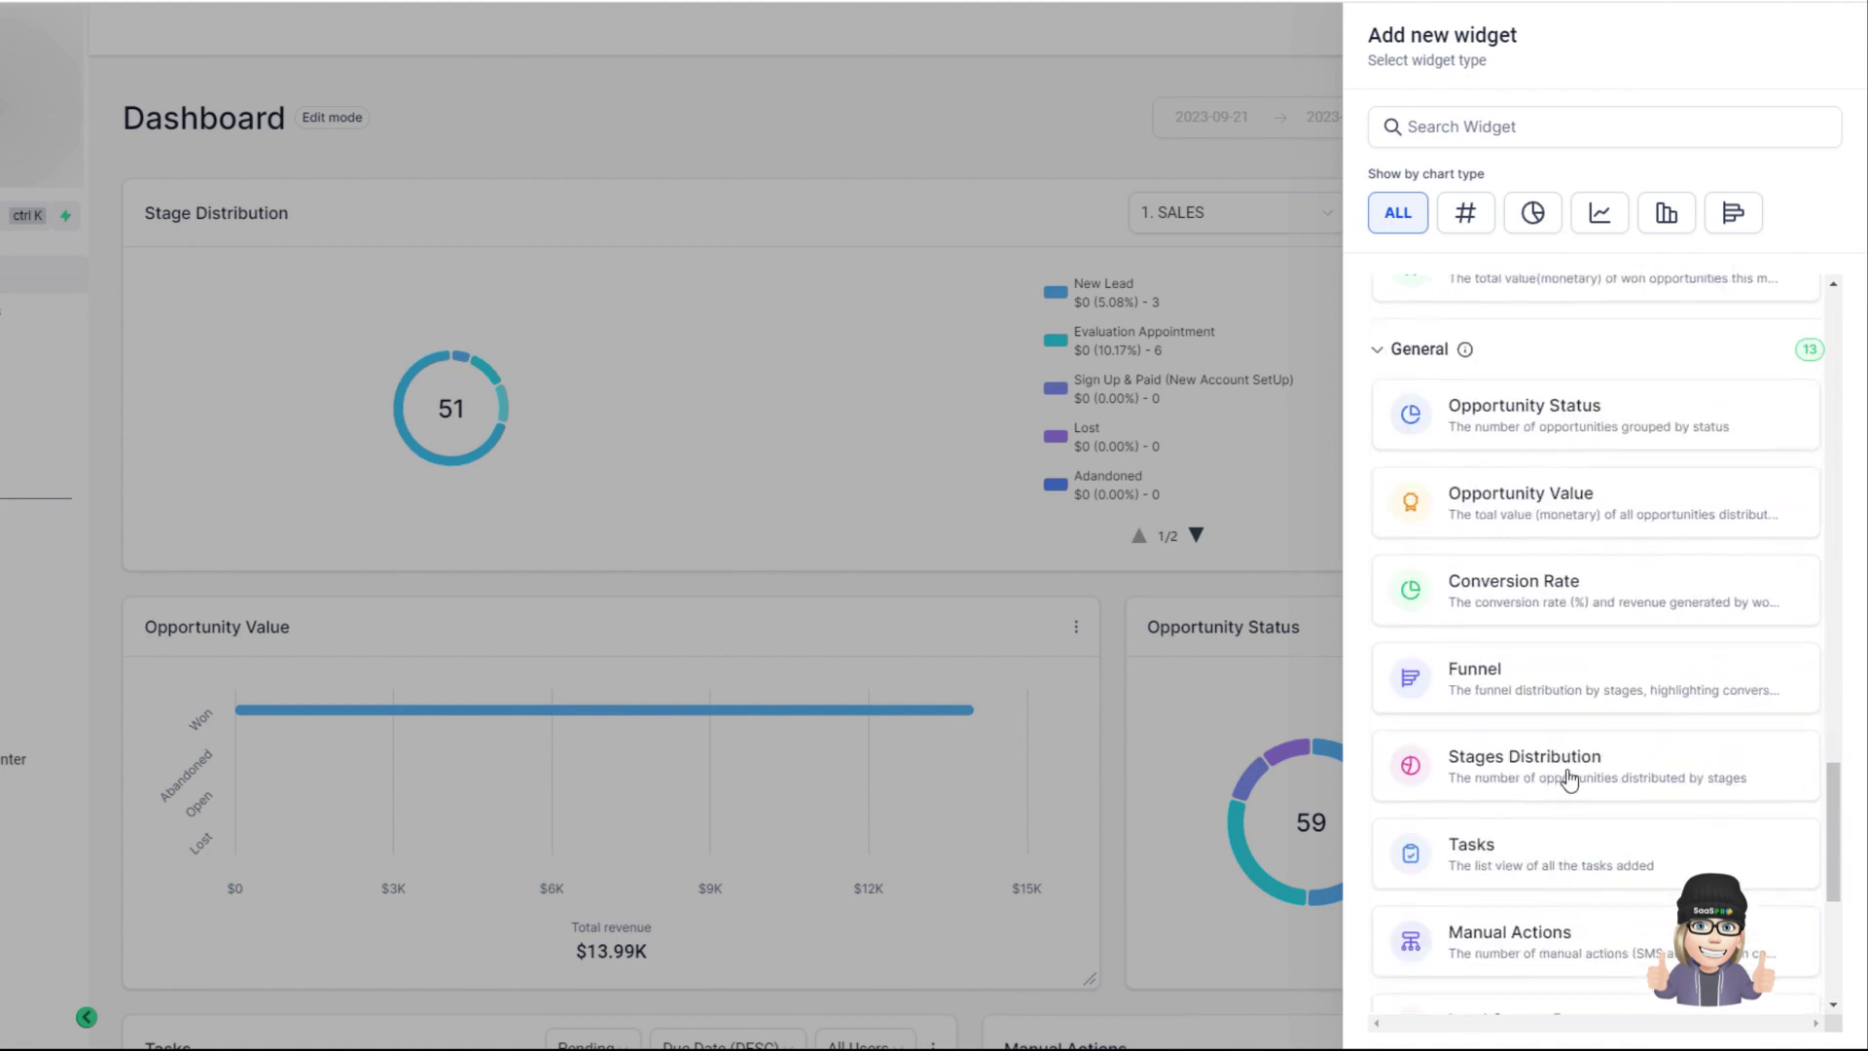
pyautogui.scroll(-1, 1569, 778)
pyautogui.scroll(1, 1569, 778)
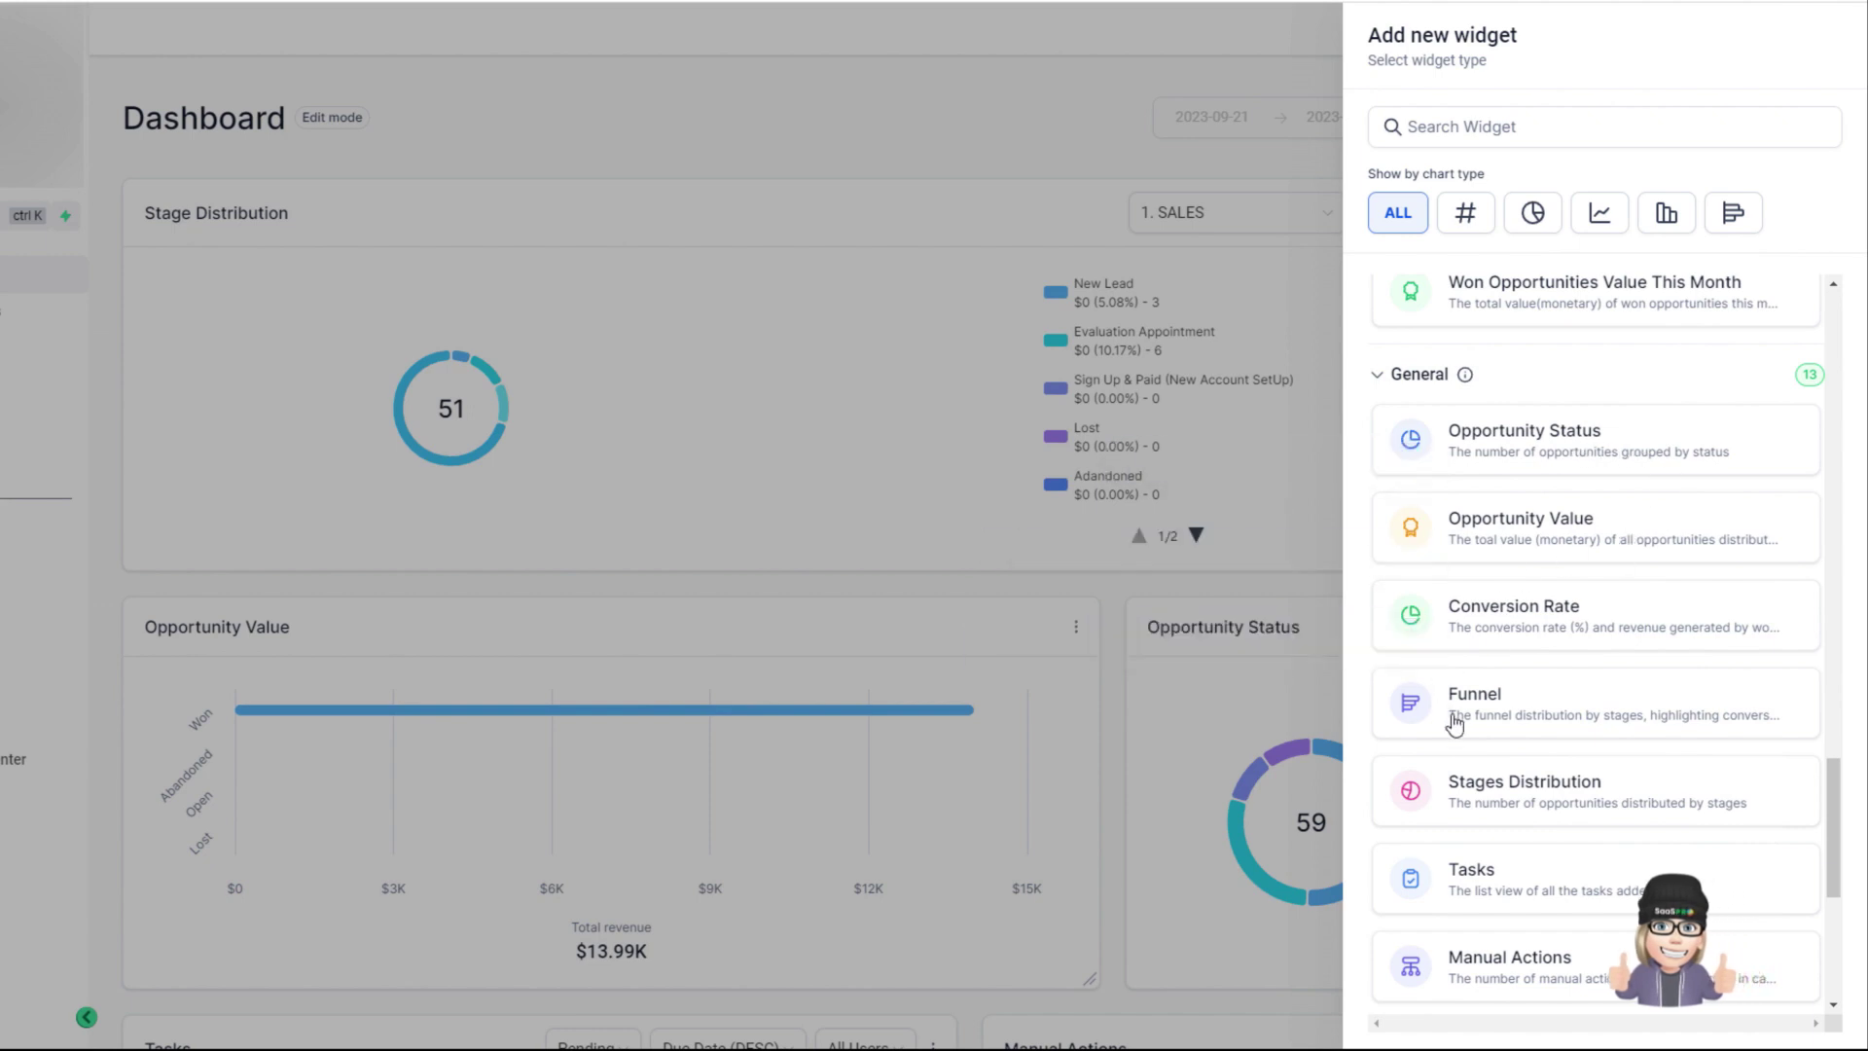
pyautogui.scroll(-2, 1605, 744)
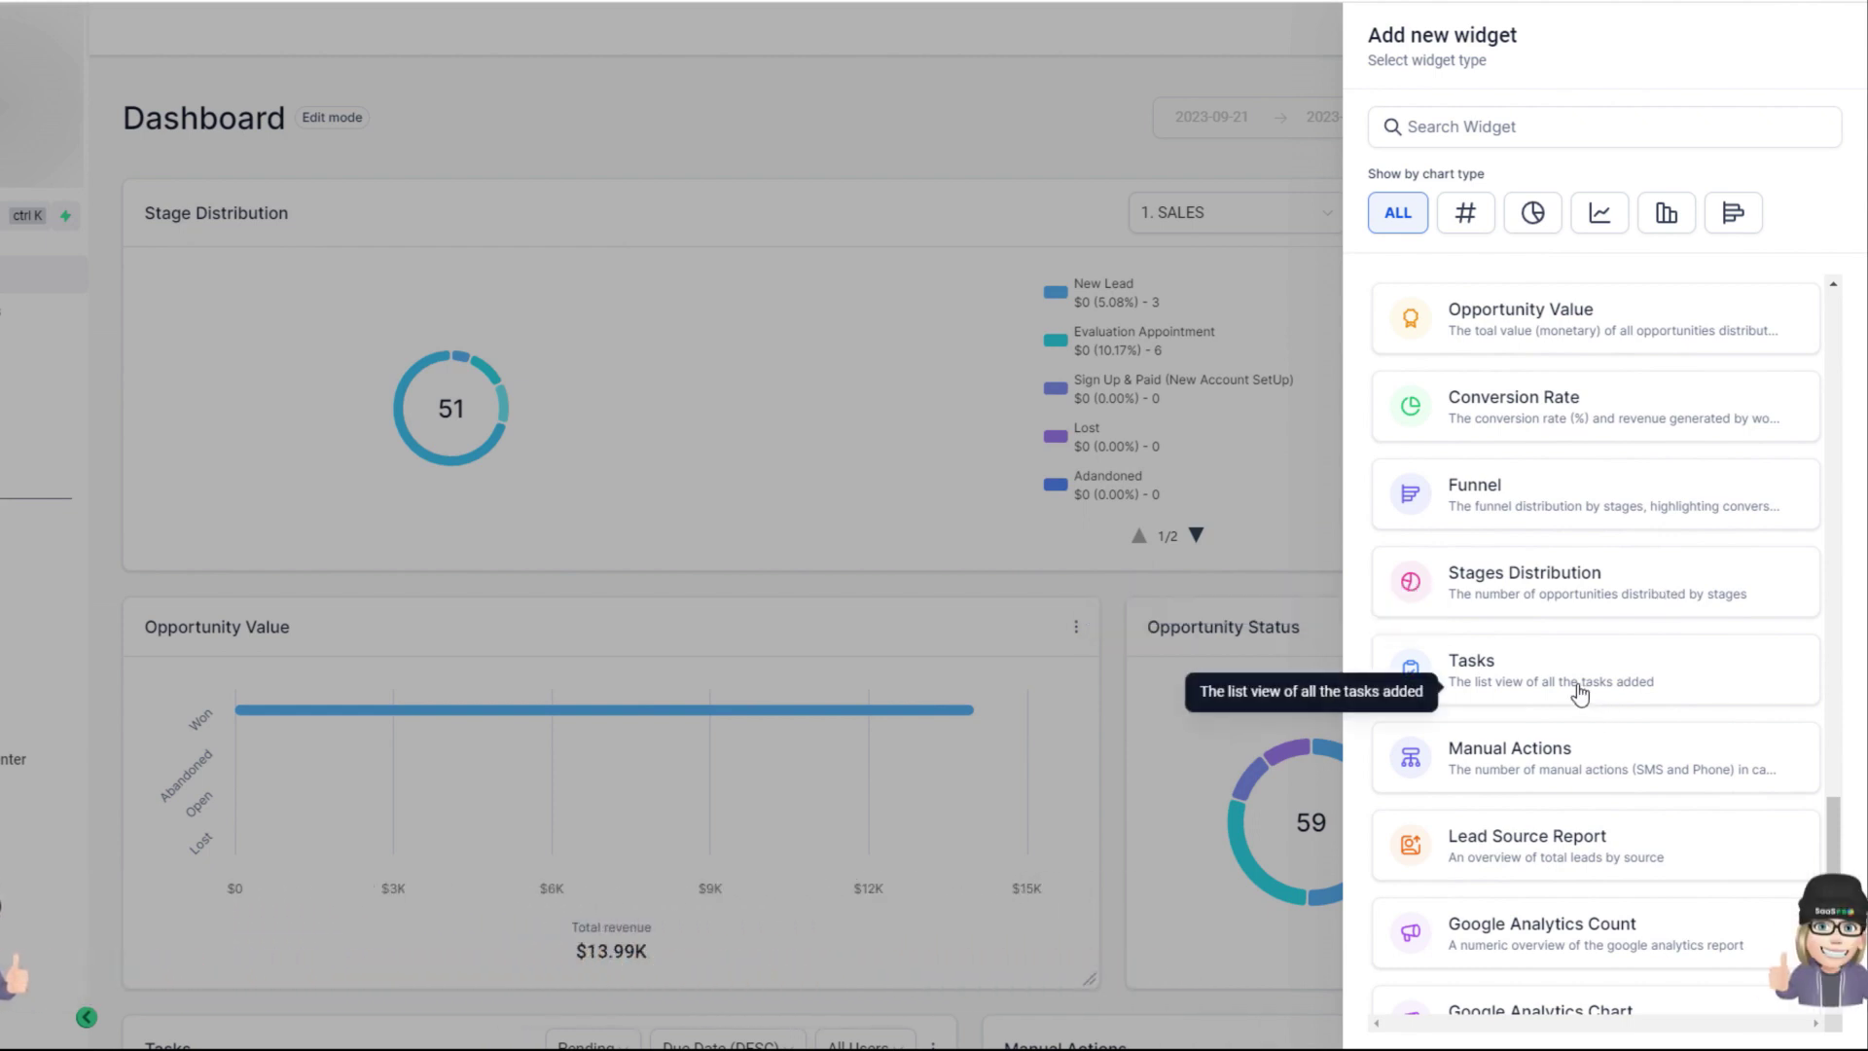
pyautogui.scroll(-2, 1557, 700)
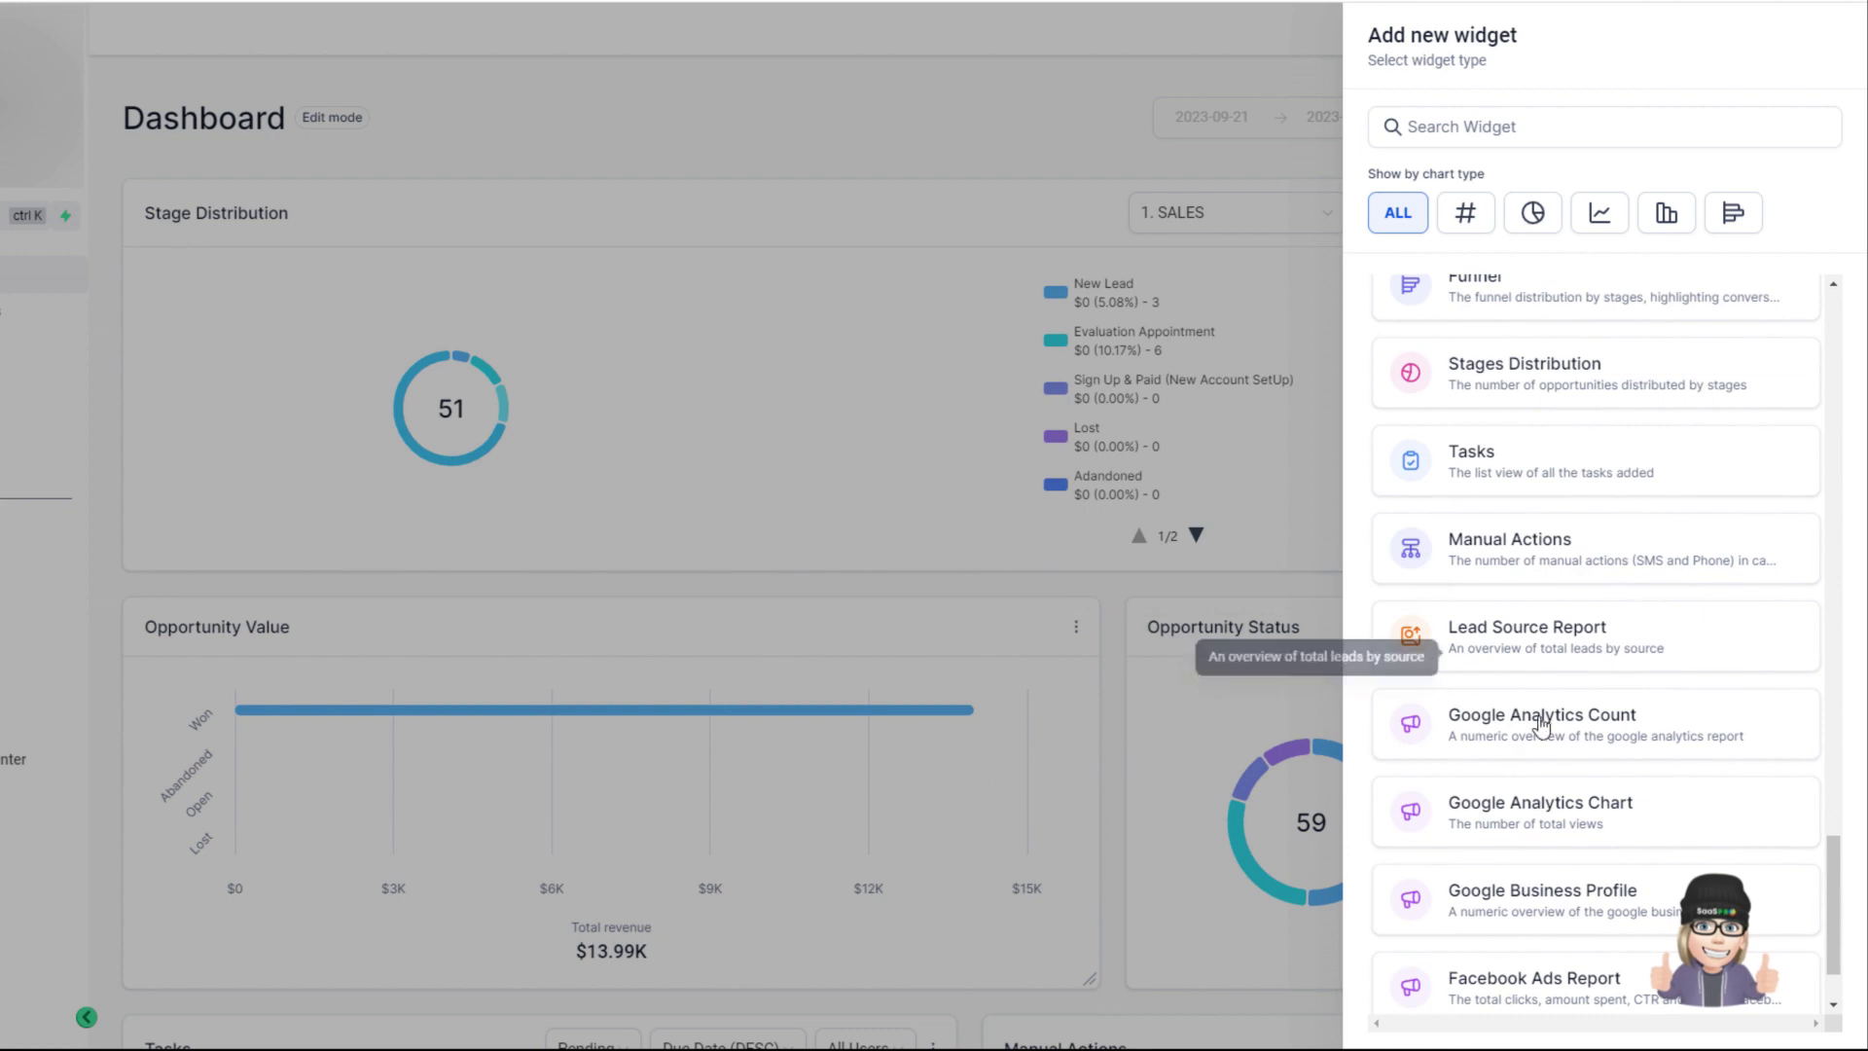
pyautogui.scroll(-1, 1679, 667)
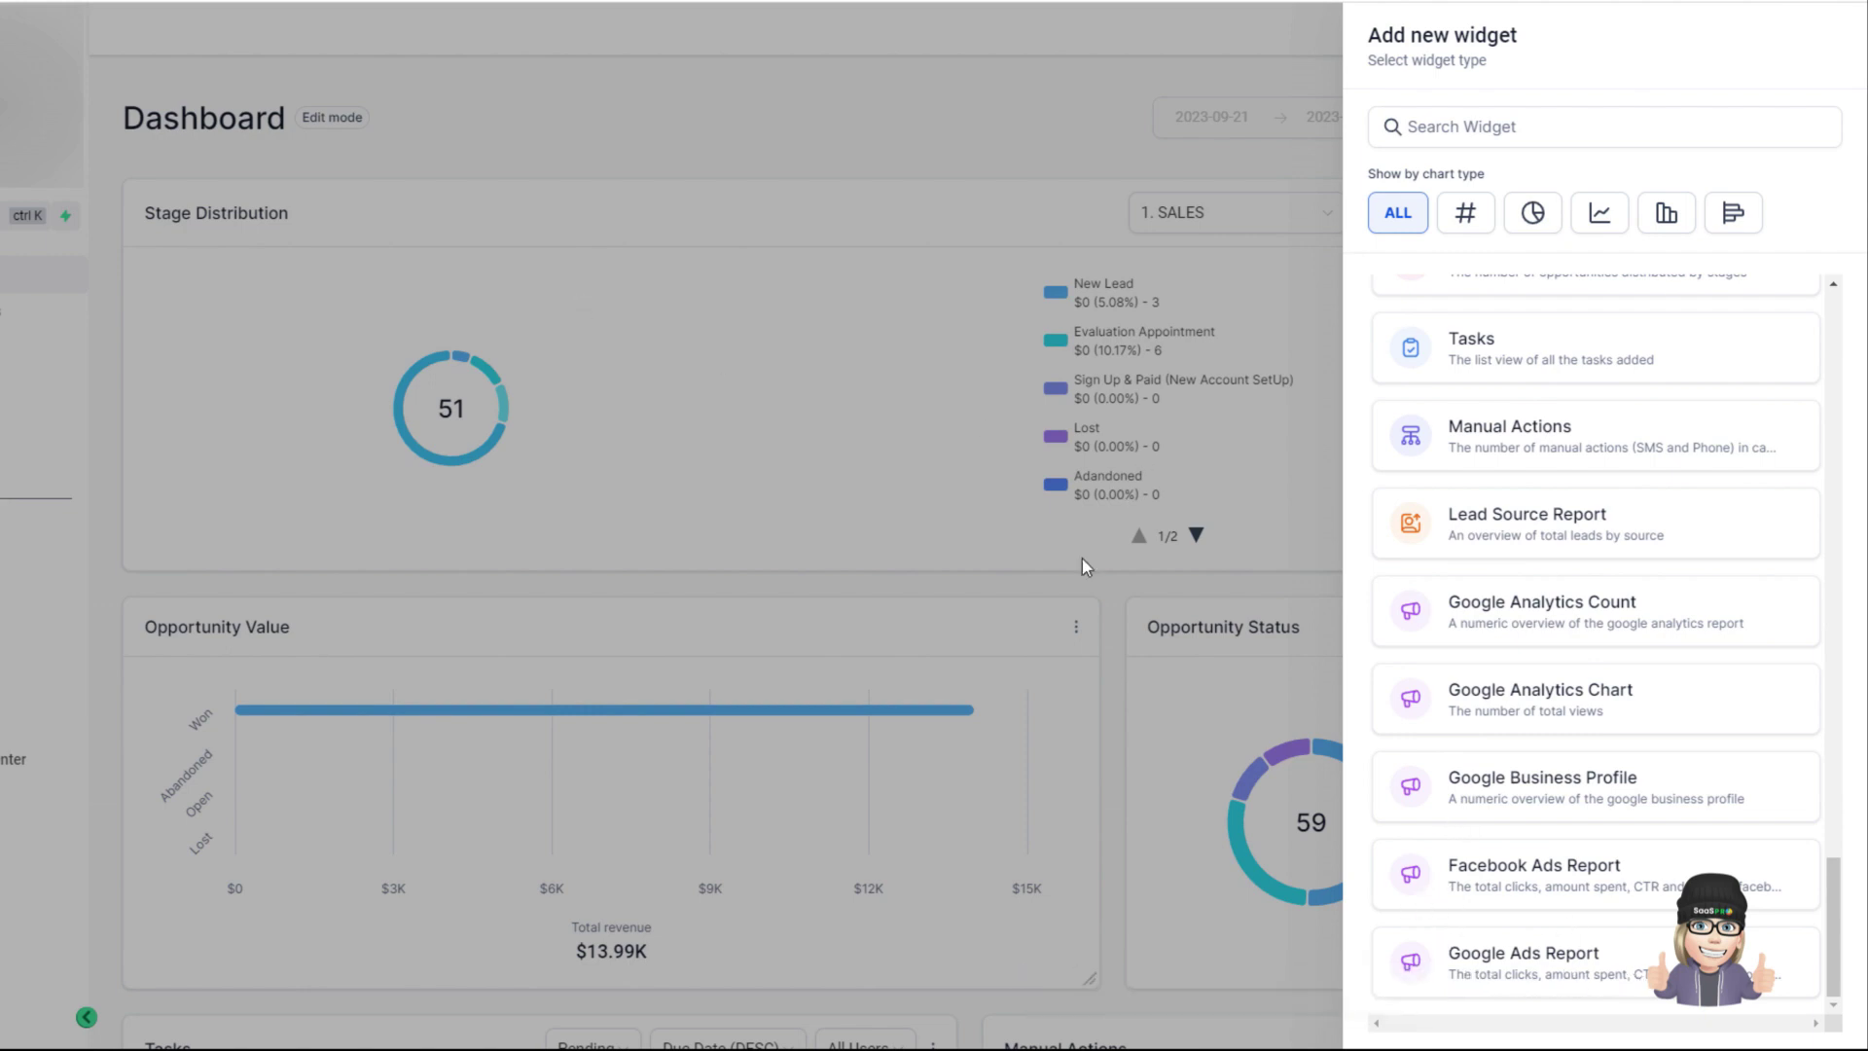
pyautogui.scroll(5, 1563, 627)
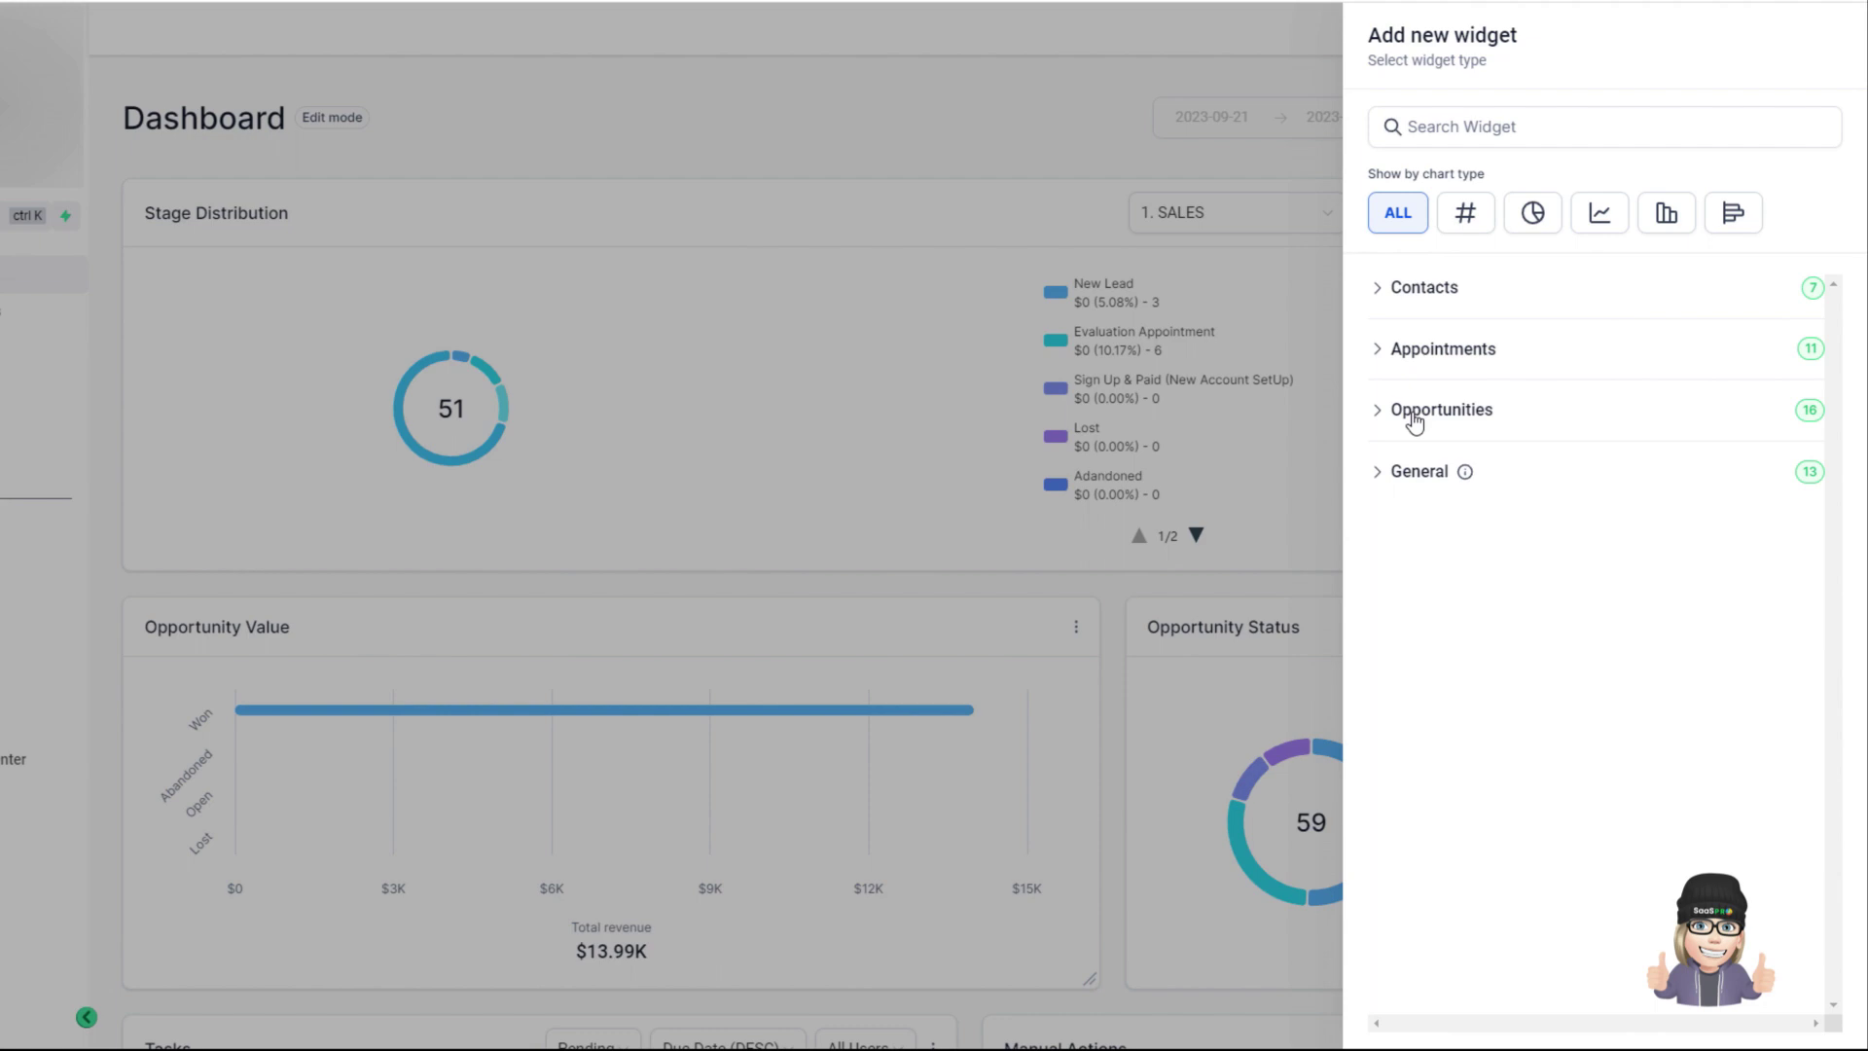
# Look at the widget search and compare the category list under the Numeric, Donut and Line chart-type filters
pyautogui.click(1438, 127)
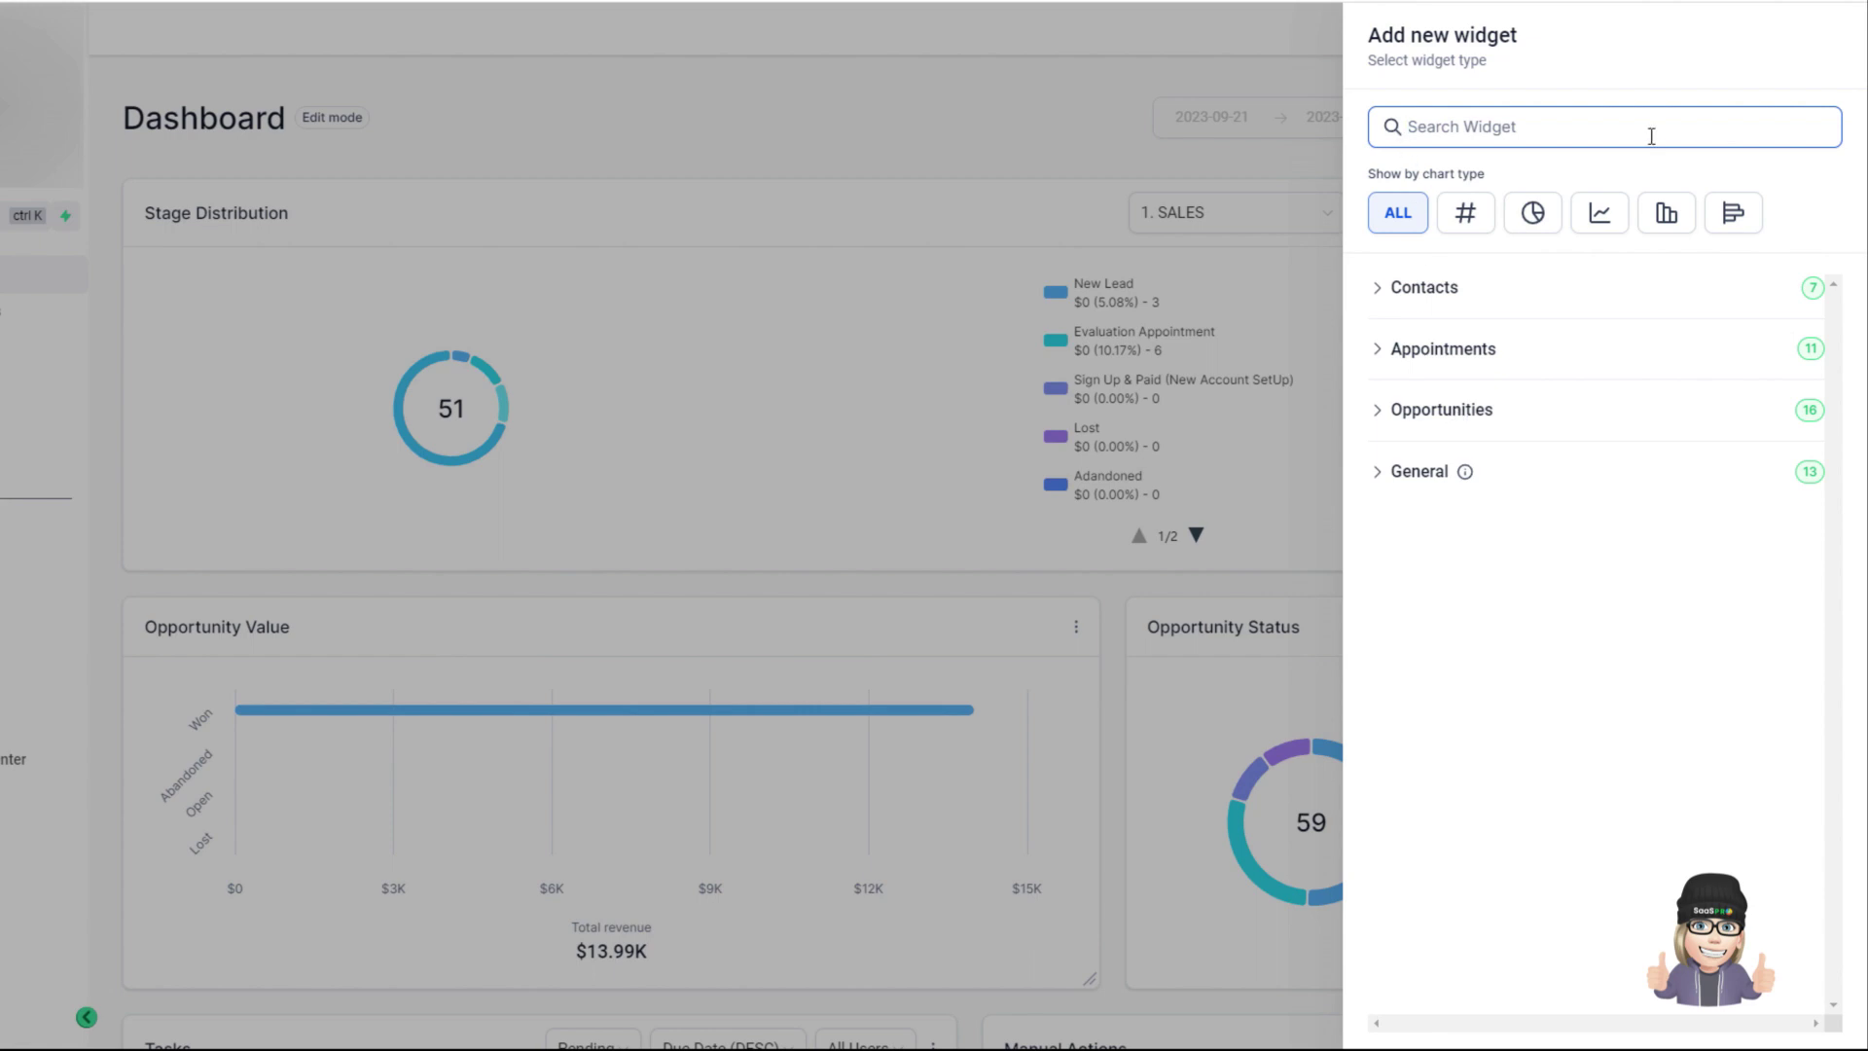
pyautogui.click(1397, 213)
pyautogui.click(1398, 228)
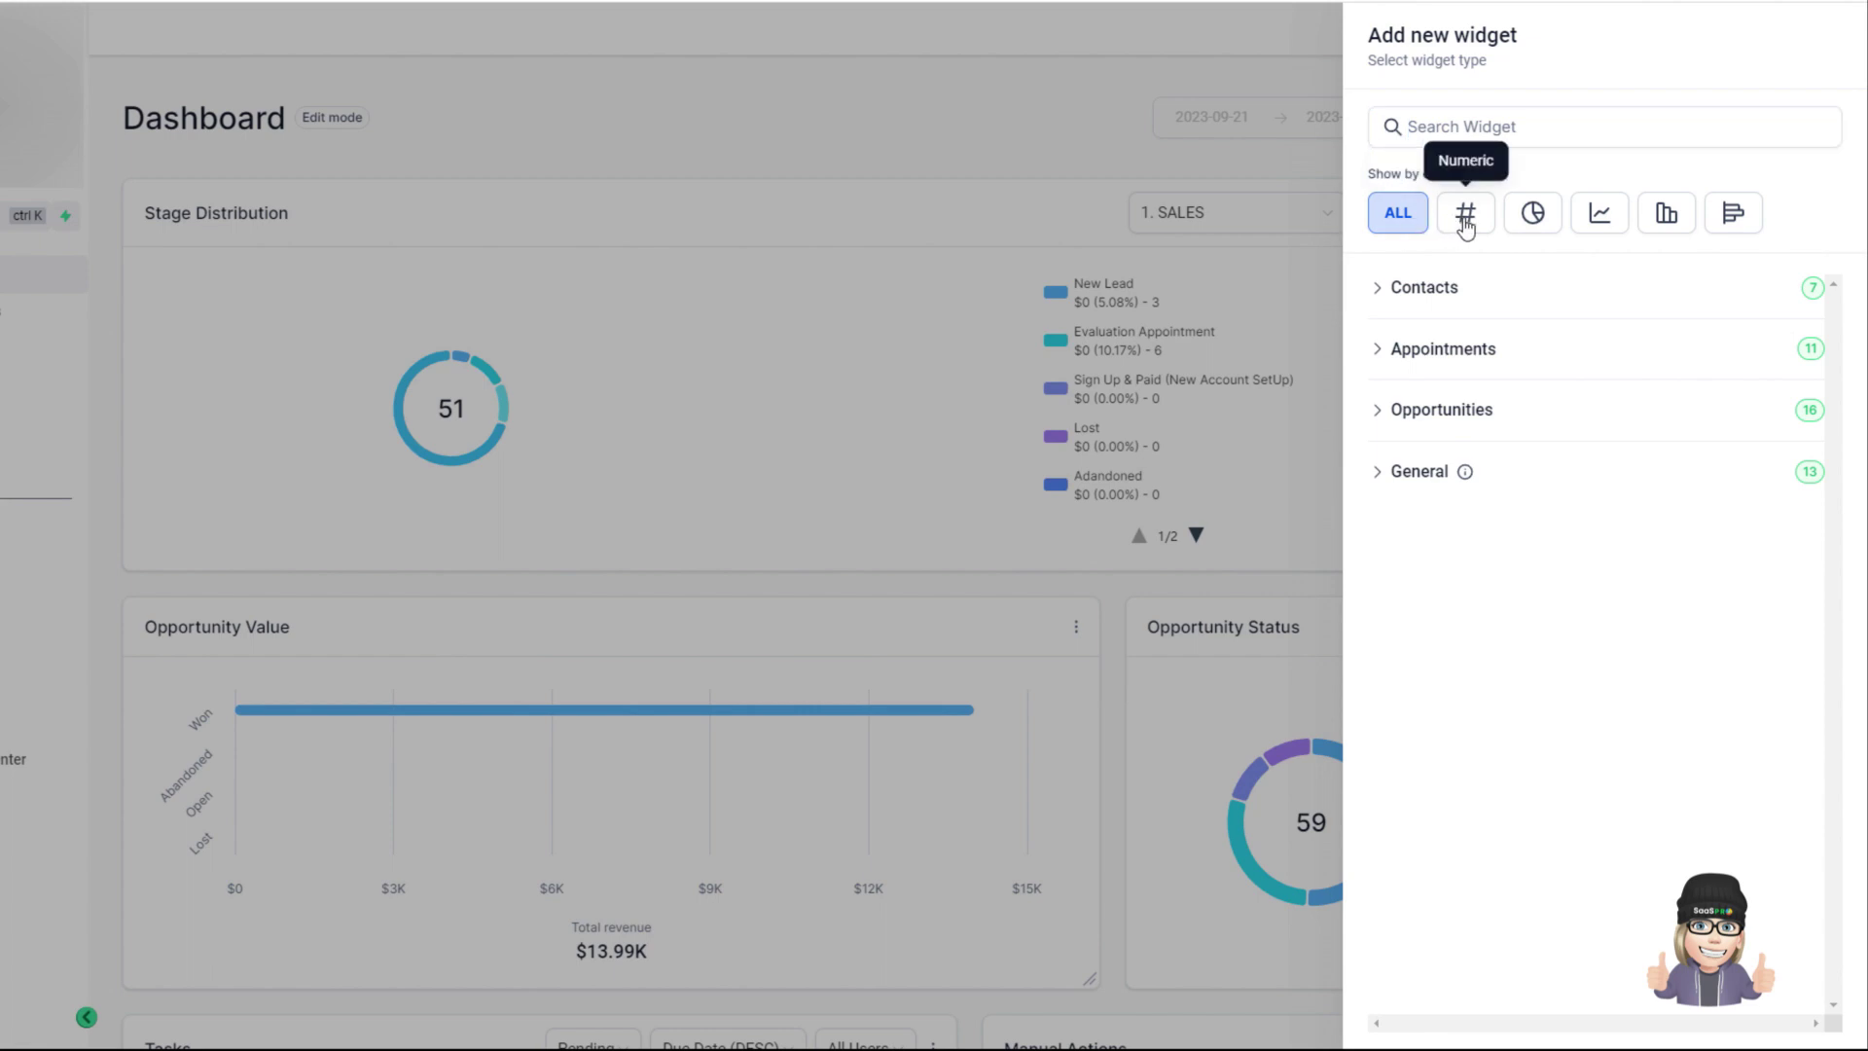
pyautogui.click(1466, 226)
pyautogui.click(1526, 218)
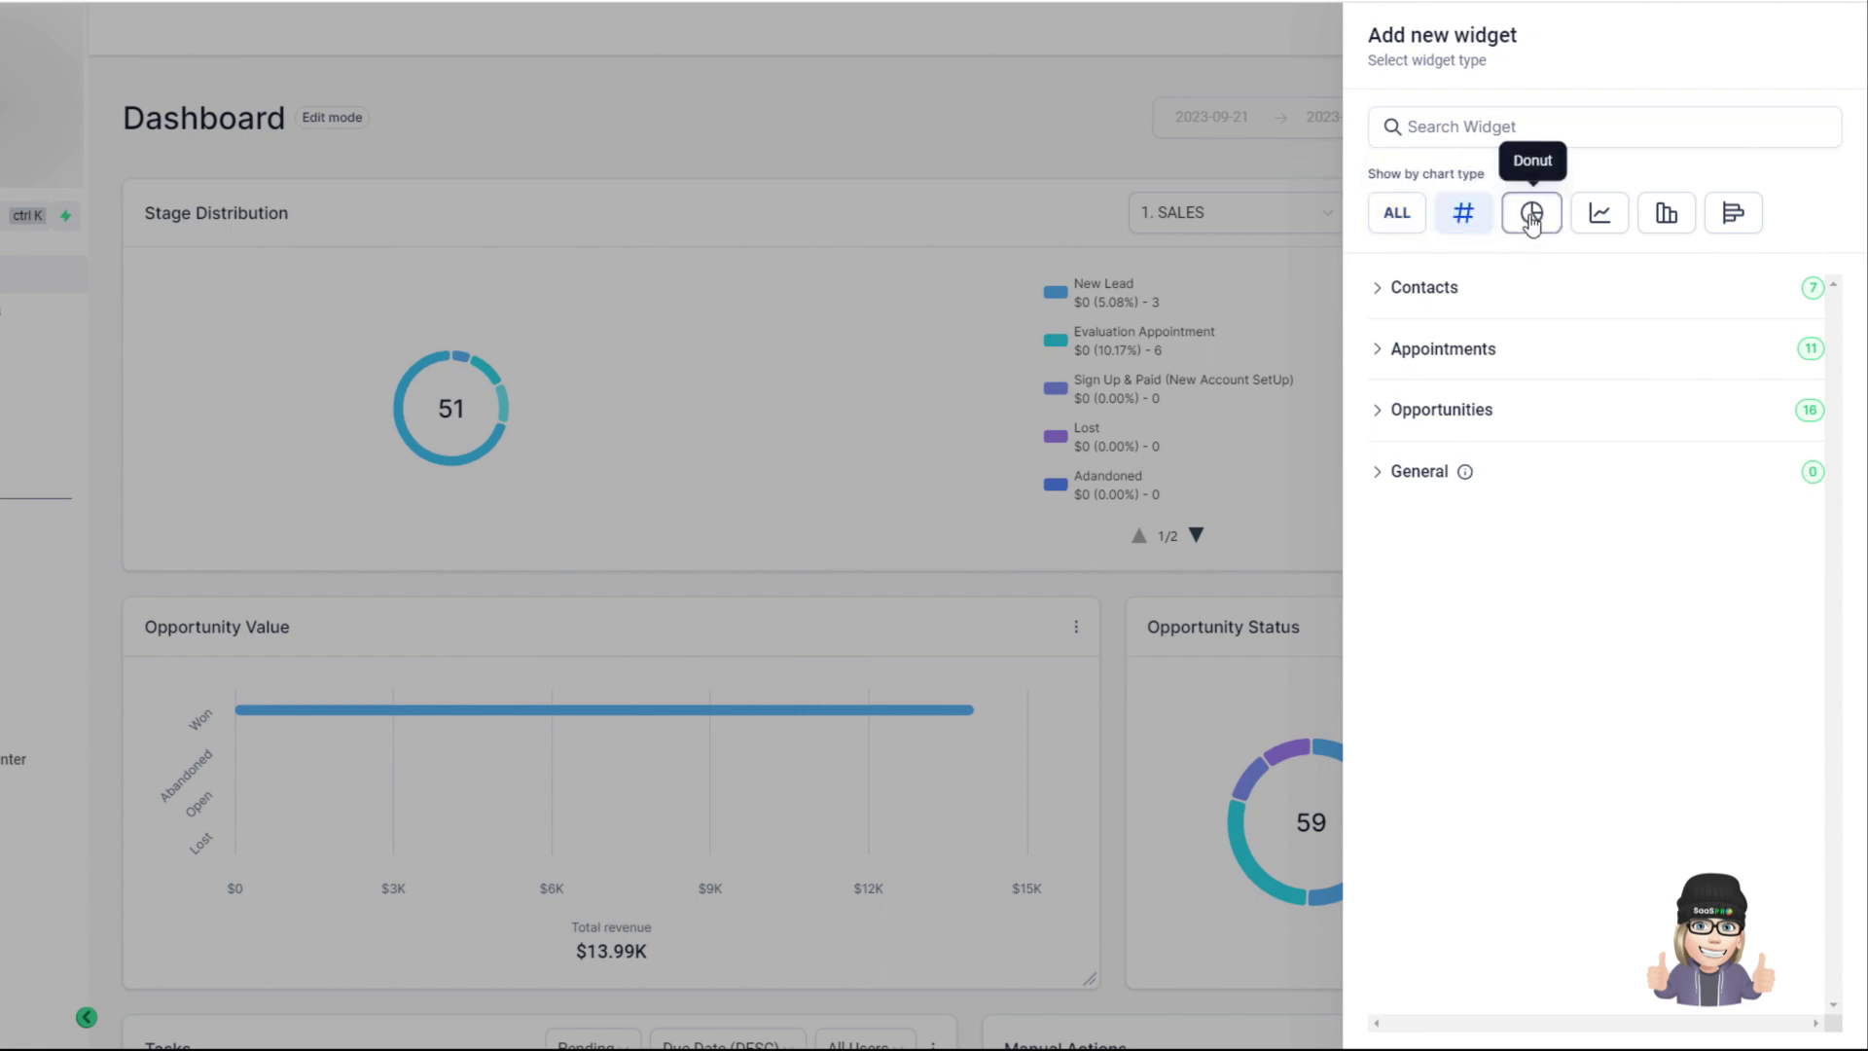
pyautogui.click(1605, 223)
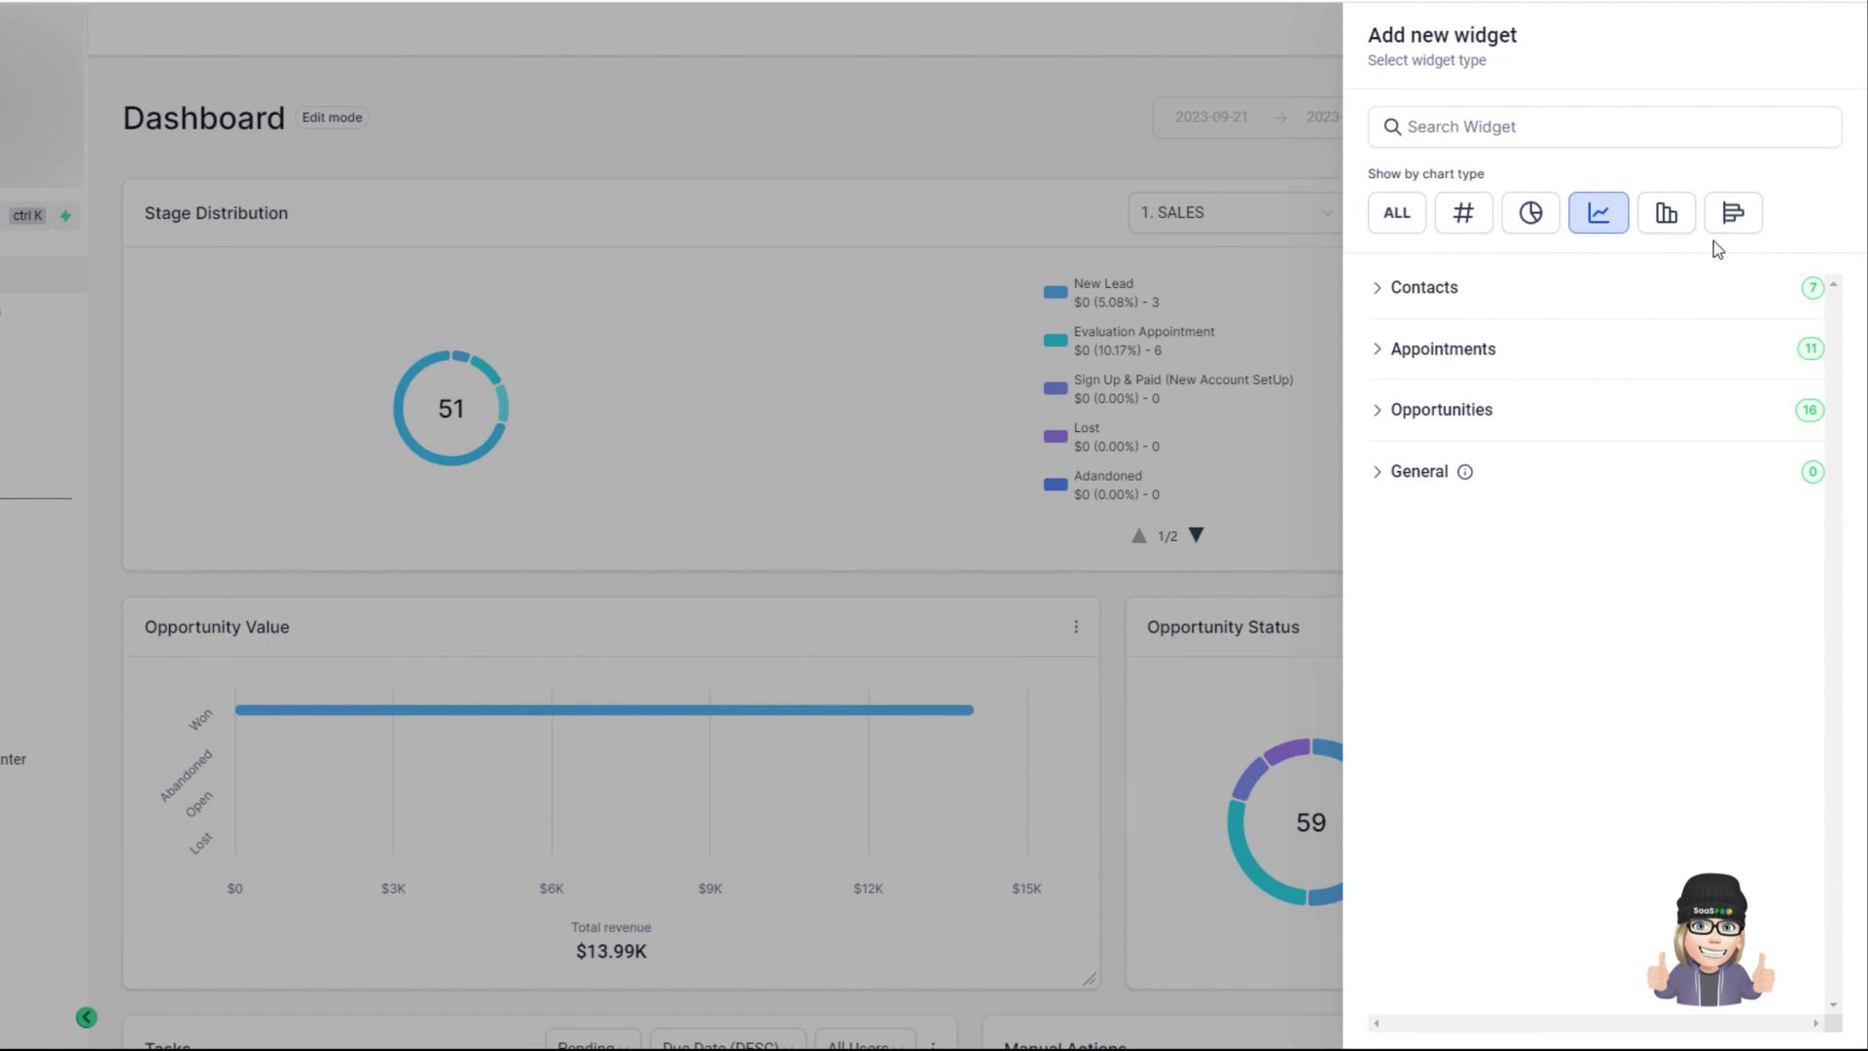
# Expand the Appointments category and choose the No-Show Appointments Count widget
pyautogui.click(1461, 356)
pyautogui.scroll(-2, 1557, 564)
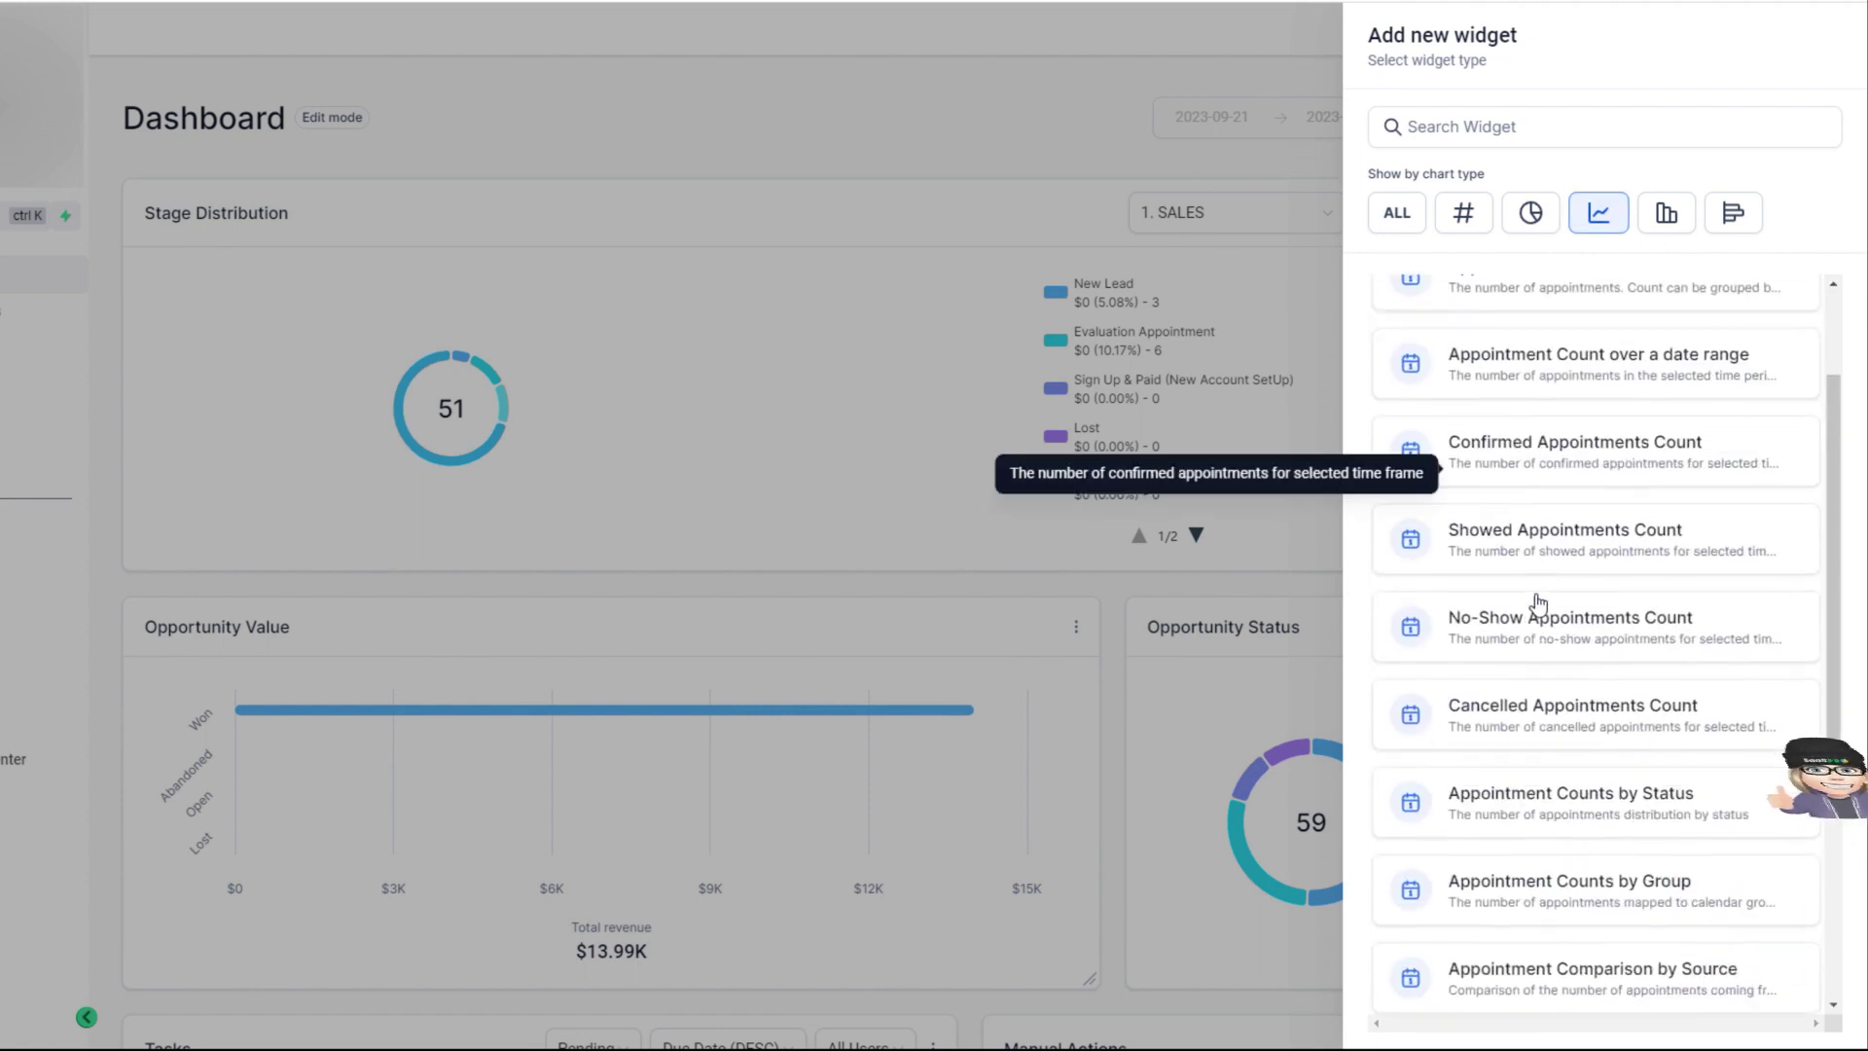
pyautogui.scroll(-3, 1537, 603)
pyautogui.scroll(1, 1488, 601)
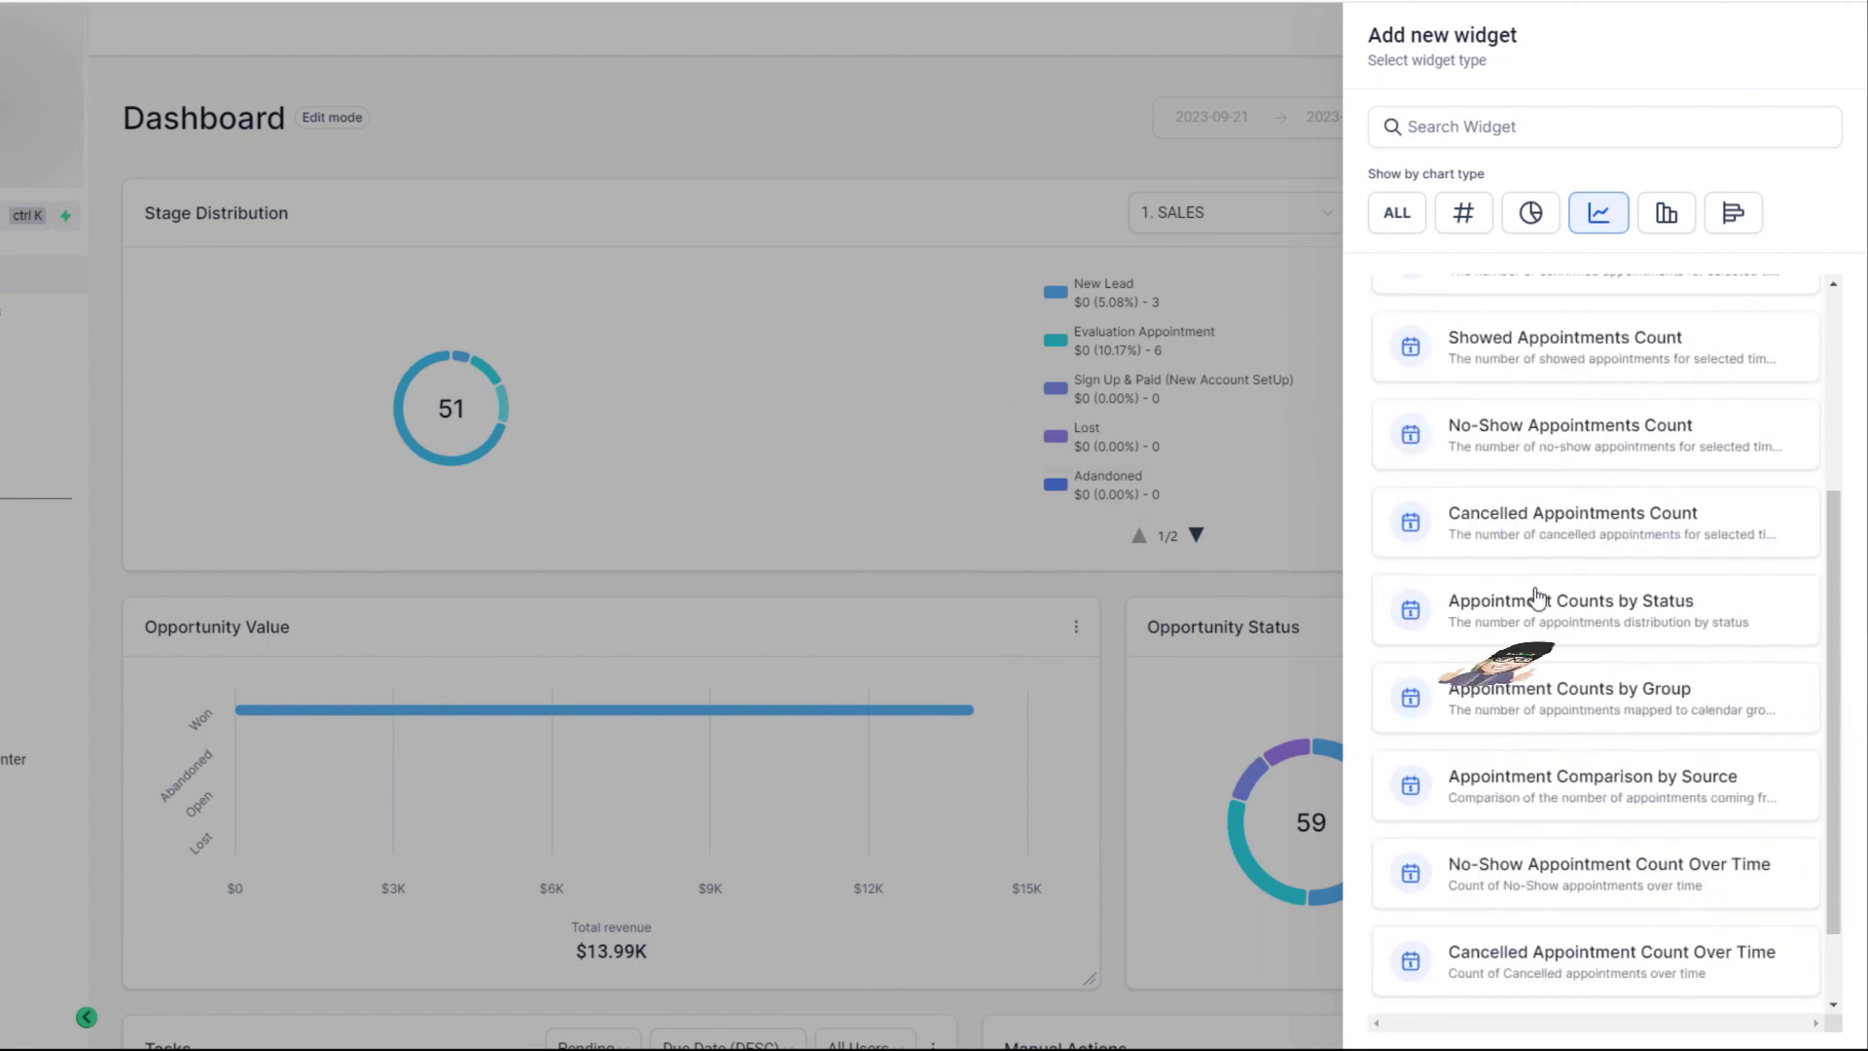
pyautogui.click(1617, 437)
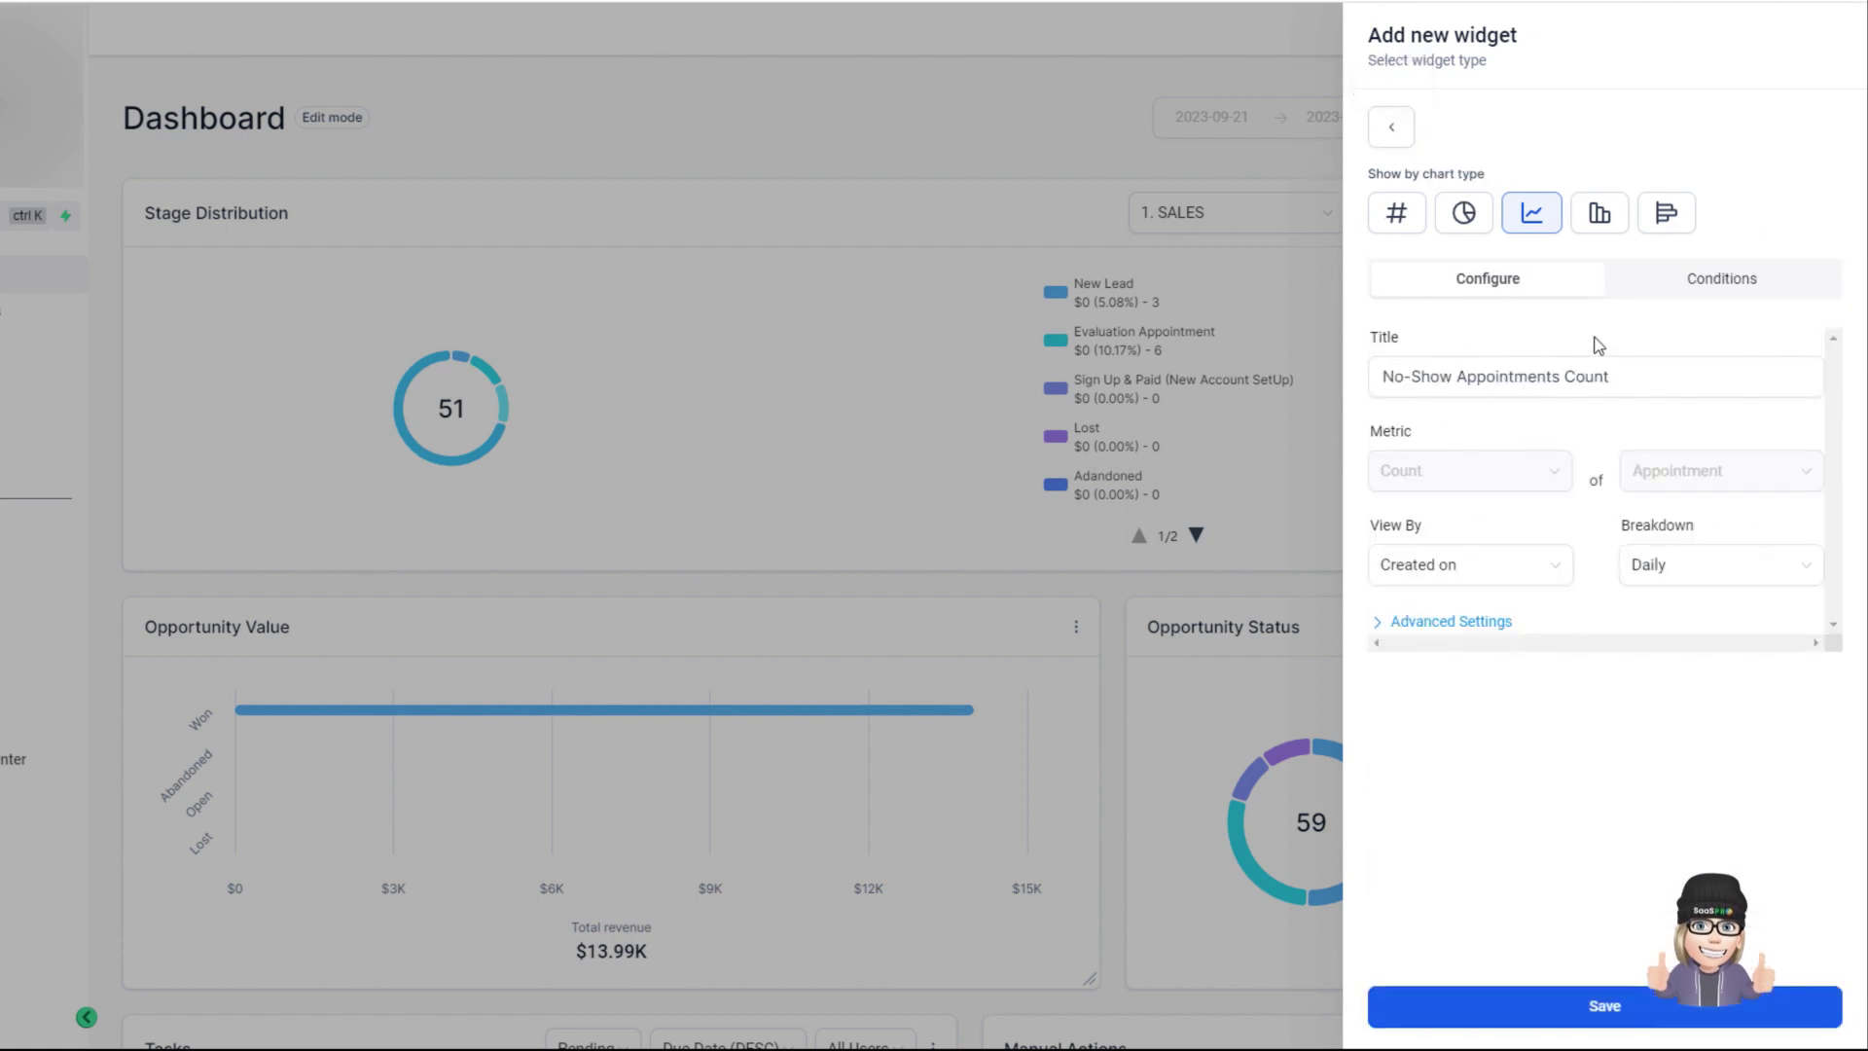
# Try the Donut chart type for the No-Show Appointments Count widget, then set its chart type to Numeric
pyautogui.click(1394, 218)
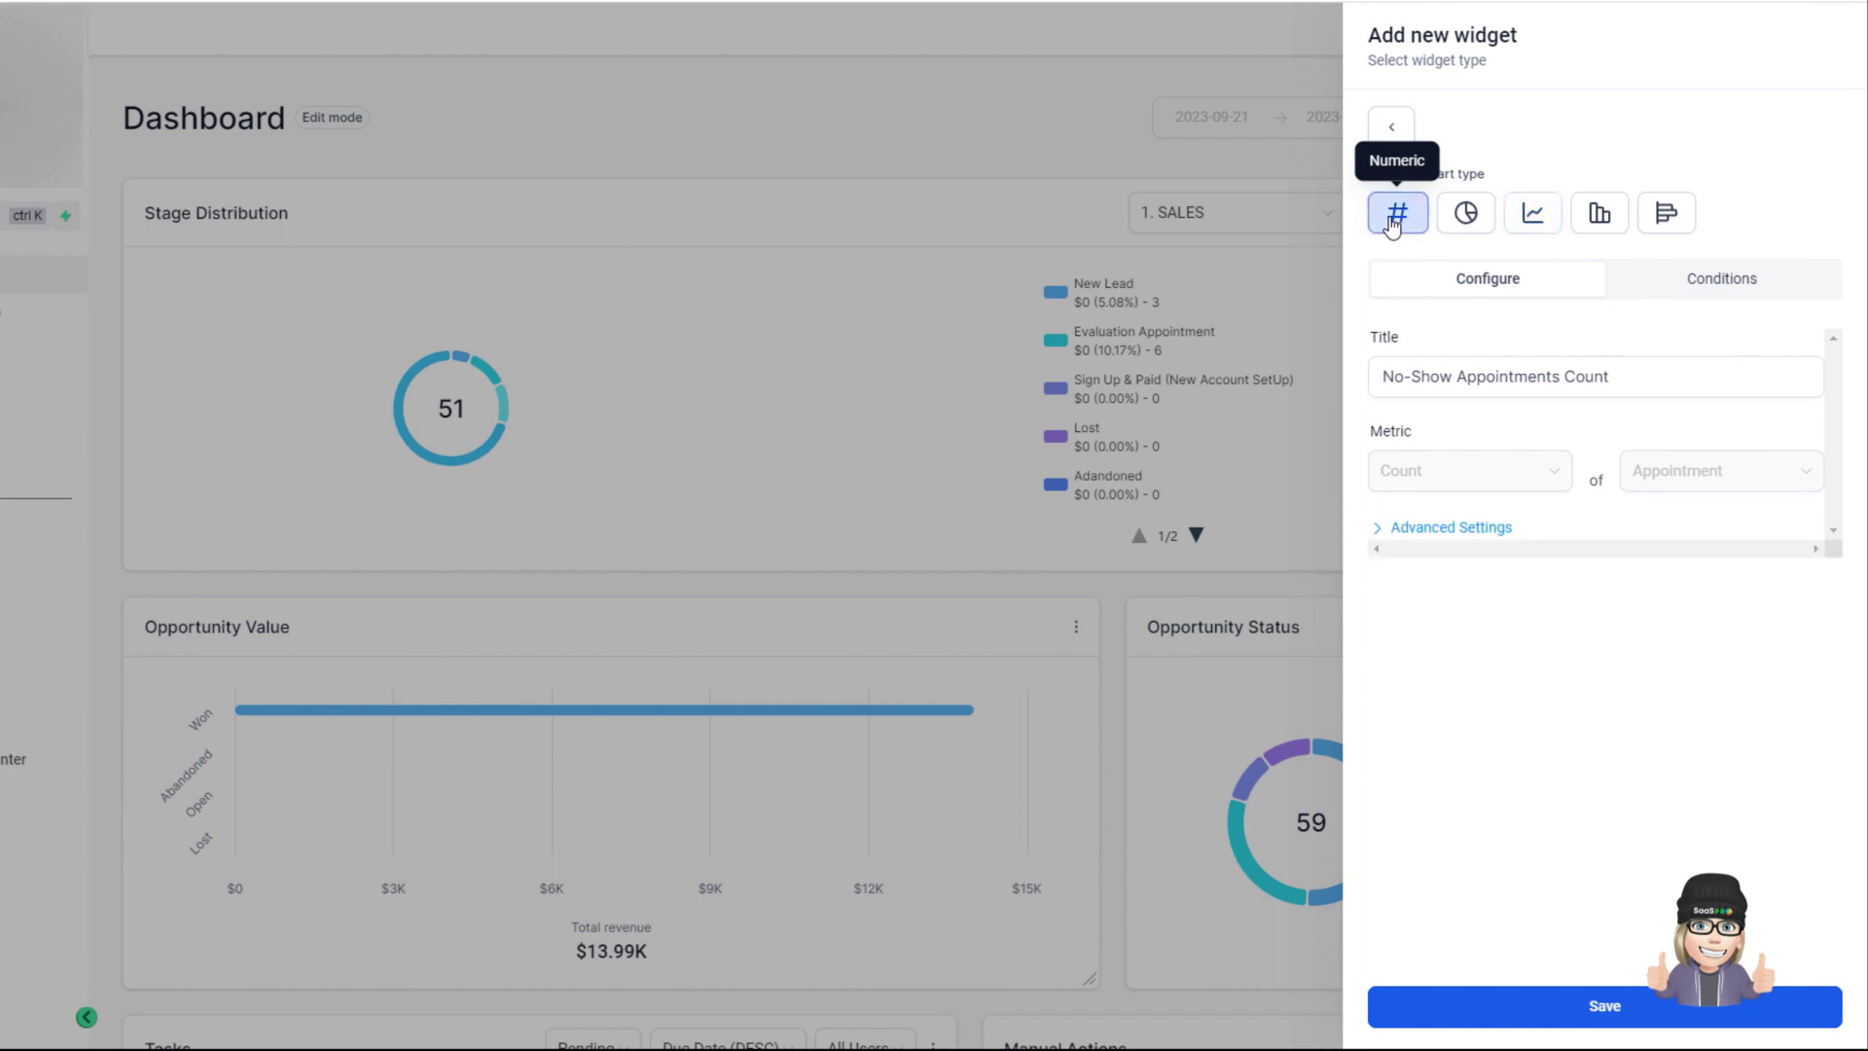
pyautogui.click(1468, 219)
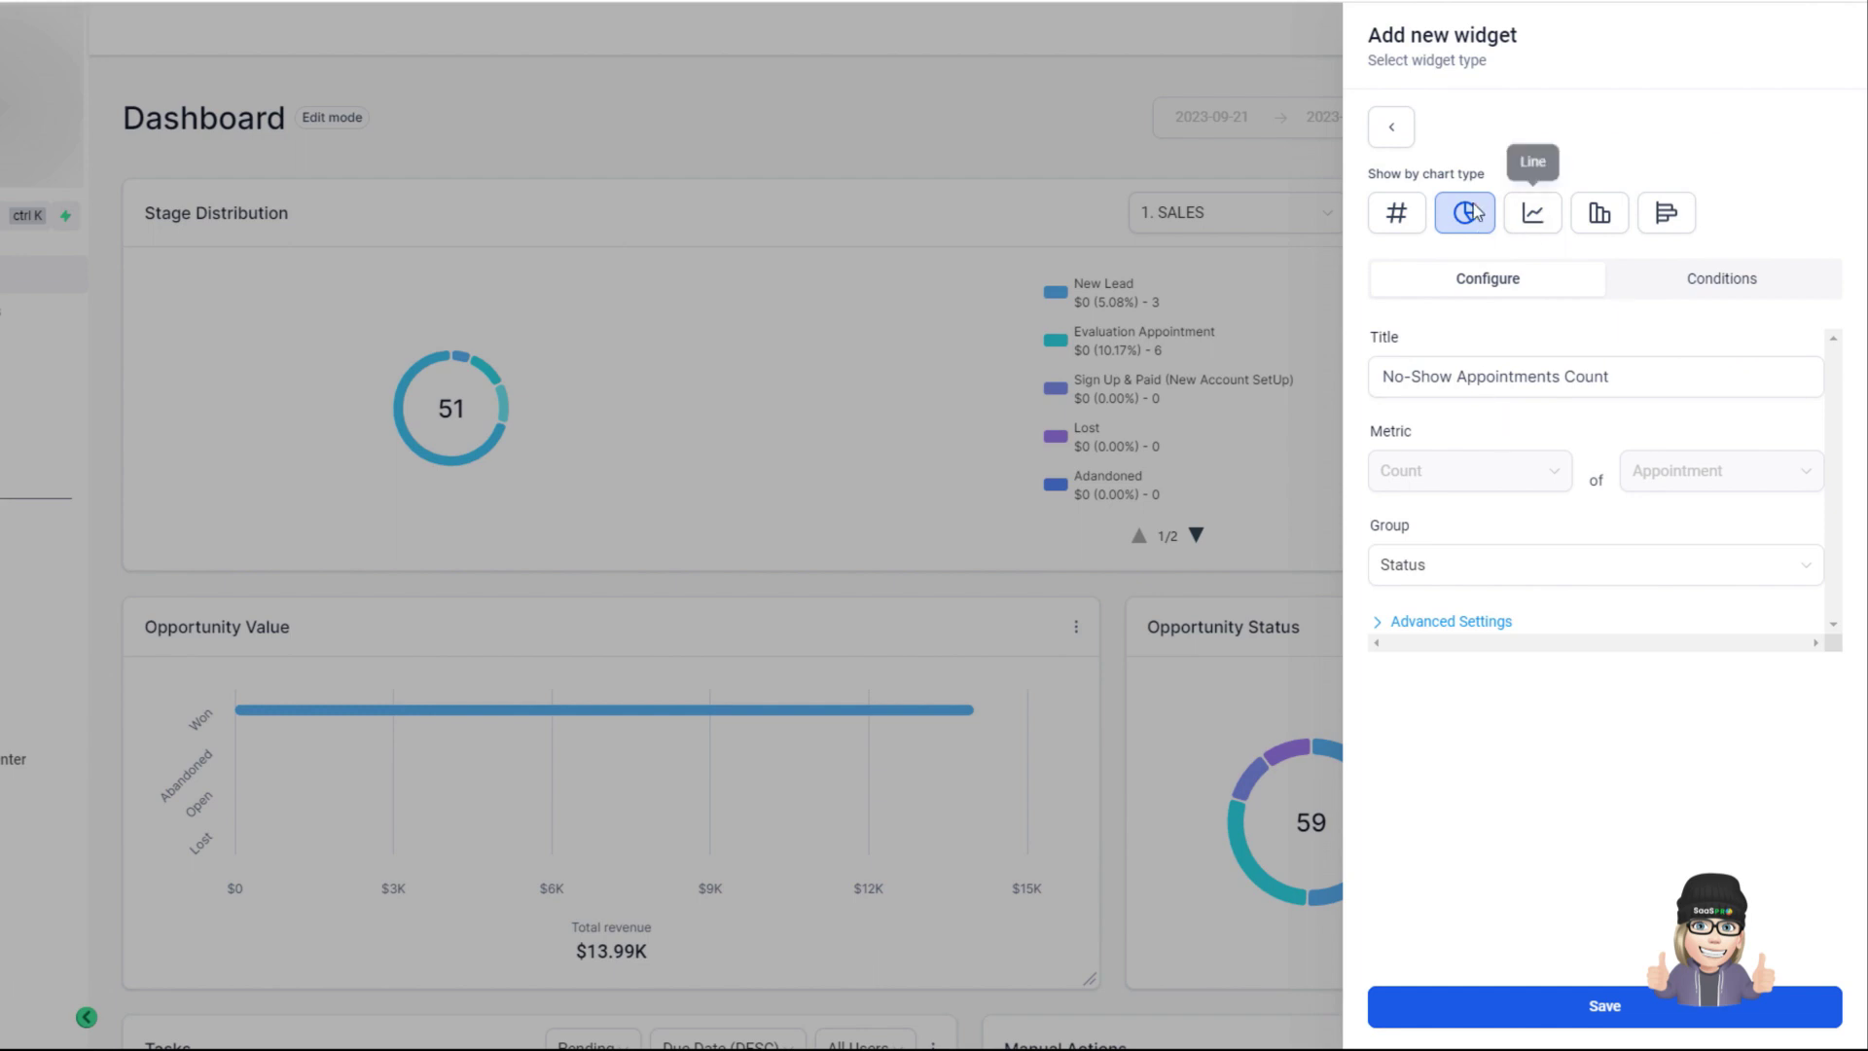
pyautogui.click(1397, 213)
pyautogui.click(1436, 376)
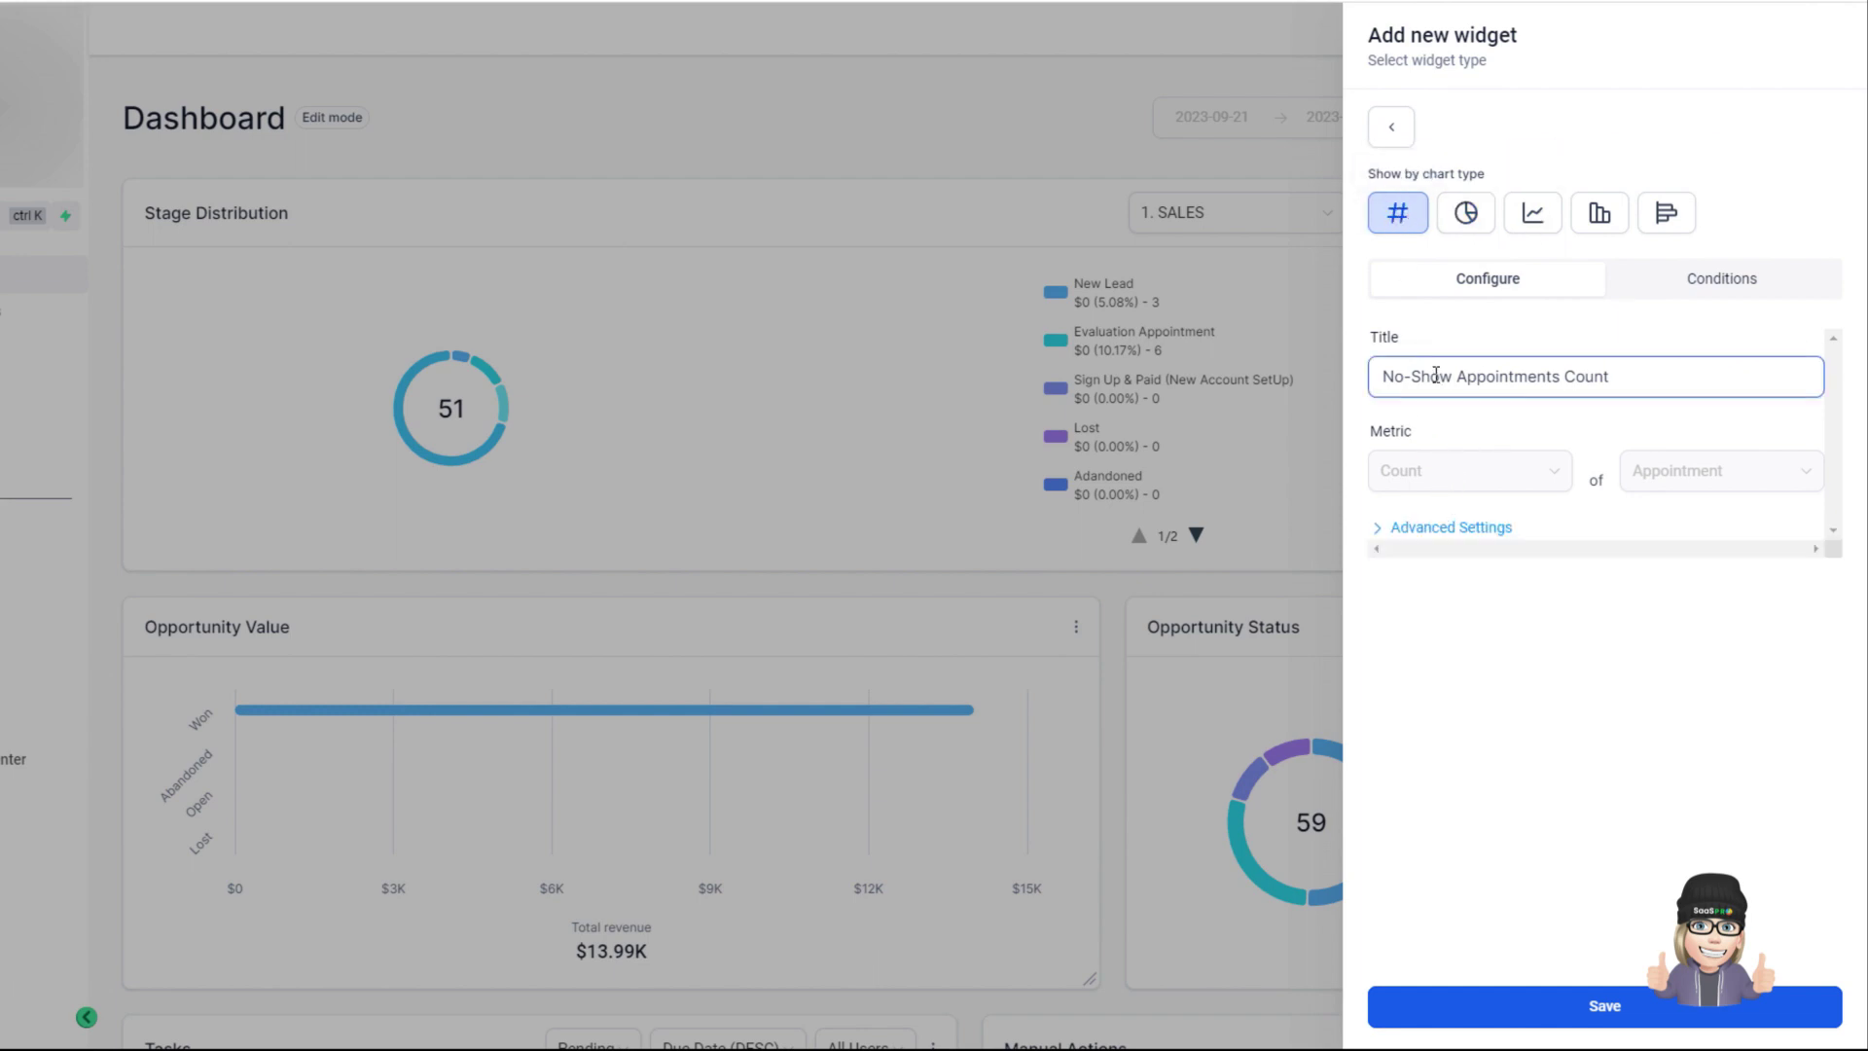
pyautogui.click(1357, 213)
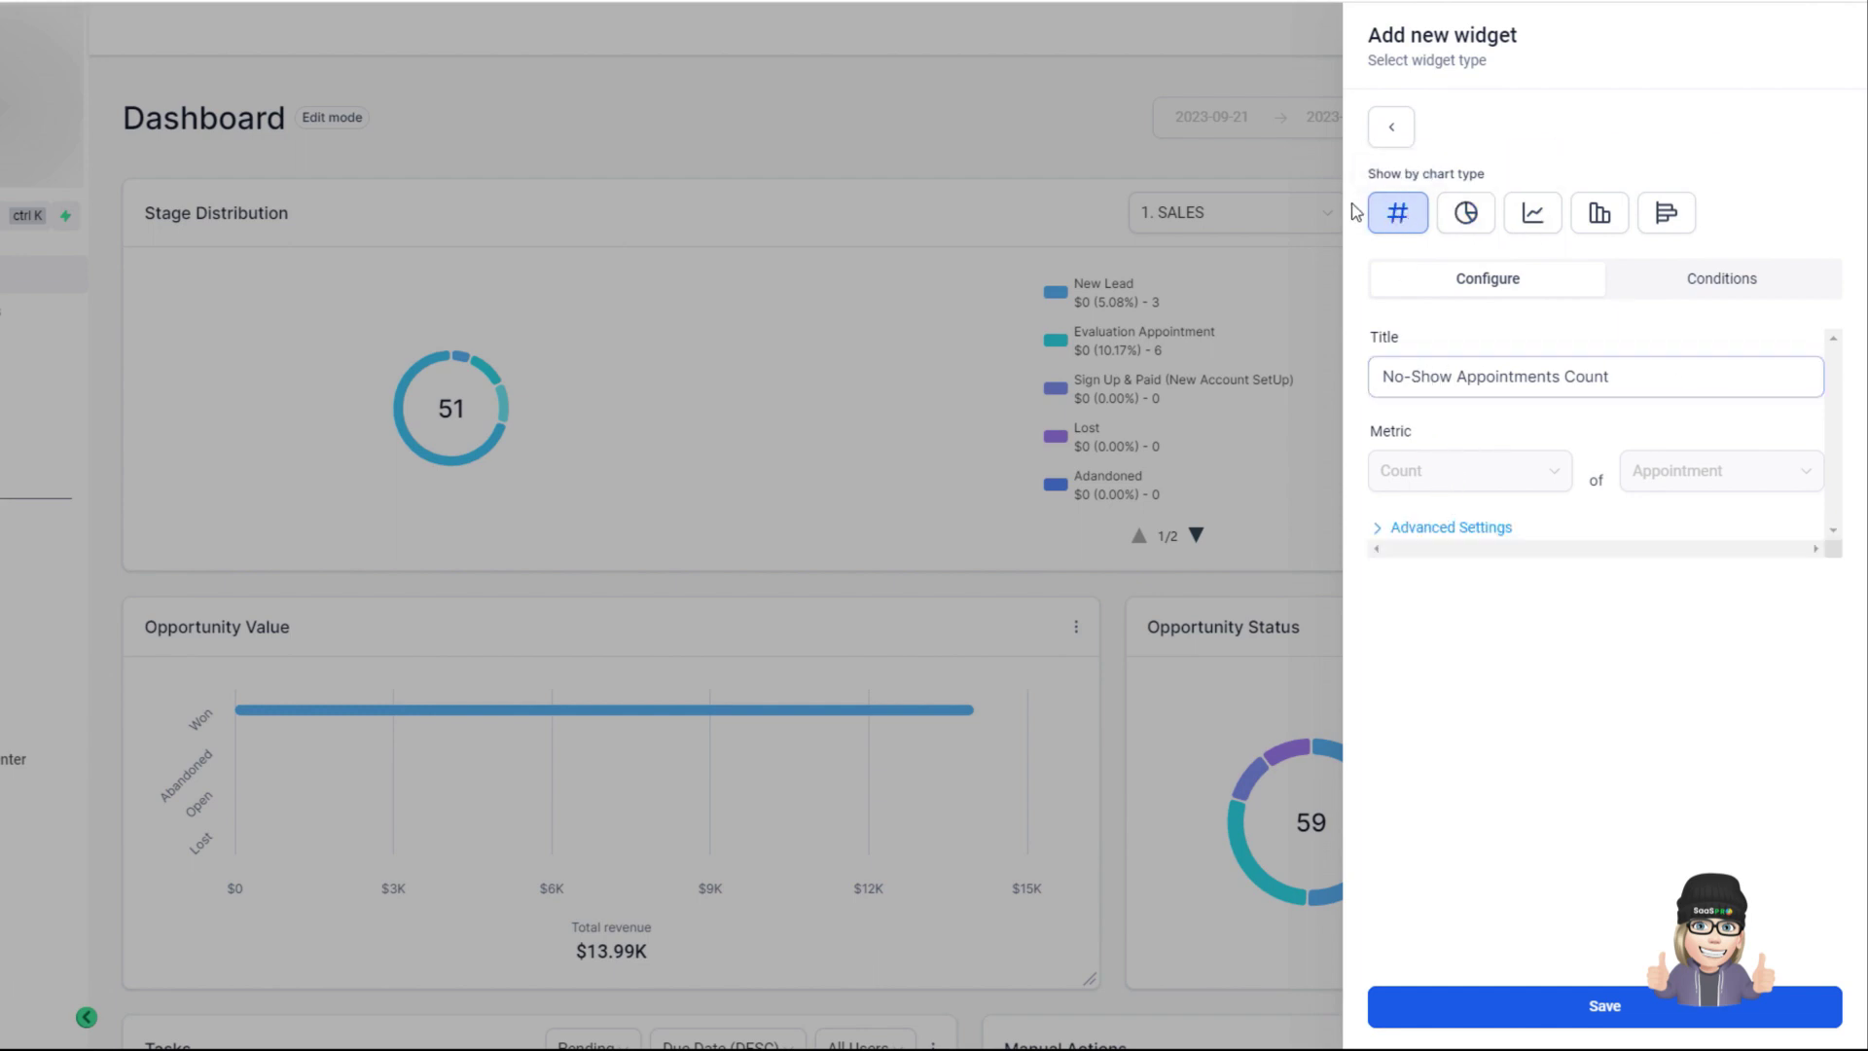
pyautogui.click(1410, 372)
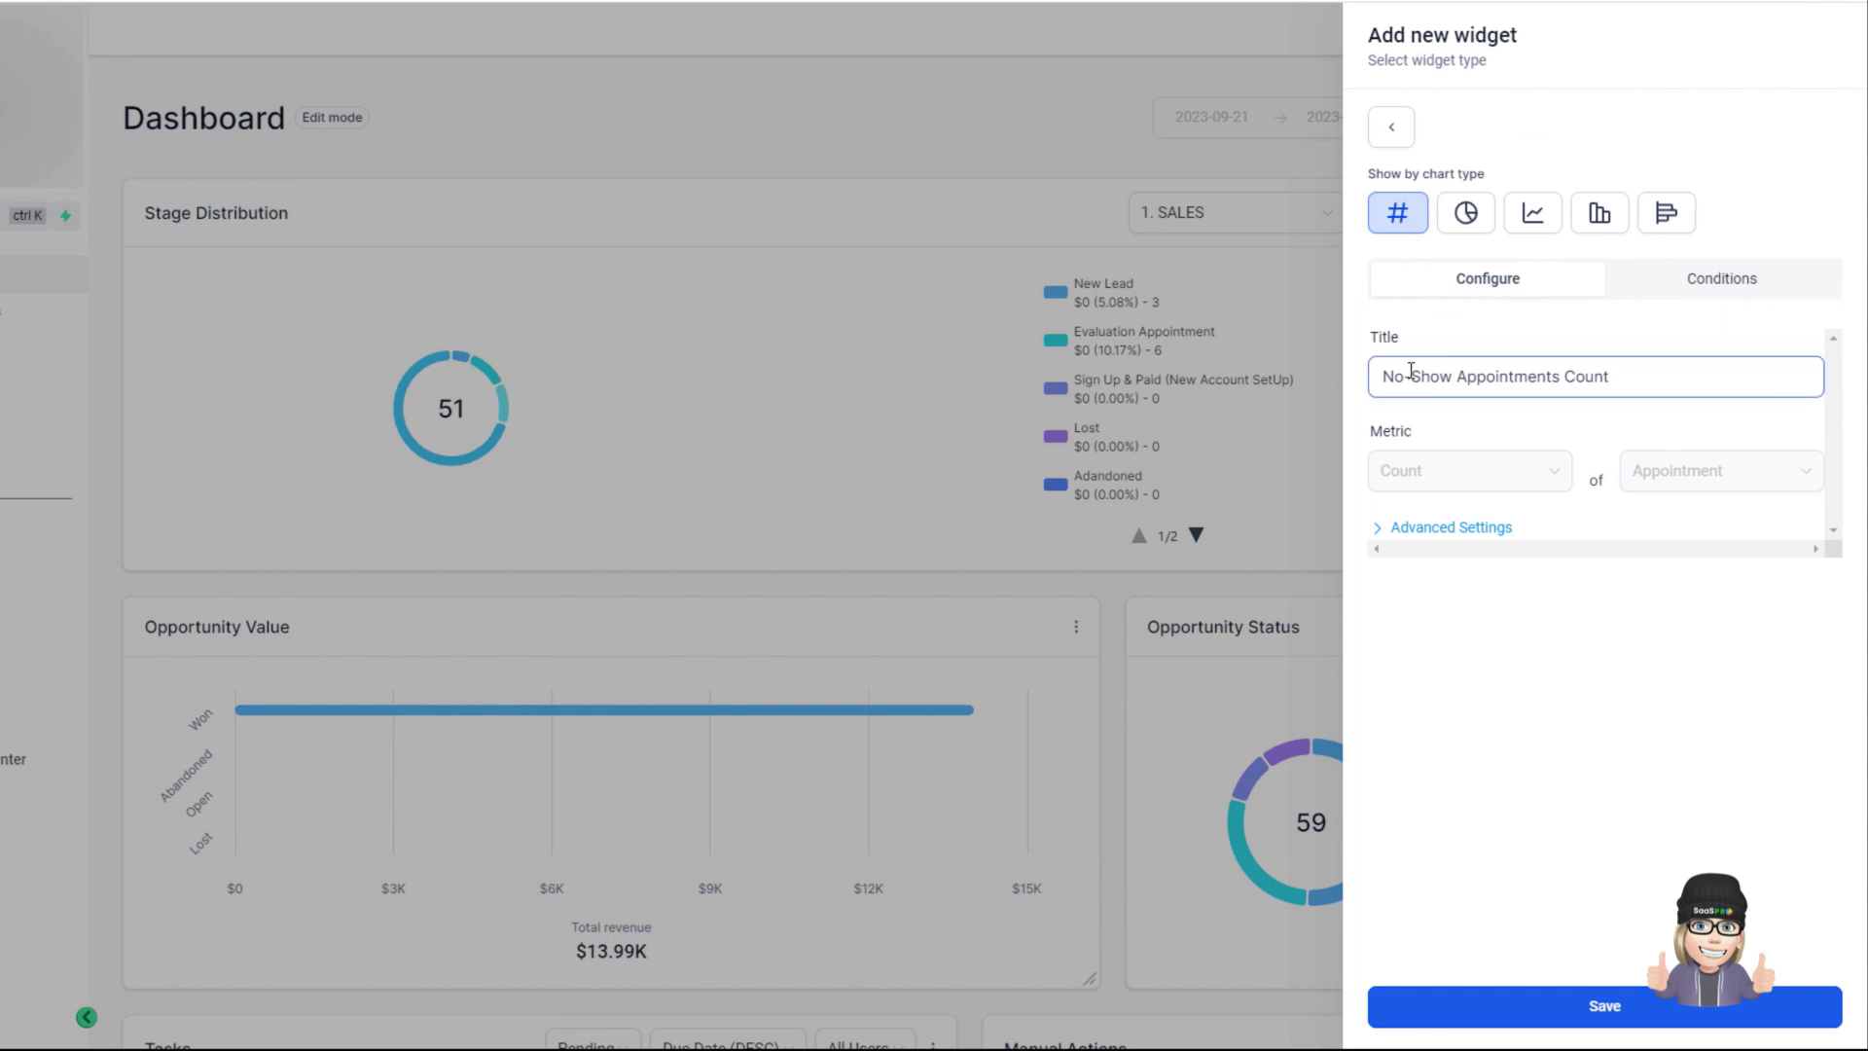
pyautogui.tripleClick(1410, 373)
pyautogui.click(1606, 381)
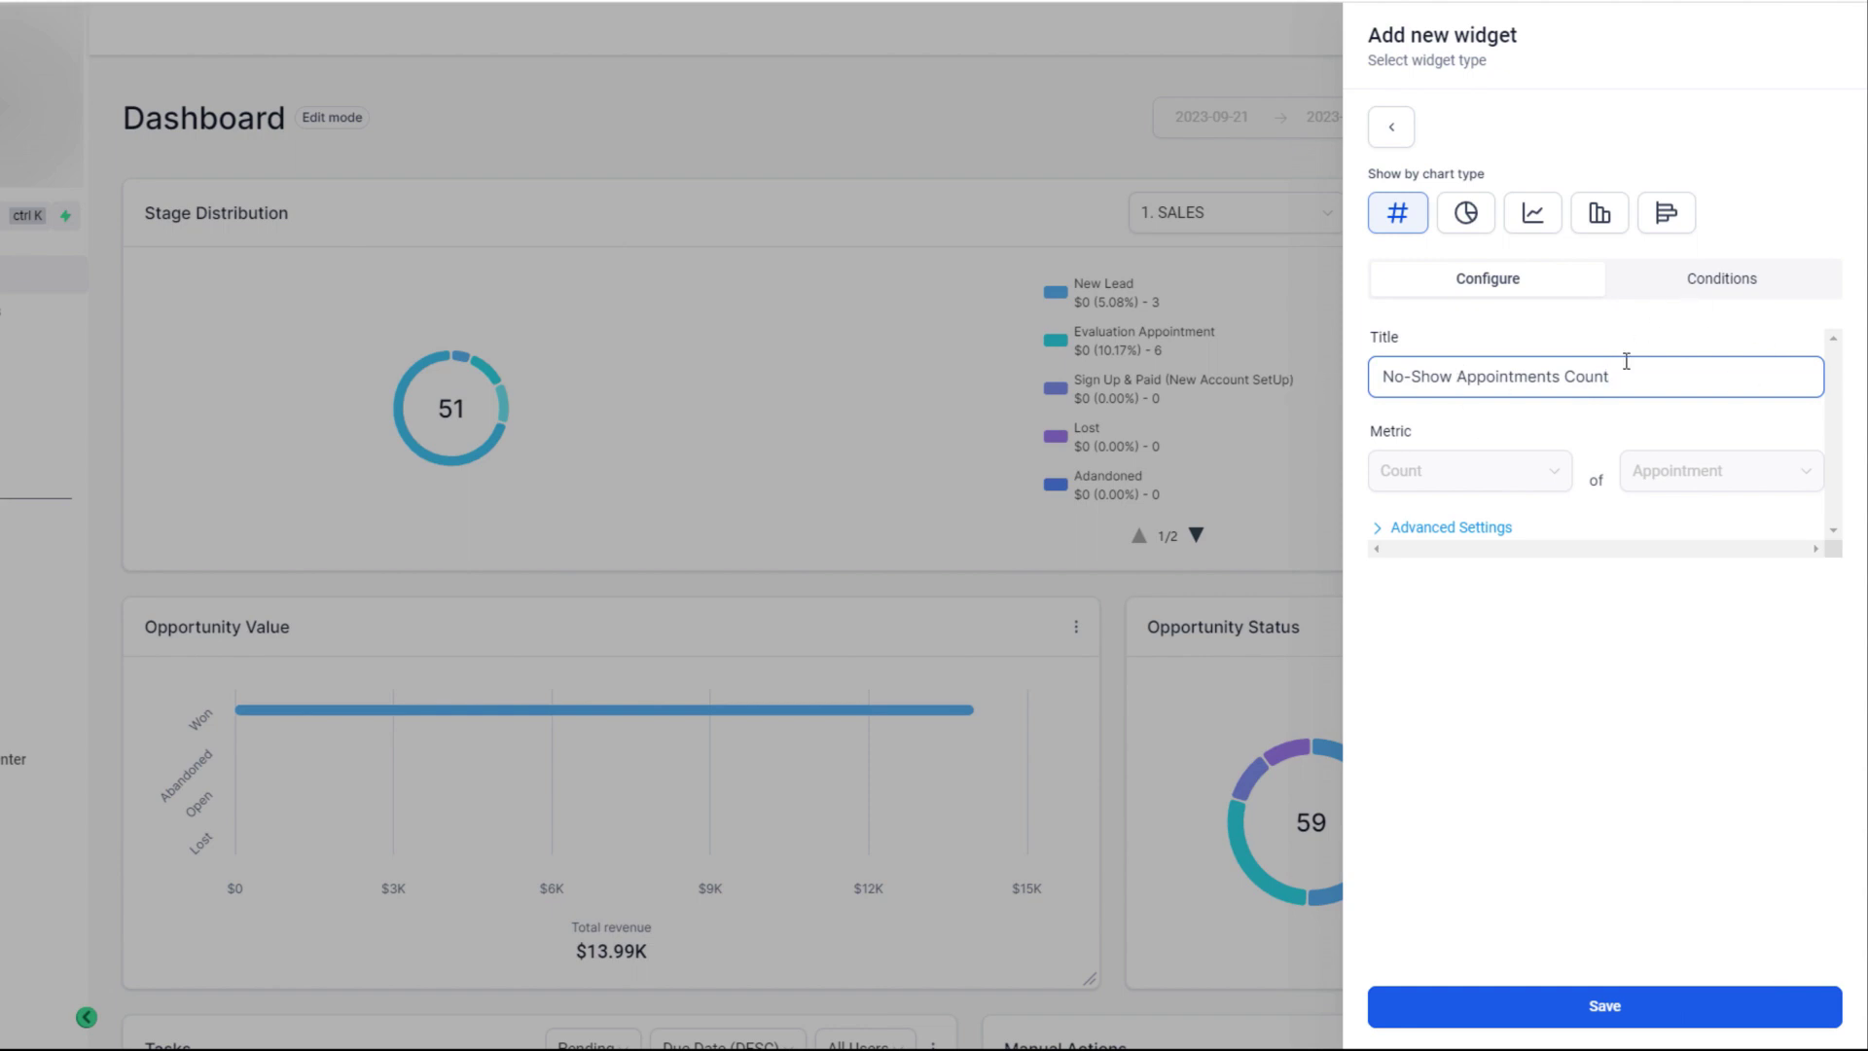
# In the No-Show Appointments Count widget's advanced settings, set the Date Property to Booked for
pyautogui.click(1459, 533)
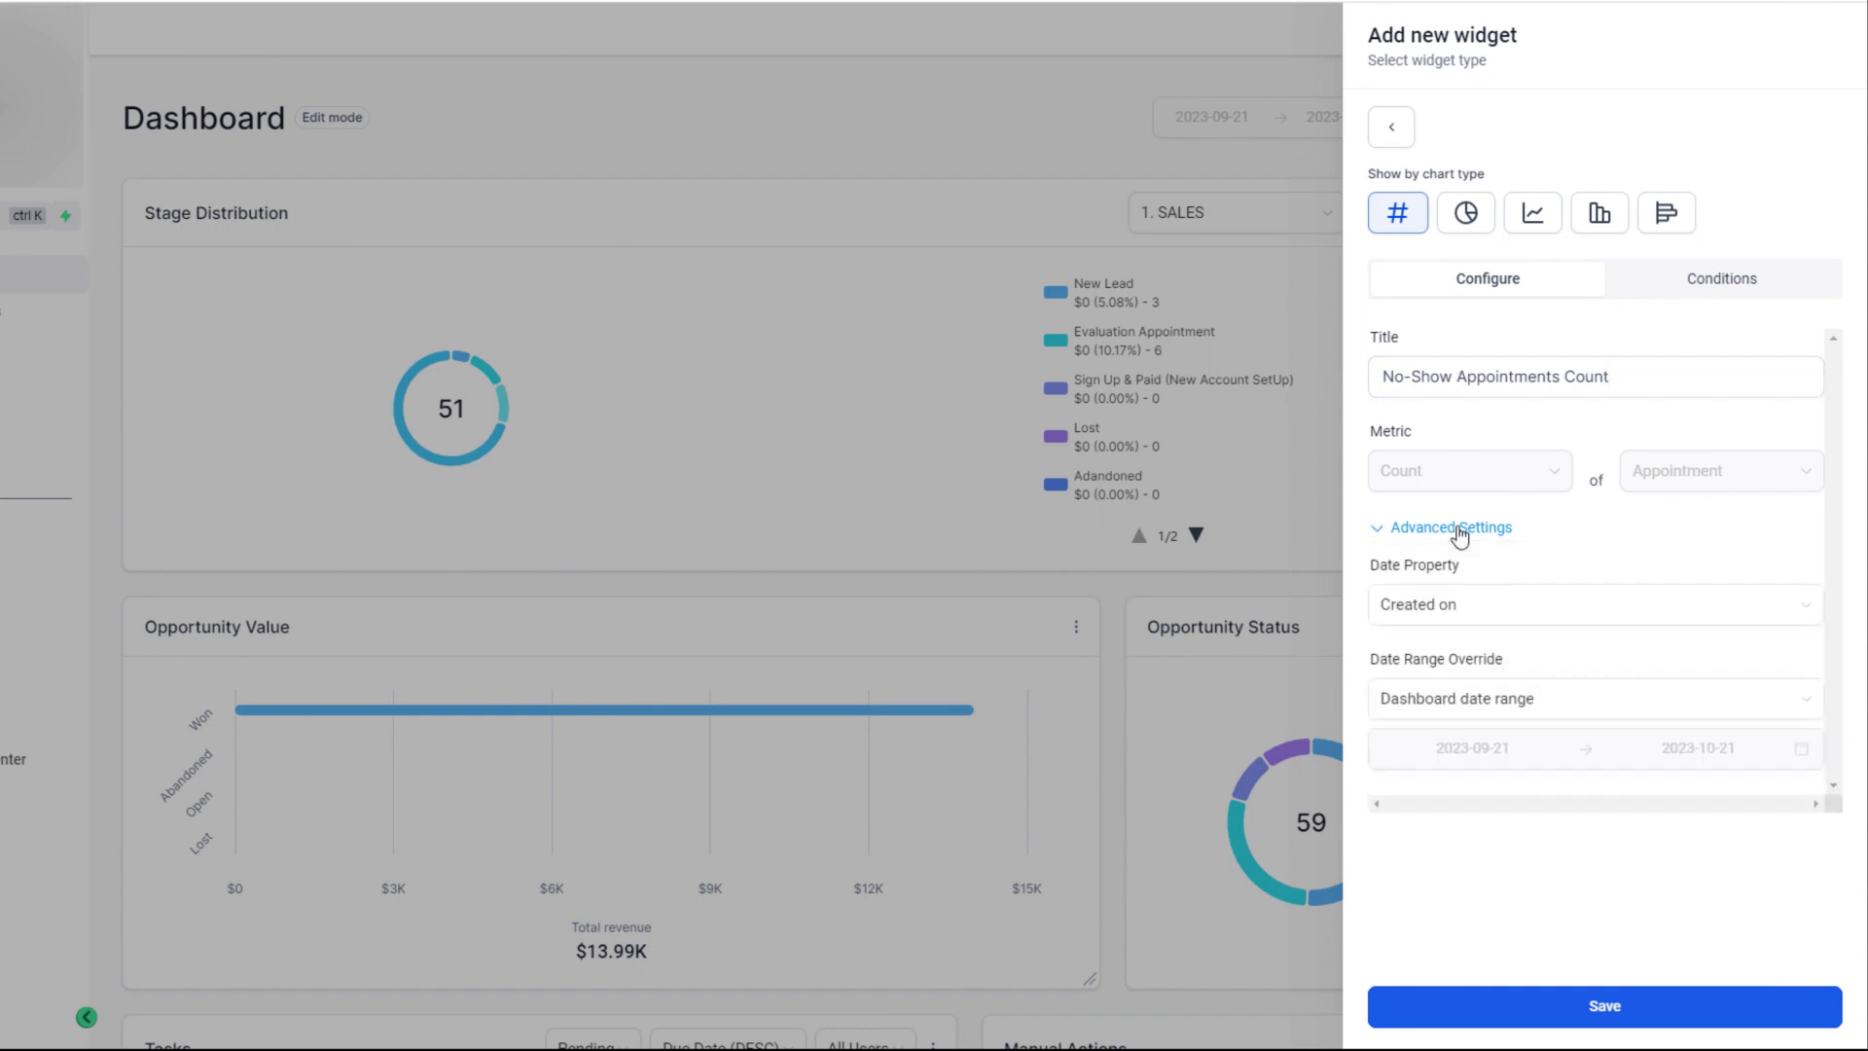
pyautogui.click(1461, 624)
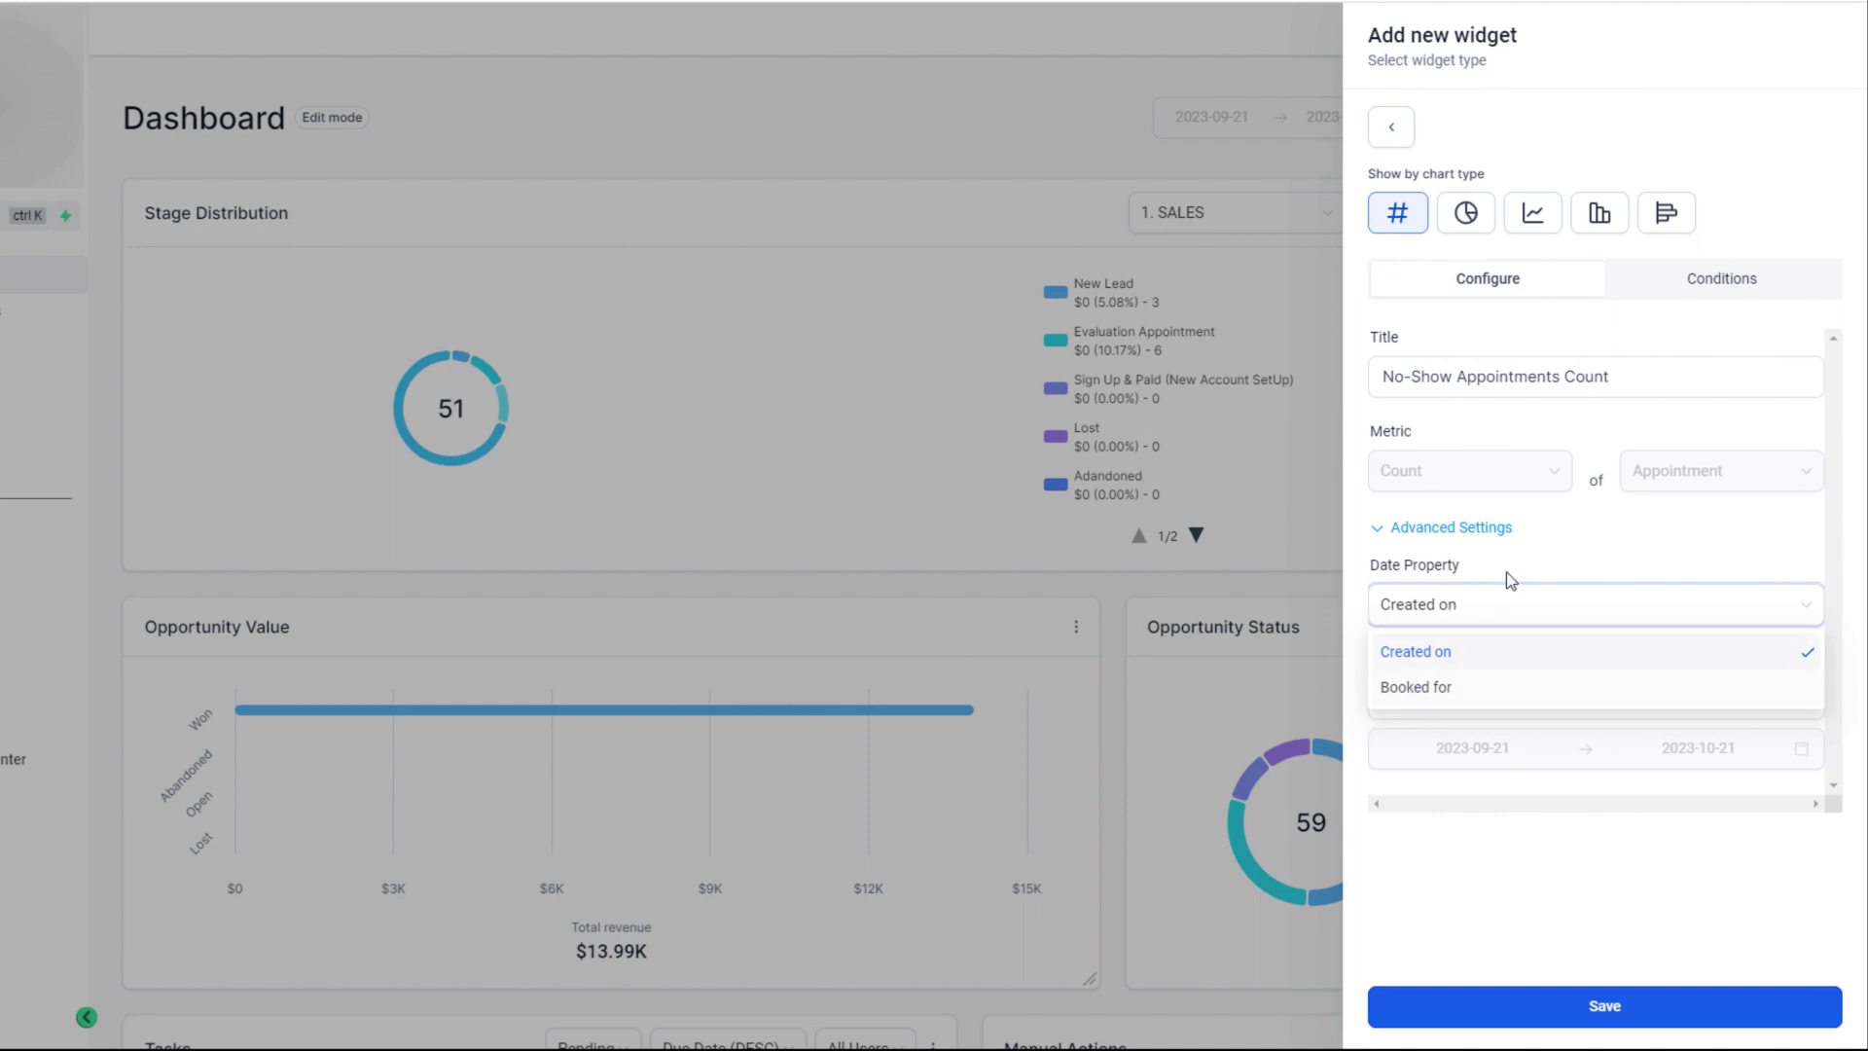
pyautogui.click(1456, 702)
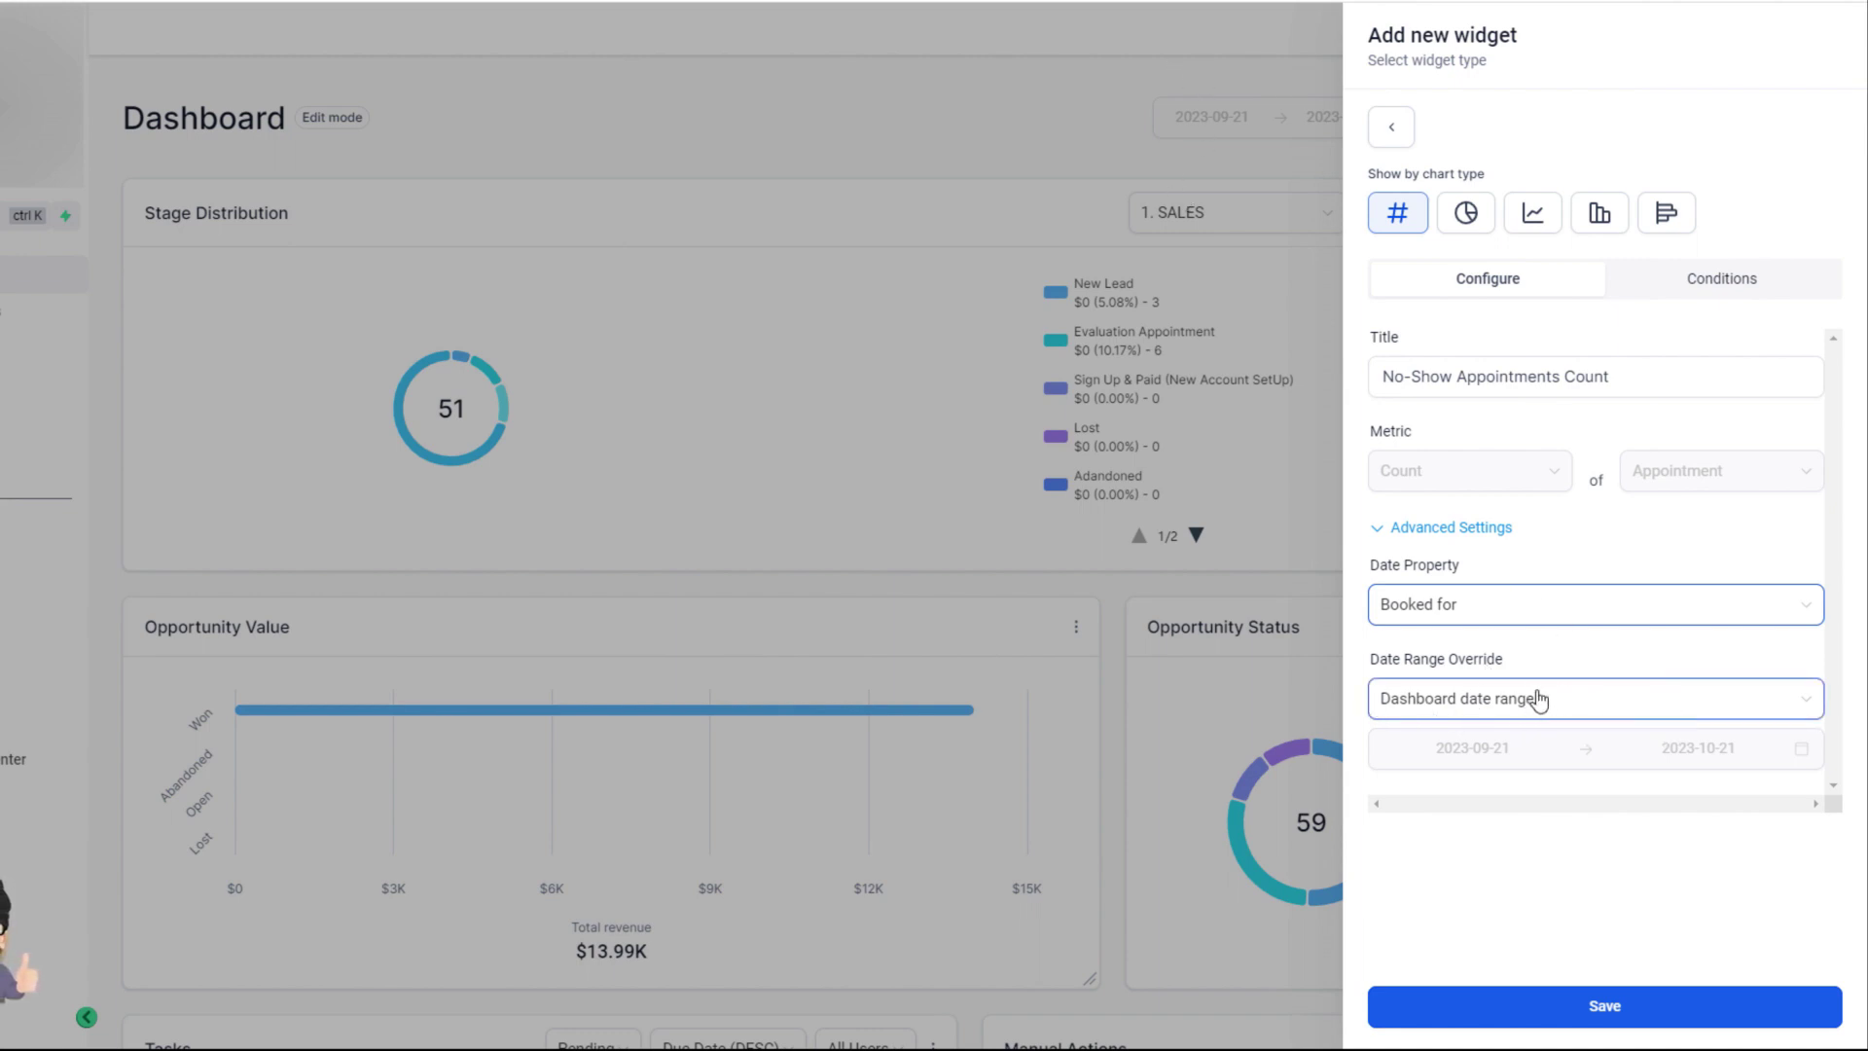
# Add a condition that Calendar Is Evaluation/Demo to the No-Show Appointments Count widget and save the widget
pyautogui.click(1754, 292)
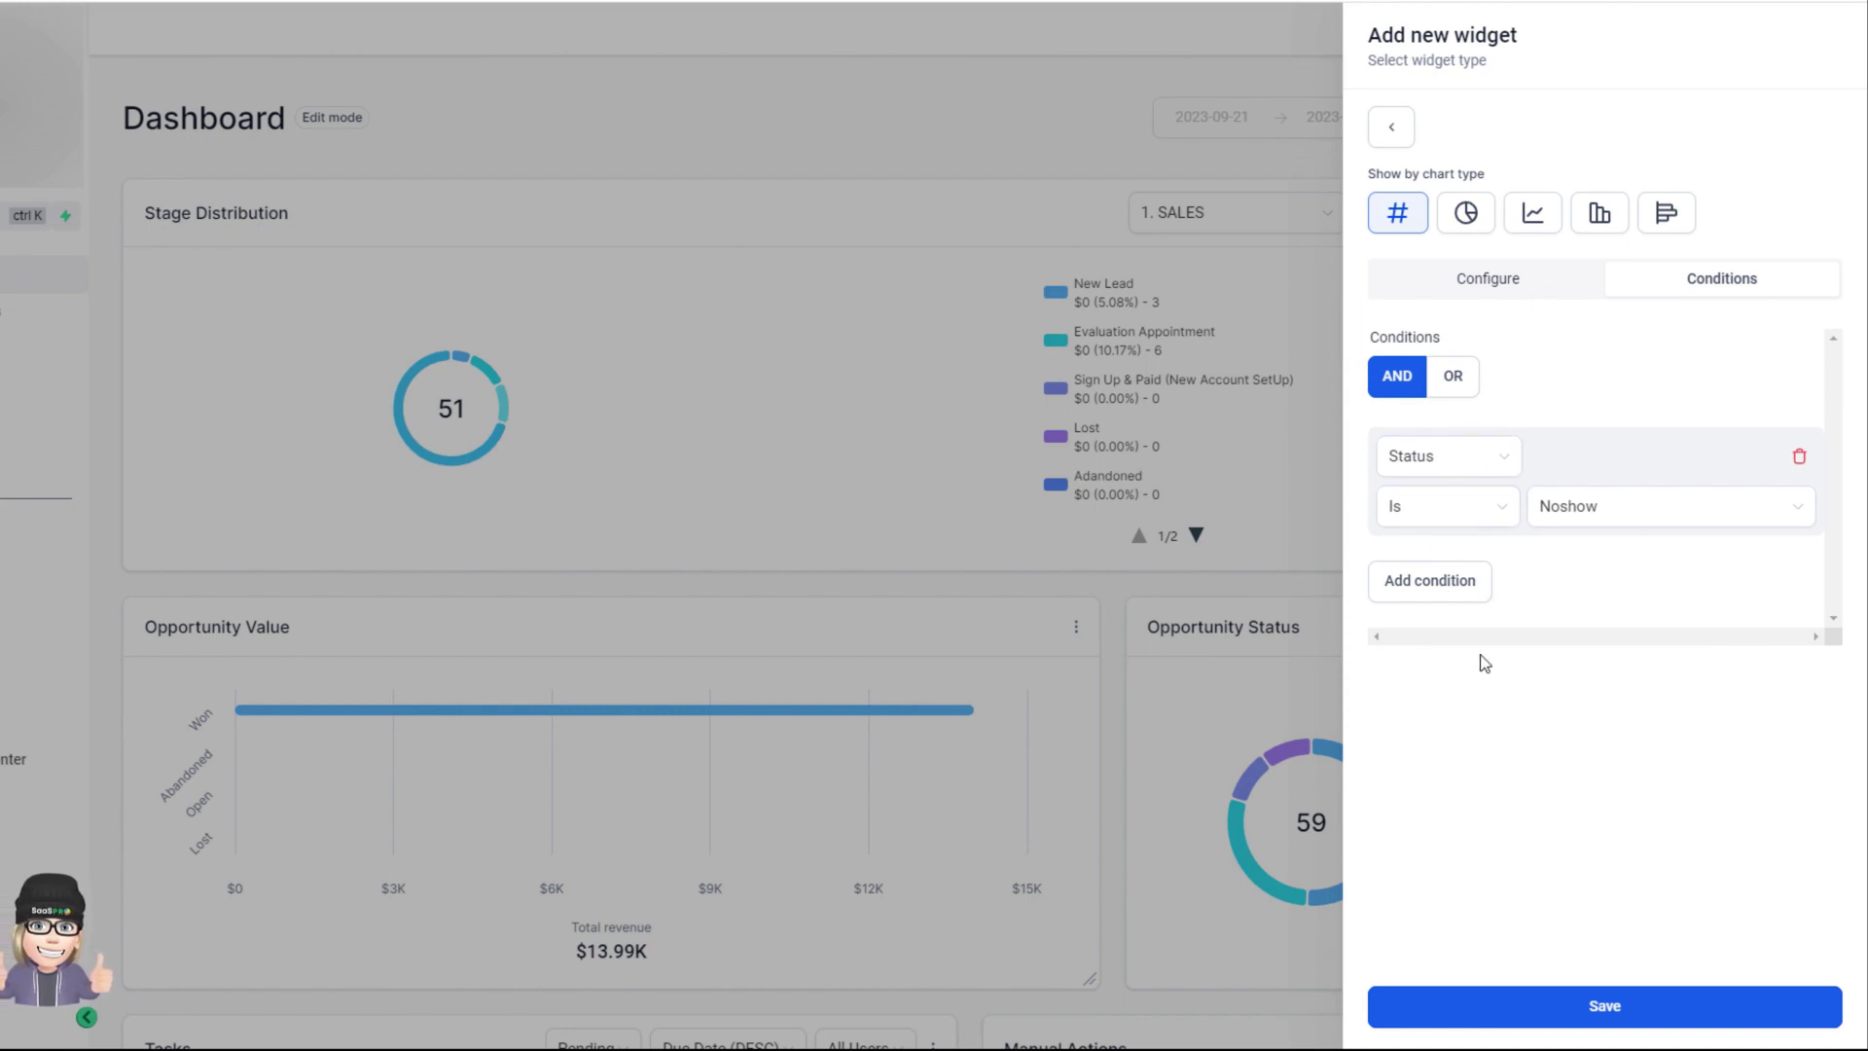
pyautogui.click(1421, 582)
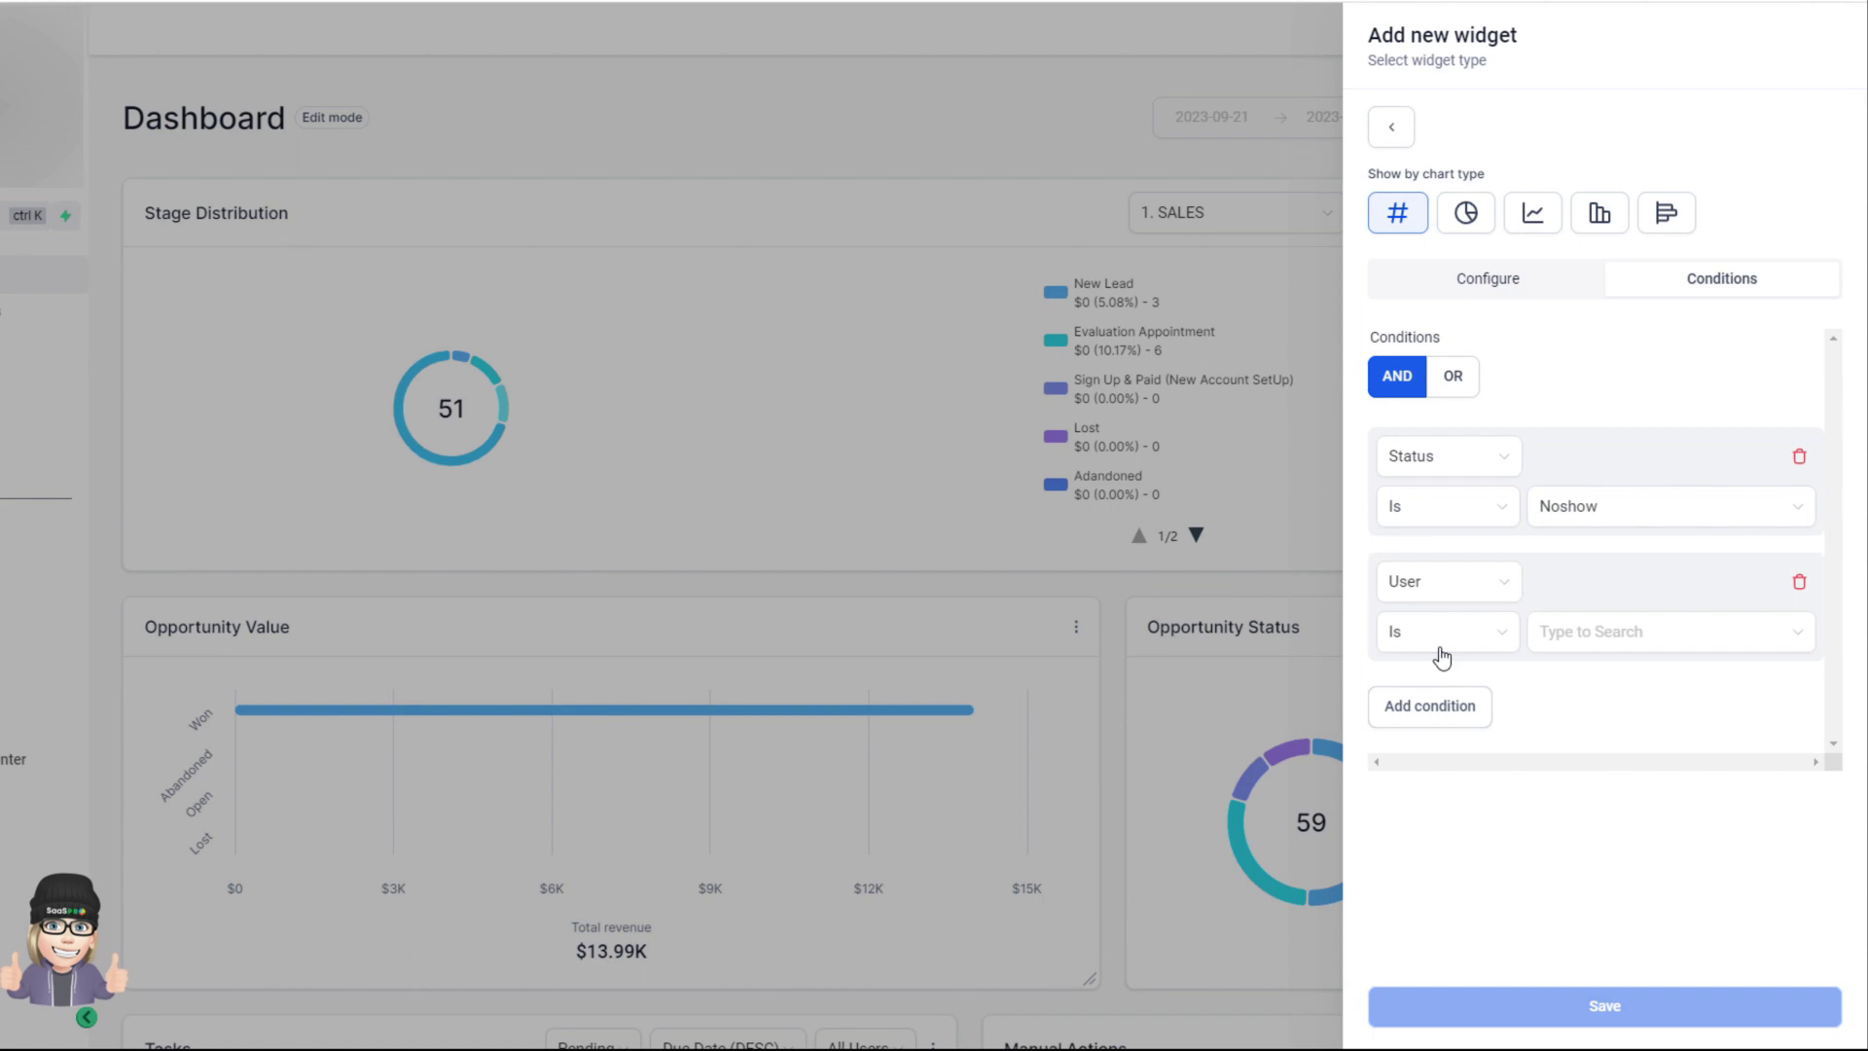
pyautogui.click(1417, 593)
pyautogui.click(1414, 592)
pyautogui.click(1412, 591)
pyautogui.click(1451, 701)
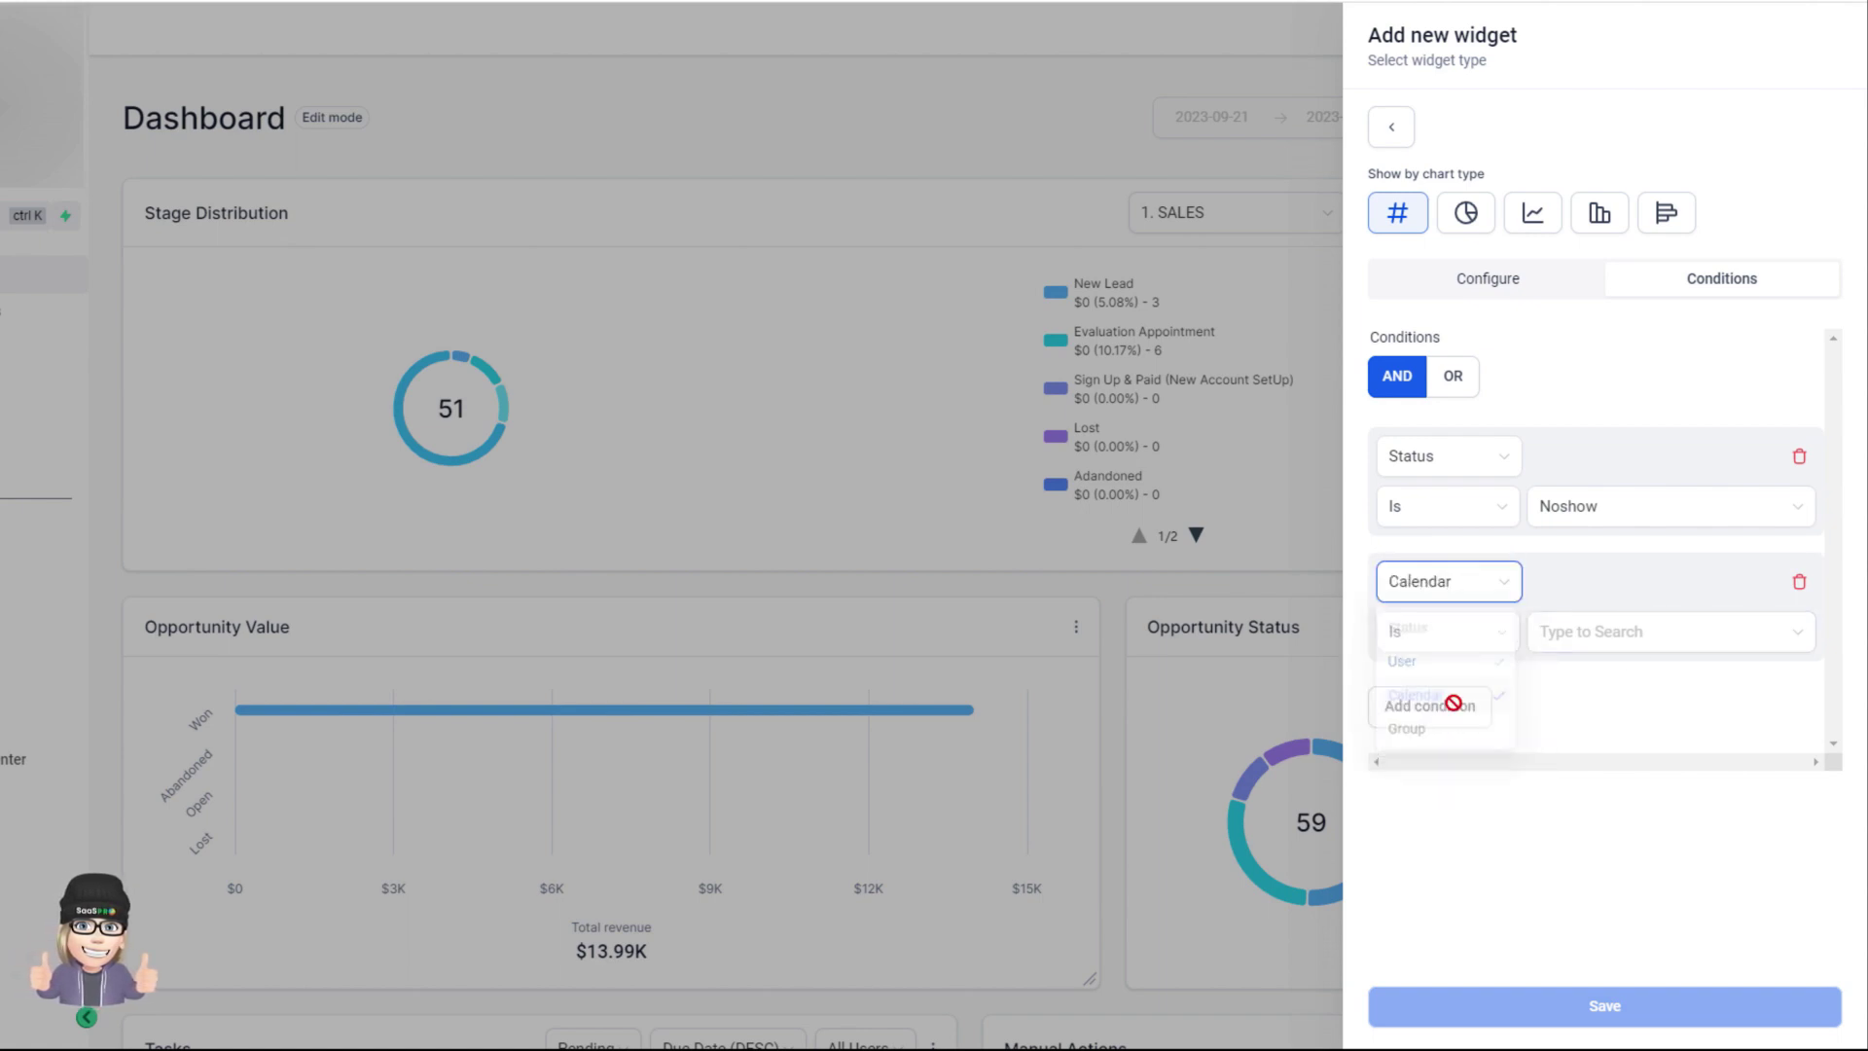
pyautogui.click(1618, 642)
pyautogui.click(1617, 687)
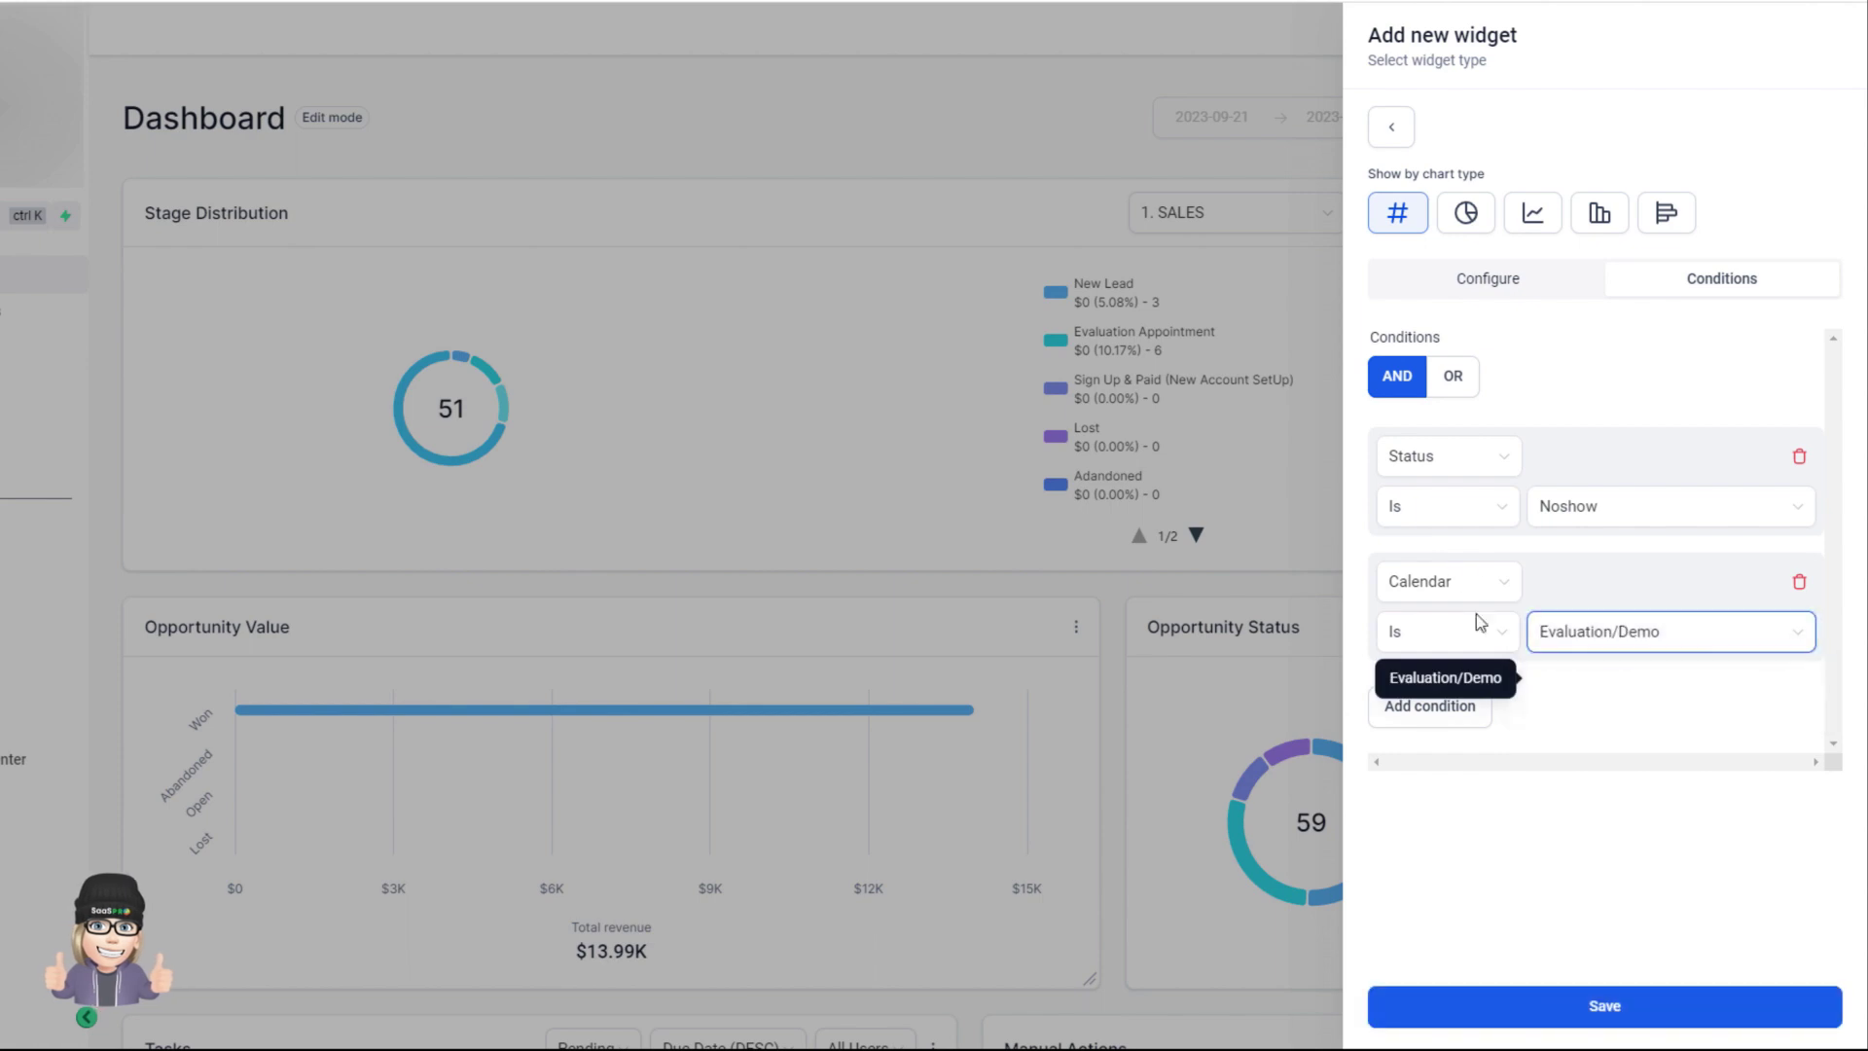
pyautogui.click(1645, 1011)
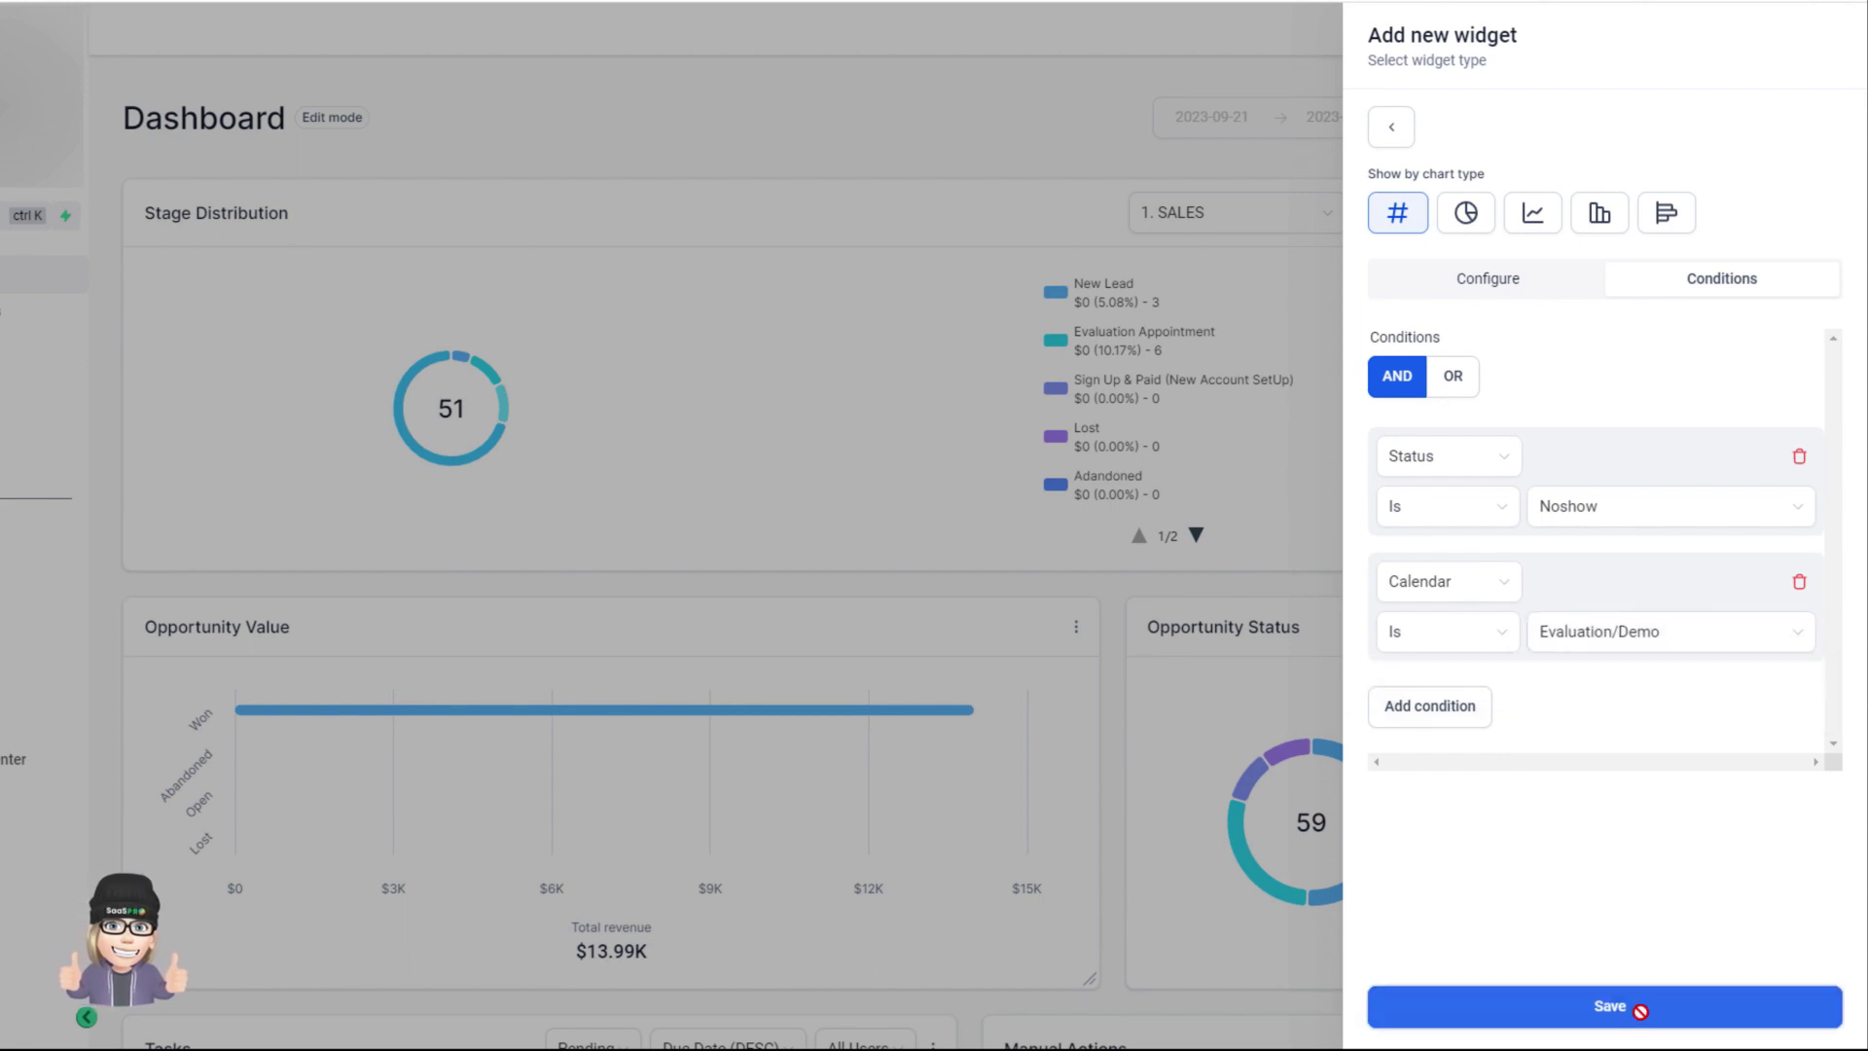
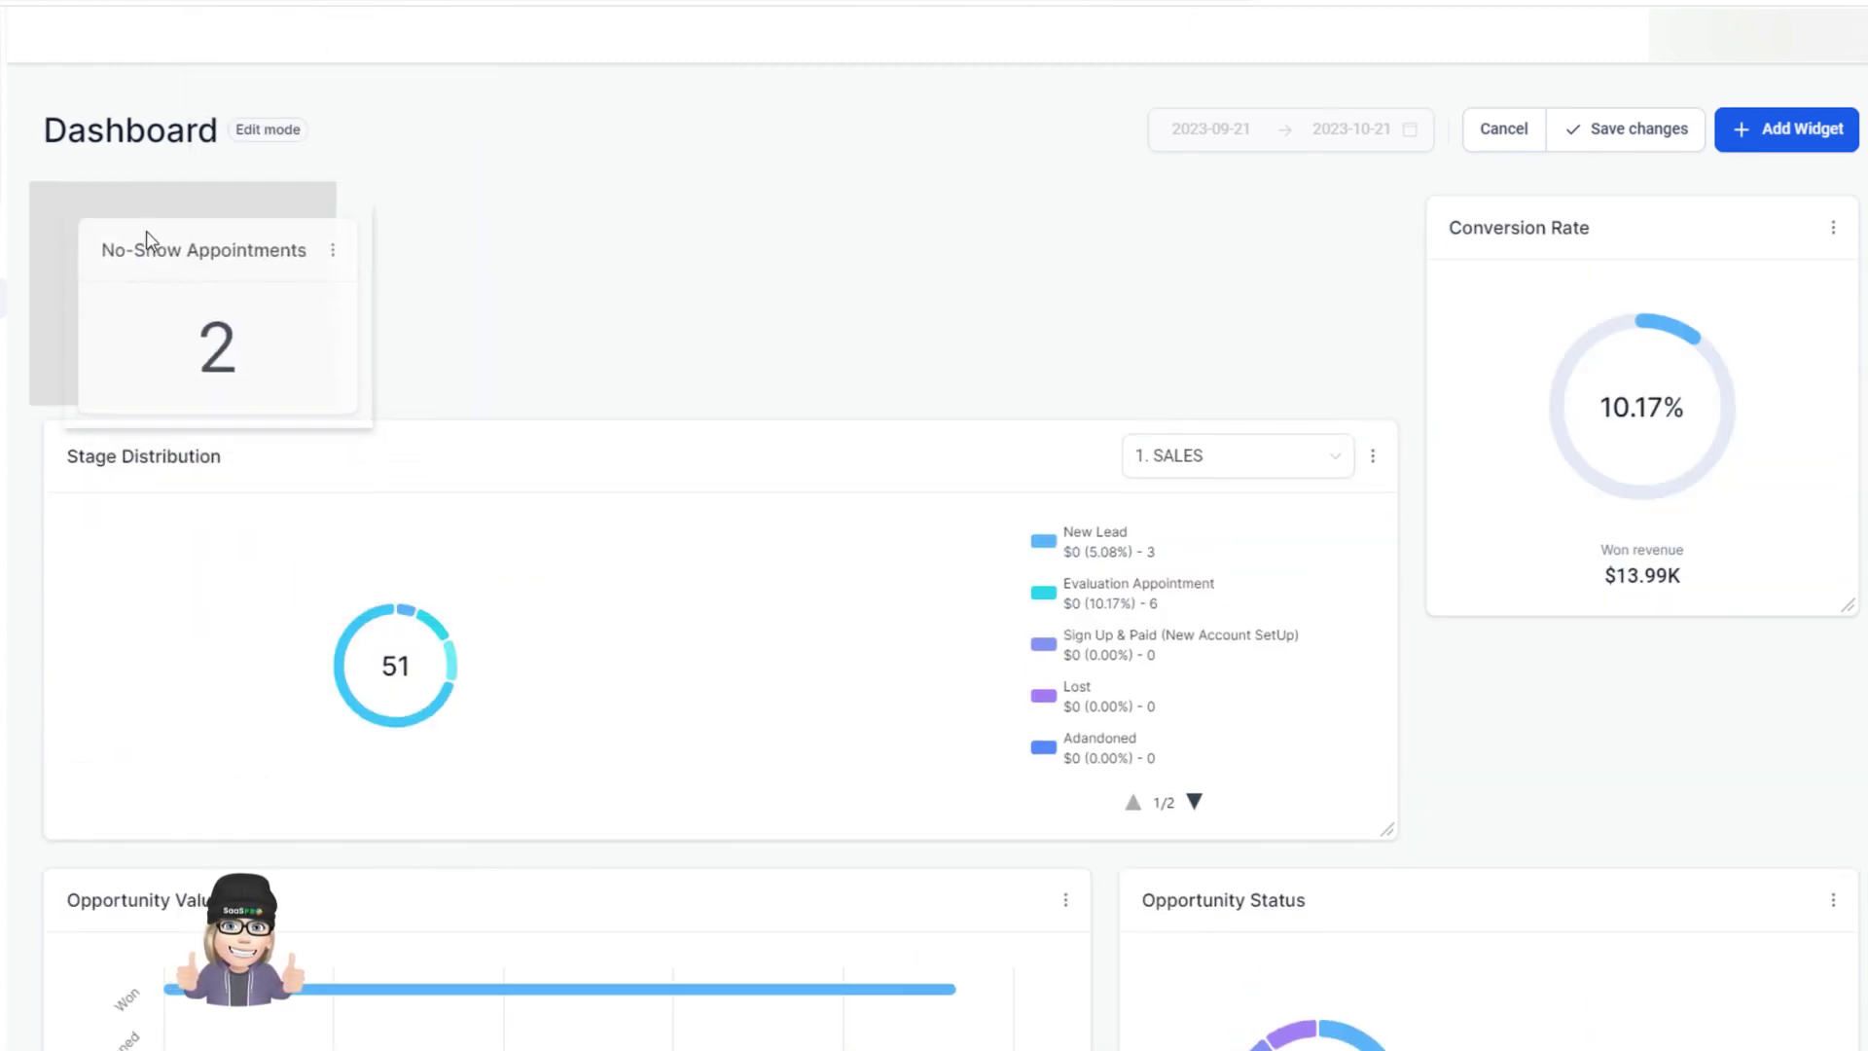
# Widen the No-Show Appointments Count widget until its full title fits and save the dashboard changes
pyautogui.moveTo(311, 385); pyautogui.dragTo(428, 383)
pyautogui.click(1661, 144)
# Set the dashboard date range to 2023-10-01 through 2023-10-21
pyautogui.click(1503, 133)
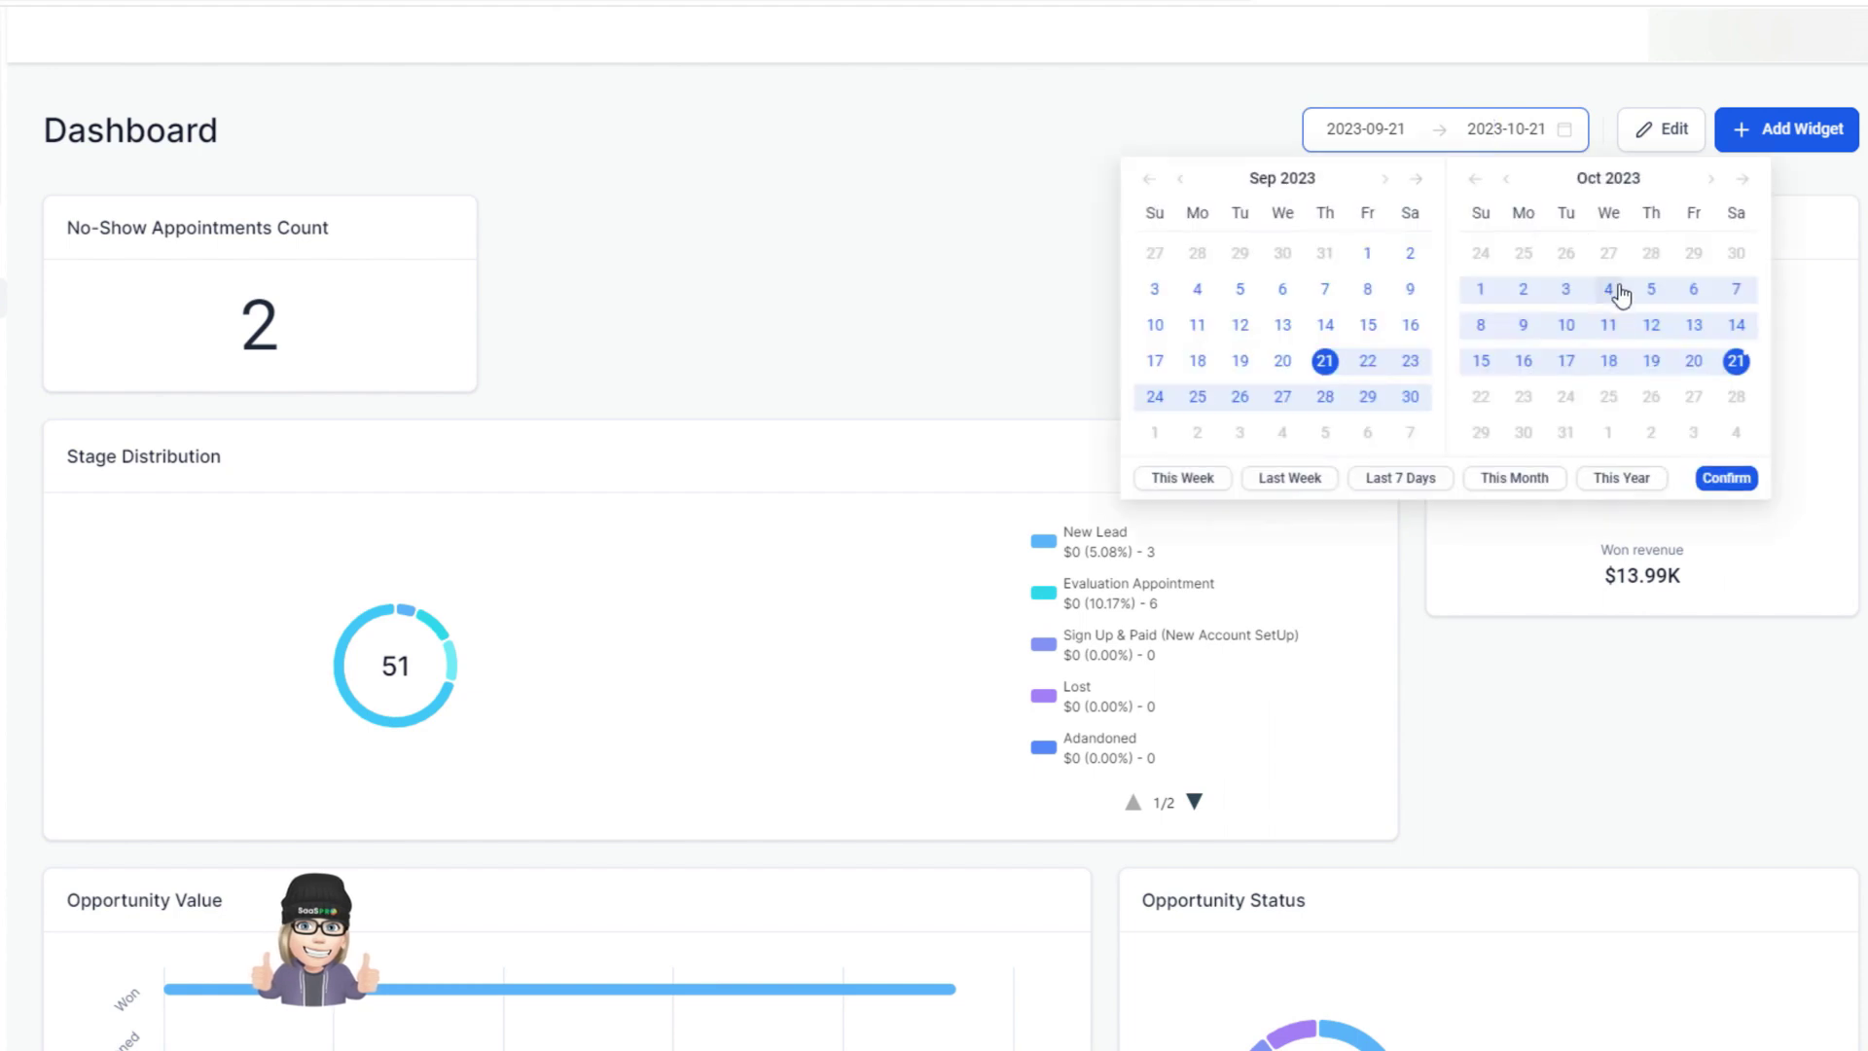
pyautogui.click(1481, 290)
pyautogui.click(1737, 362)
pyautogui.click(1726, 479)
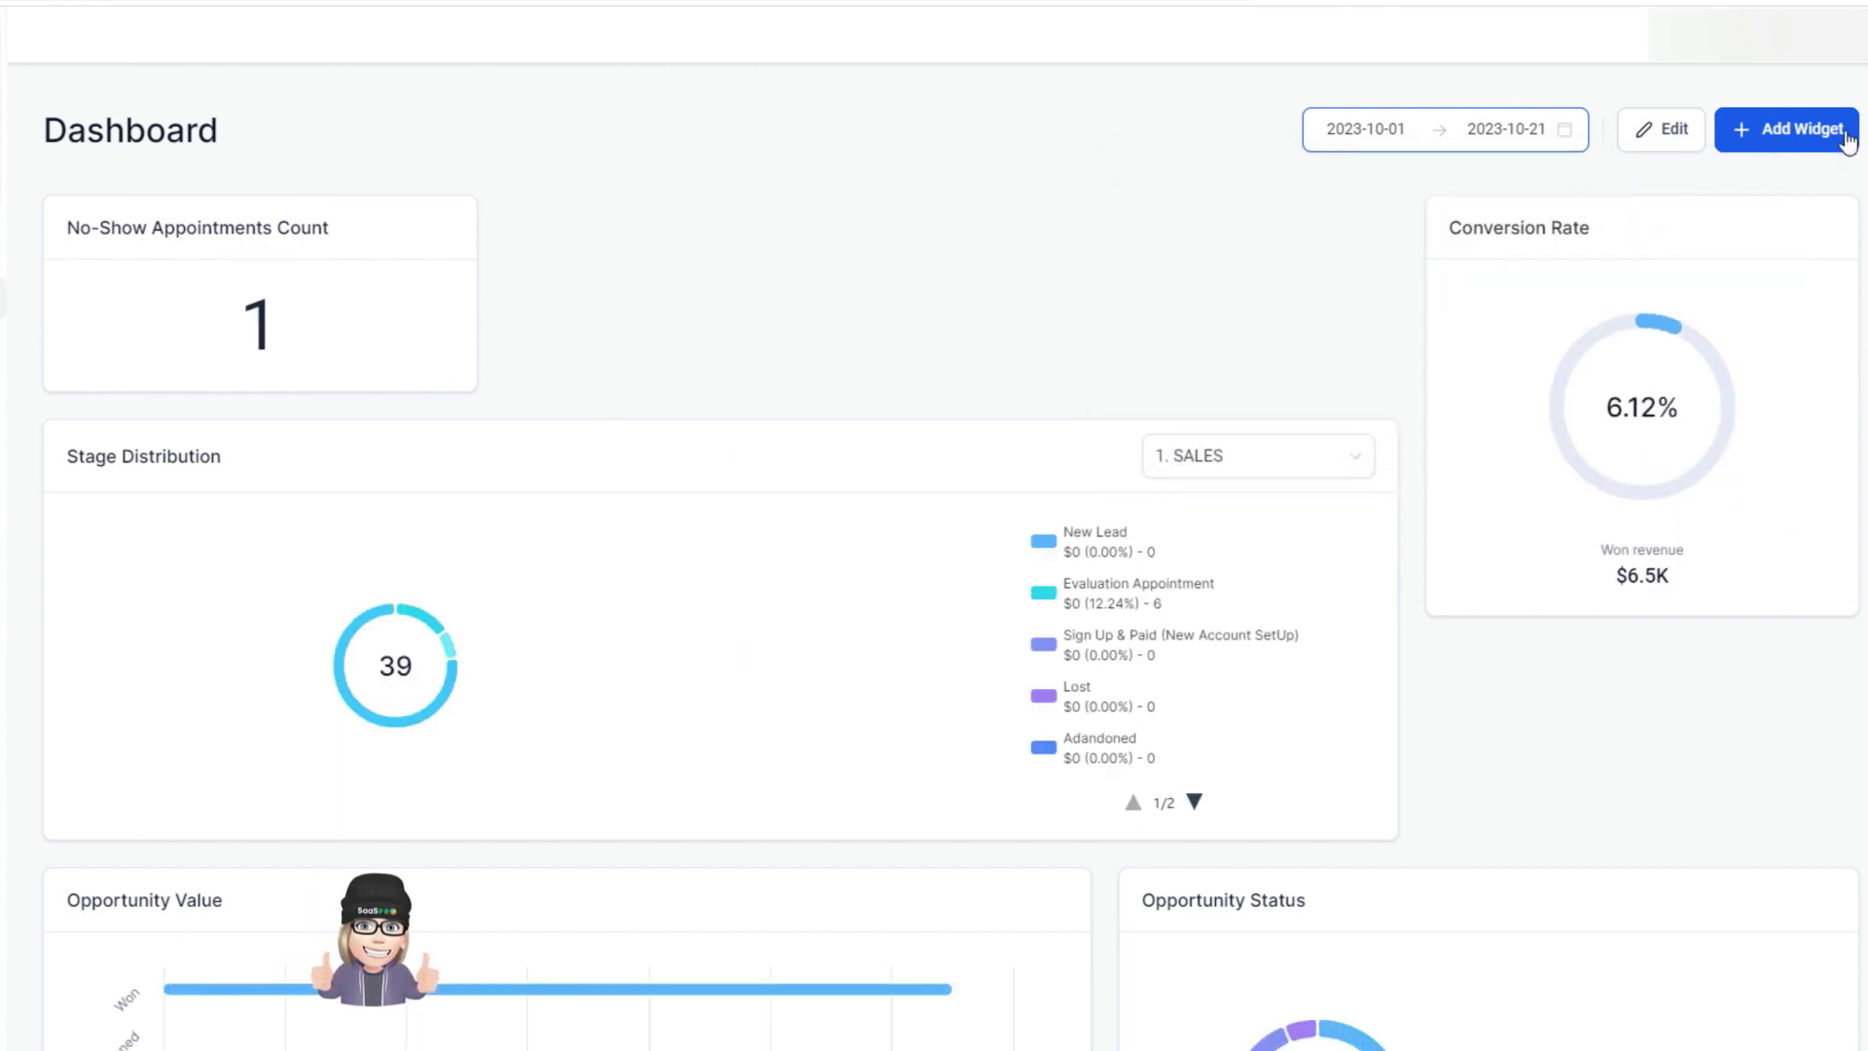
# Start adding another widget and choose Showed Appointments Count from the Appointments category
pyautogui.click(1786, 129)
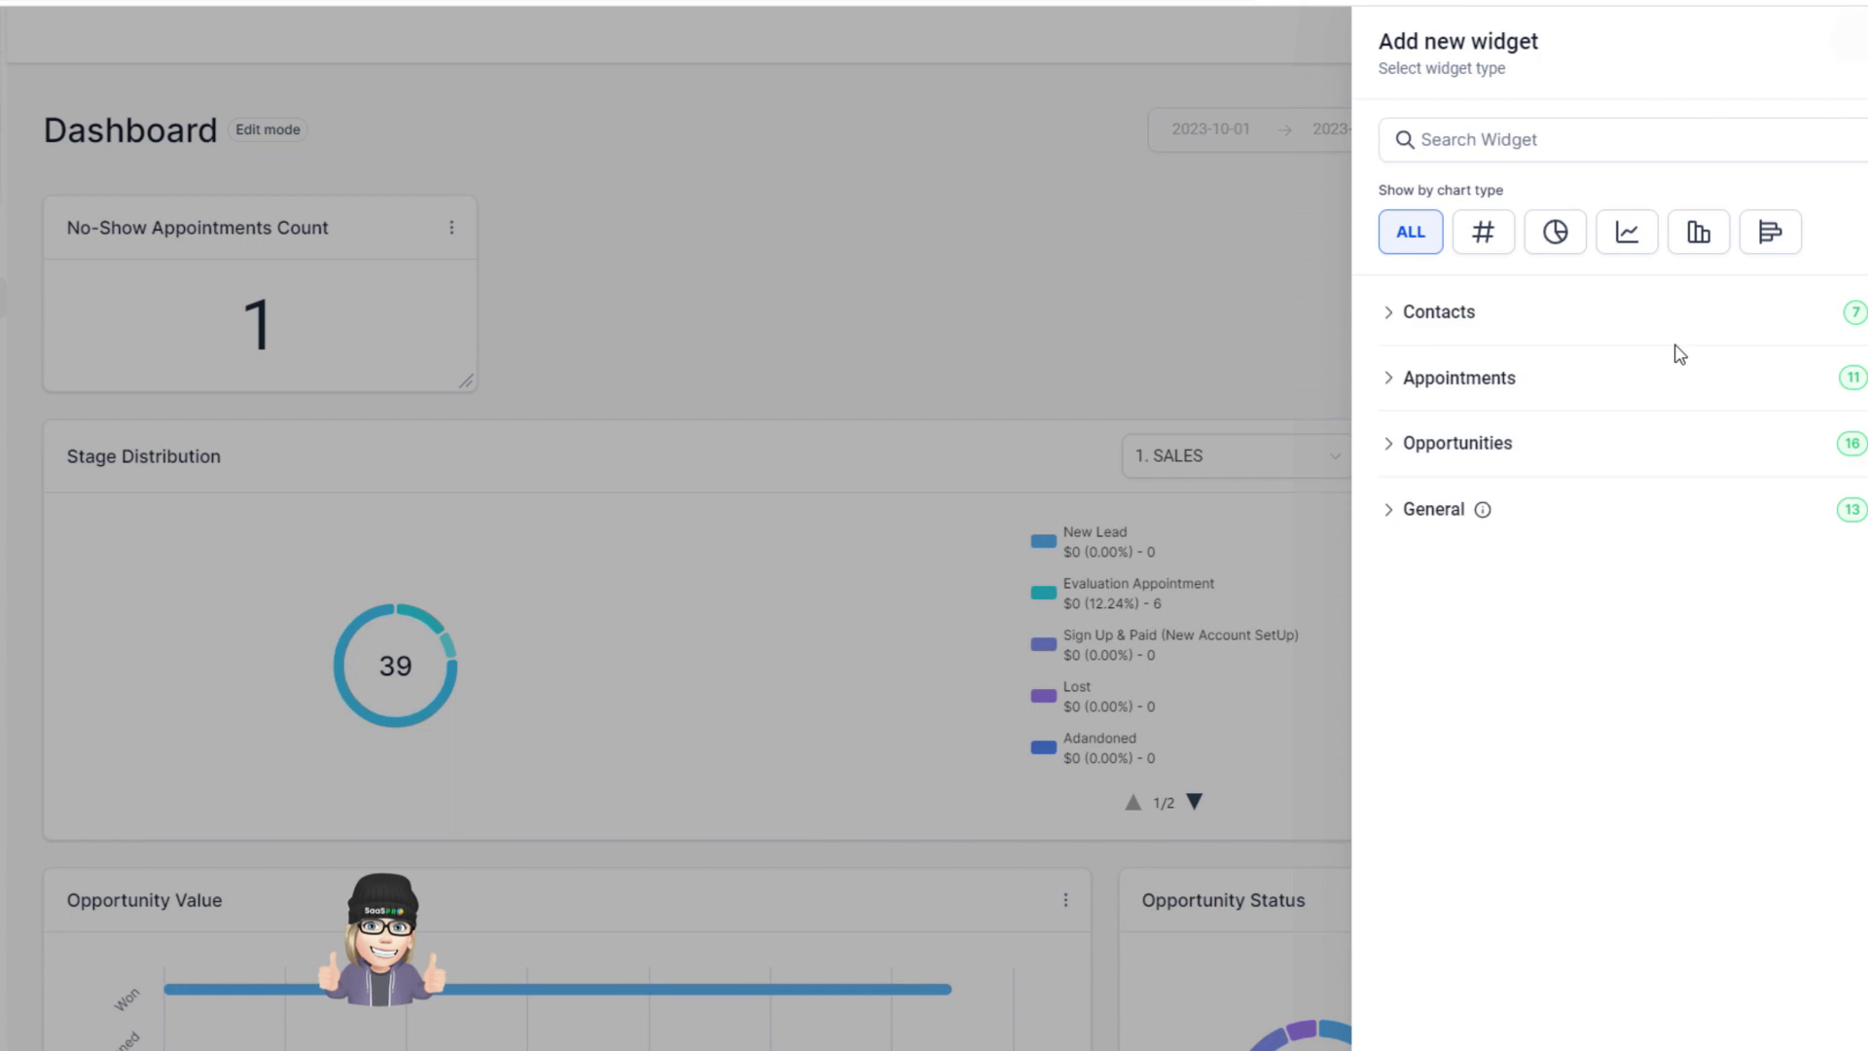
pyautogui.click(1485, 391)
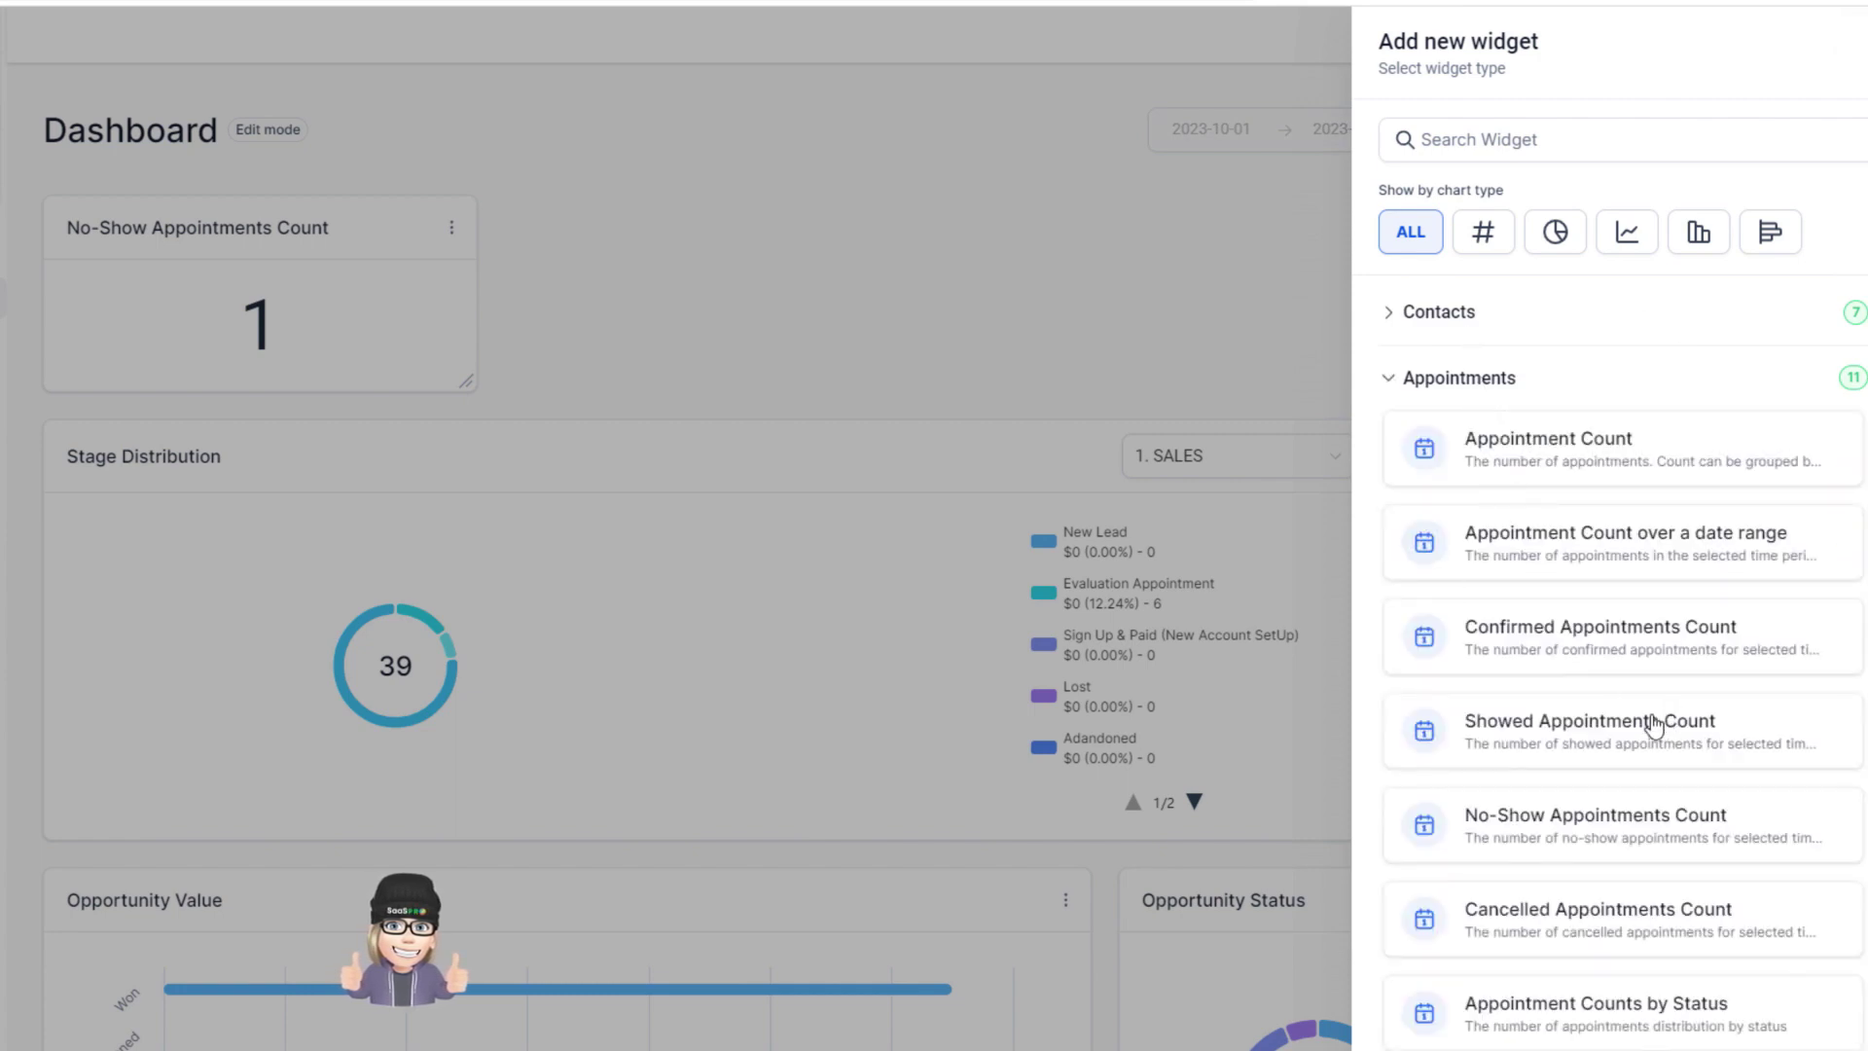
pyautogui.scroll(-1, 1654, 718)
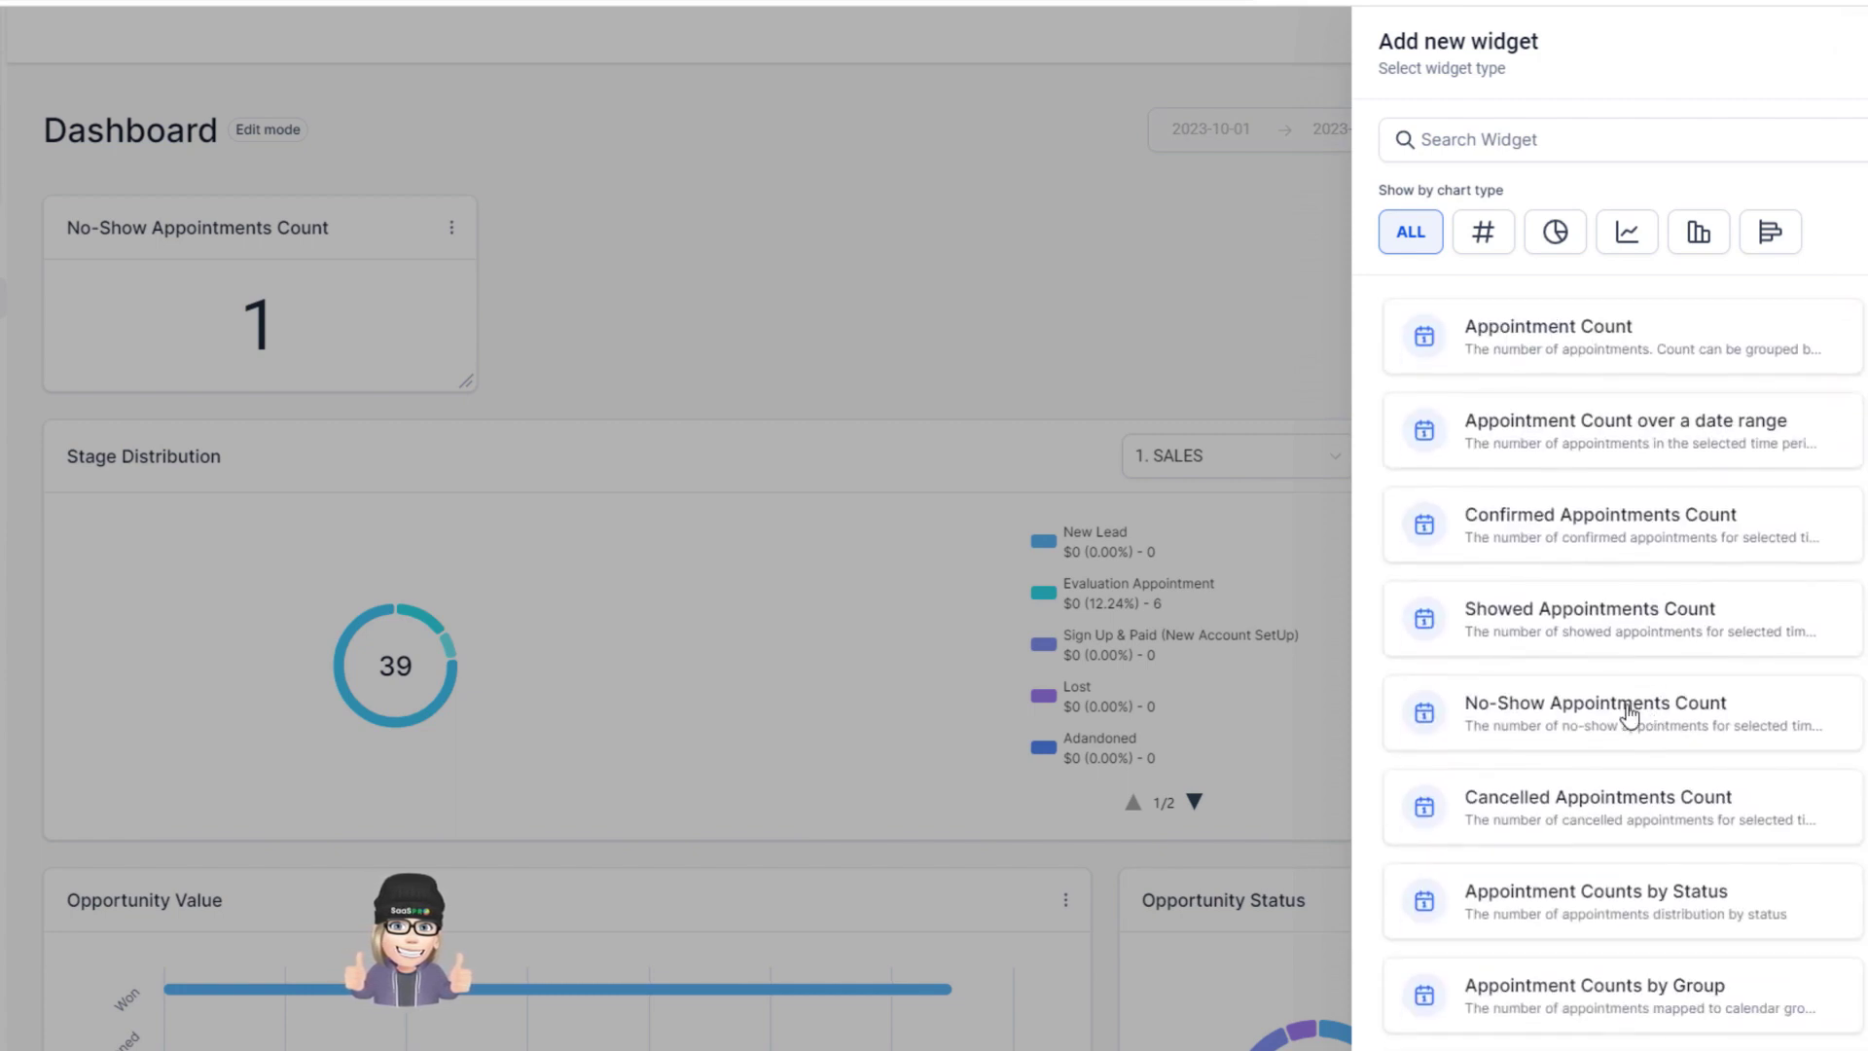
pyautogui.click(1574, 638)
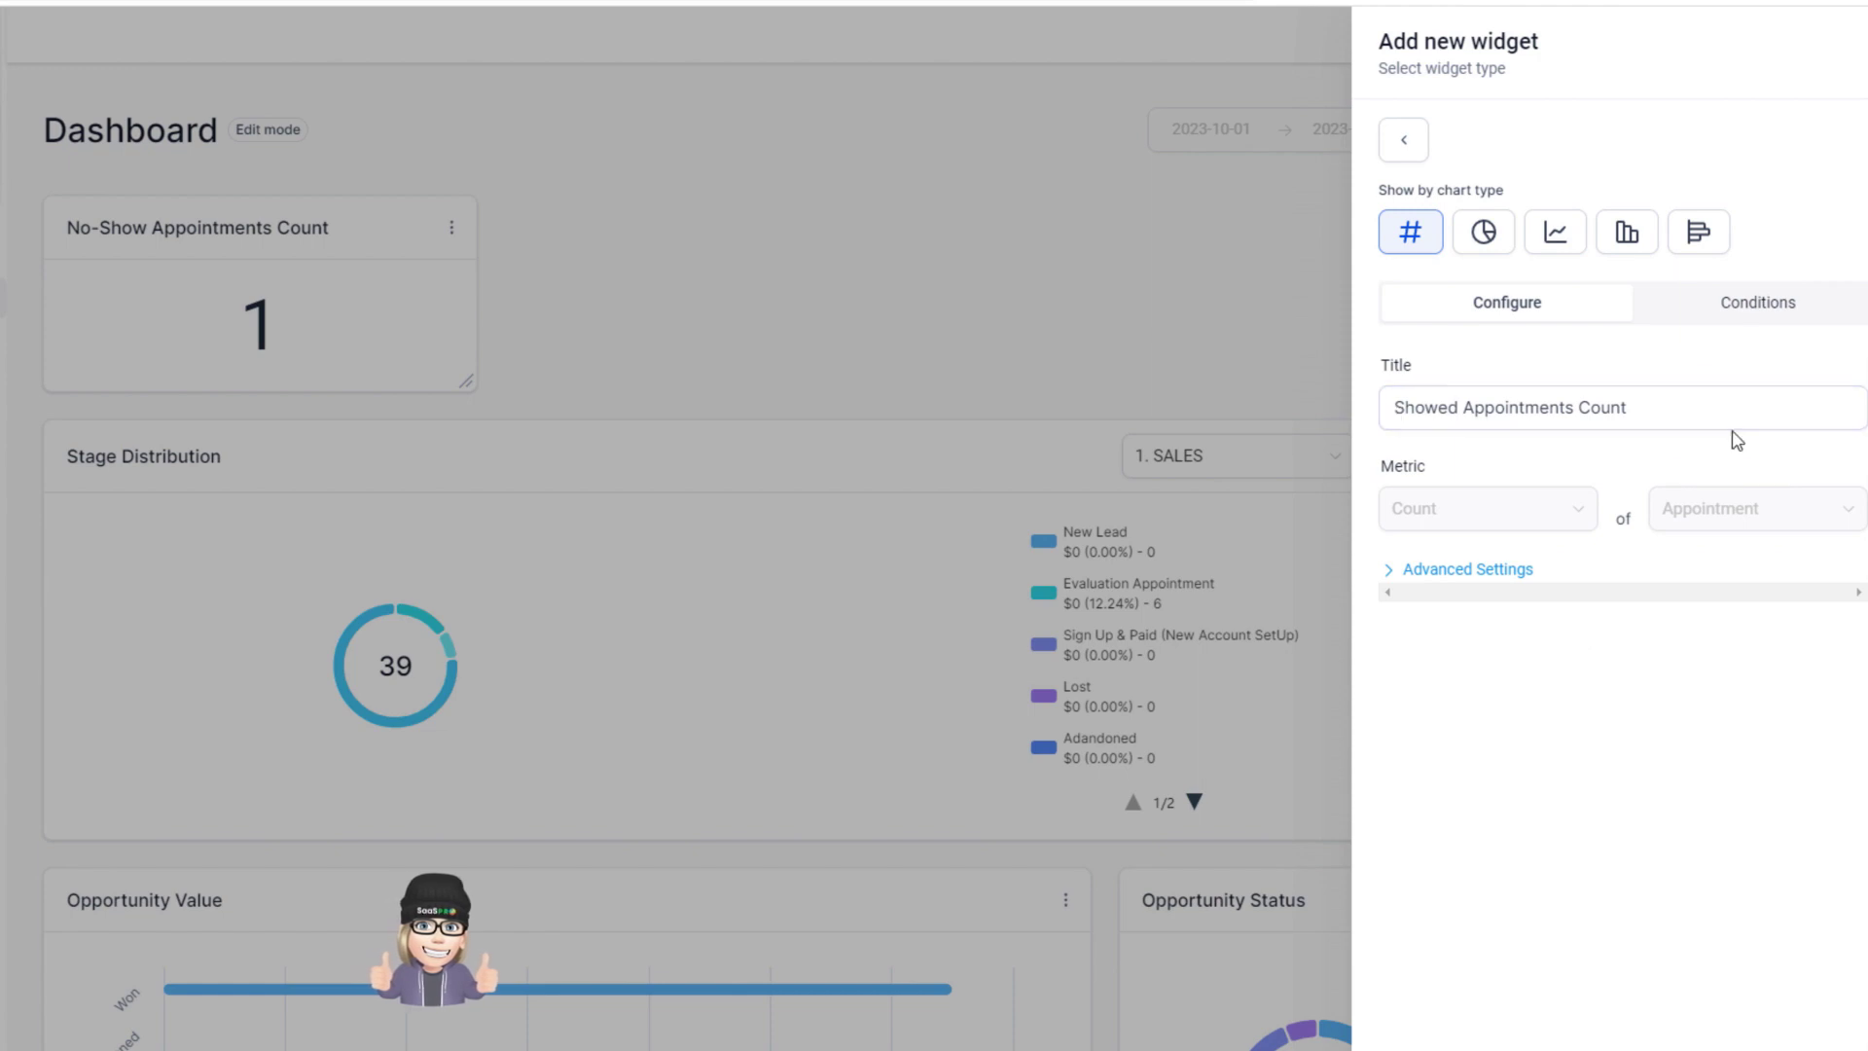
# Add a Calendar condition to the Showed Appointments Count widget, save it, and widen it on the dashboard to match the No-Show widget
pyautogui.click(1750, 324)
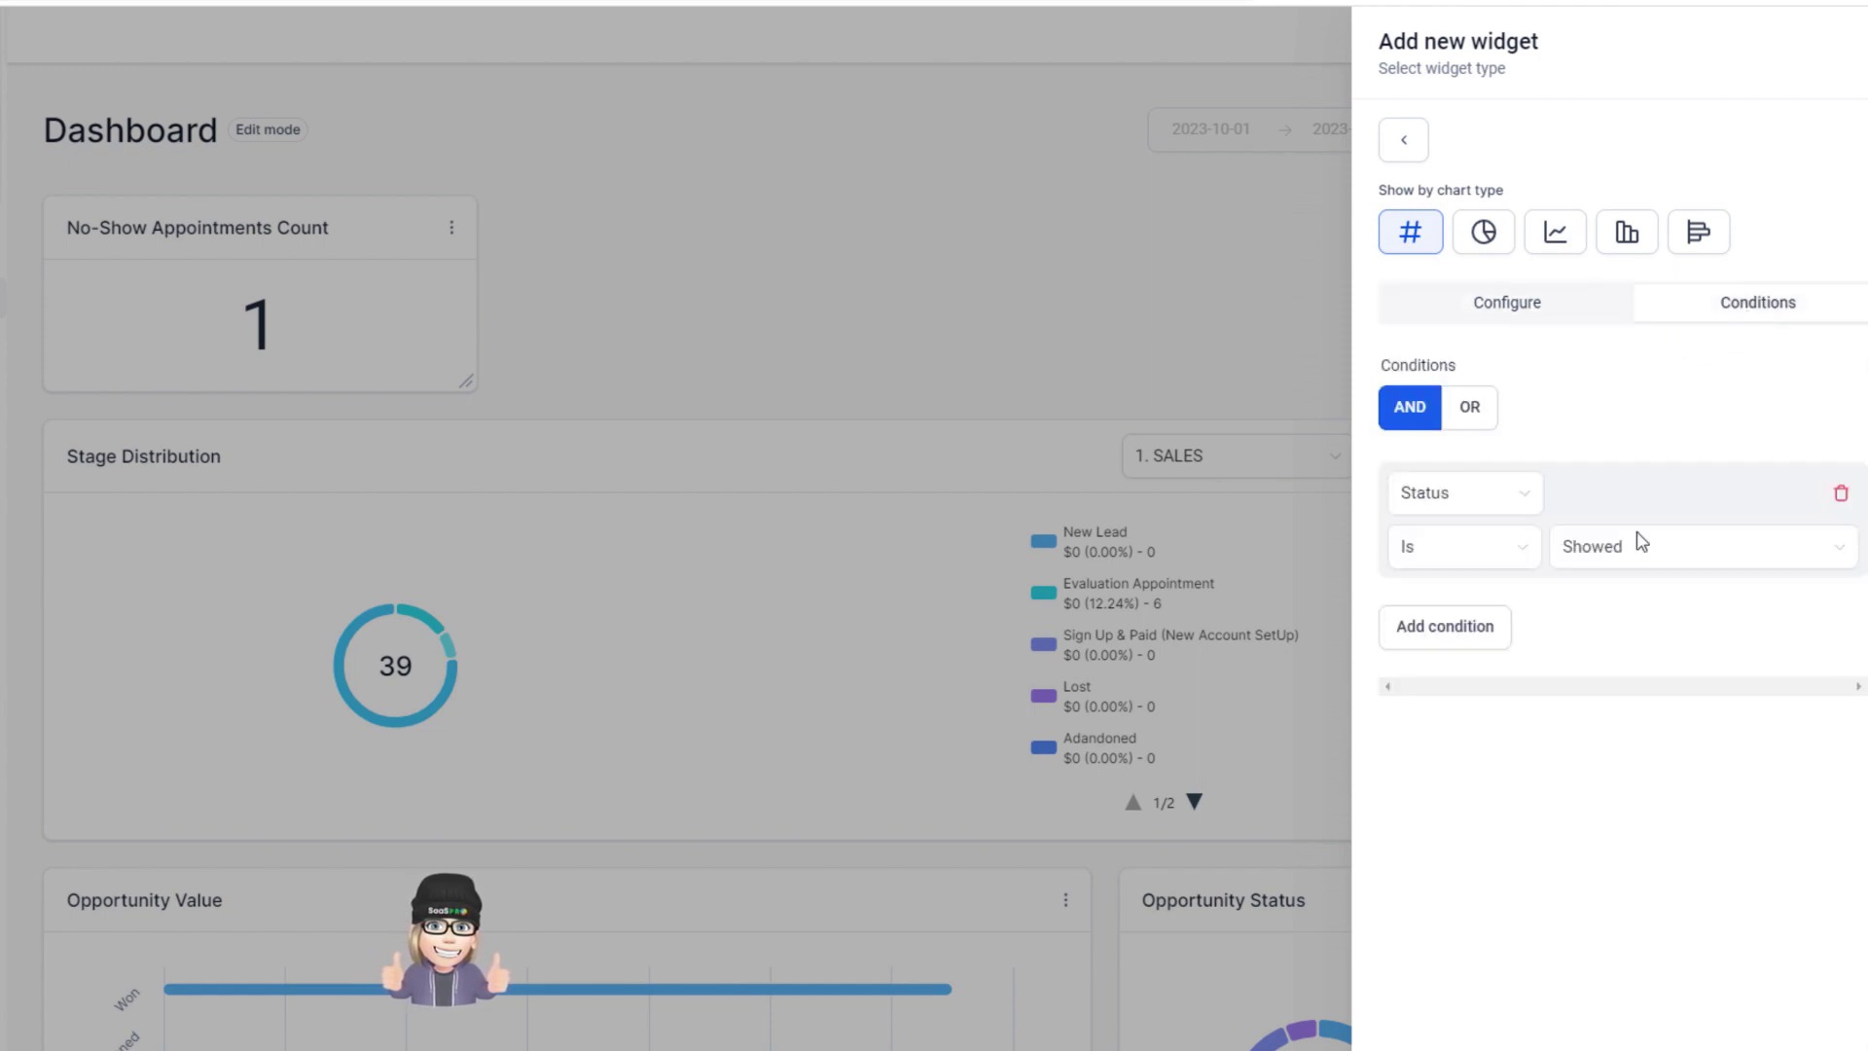
pyautogui.click(1498, 639)
pyautogui.click(1464, 627)
pyautogui.click(1472, 759)
pyautogui.click(1644, 681)
pyautogui.click(1696, 750)
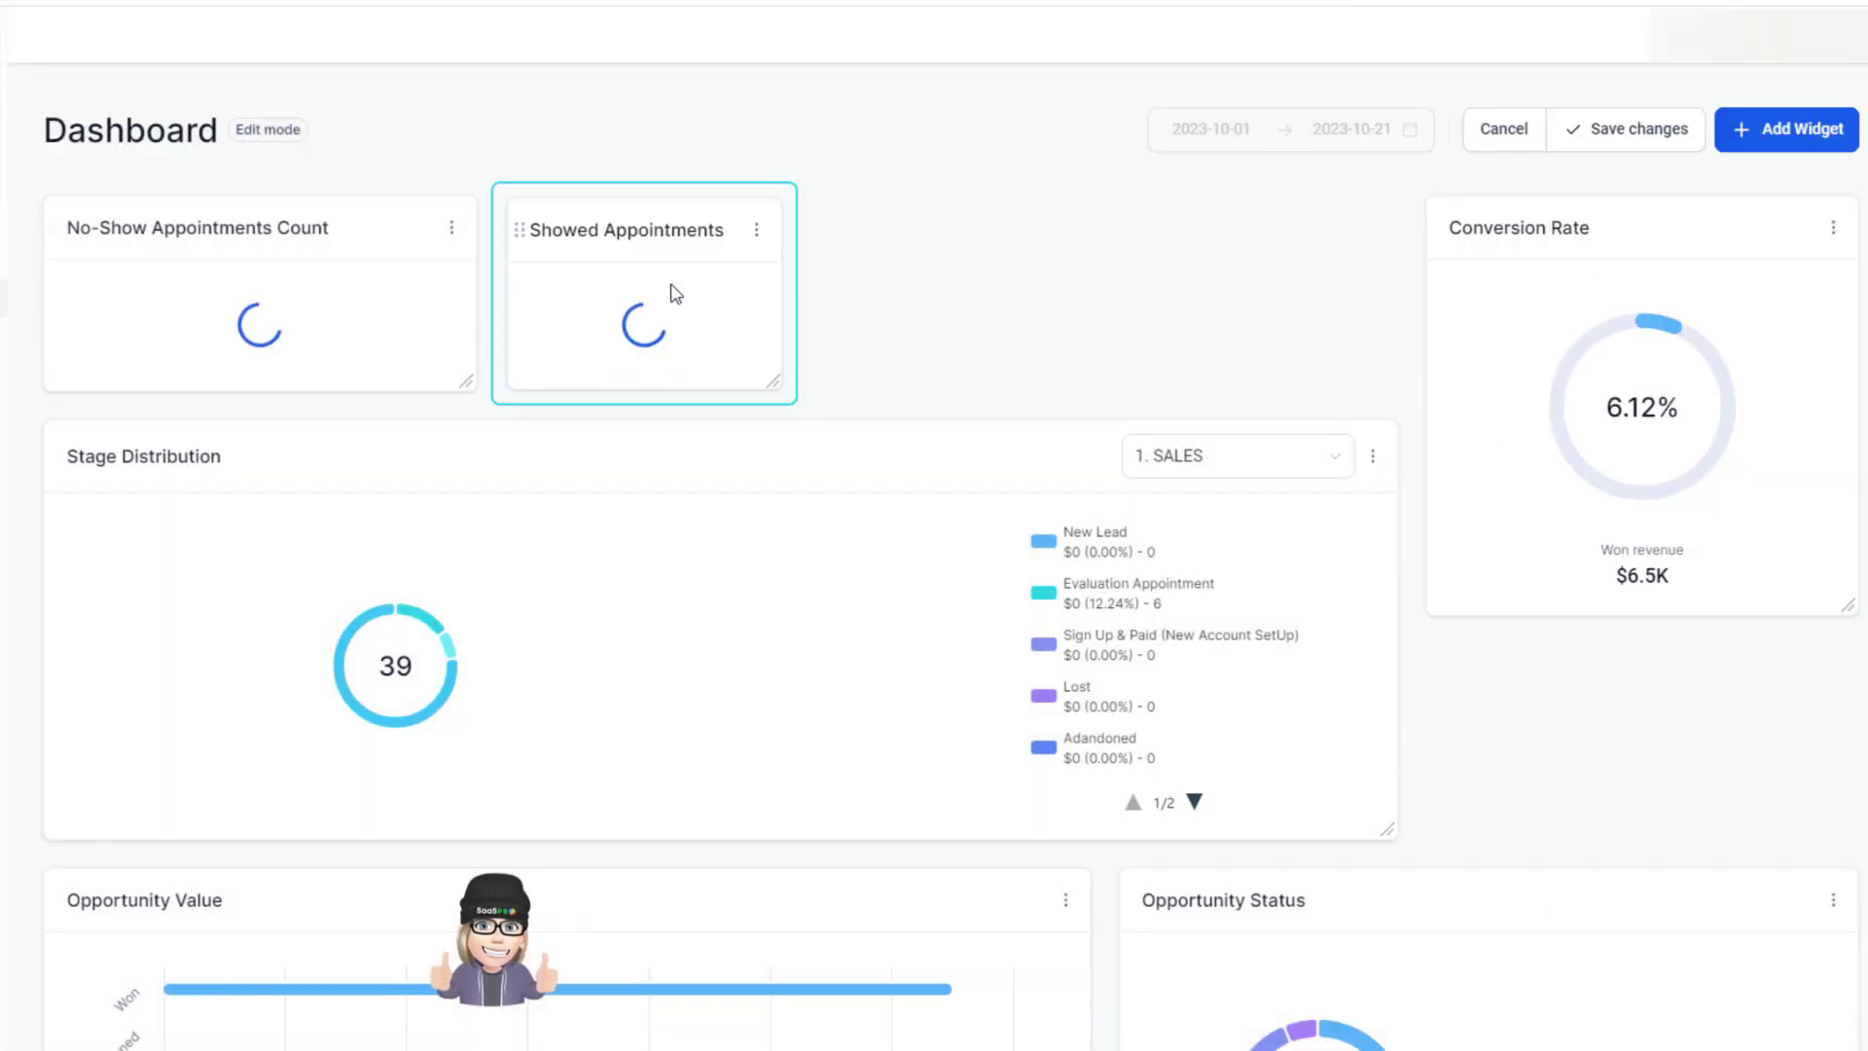
pyautogui.moveTo(765, 379); pyautogui.dragTo(846, 371)
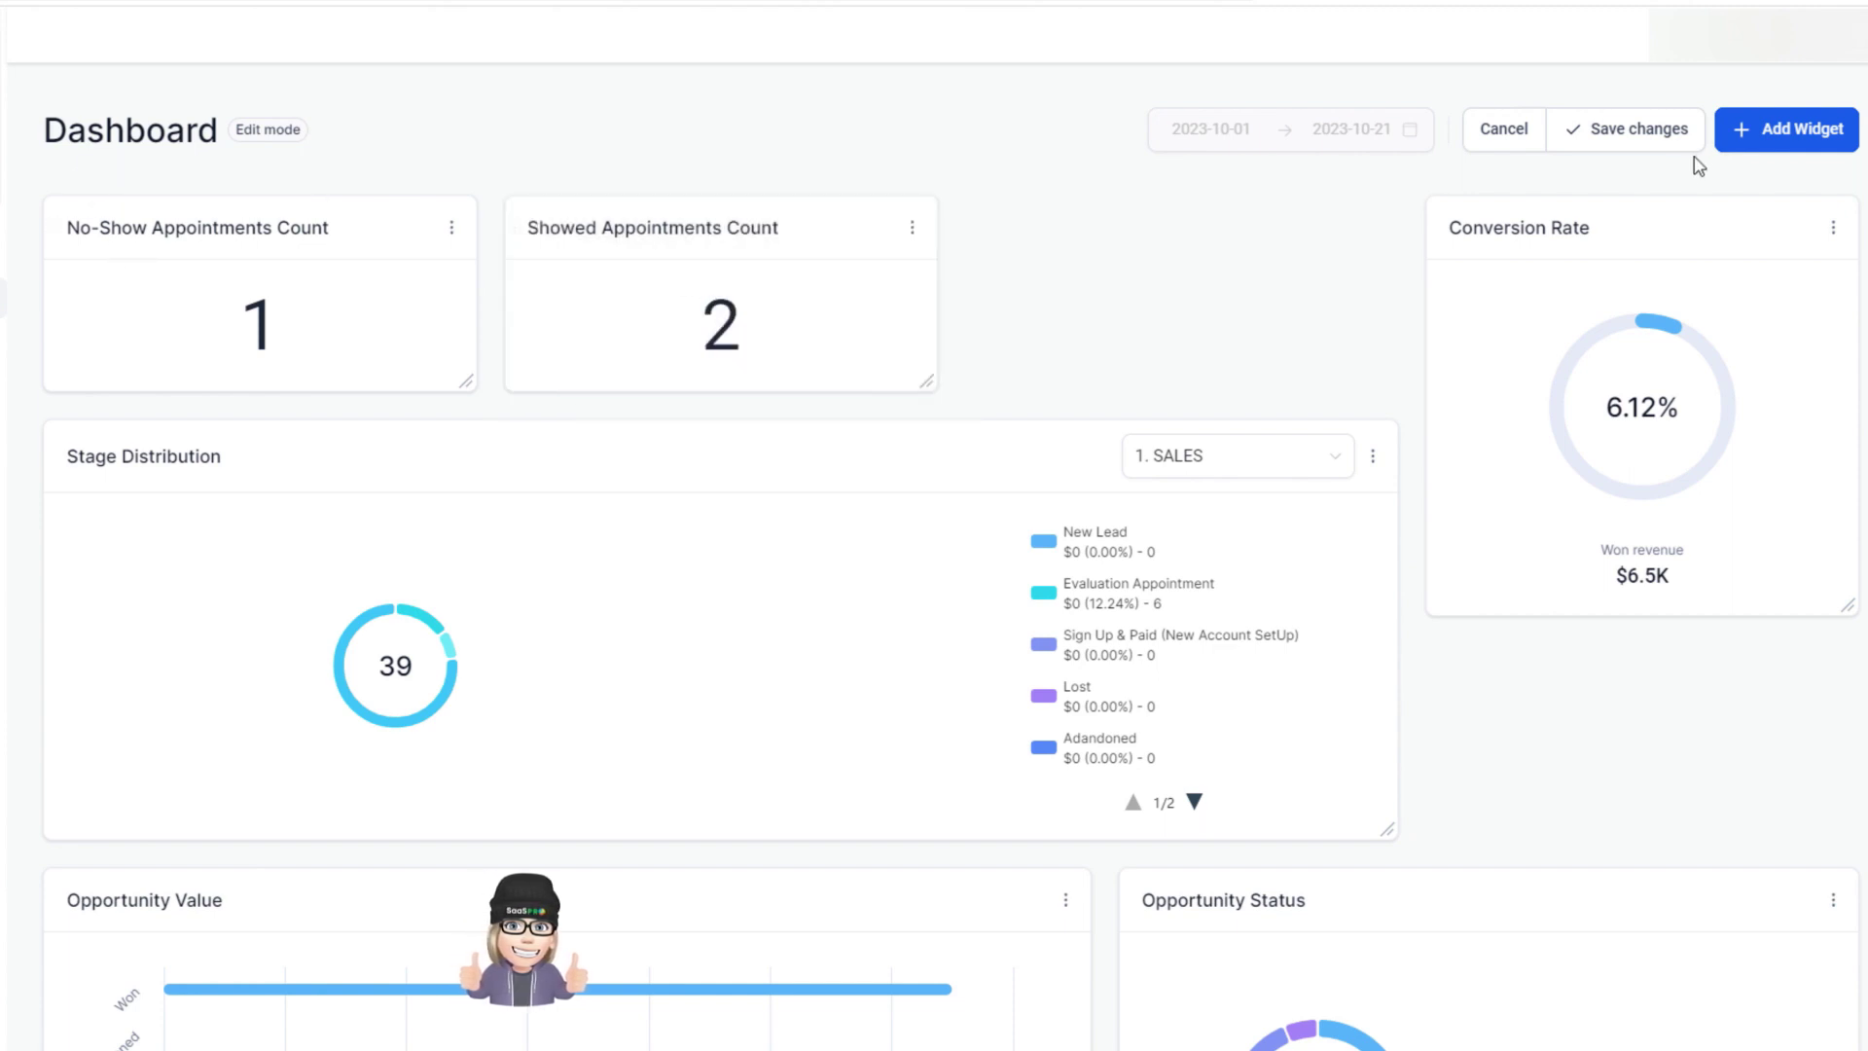
# Start adding another widget and choose Cancelled Appointments Count from the Appointments category
pyautogui.click(1767, 146)
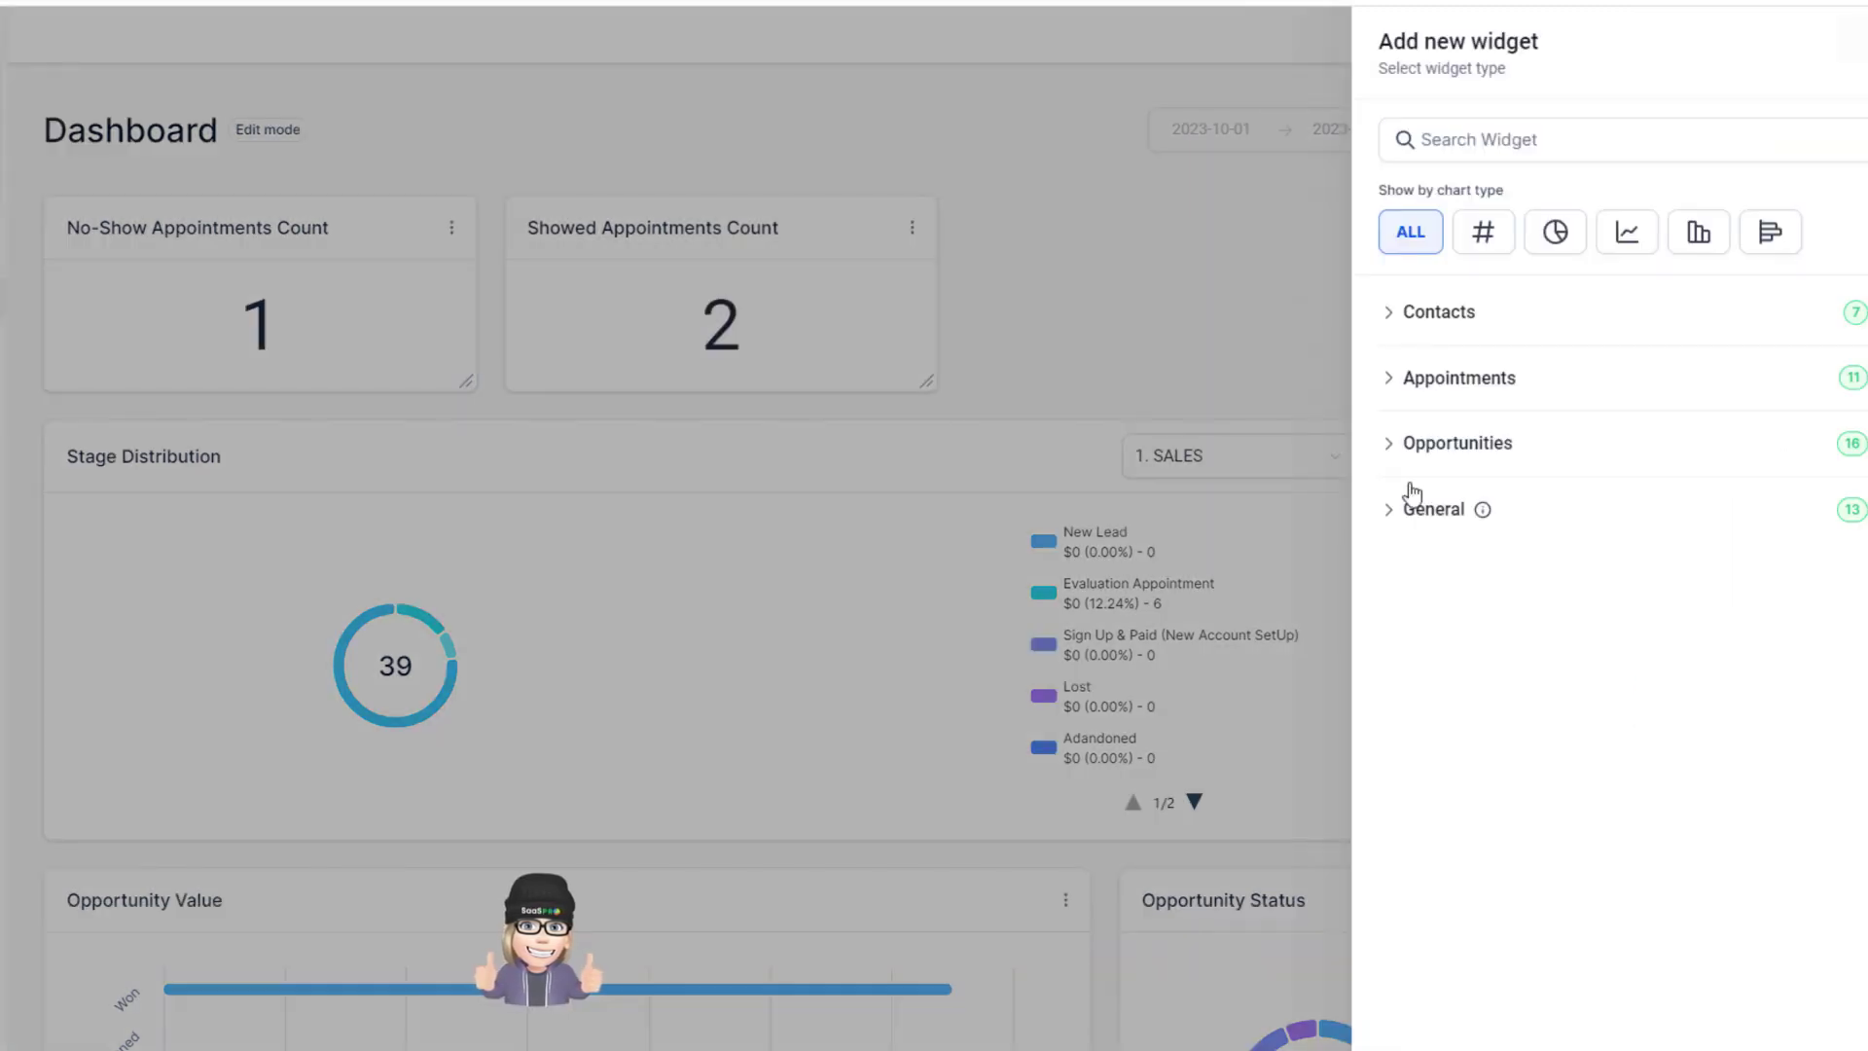
pyautogui.click(1464, 379)
pyautogui.scroll(-2, 1543, 775)
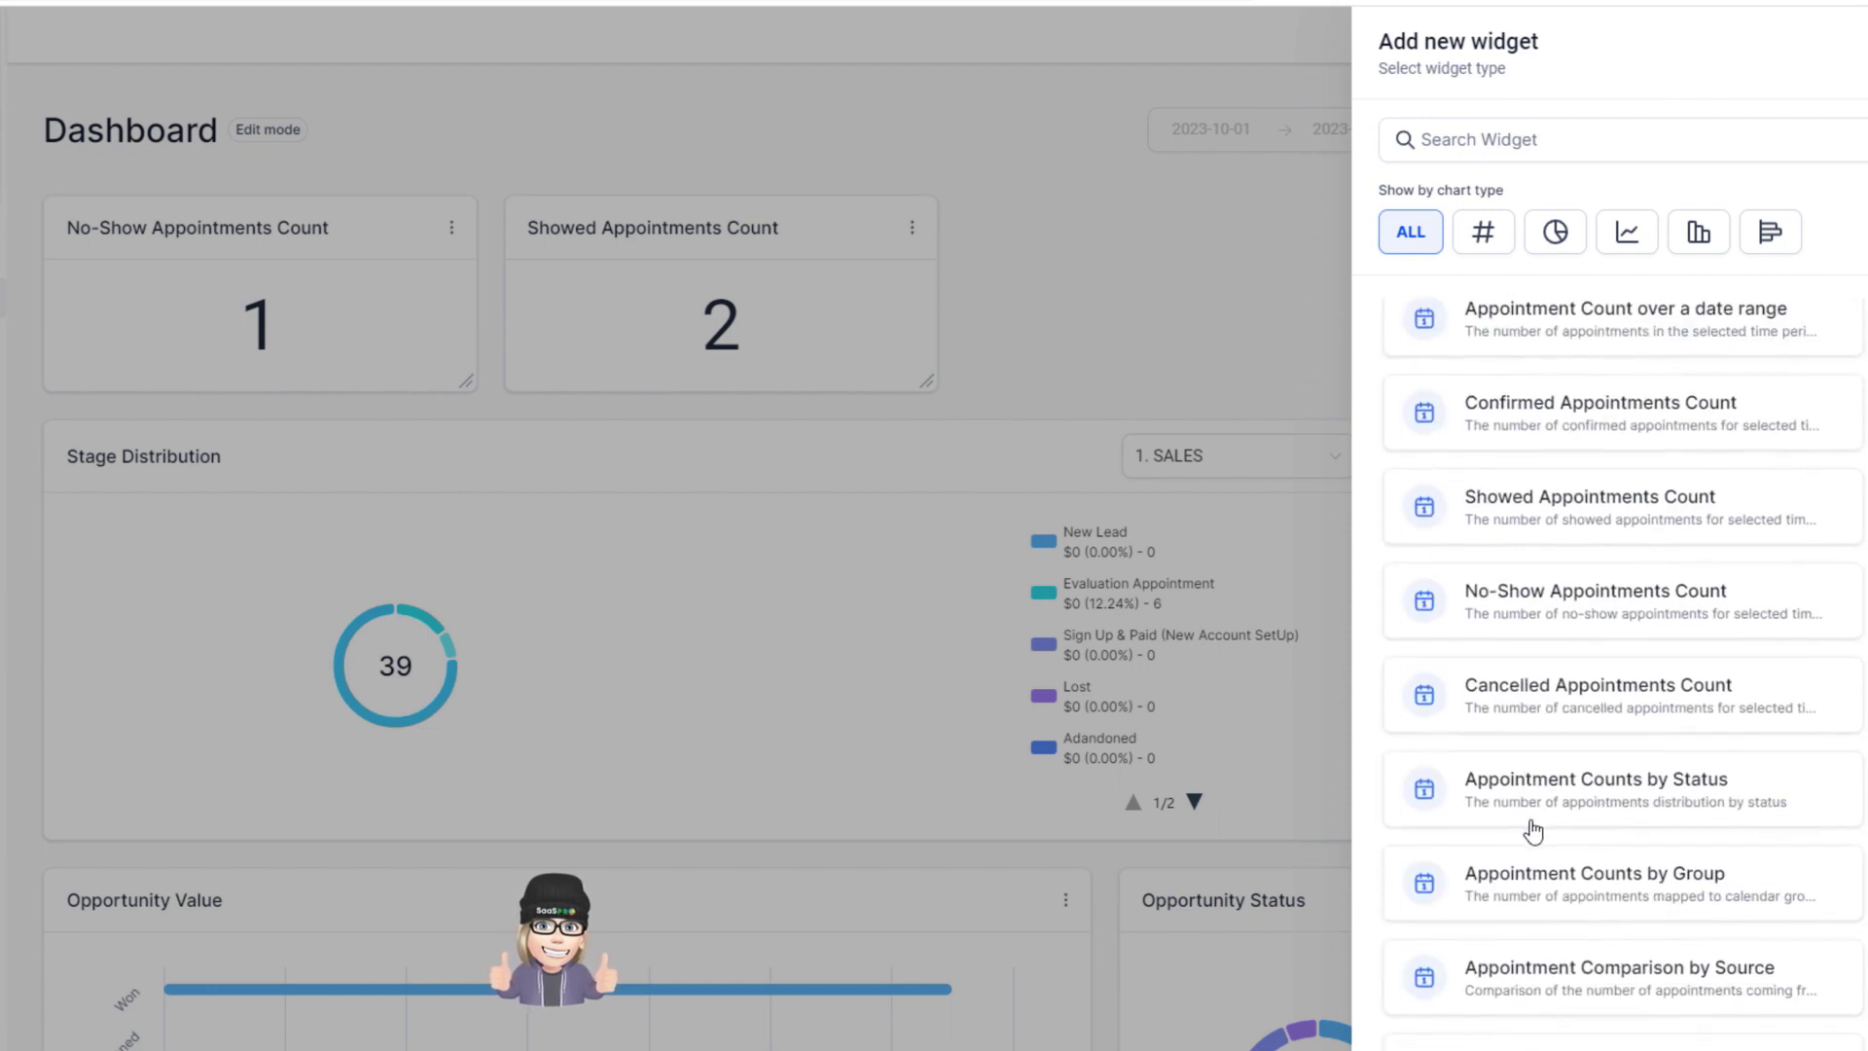
pyautogui.click(1582, 698)
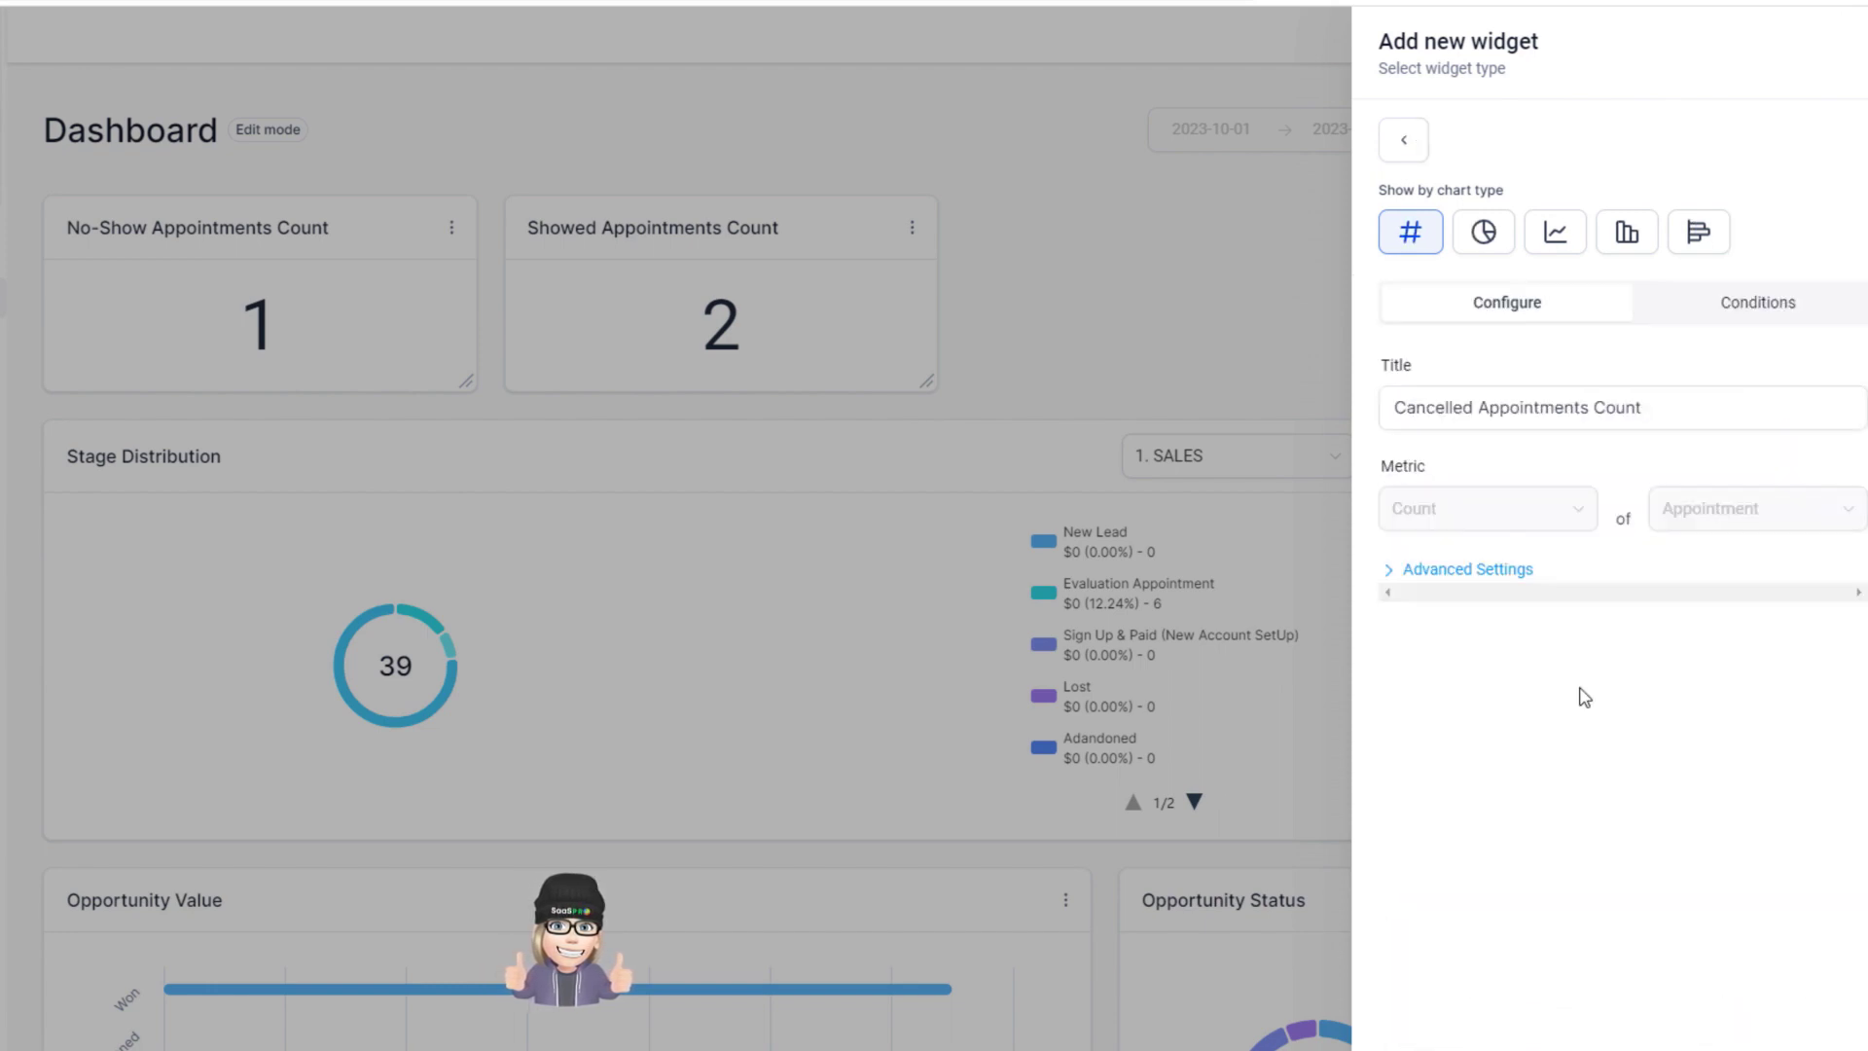
# Add a Calendar condition to the Cancelled Appointments Count widget, pick its calendar, and place the widget on the dashboard
pyautogui.click(1454, 574)
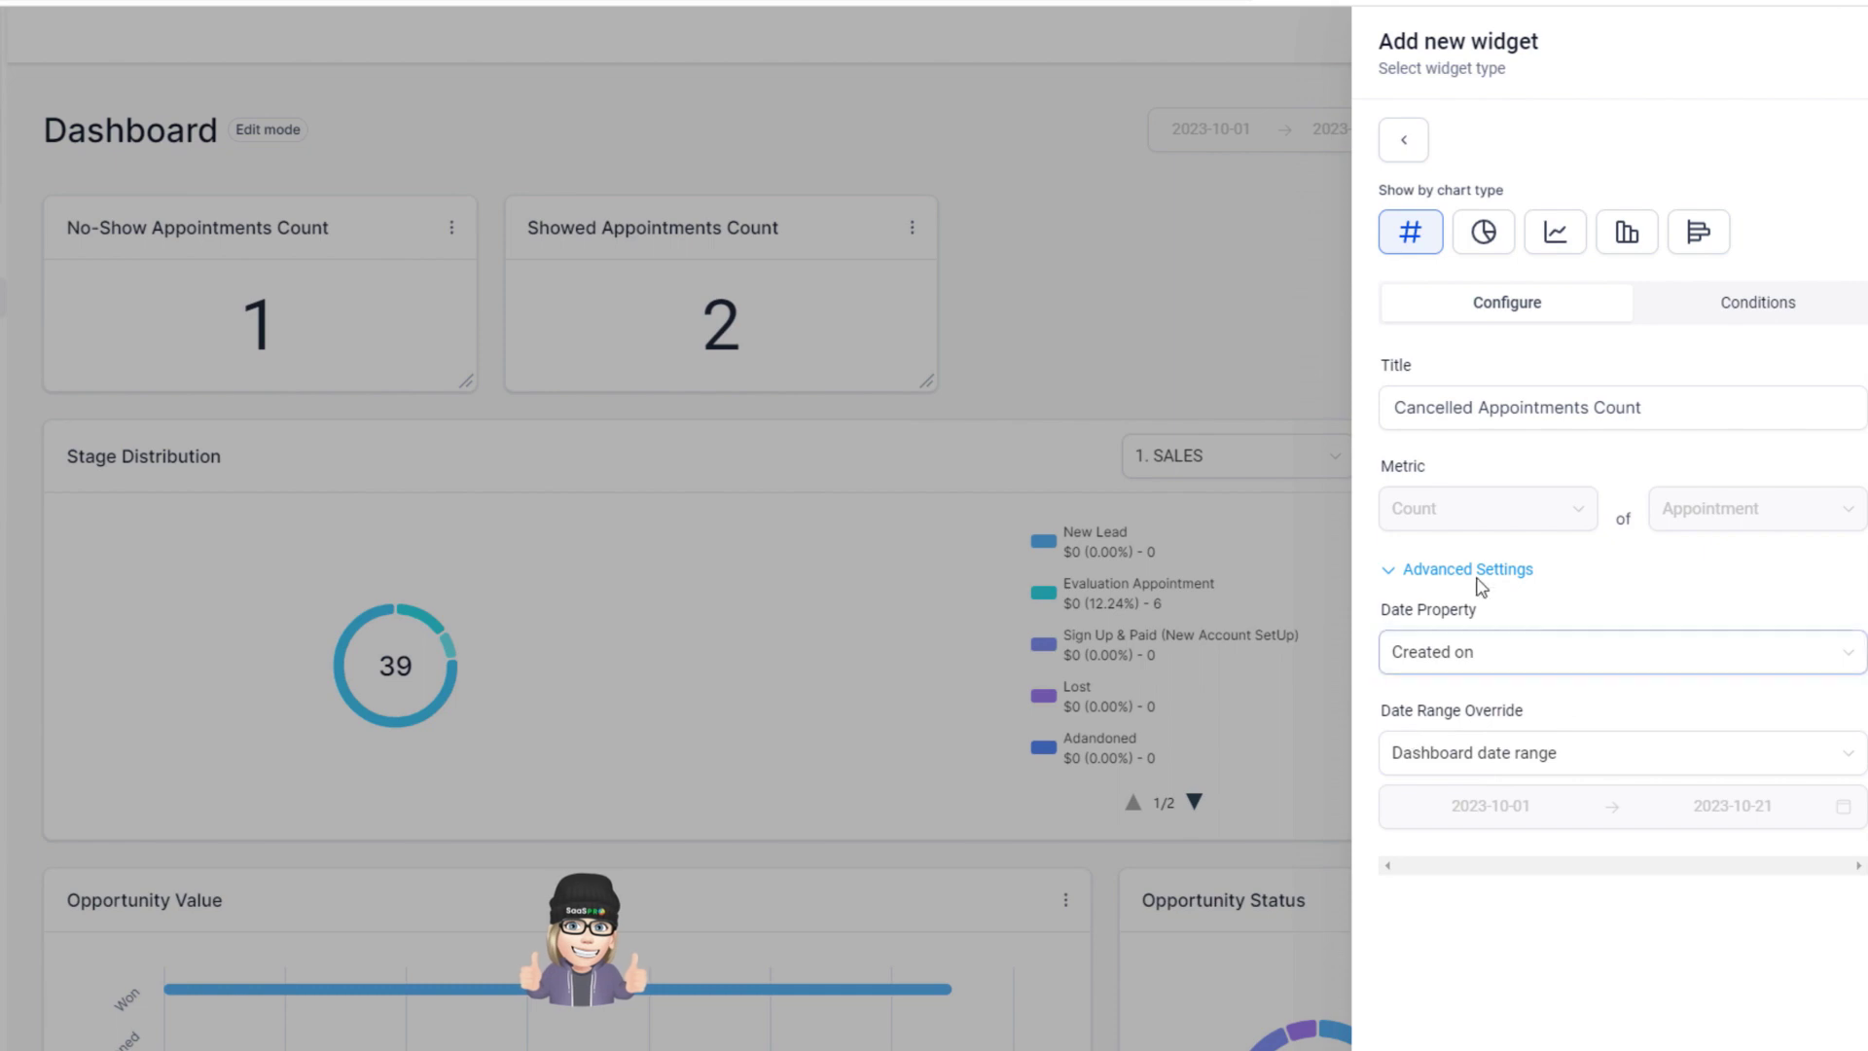
pyautogui.click(1779, 326)
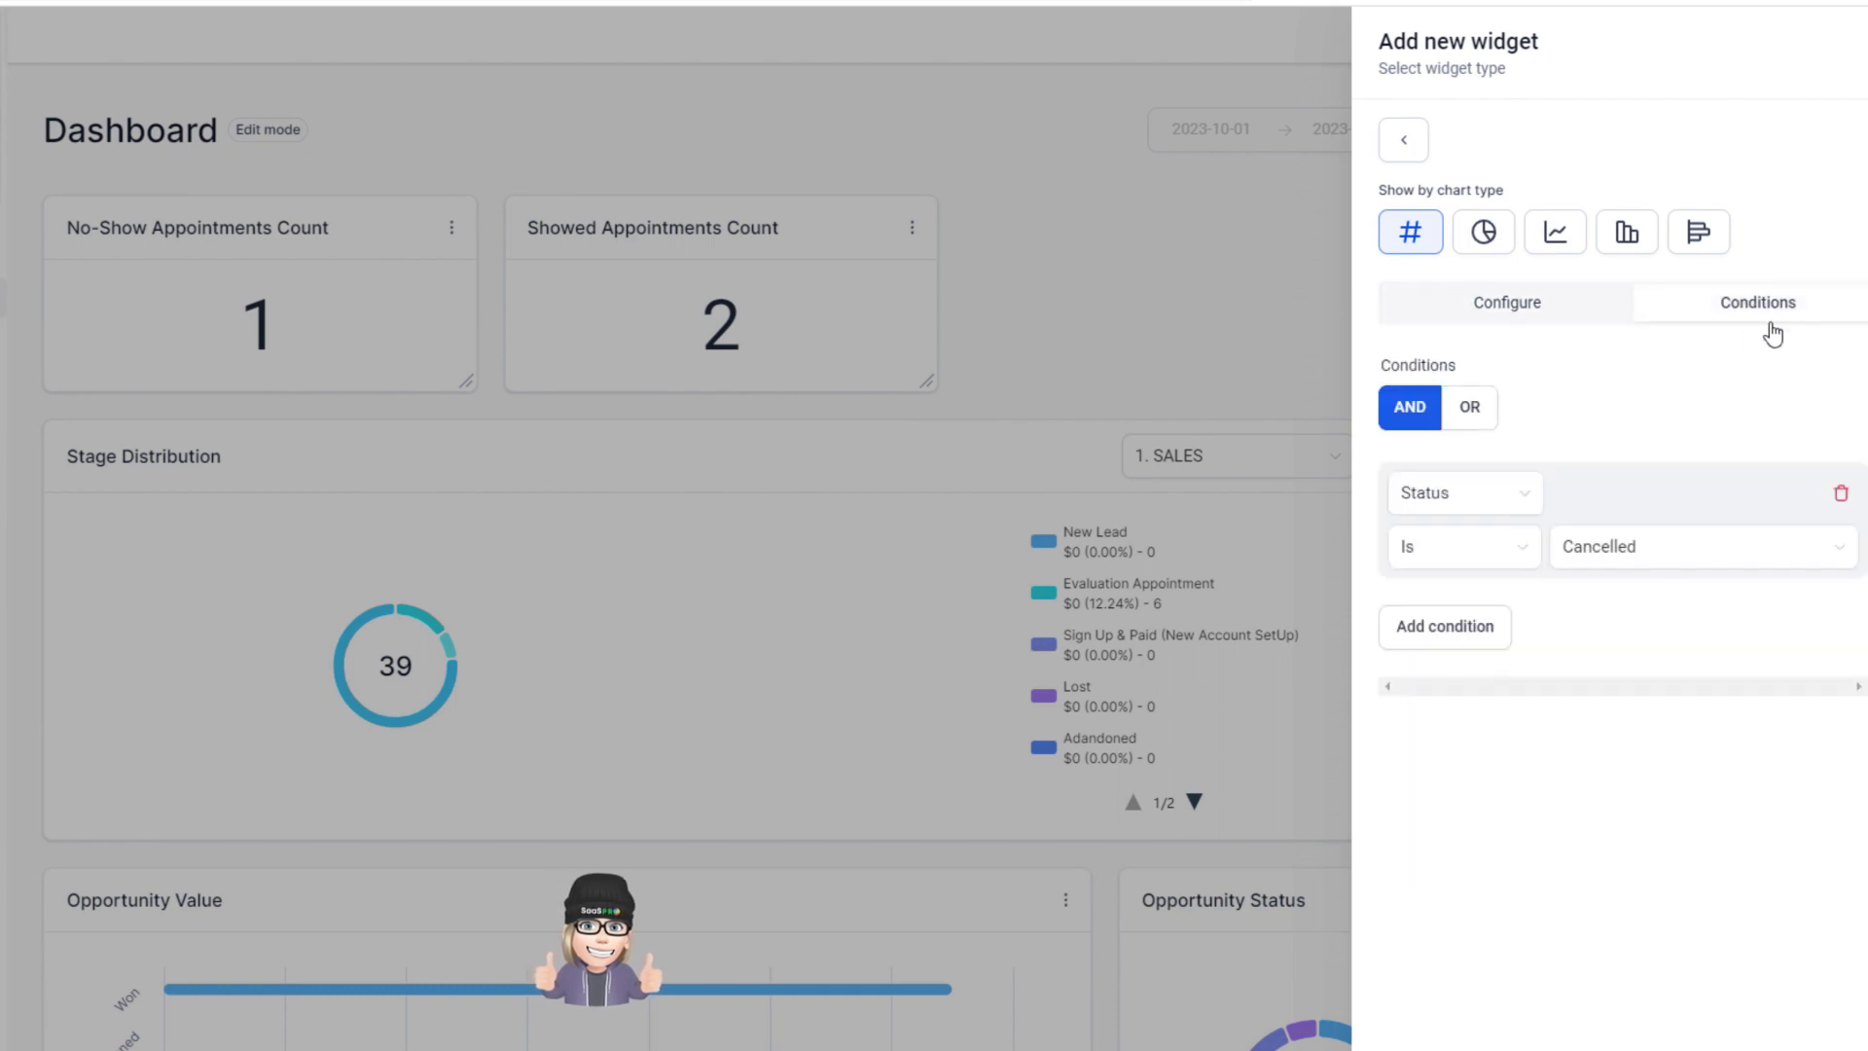
pyautogui.click(1426, 638)
pyautogui.click(1451, 632)
pyautogui.click(1439, 755)
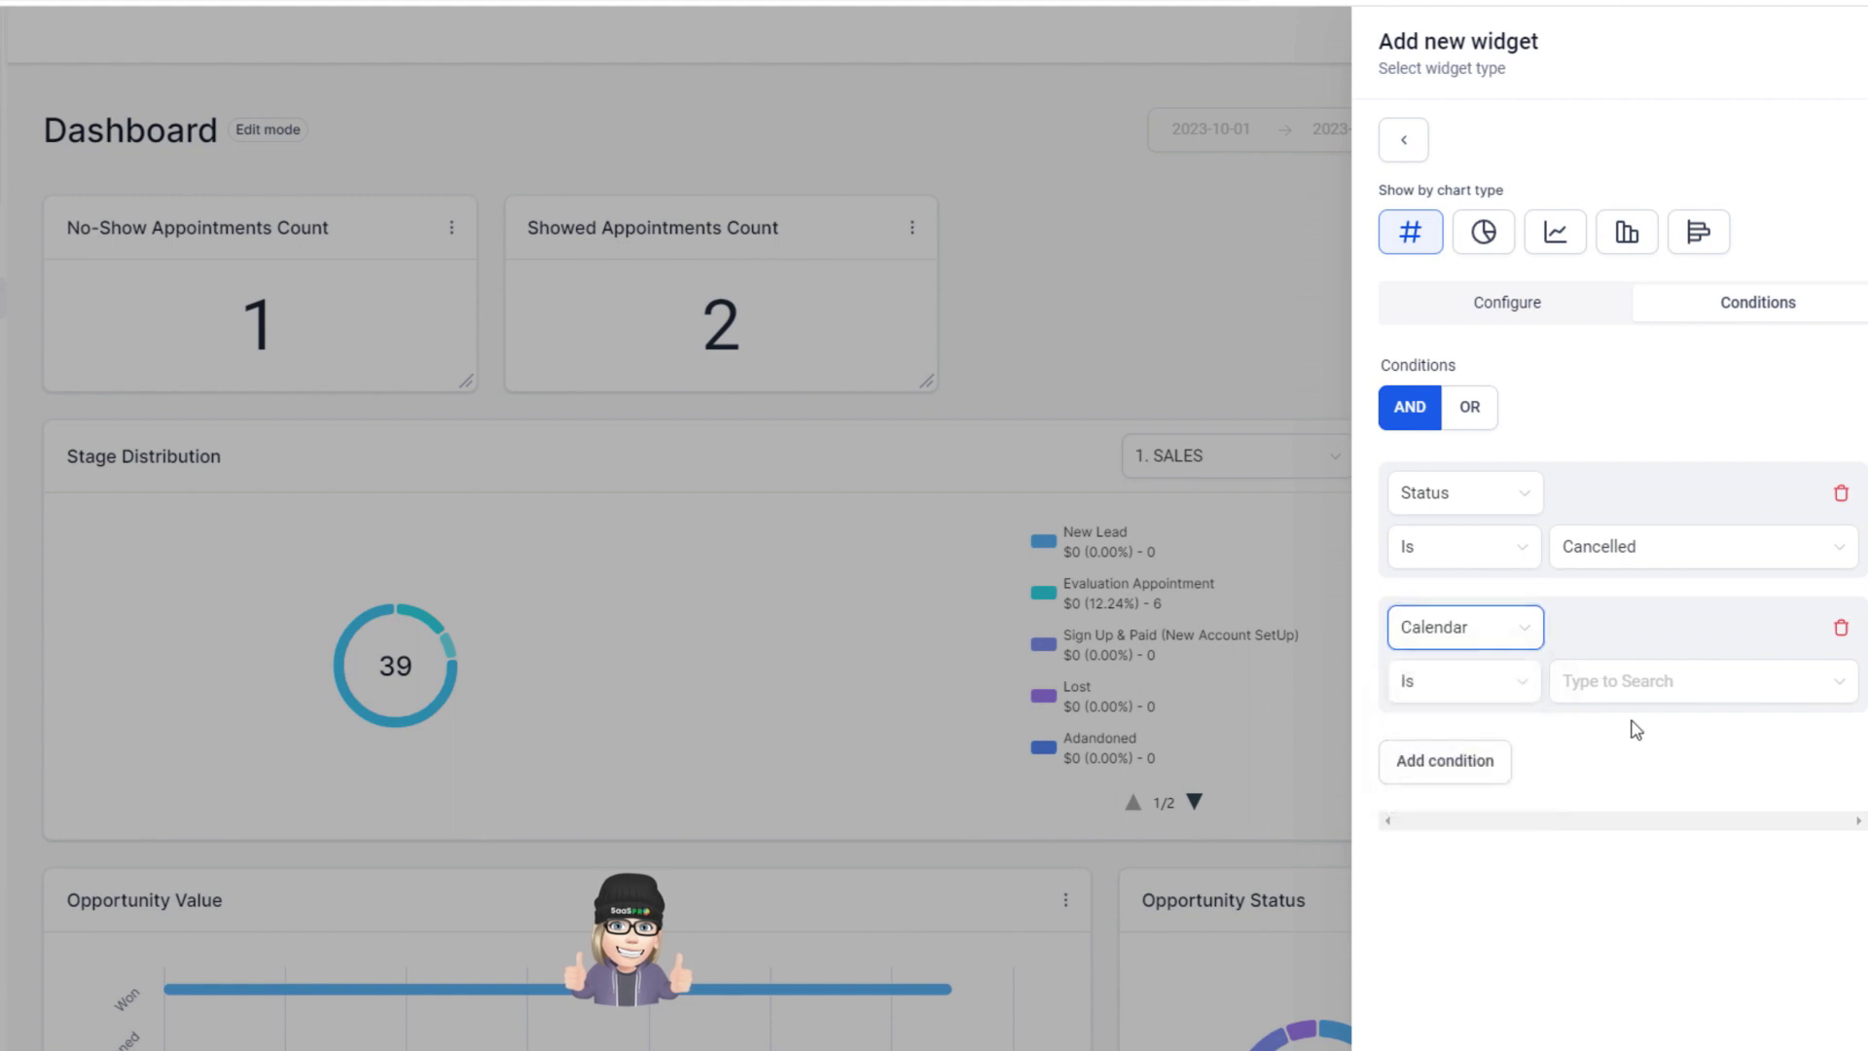
pyautogui.click(1654, 681)
pyautogui.click(1655, 734)
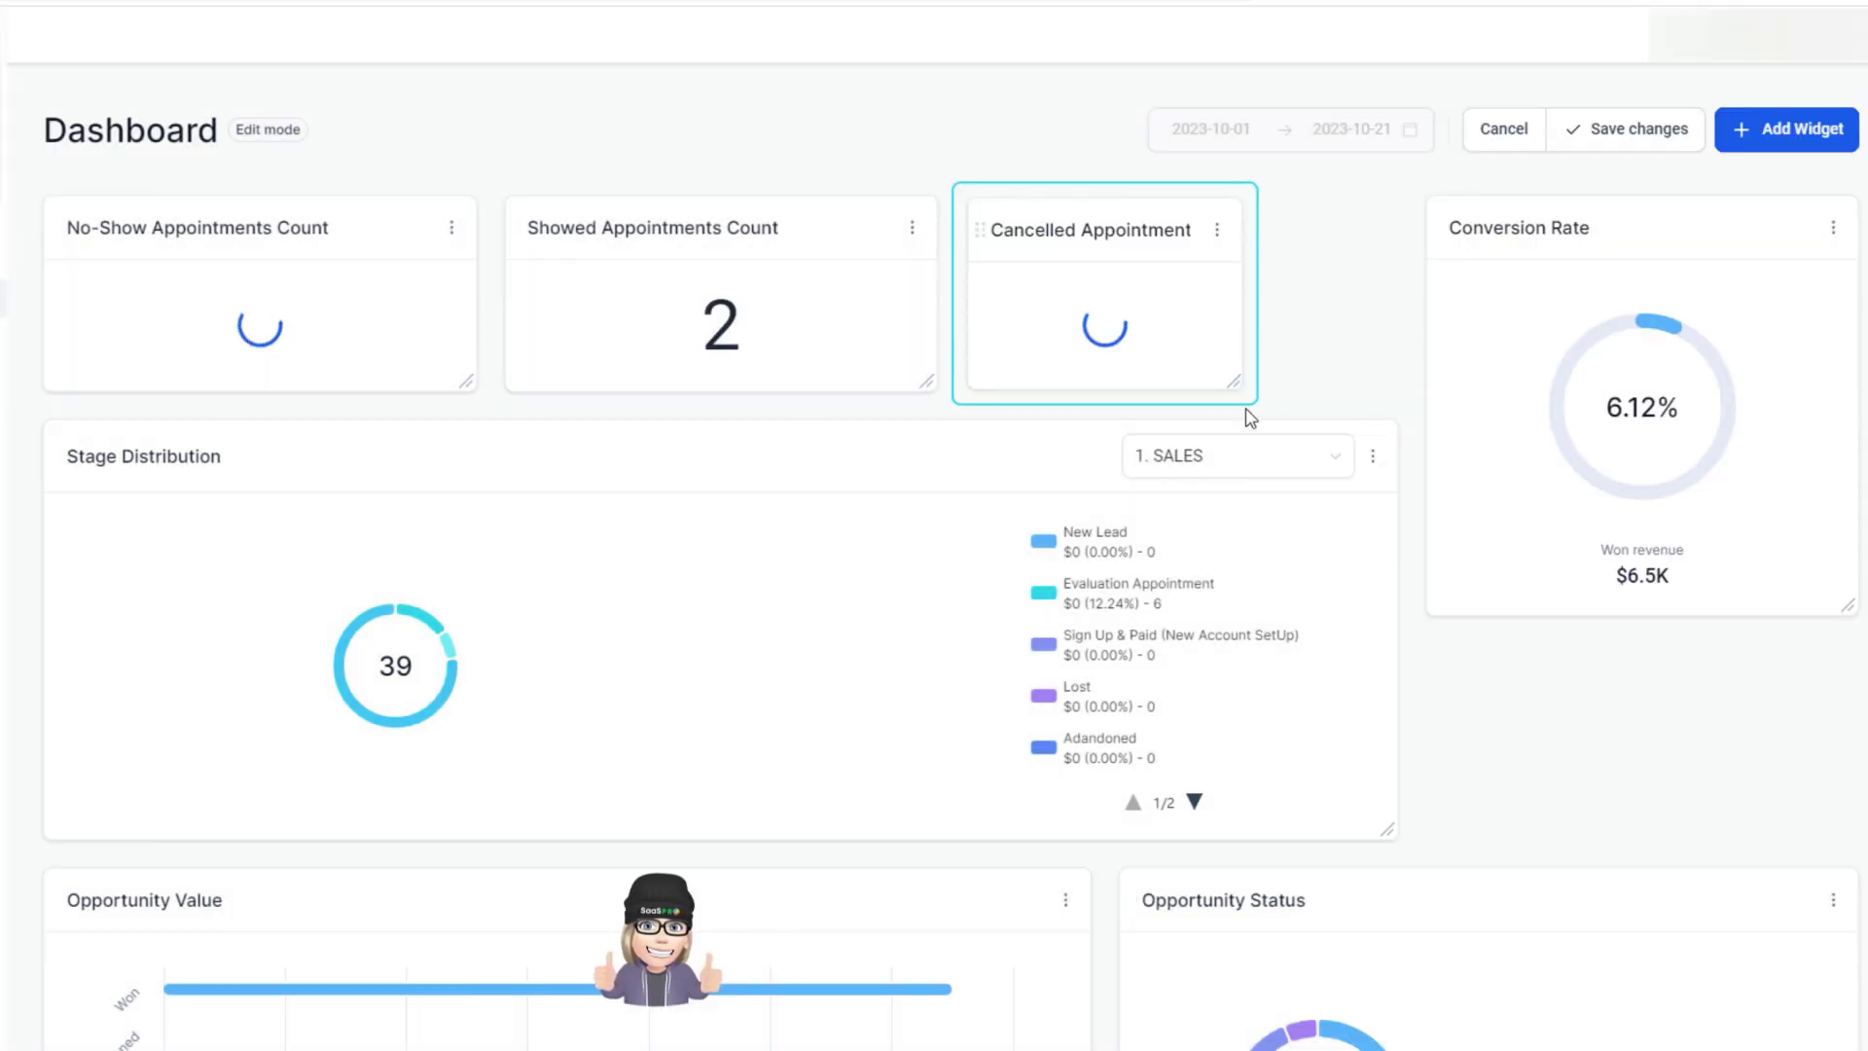
# Widen the Cancelled Appointments Count widget to match its neighbours and extend the Conversion Rate widget down to the Stage Distribution widget's lower edge
pyautogui.moveTo(1240, 381); pyautogui.dragTo(1347, 362)
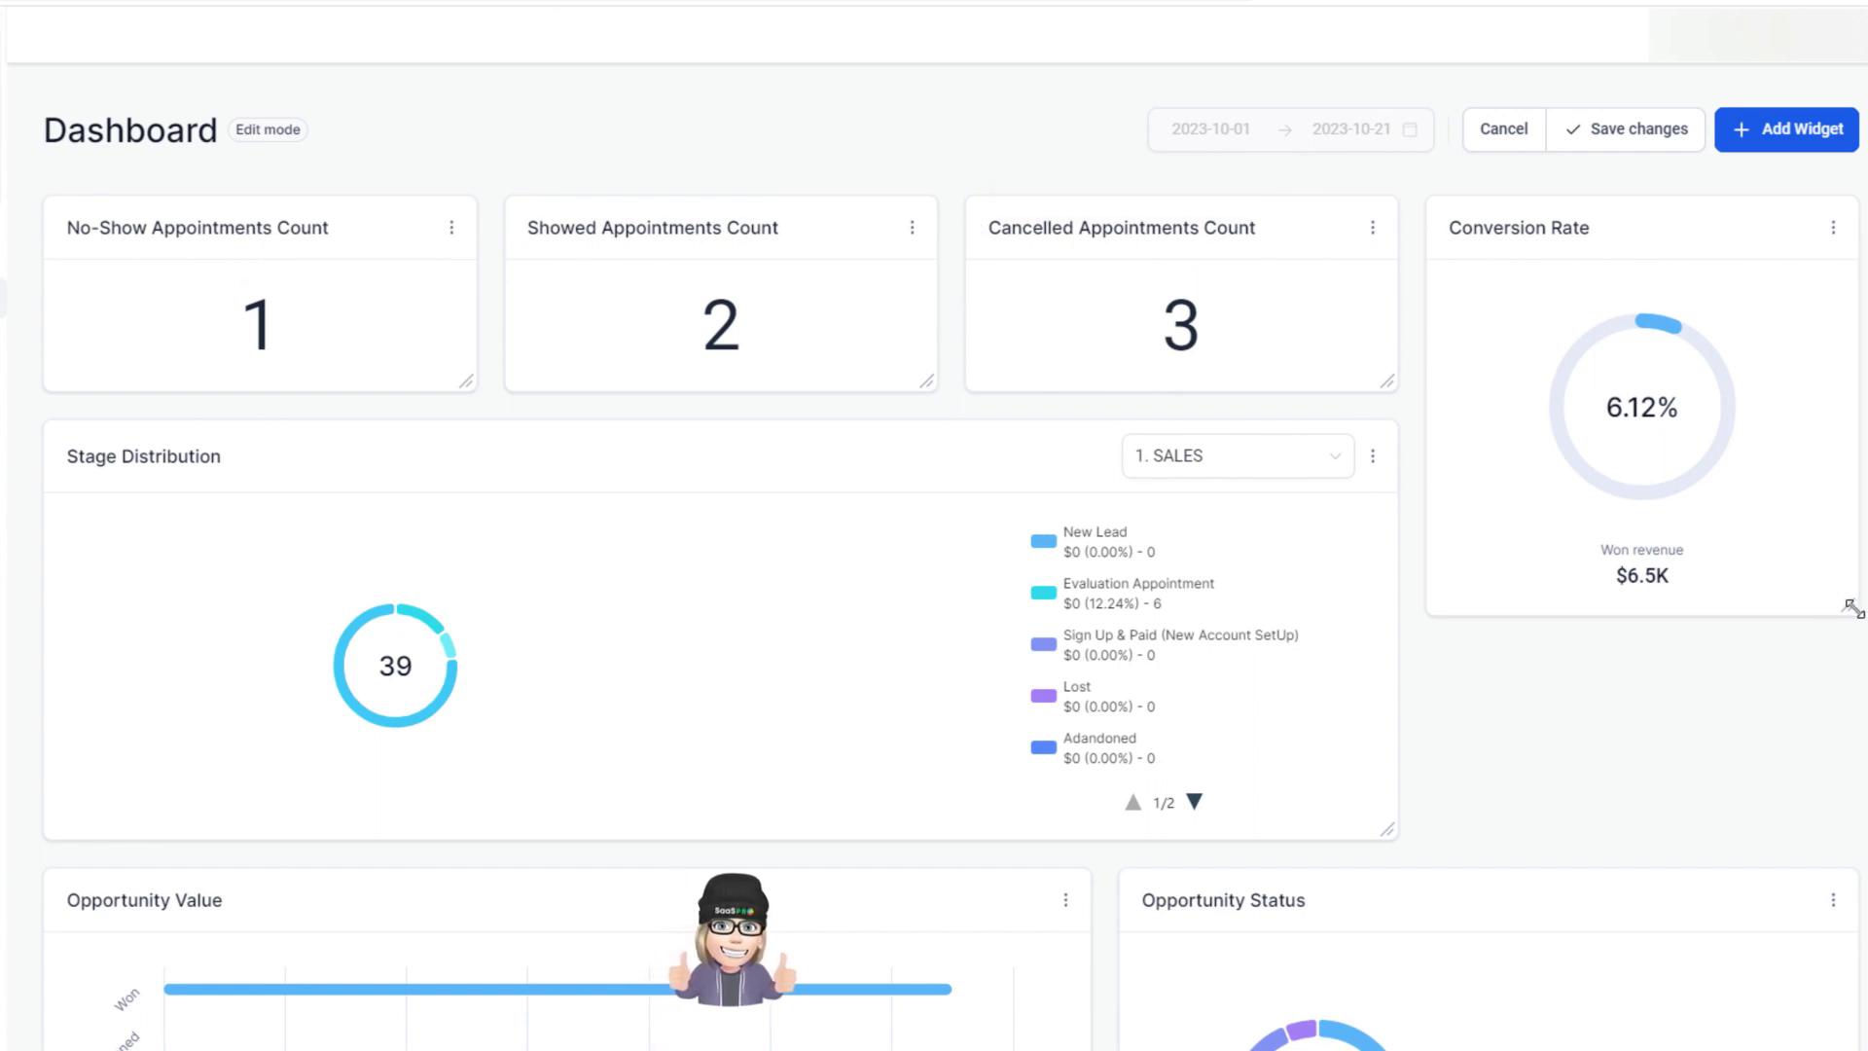
pyautogui.moveTo(1851, 608); pyautogui.dragTo(1854, 820)
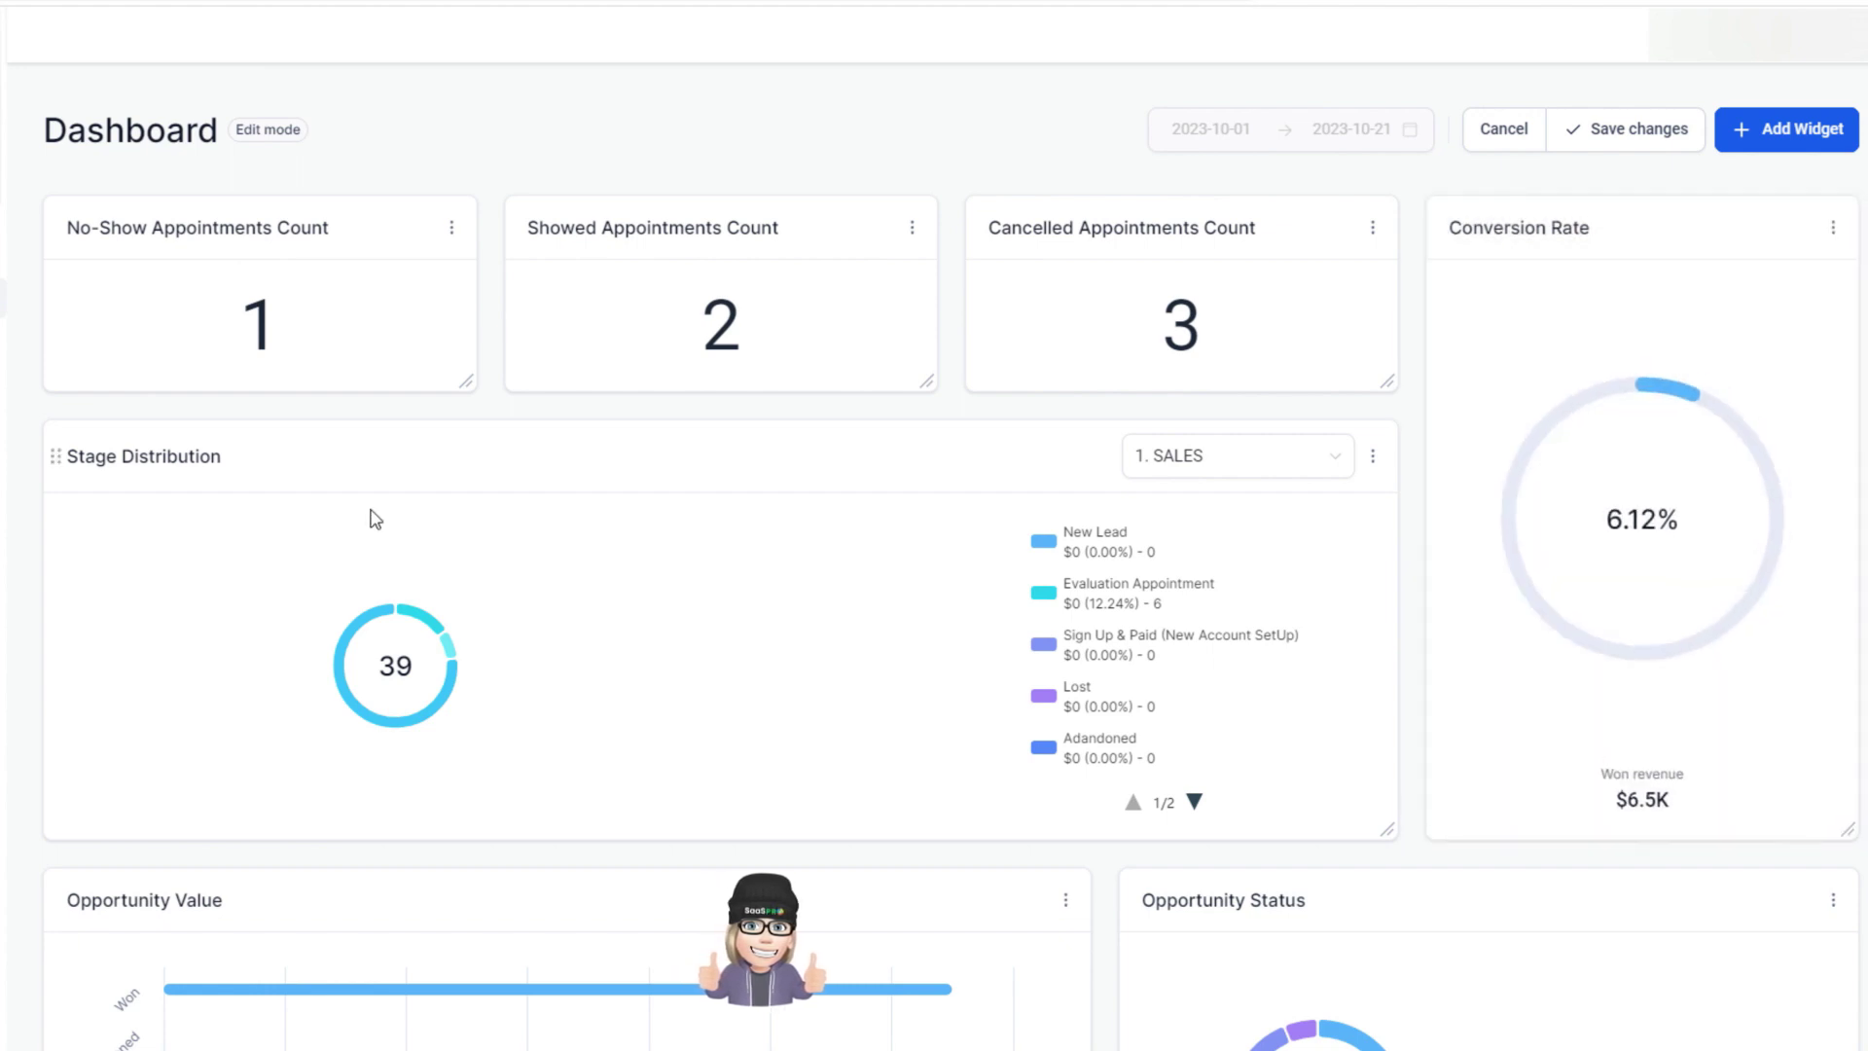
pyautogui.scroll(-3, 375, 519)
pyautogui.scroll(3, 375, 518)
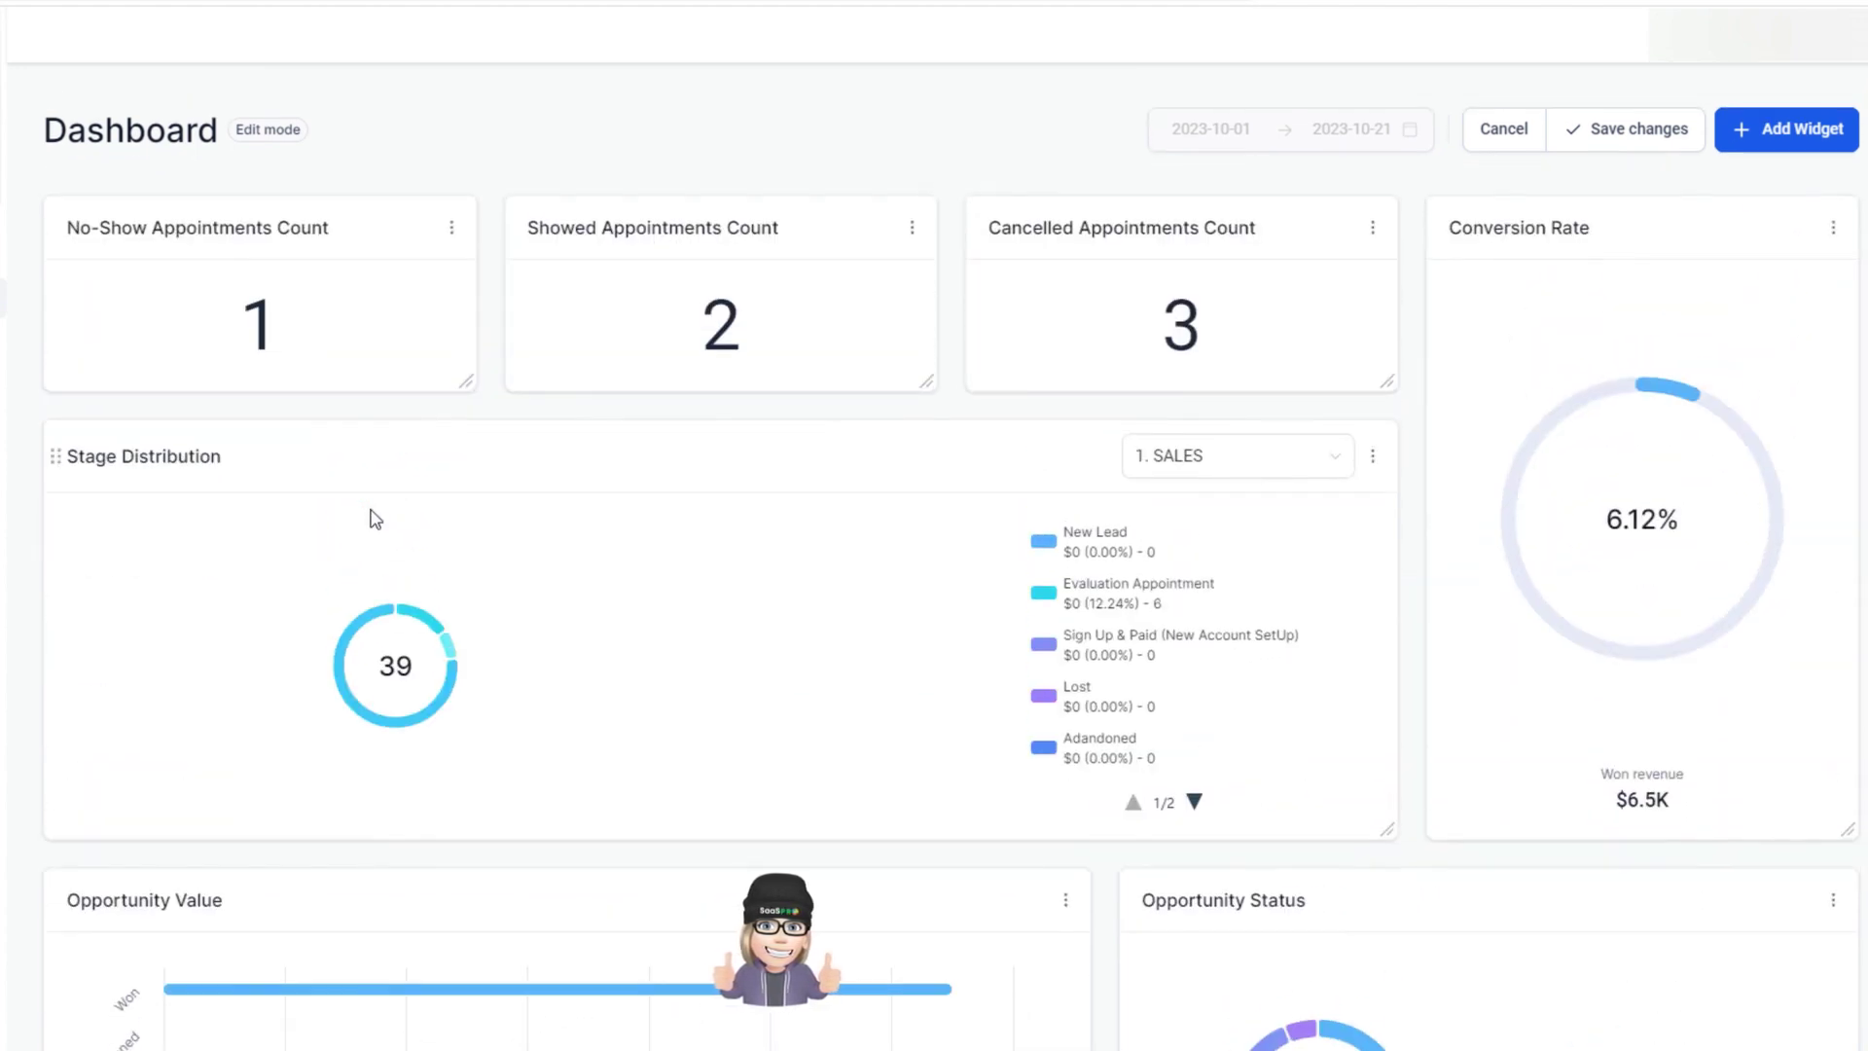
# Start adding another widget and choose Won Opportunities Value This Month (For You) from the Opportunities category
pyautogui.click(1811, 144)
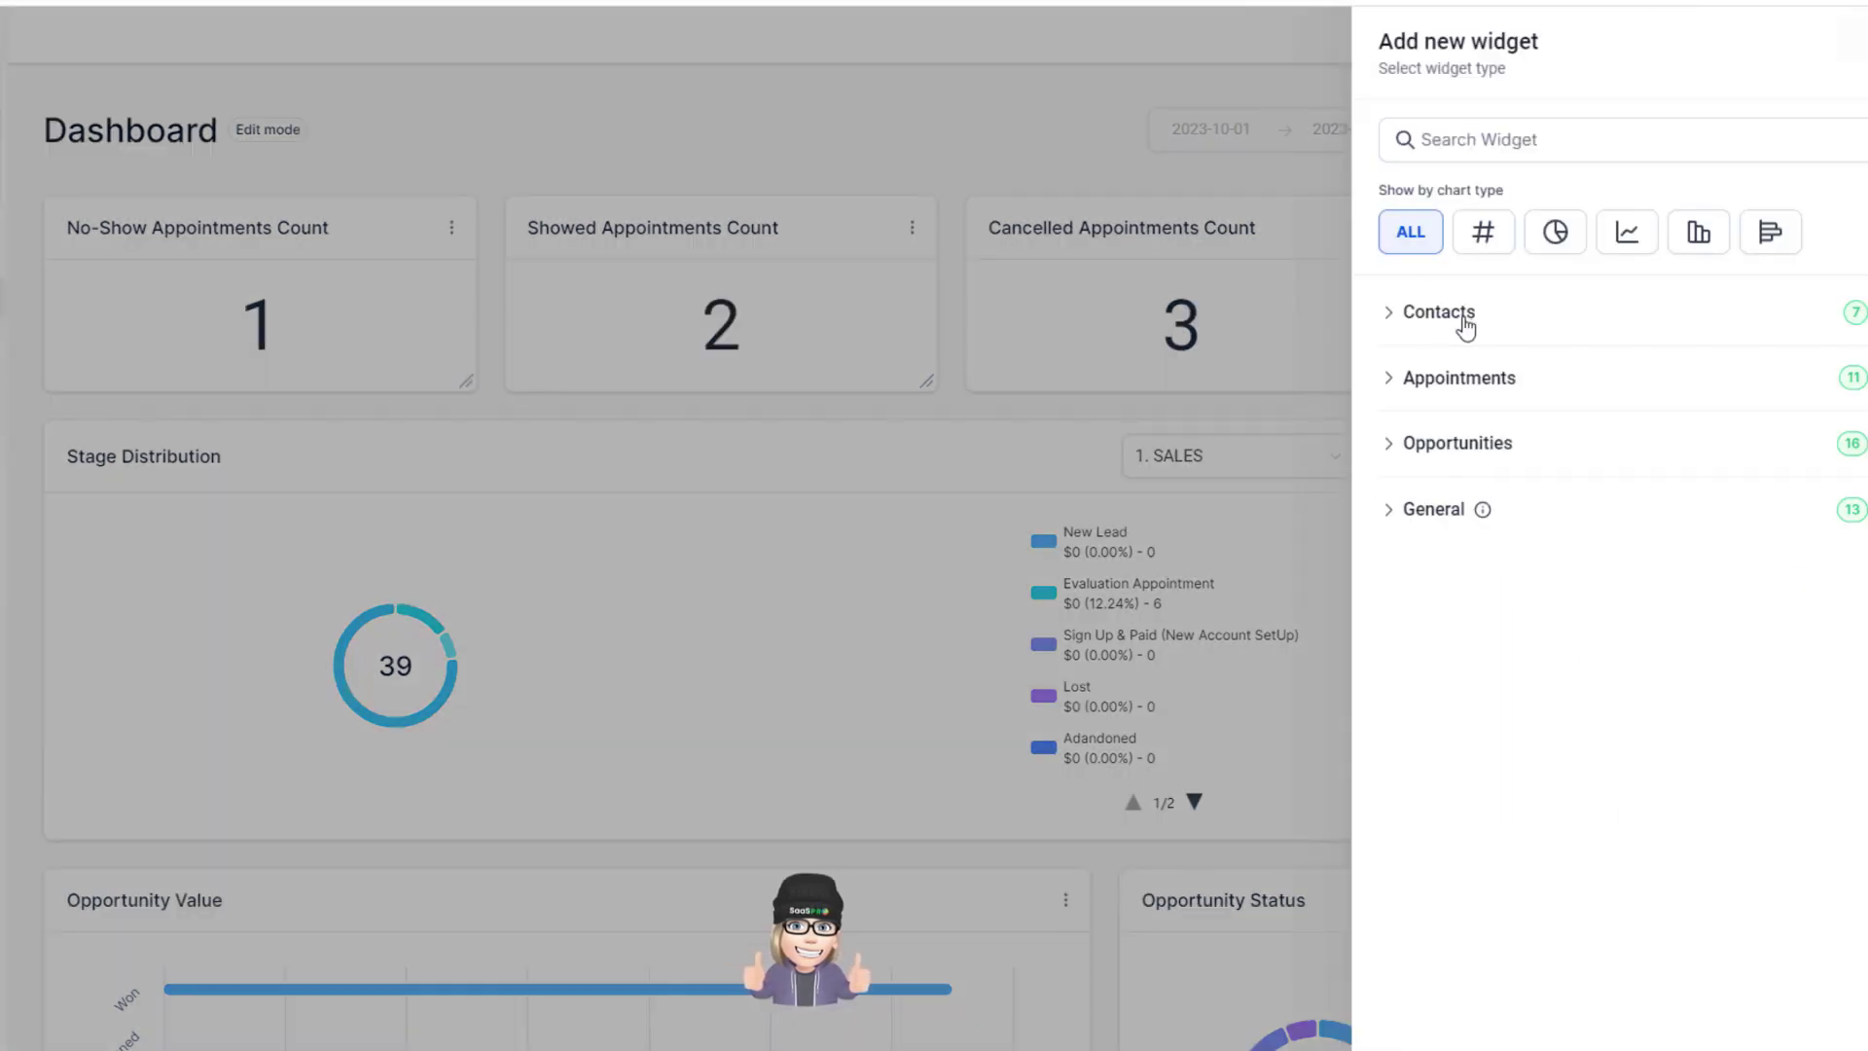
pyautogui.click(1456, 450)
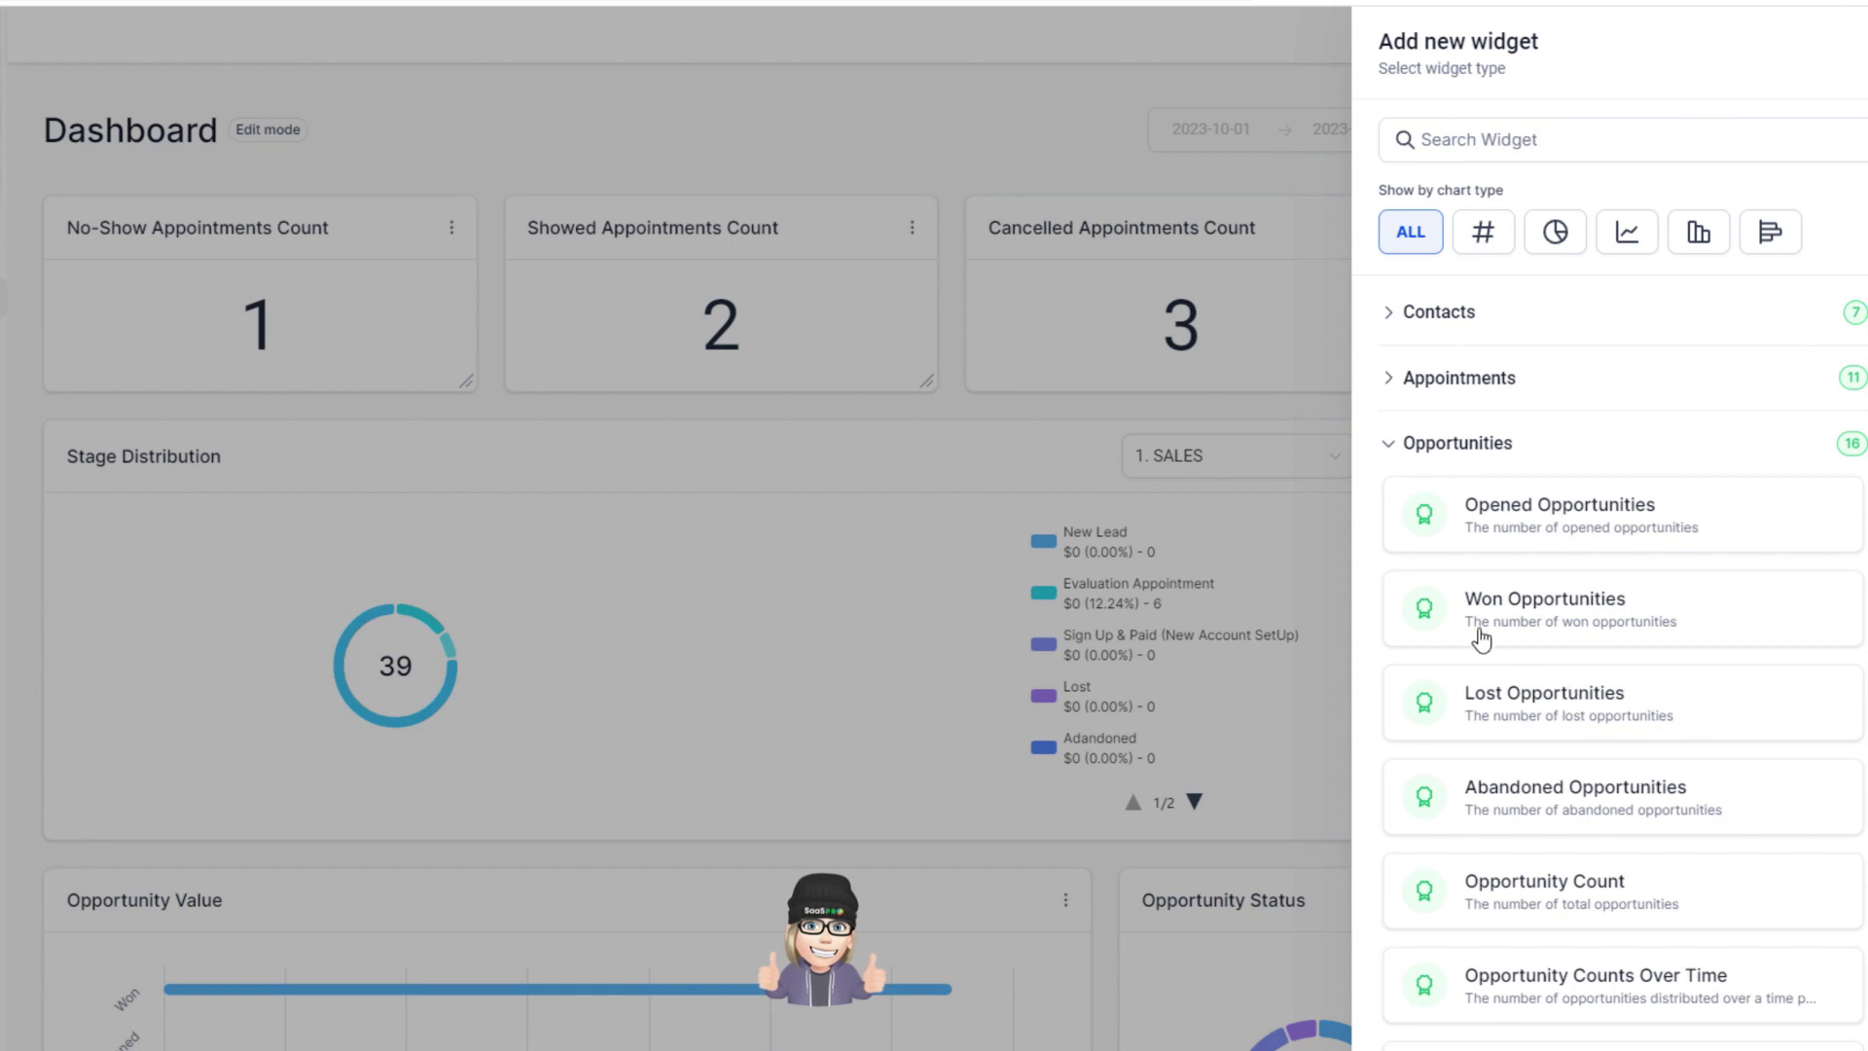
pyautogui.scroll(-3, 1480, 639)
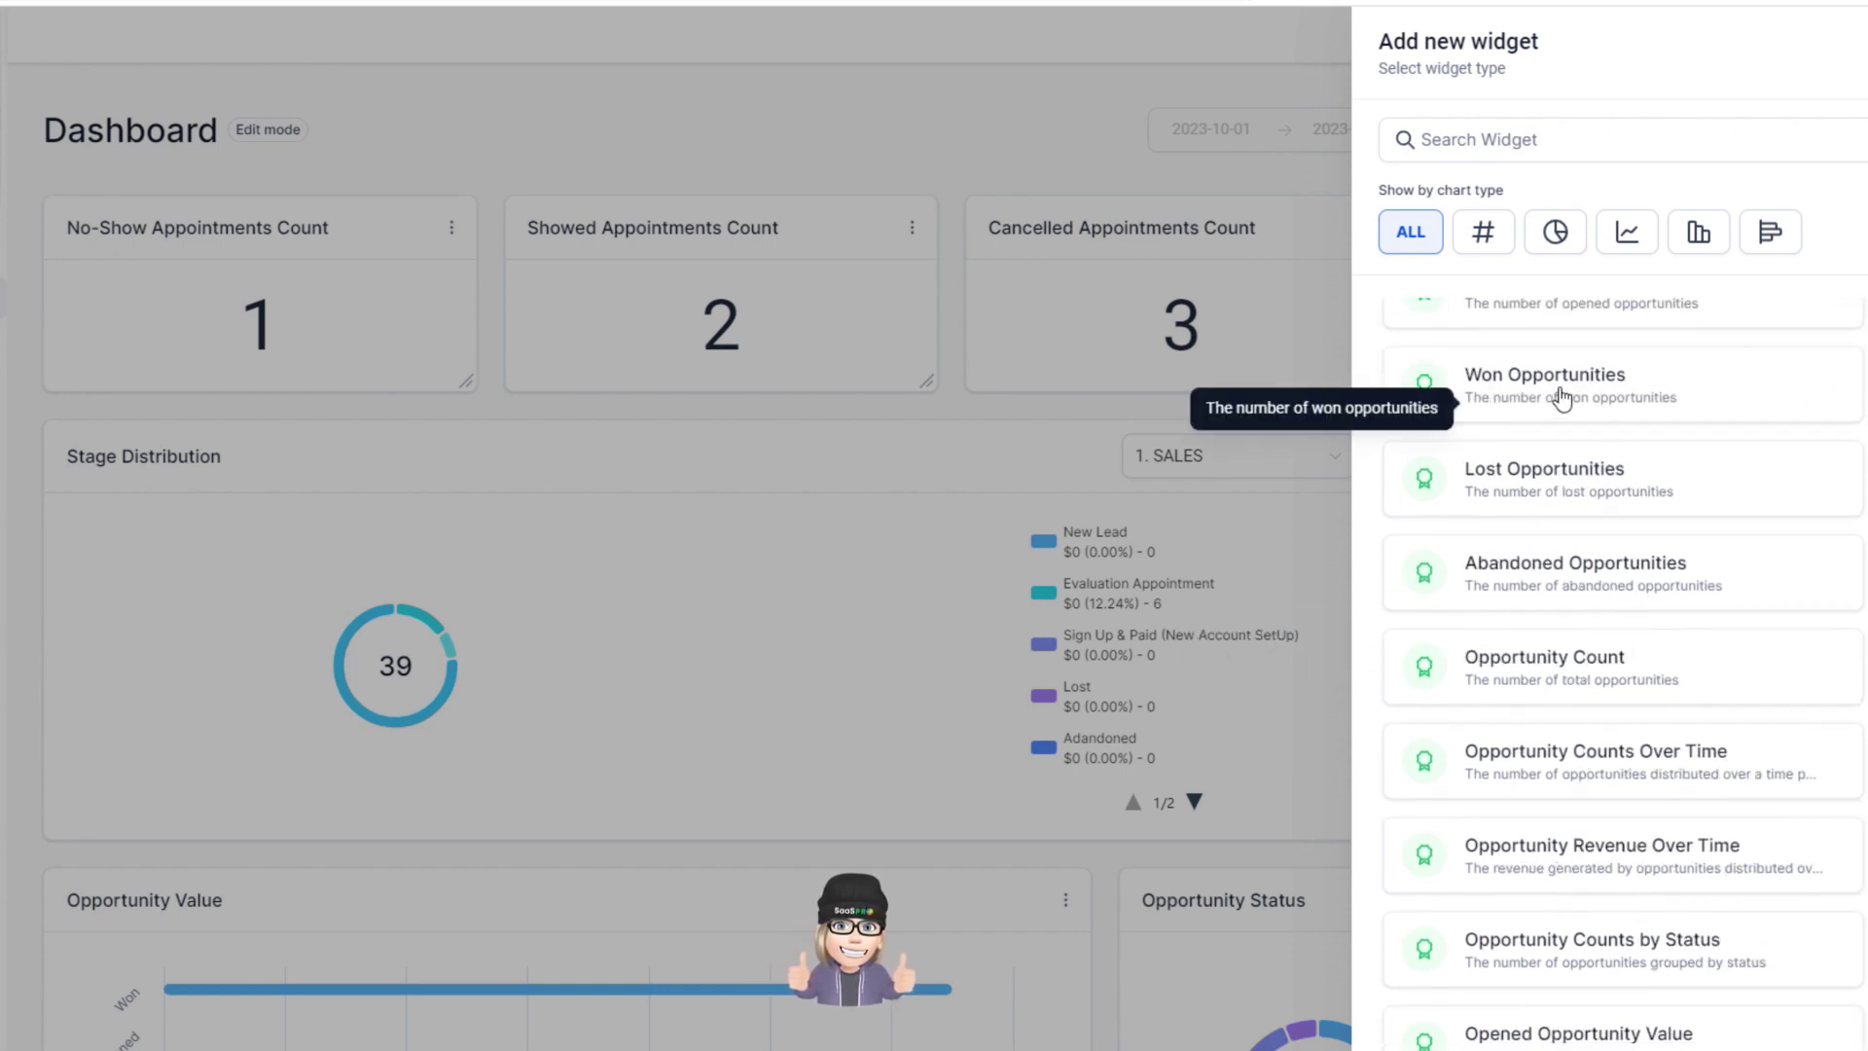
pyautogui.scroll(-10, 1617, 775)
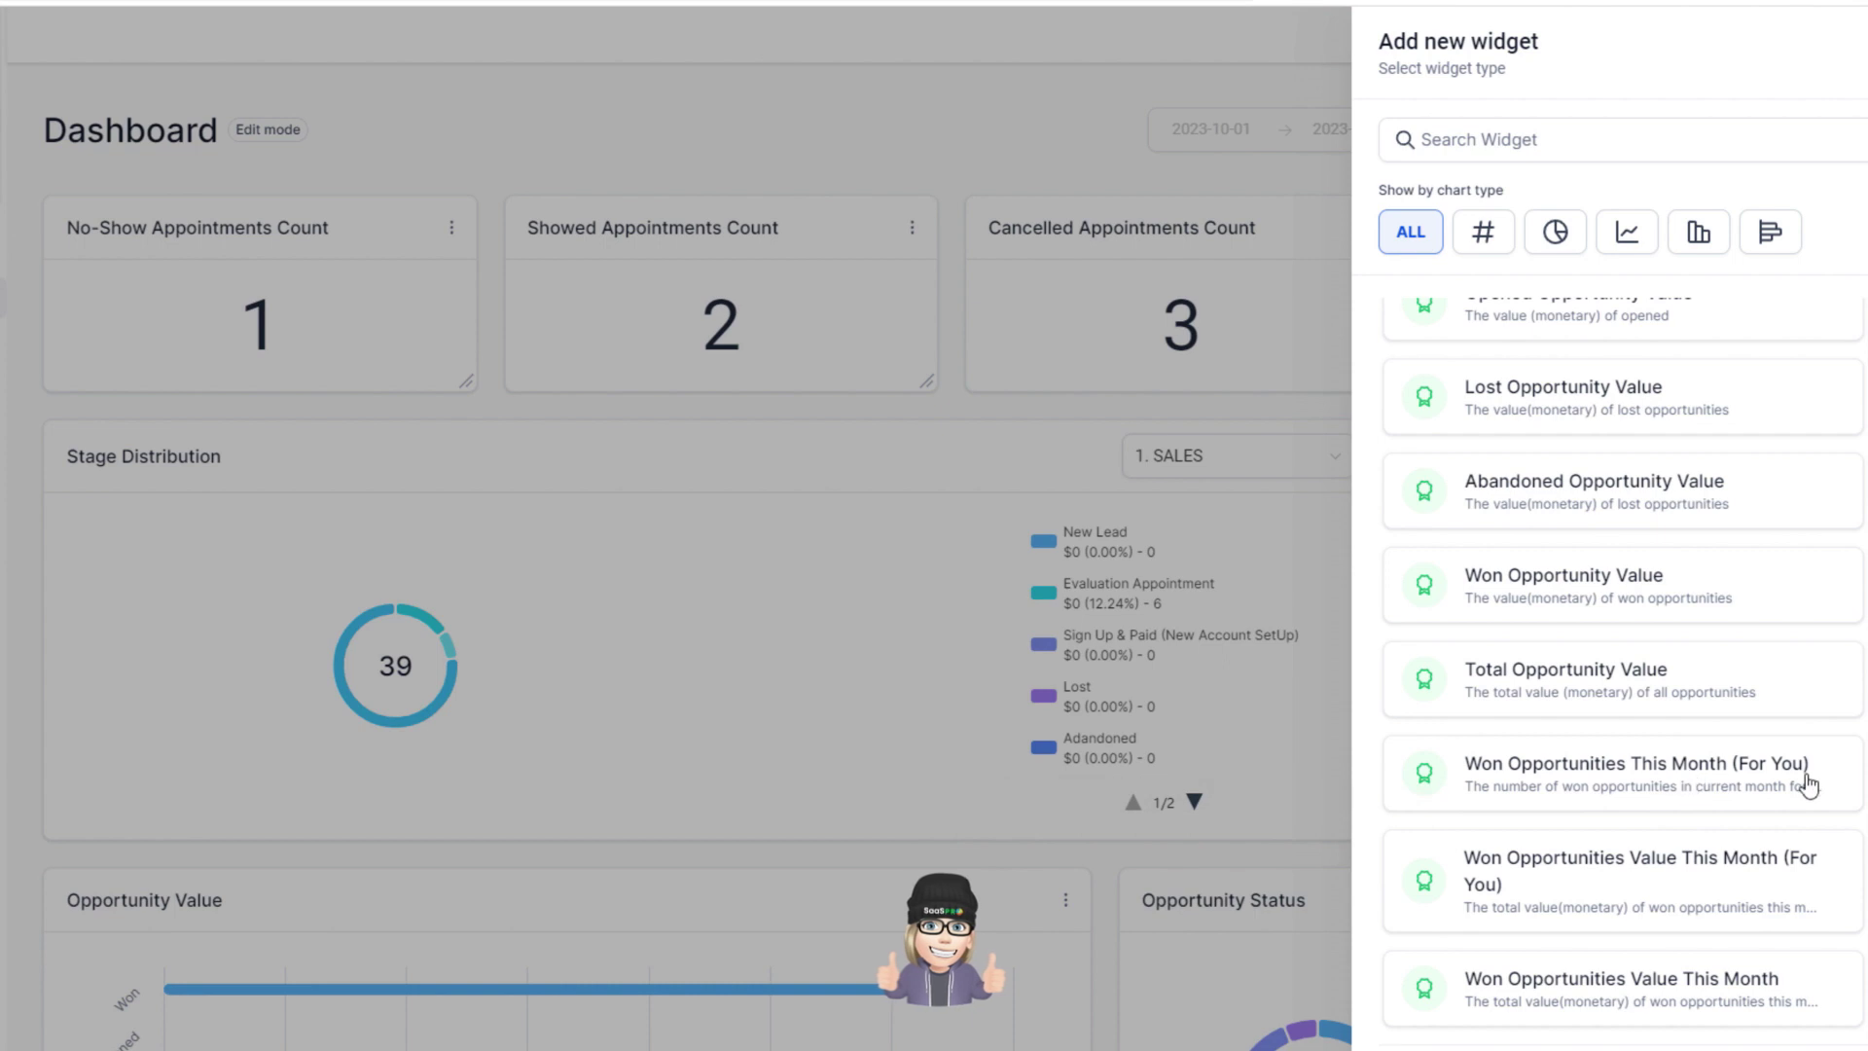
pyautogui.click(1614, 890)
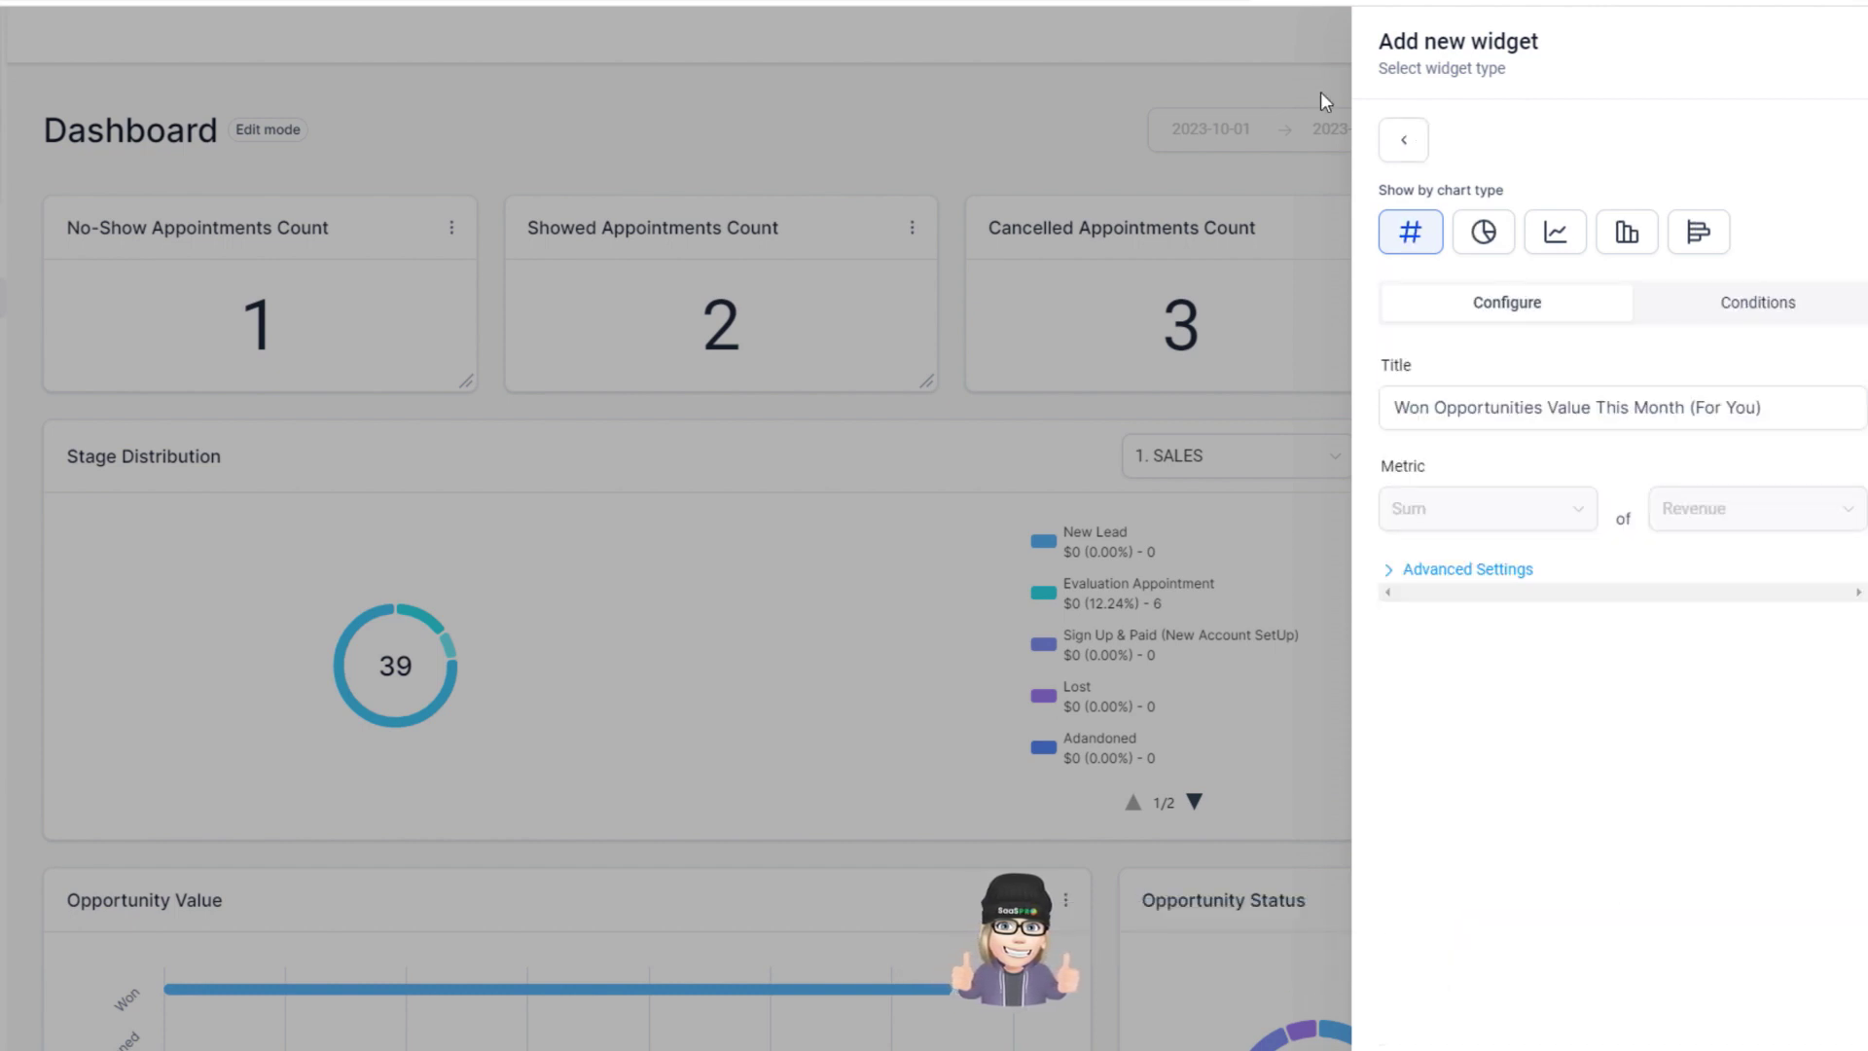
# Remove "Value" and "(For You)" from the new widget's title
pyautogui.click(1677, 410)
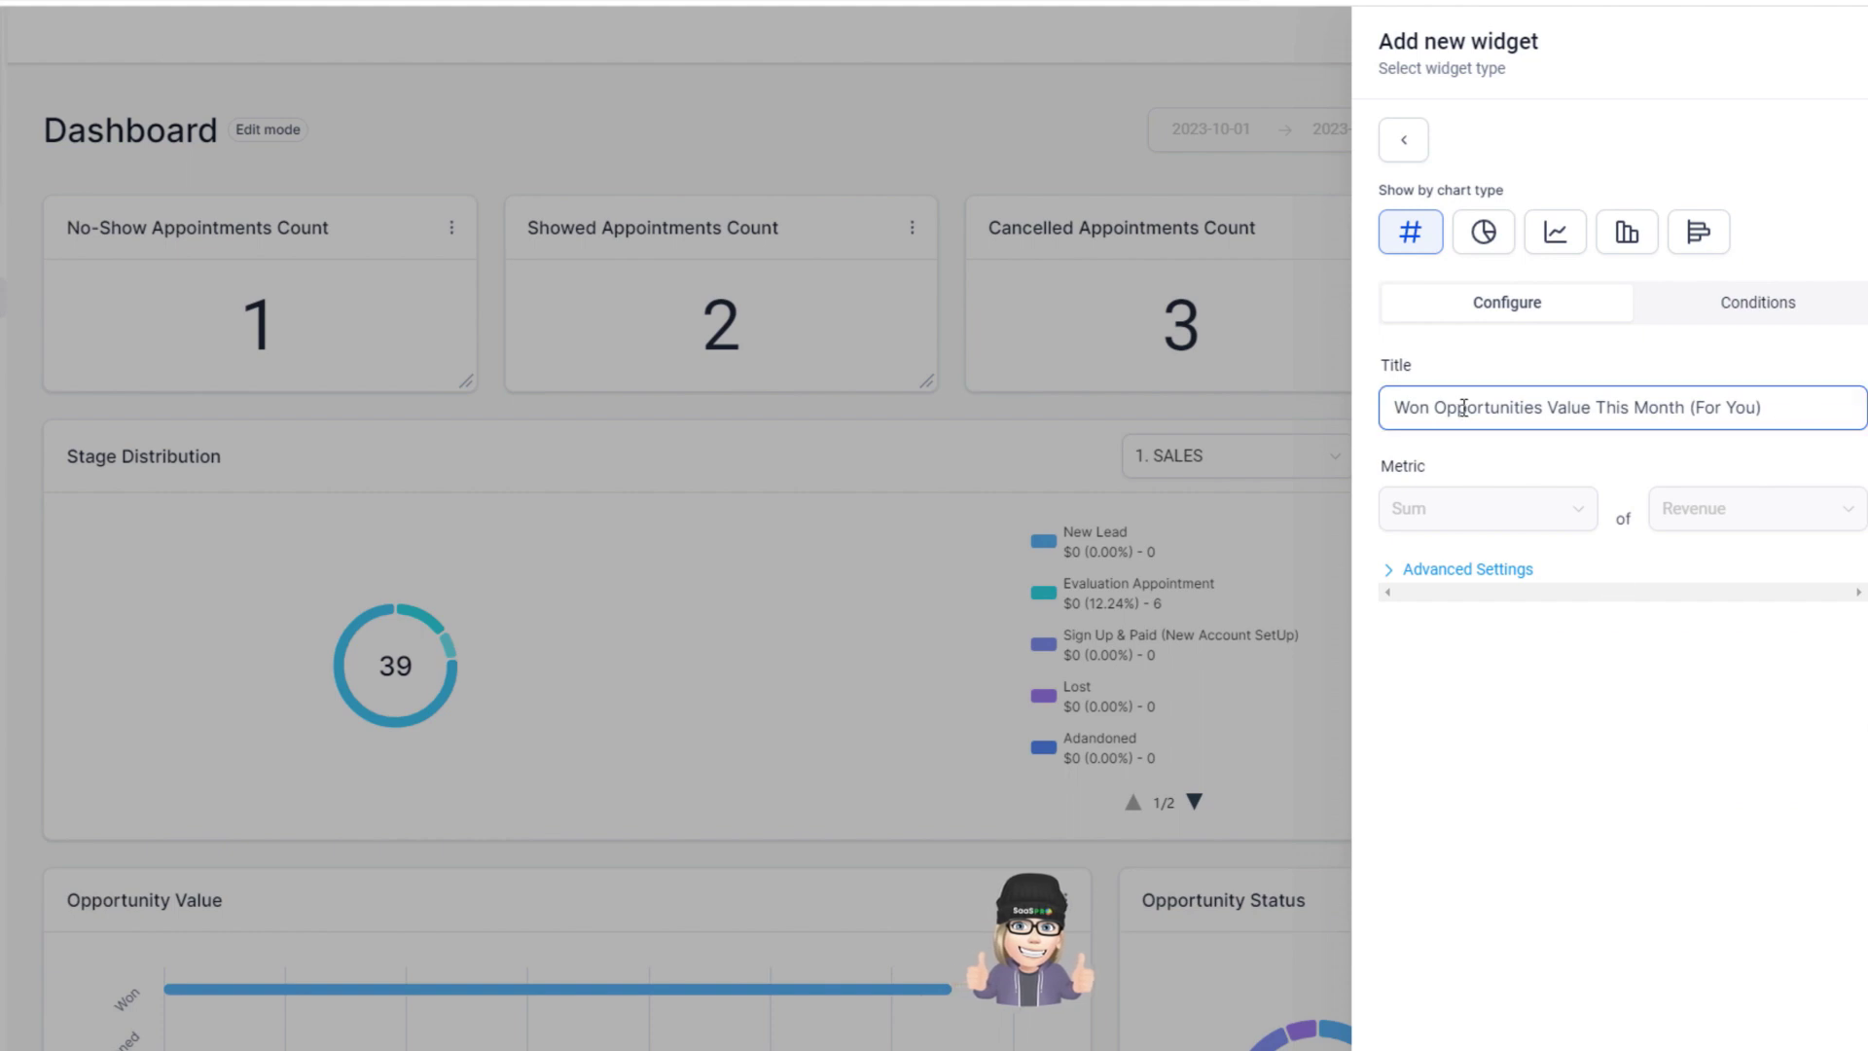
pyautogui.doubleClick(1578, 403)
pyautogui.press('Delete')
pyautogui.moveTo(1708, 407); pyautogui.dragTo(1638, 407)
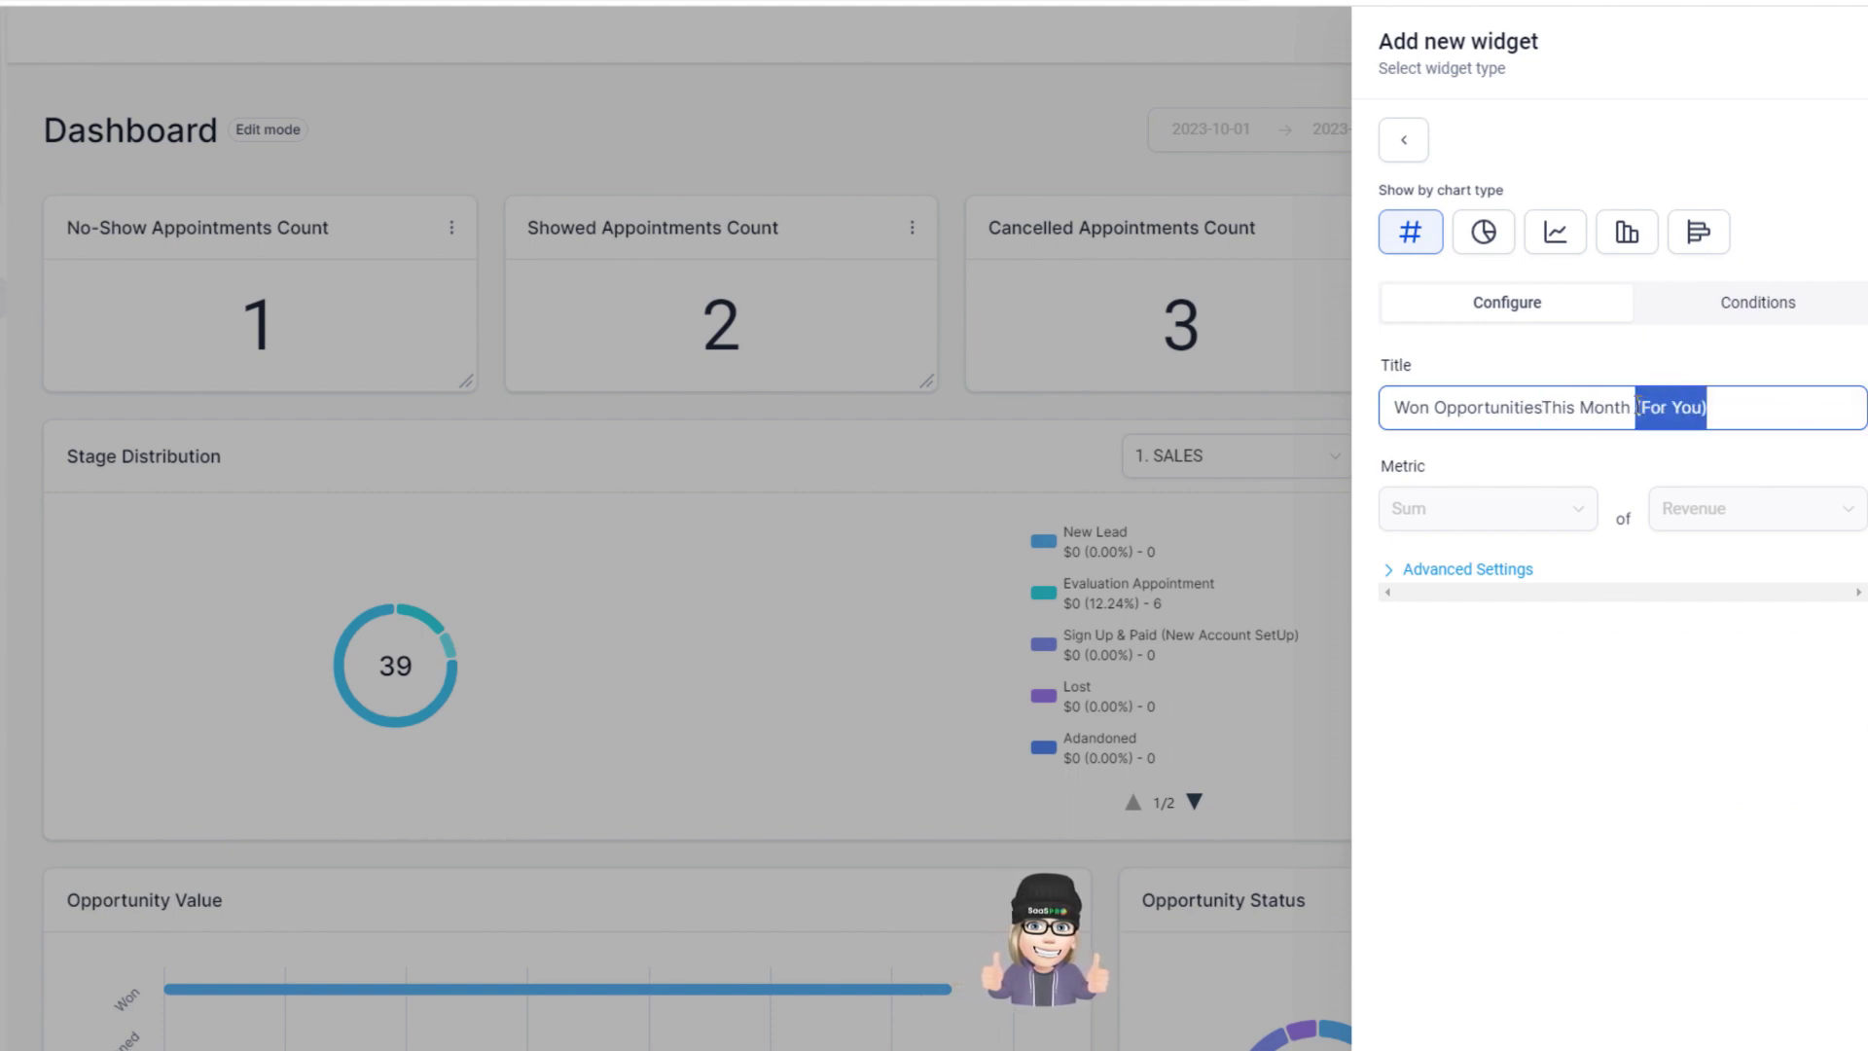
pyautogui.press('Delete')
# Replace the Assigned User condition with Pipeline is 1. SALES, switch the widget to a vertical bar chart, and save it
pyautogui.click(1462, 574)
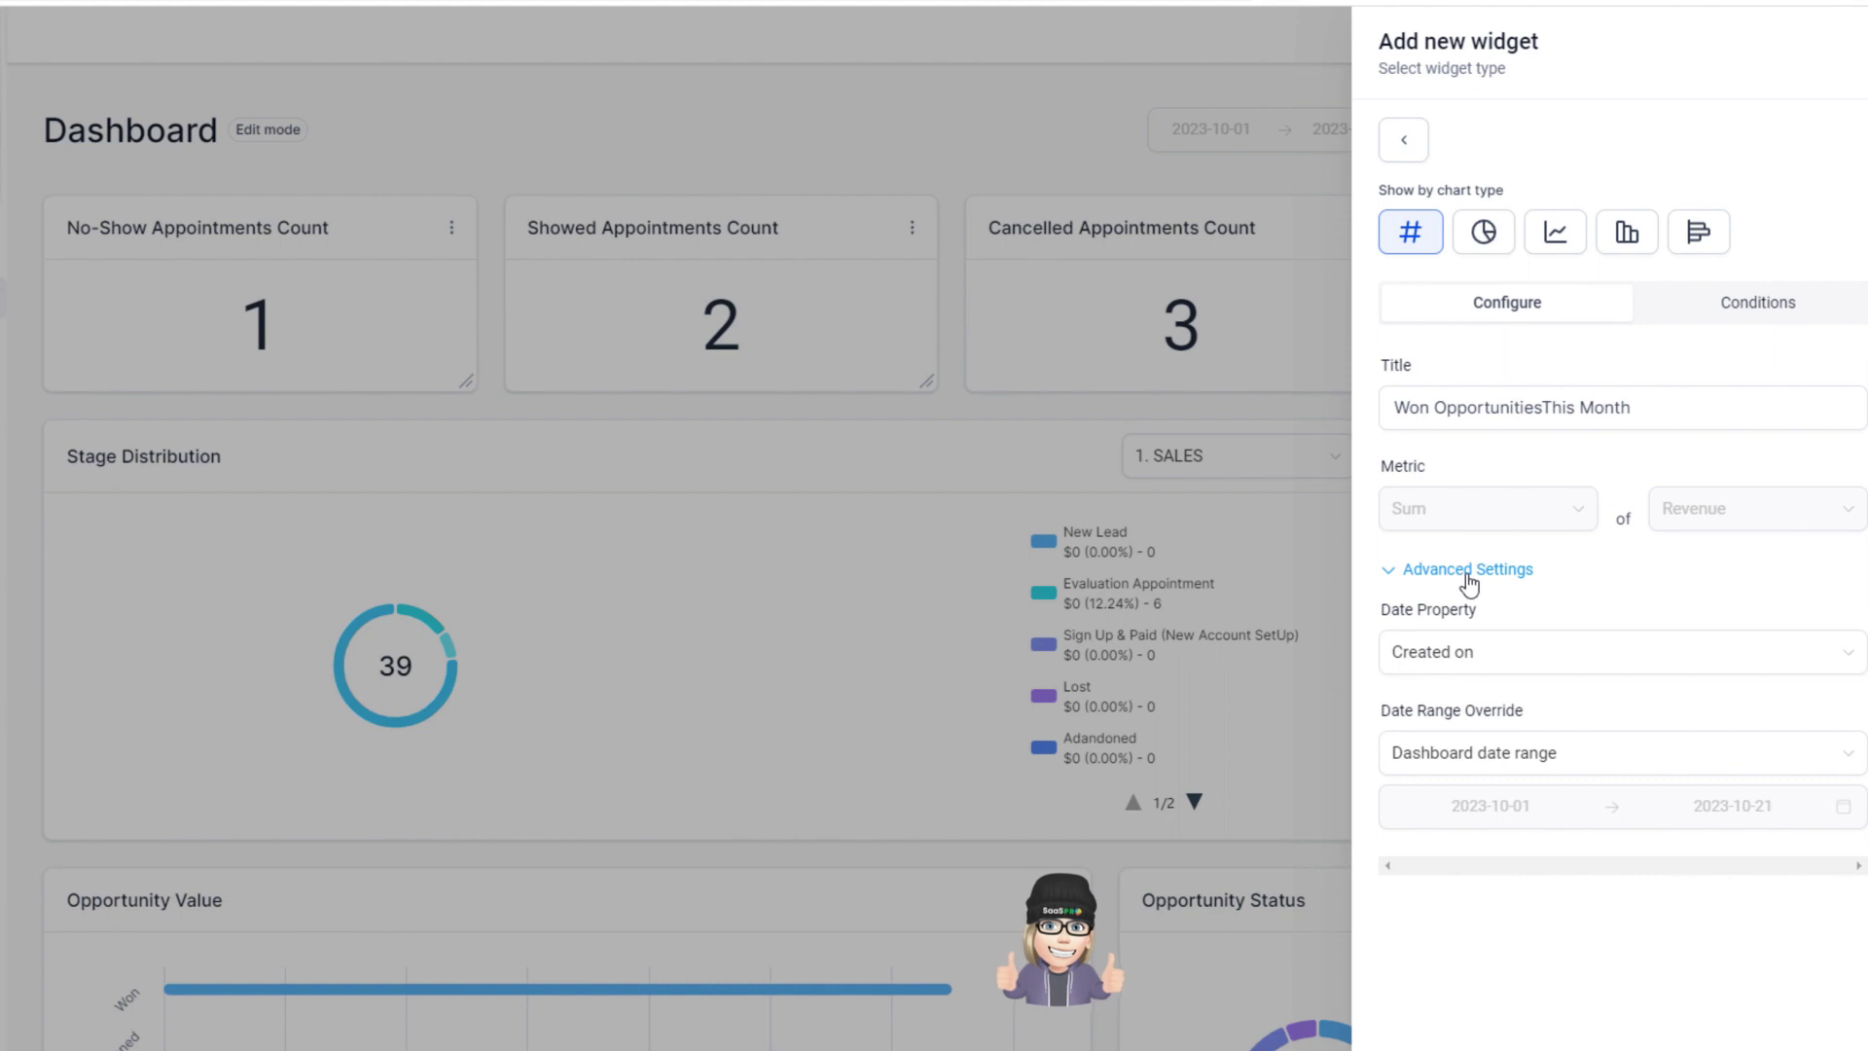
pyautogui.click(1768, 306)
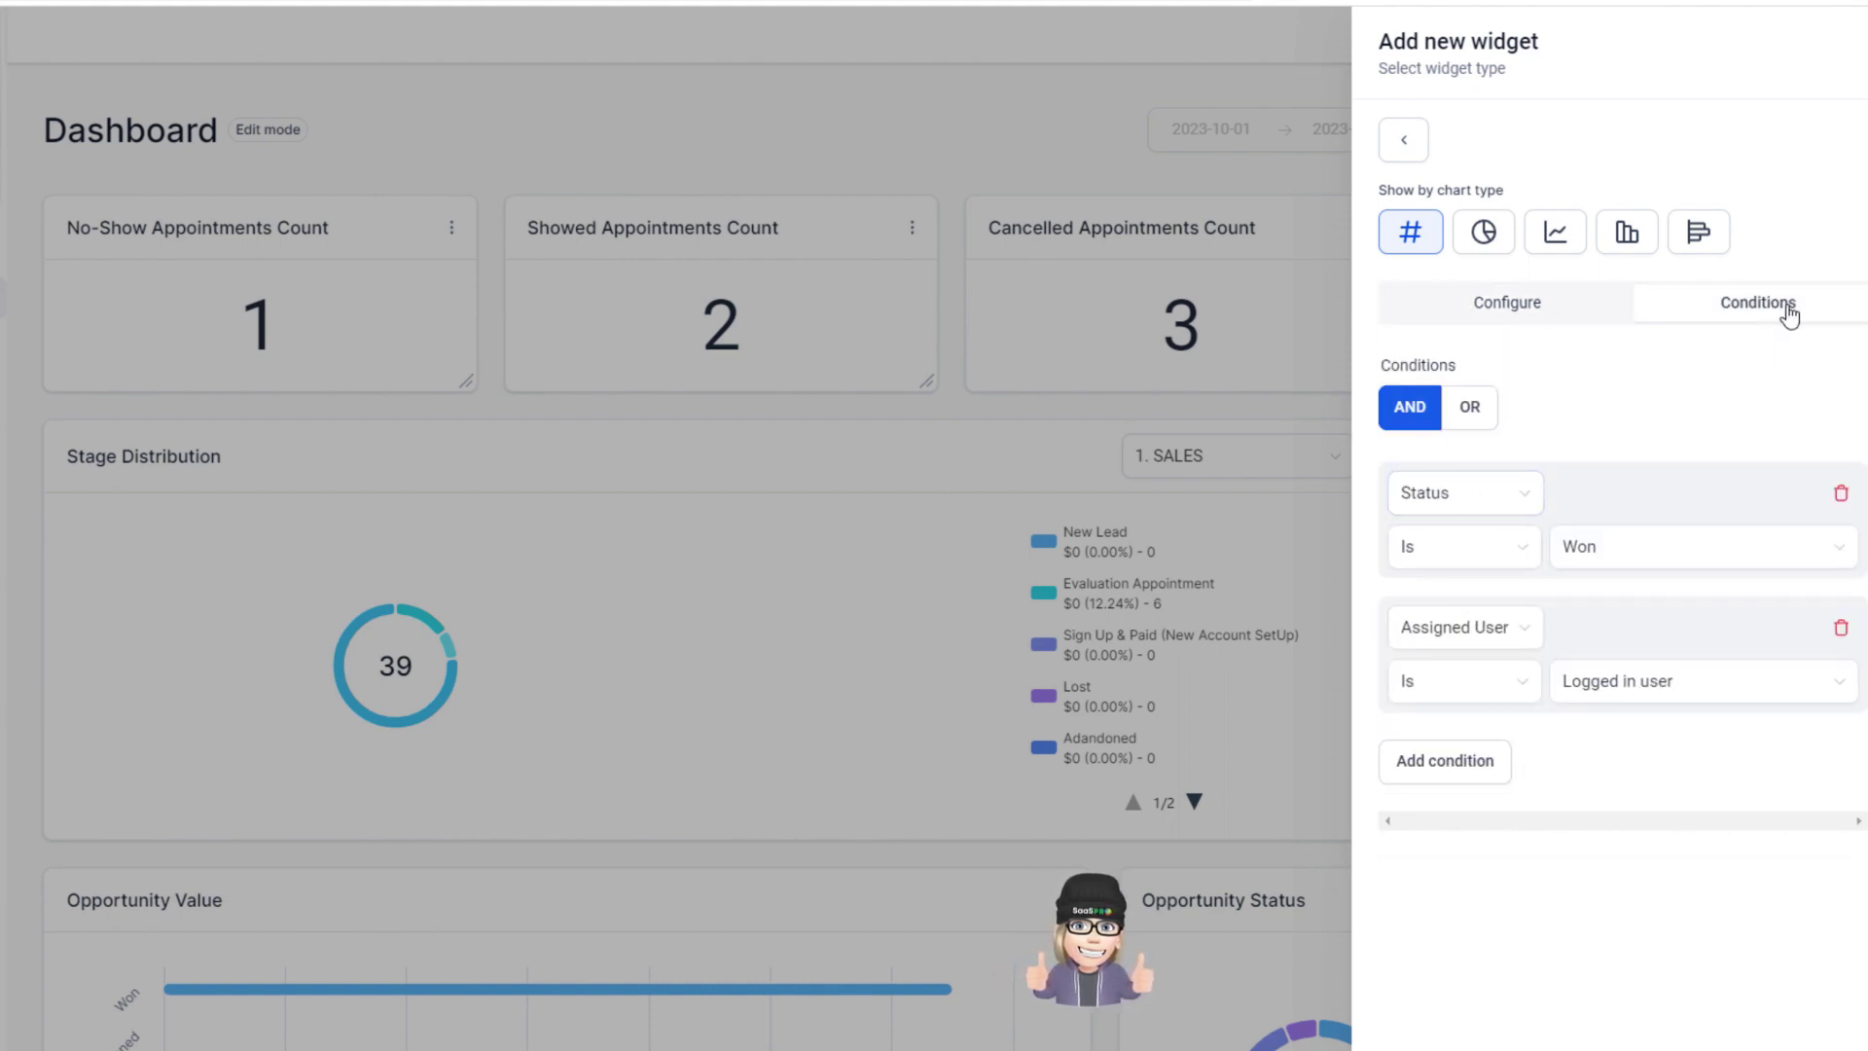
pyautogui.click(1473, 634)
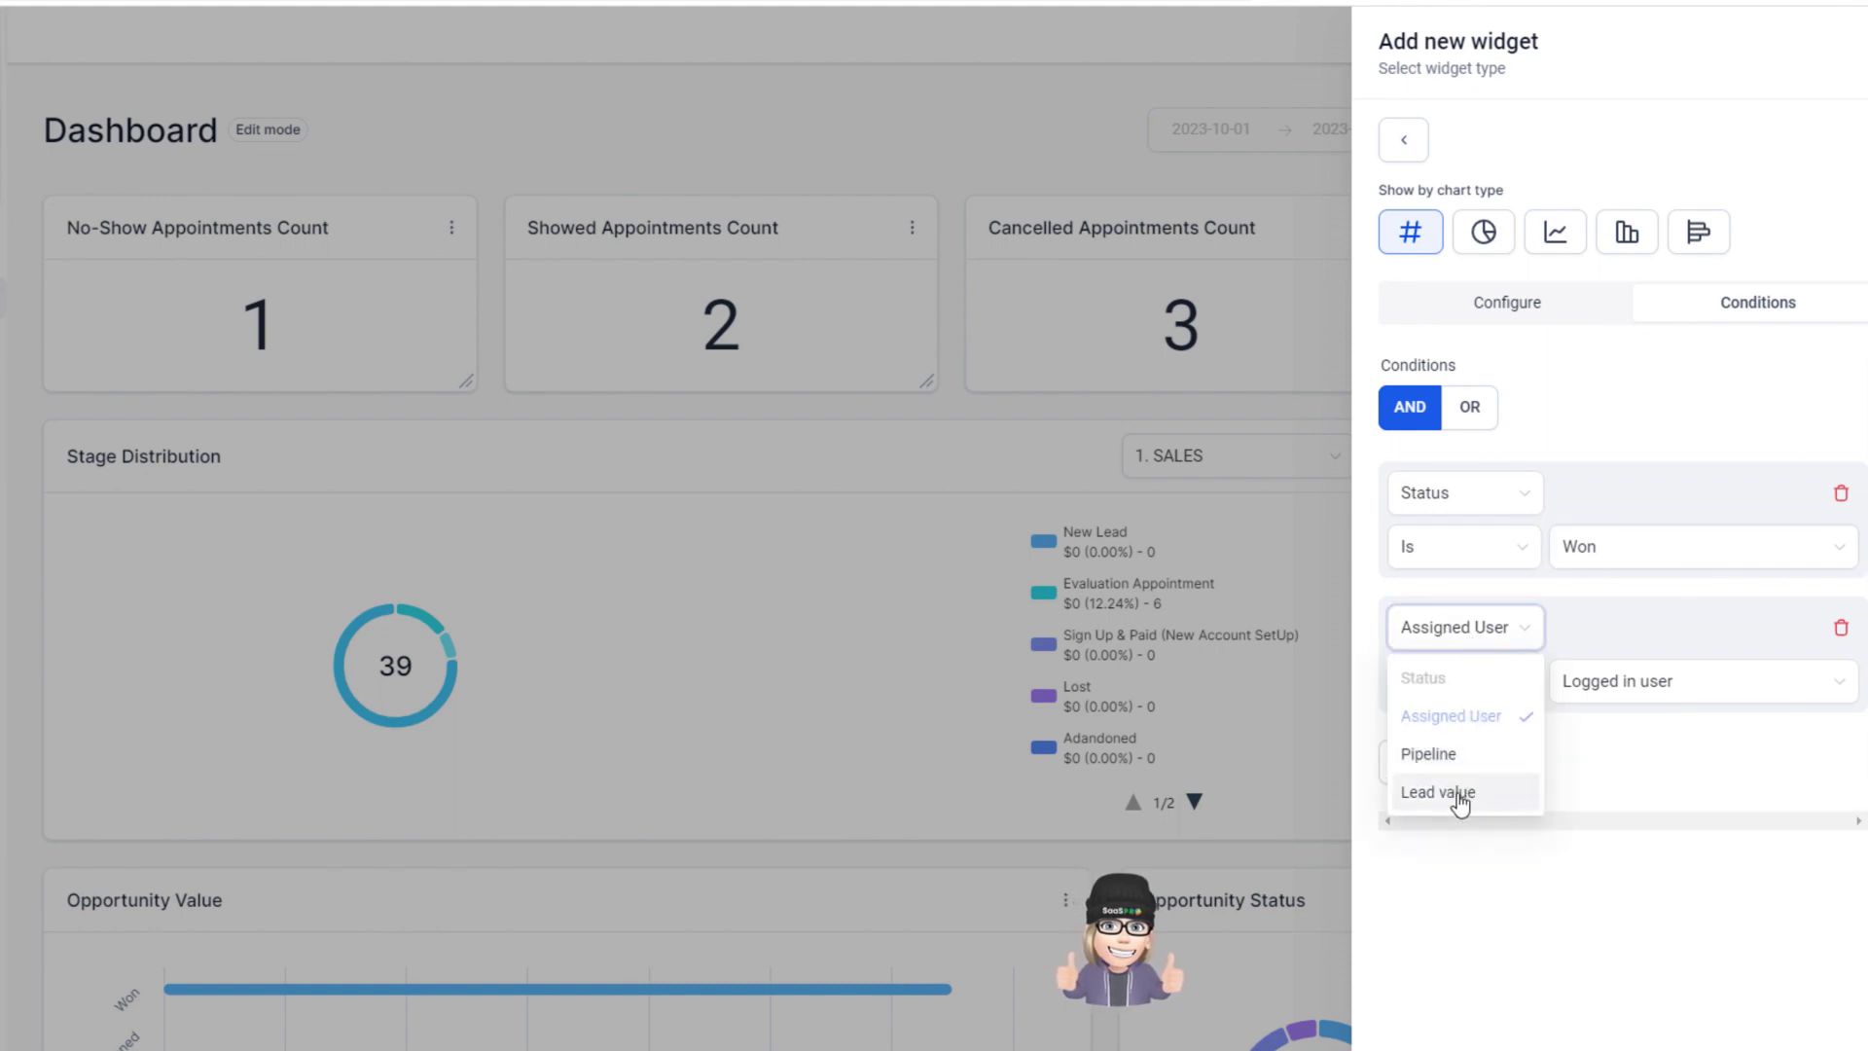
pyautogui.click(1430, 754)
pyautogui.click(1751, 693)
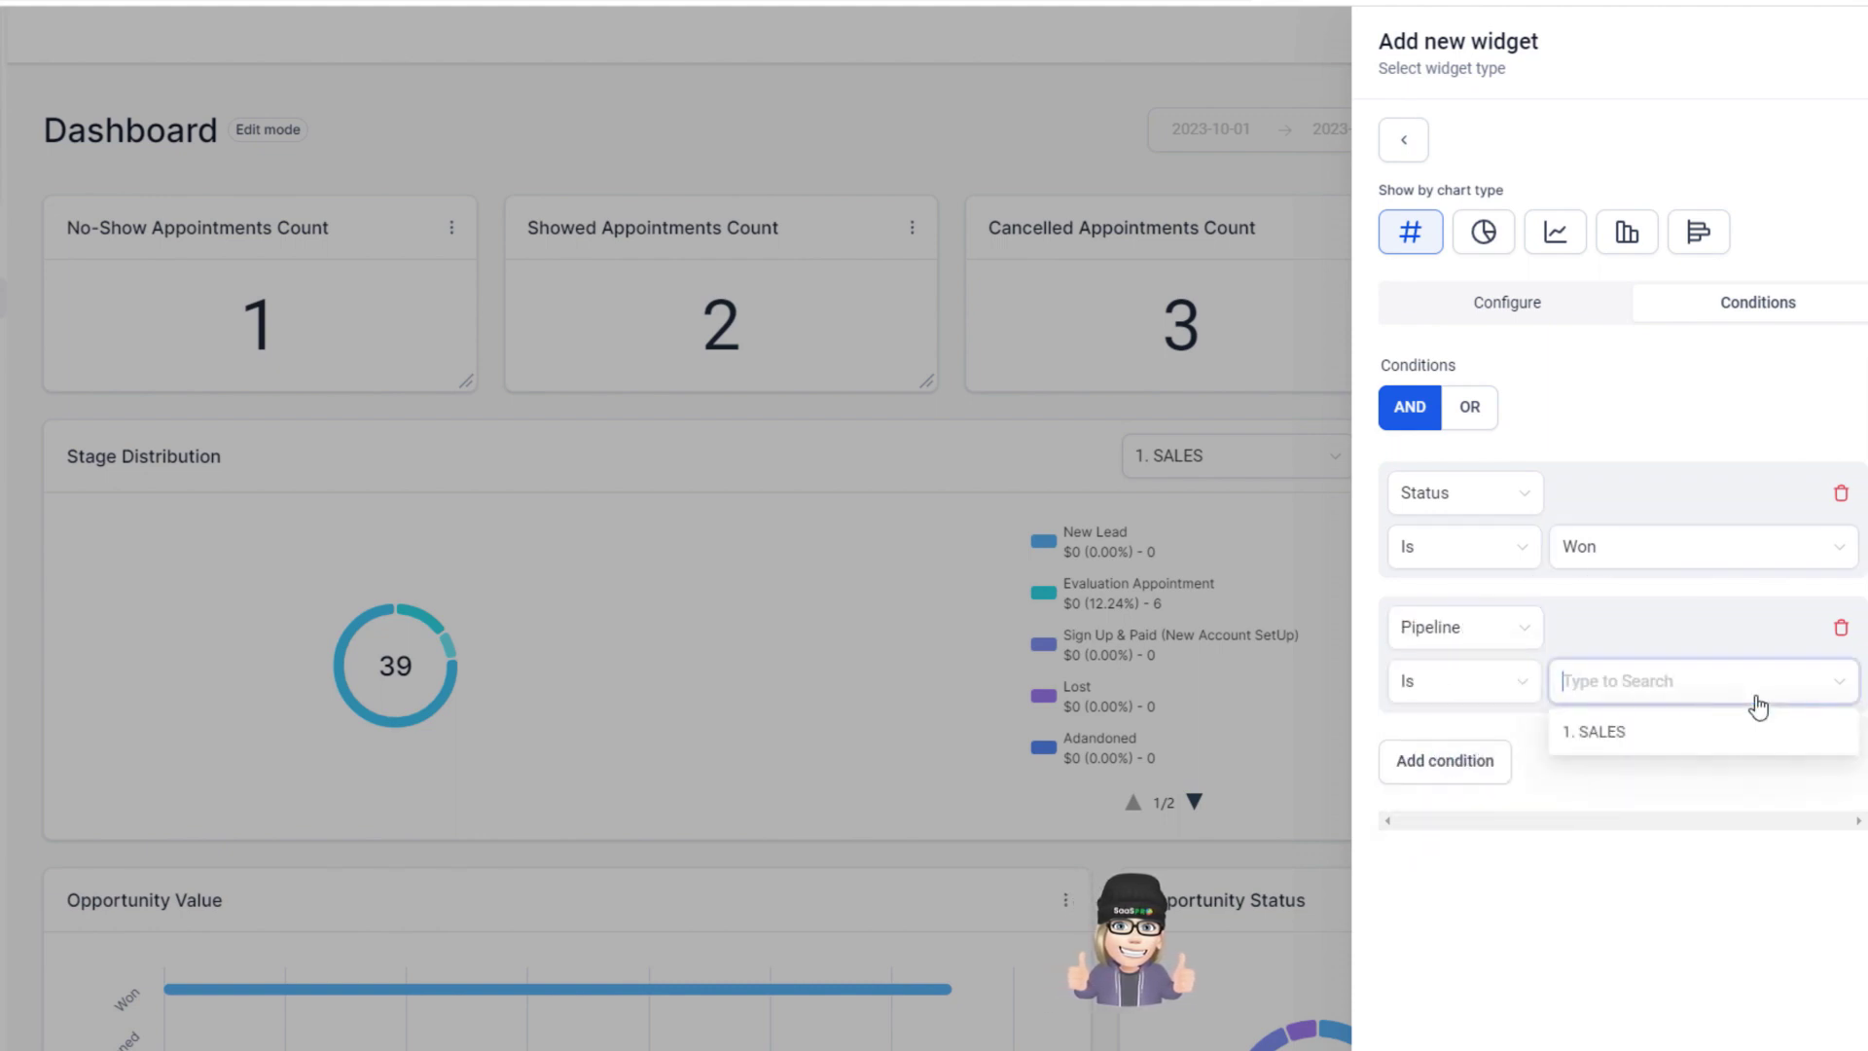
pyautogui.click(1618, 738)
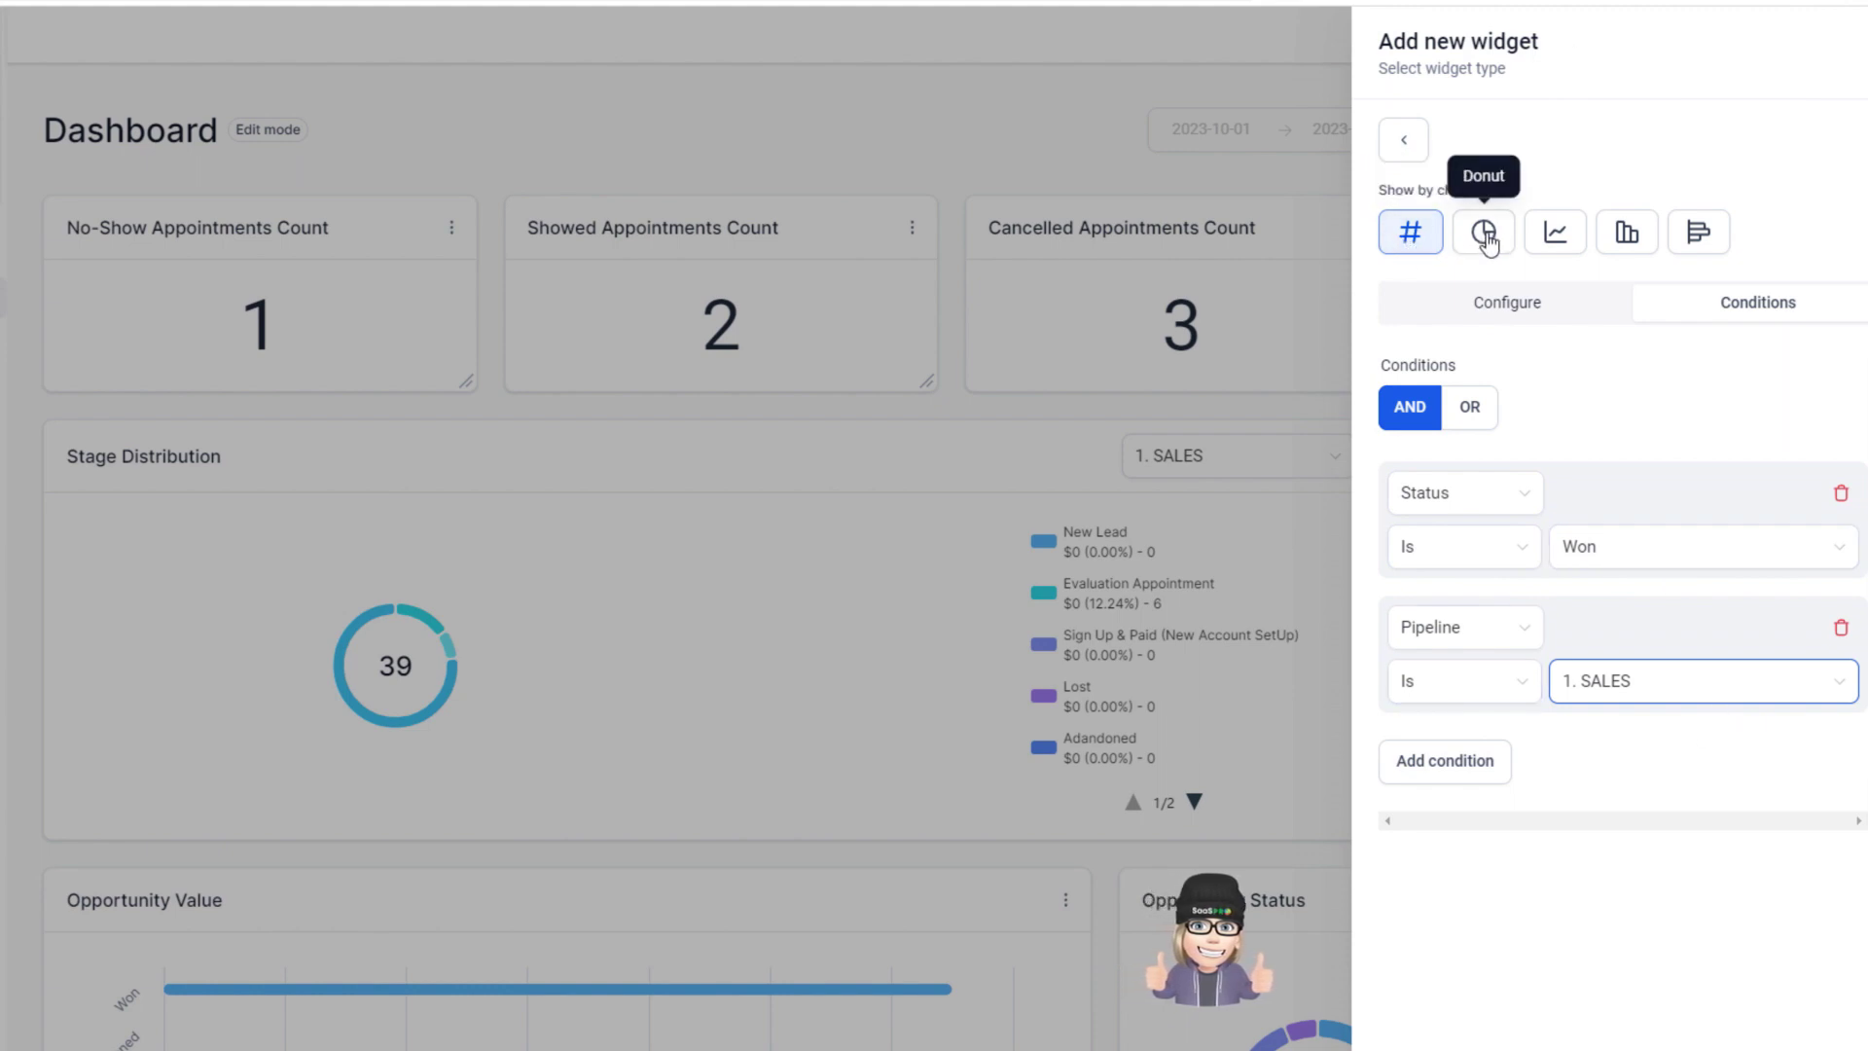
pyautogui.click(1626, 238)
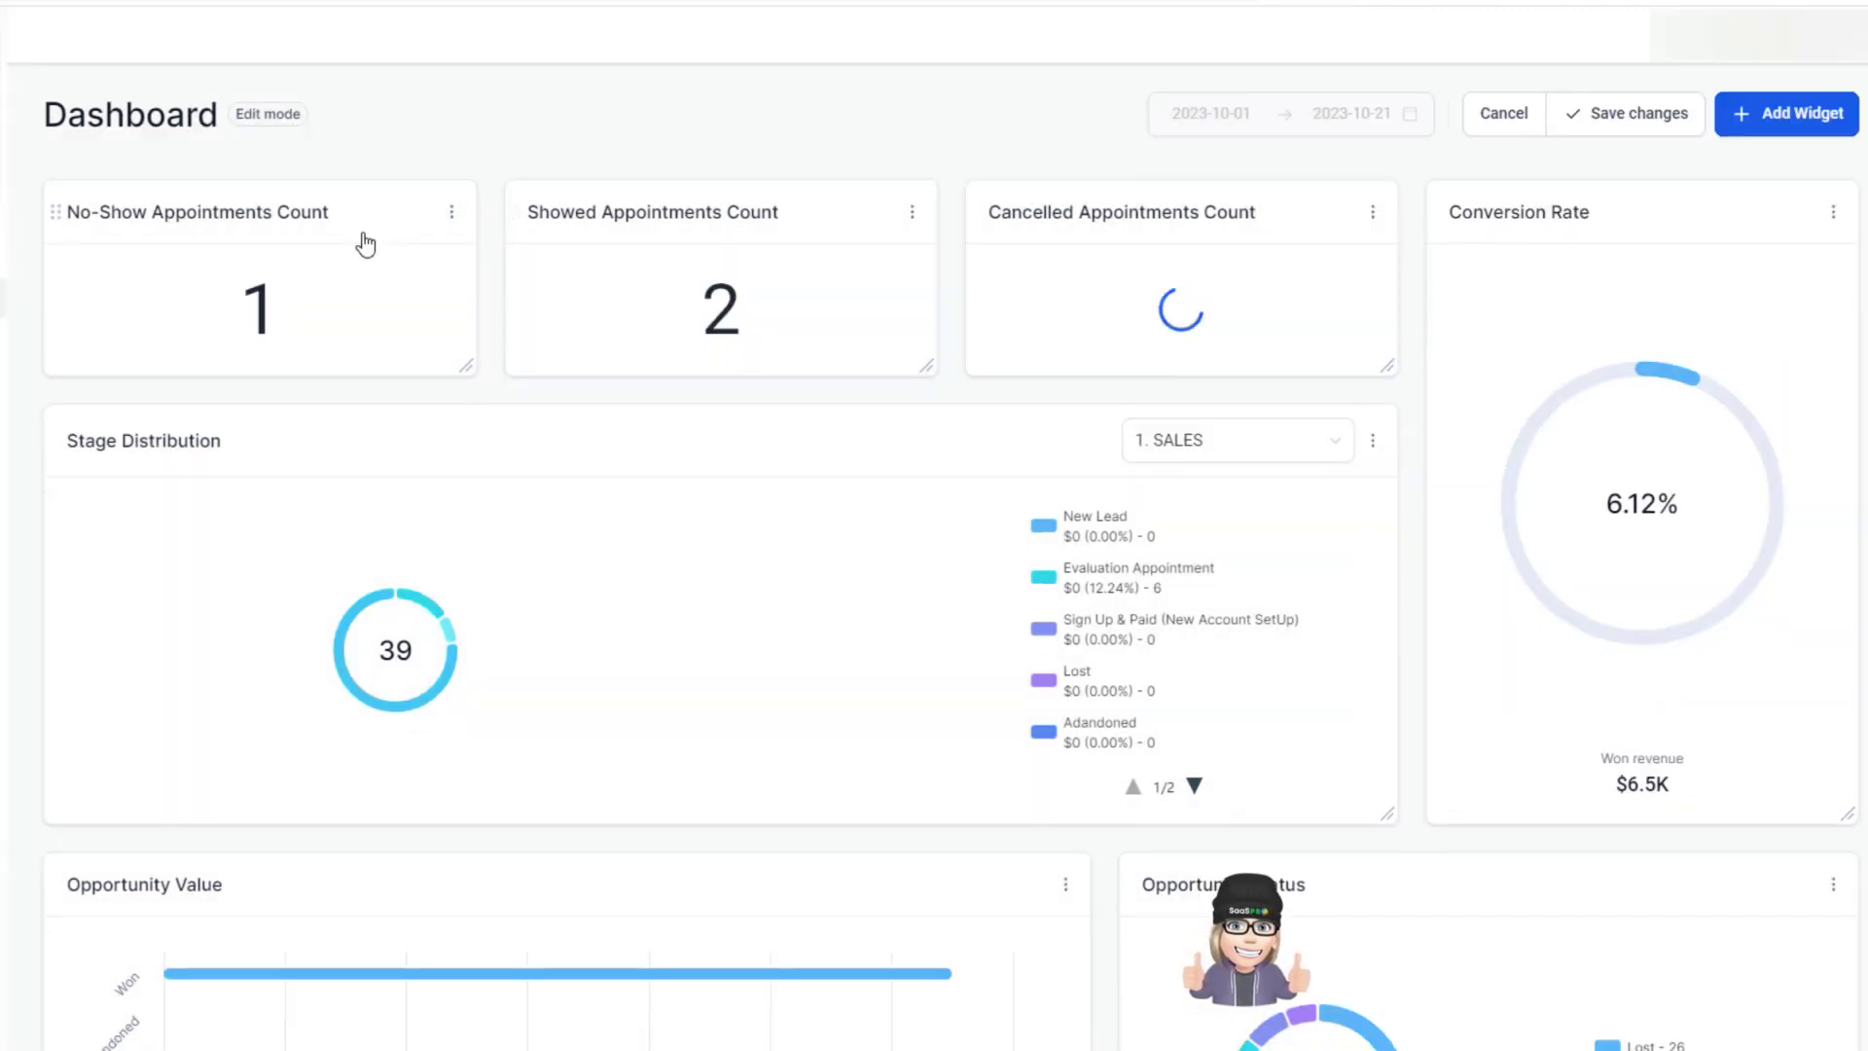
# Move the Won Opportunities Value This Month widget from the end of the dashboard up to the first row, above Conversion Rate
pyautogui.scroll(-10, 520, 408)
pyautogui.scroll(-7, 519, 408)
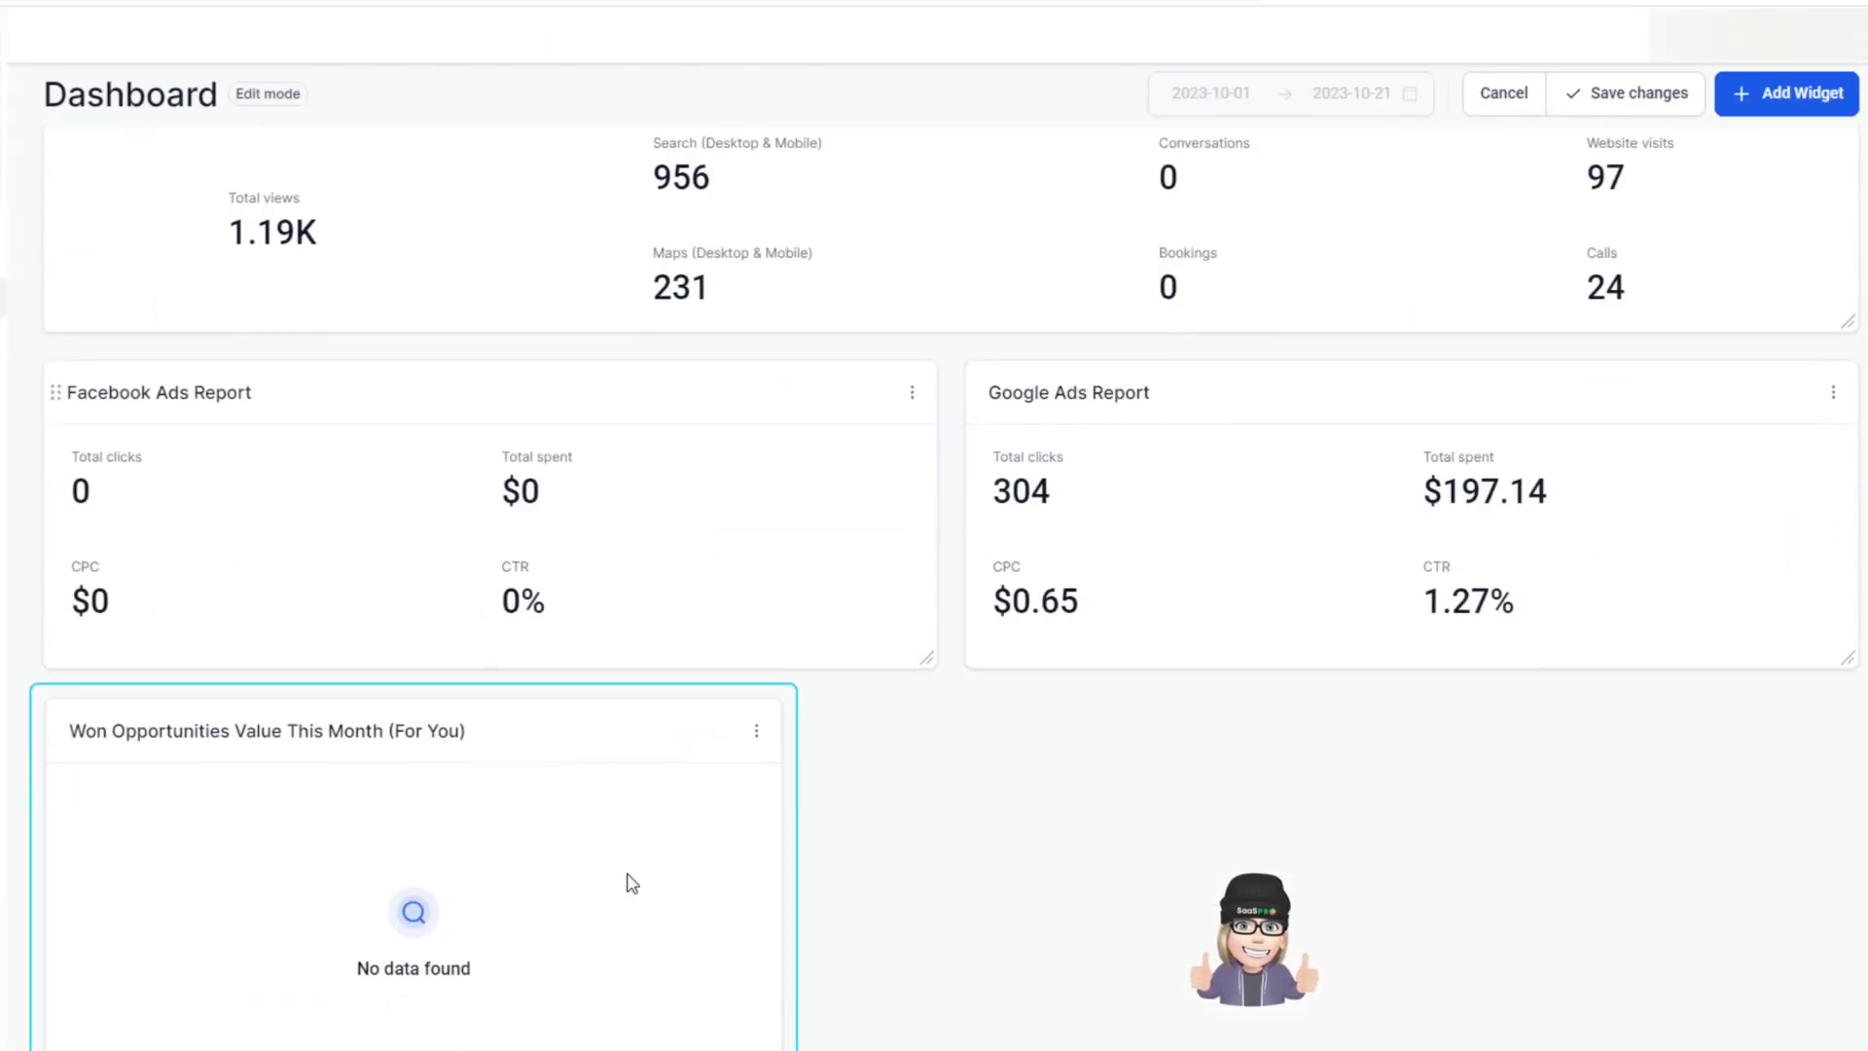
pyautogui.moveTo(623, 732); pyautogui.dragTo(1627, 234)
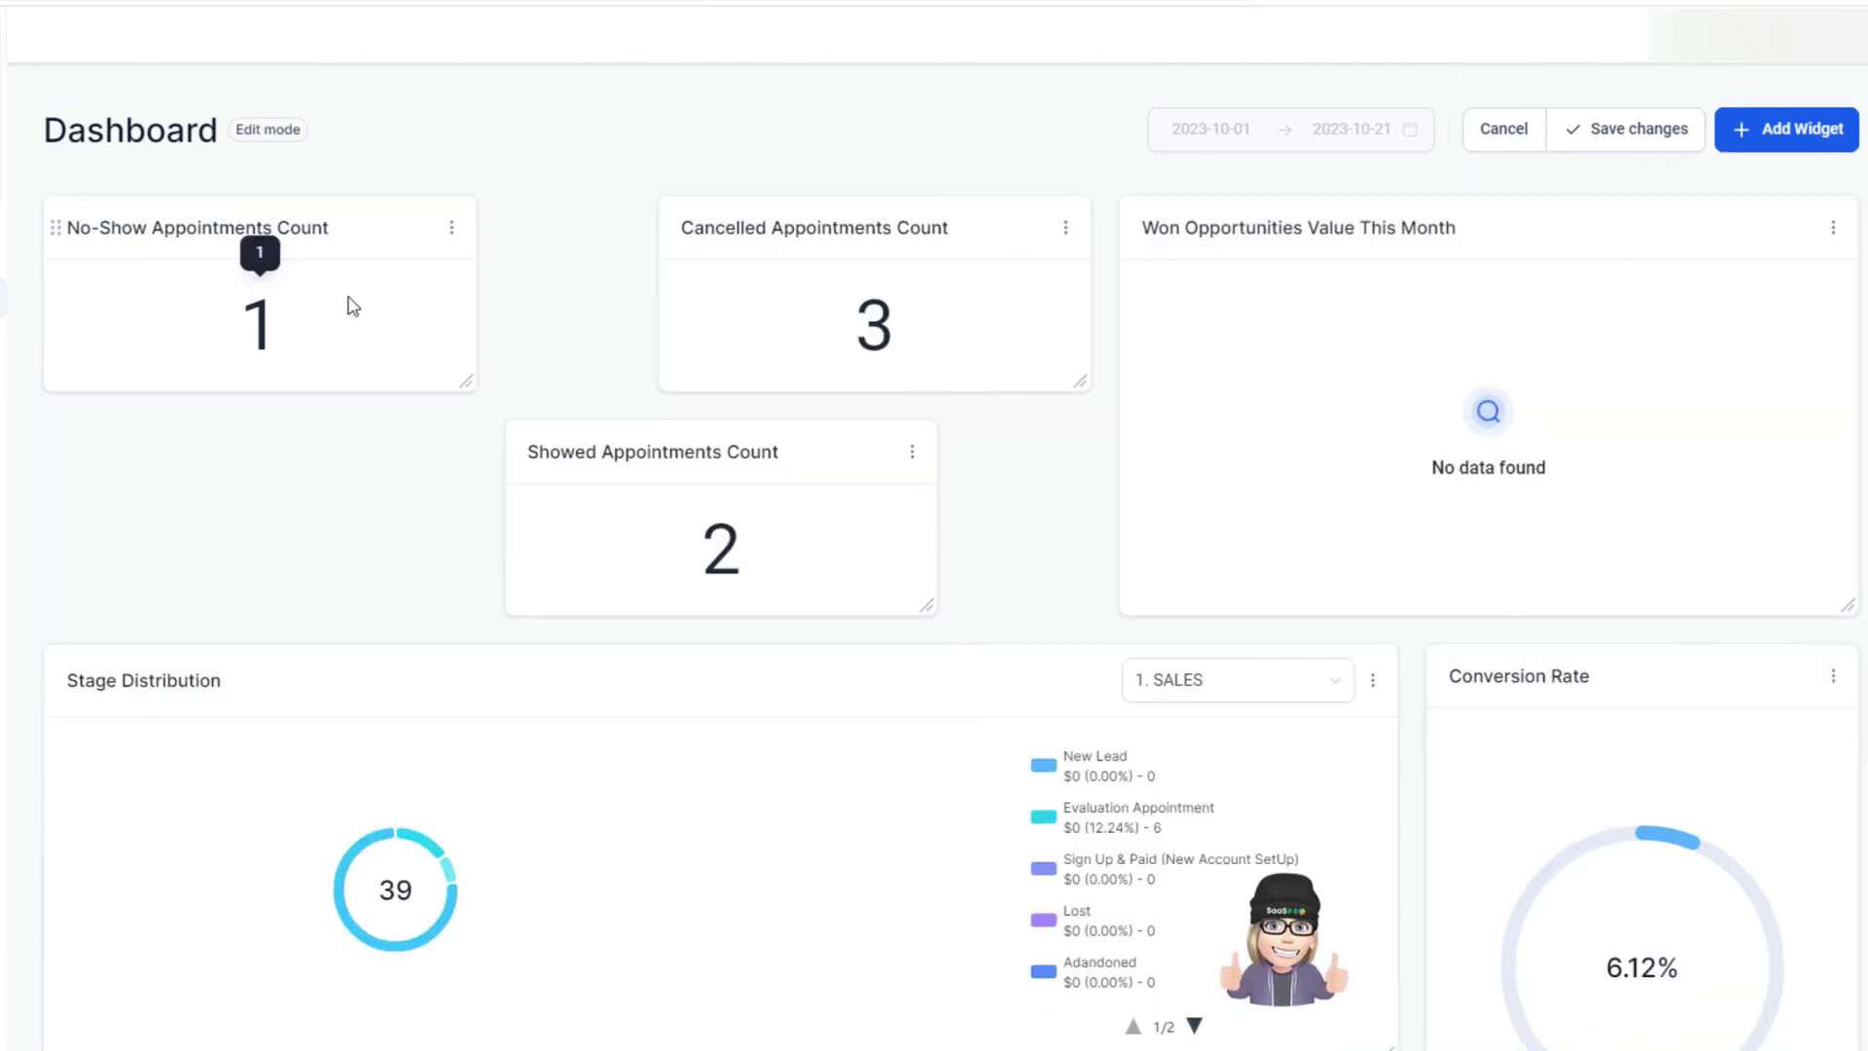
# Rename the No-Show Appointments Count widget to "No-Show Appointments" and narrow it to fit the shorter title
pyautogui.moveTo(461, 378); pyautogui.dragTo(398, 317)
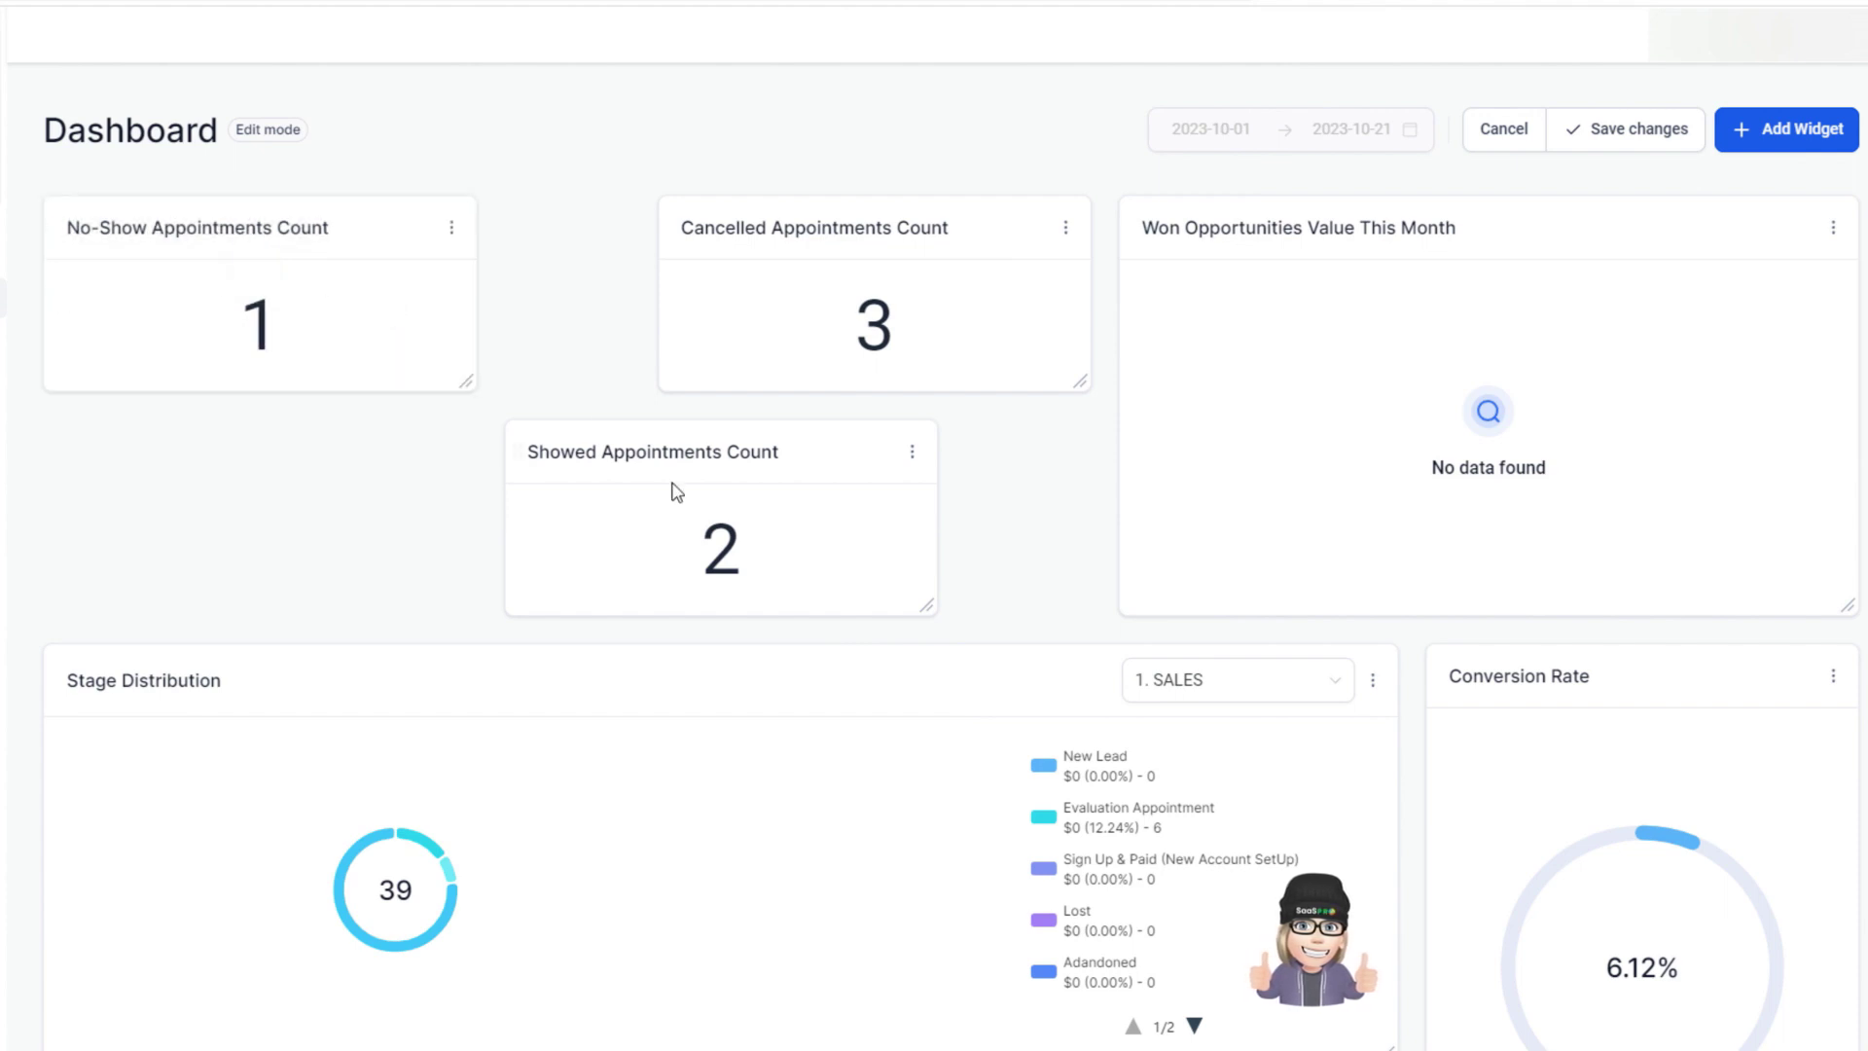
pyautogui.click(452, 228)
pyautogui.click(440, 139)
pyautogui.moveTo(1651, 346); pyautogui.dragTo(1593, 345)
pyautogui.press('BackSpace')
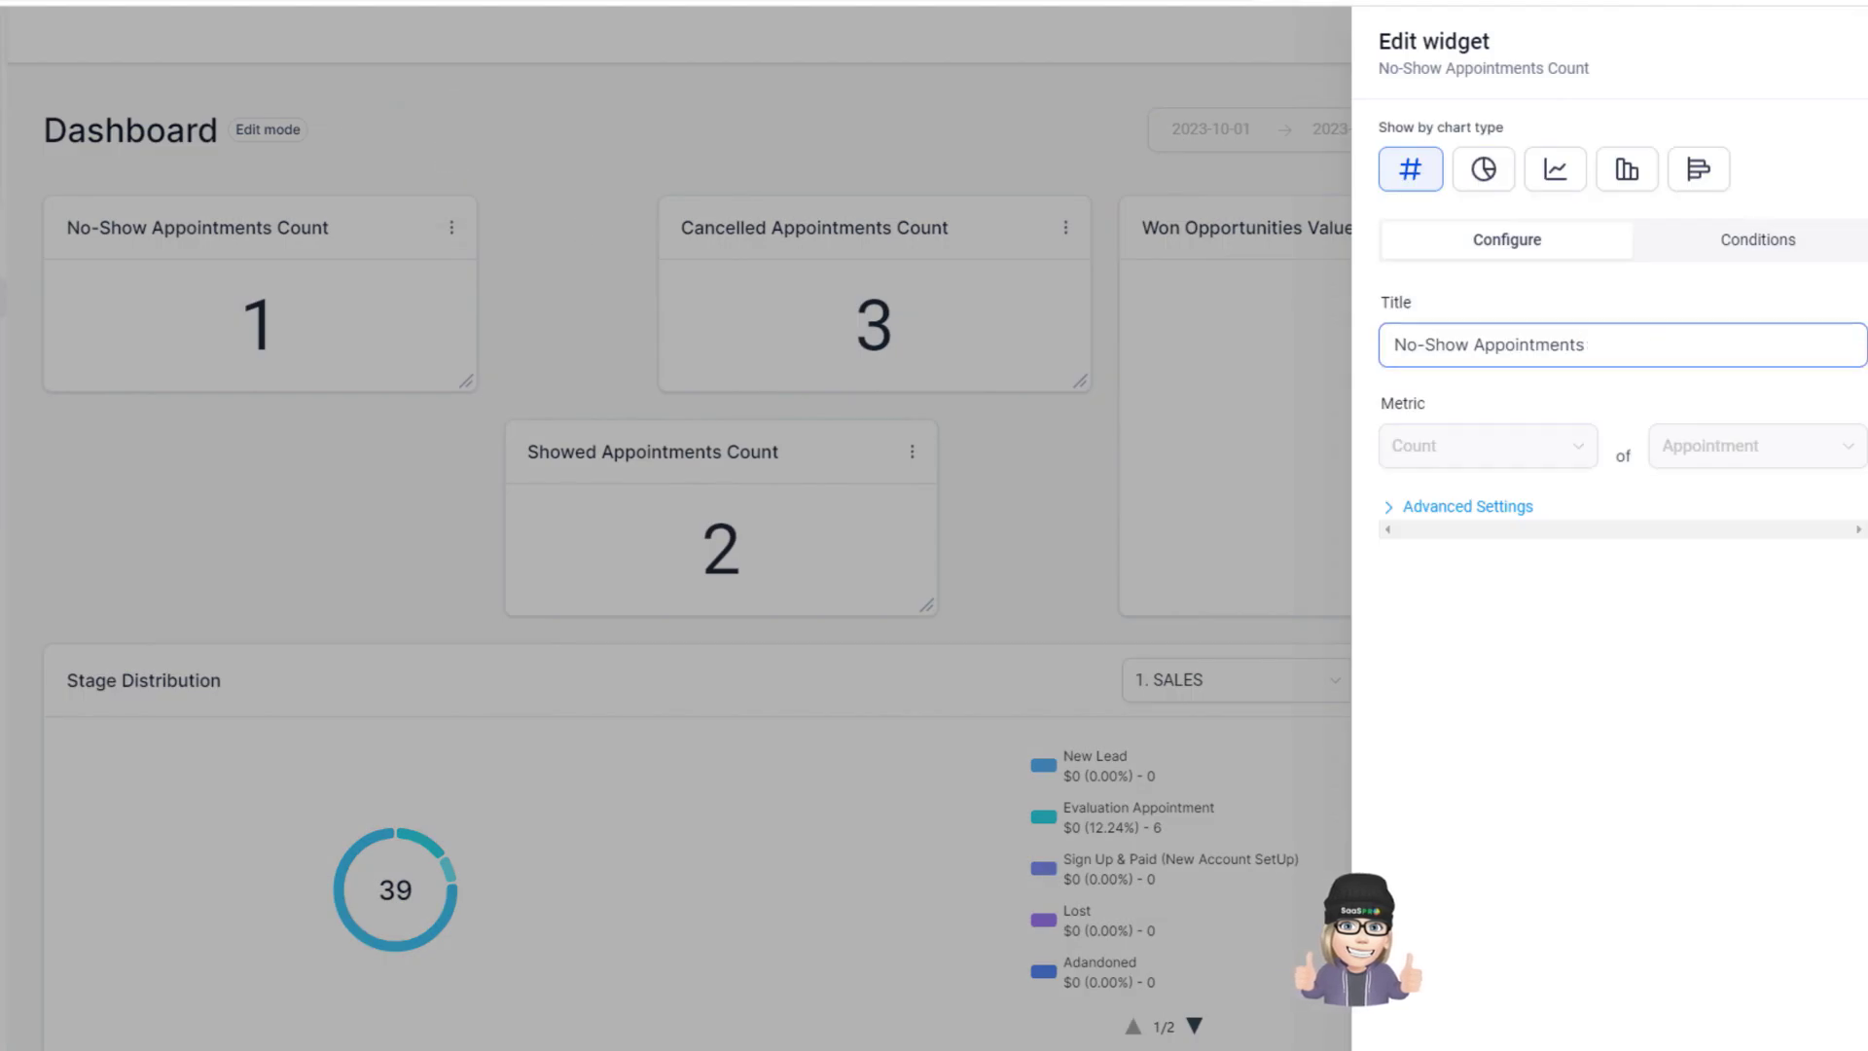
pyautogui.click(437, 350)
pyautogui.moveTo(467, 378); pyautogui.dragTo(316, 375)
# Rename the Showed Appointments Count widget to "Showed Appointments", narrow it, and move it between the No-Show and Cancelled widgets
pyautogui.click(913, 452)
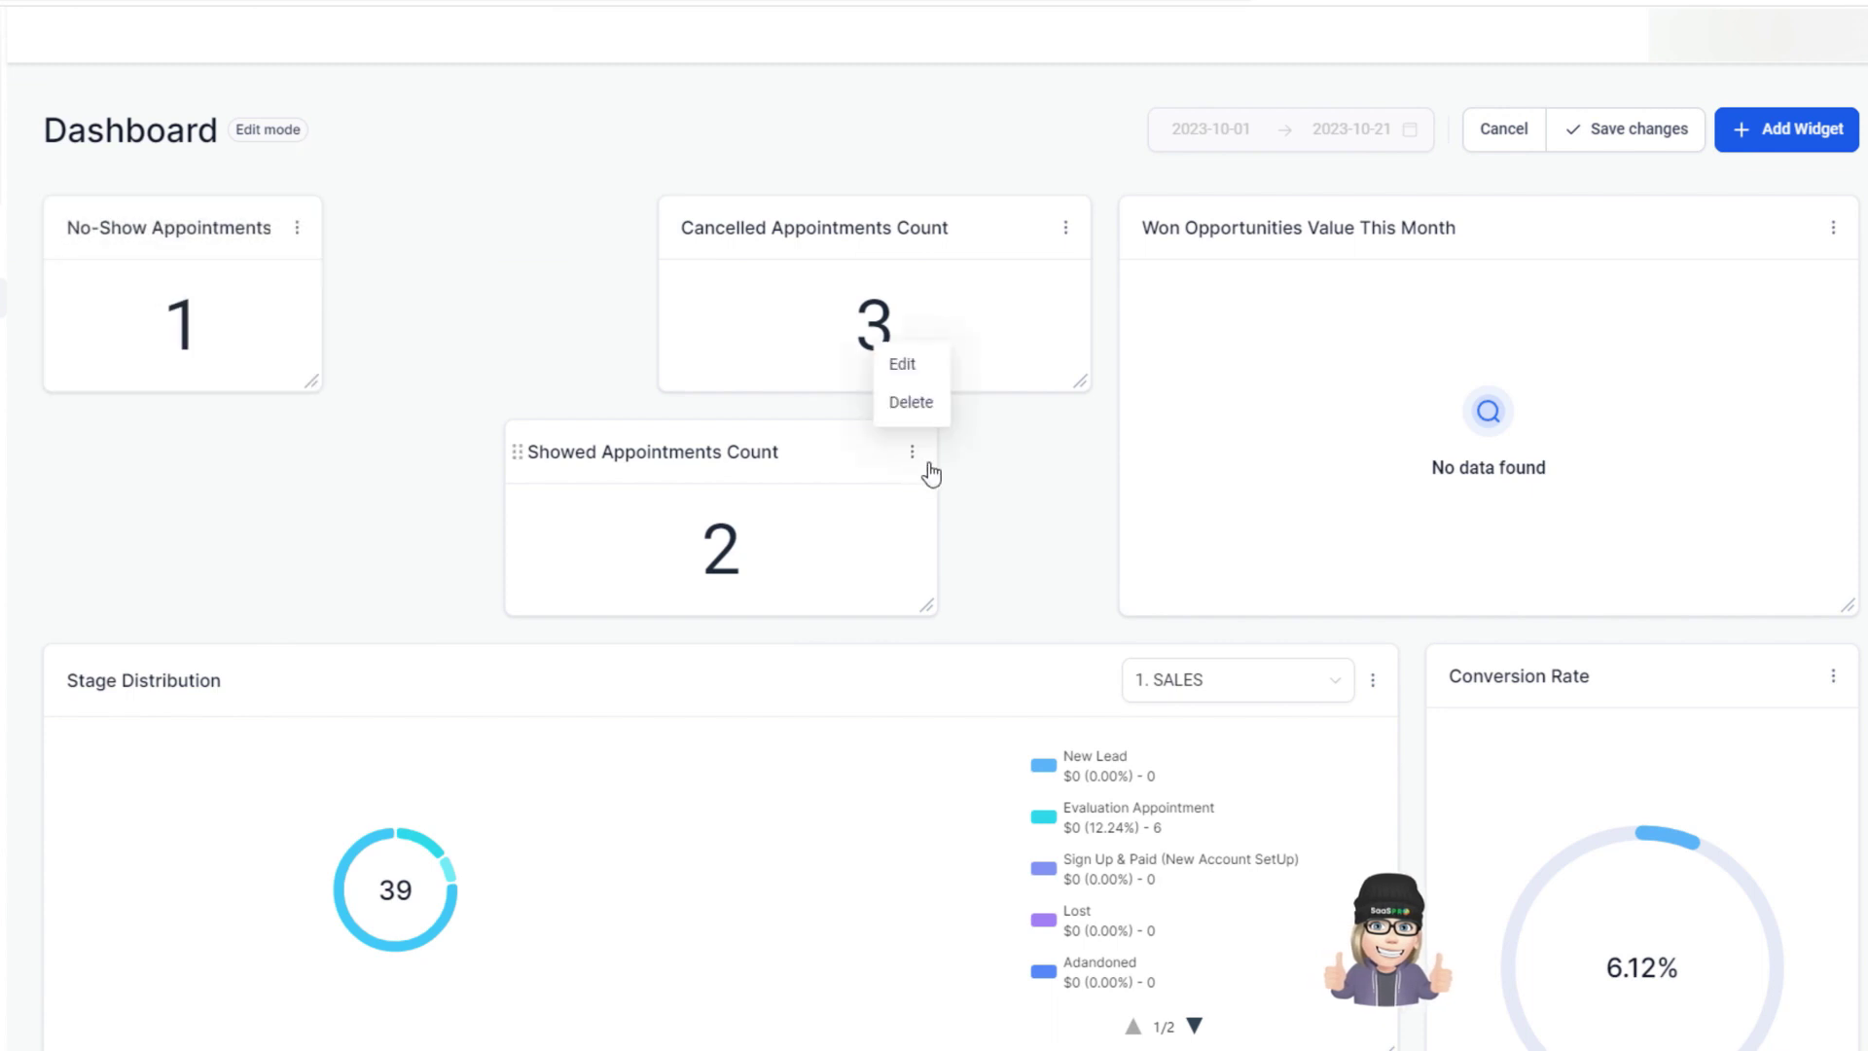
pyautogui.click(905, 365)
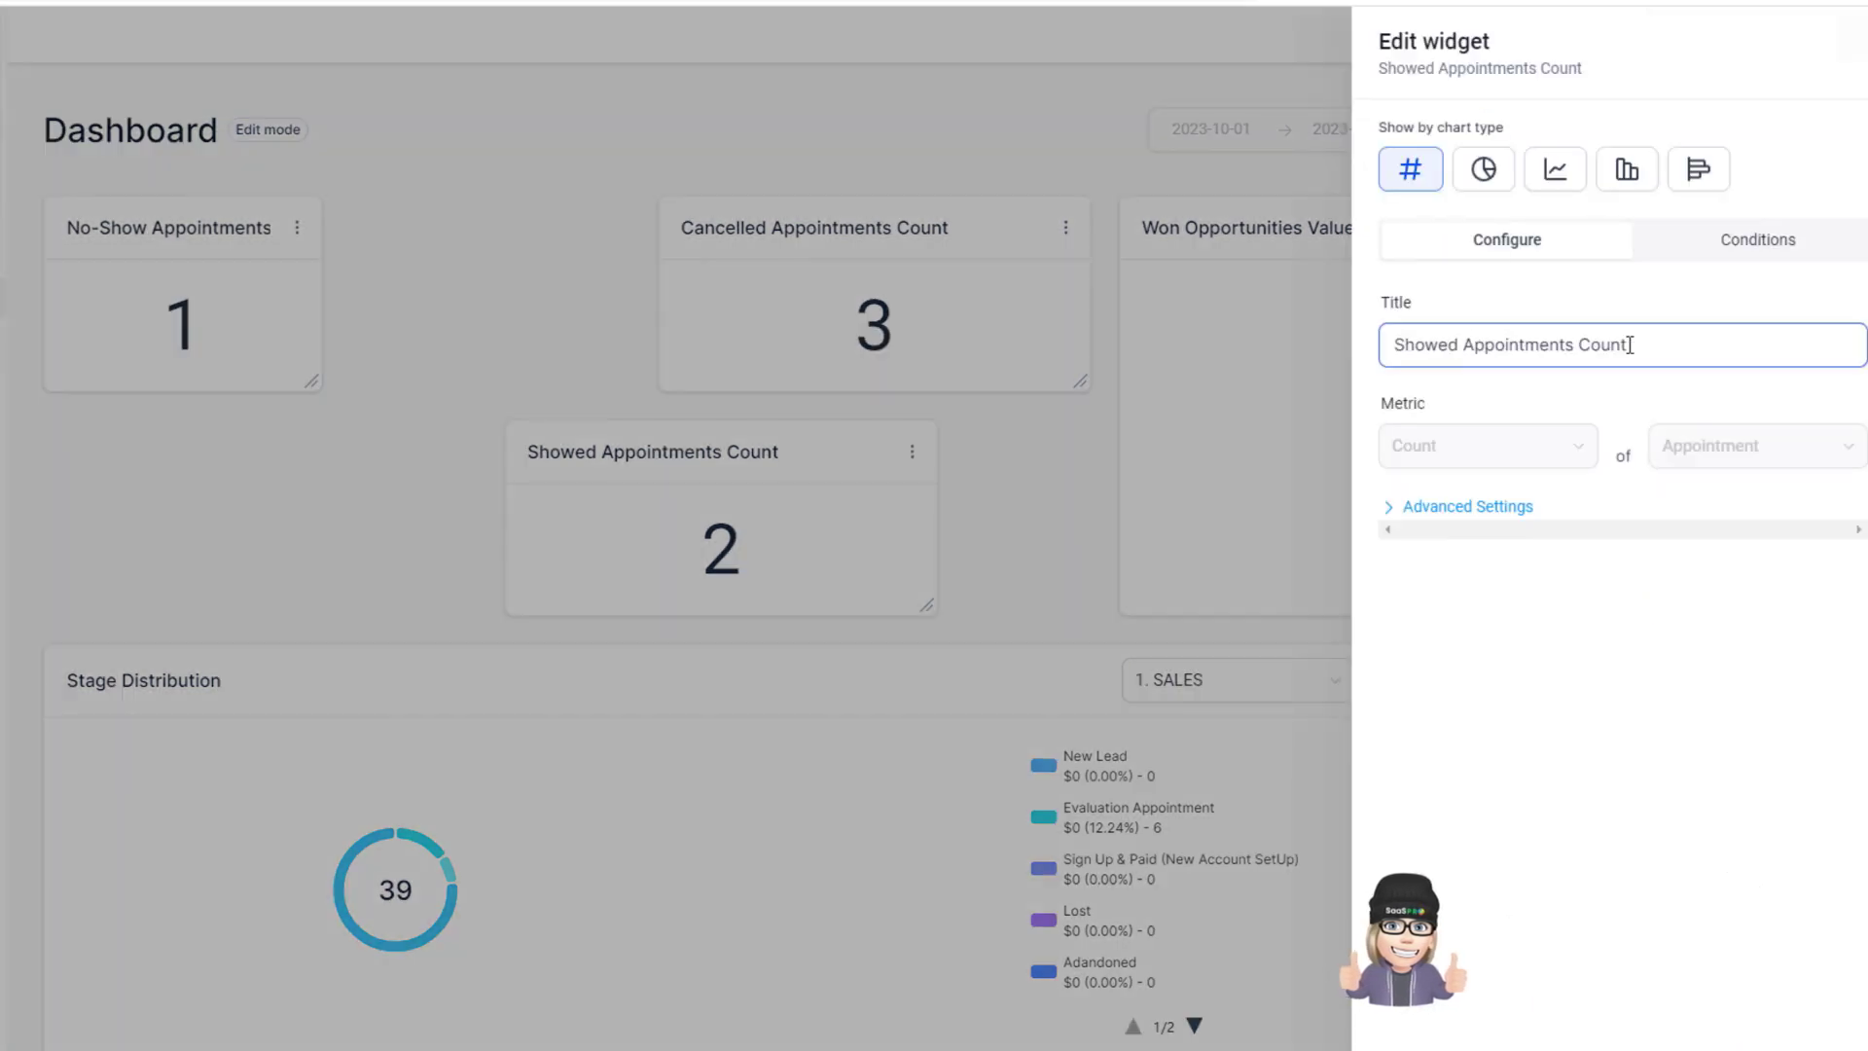
pyautogui.moveTo(1655, 346); pyautogui.dragTo(1589, 348)
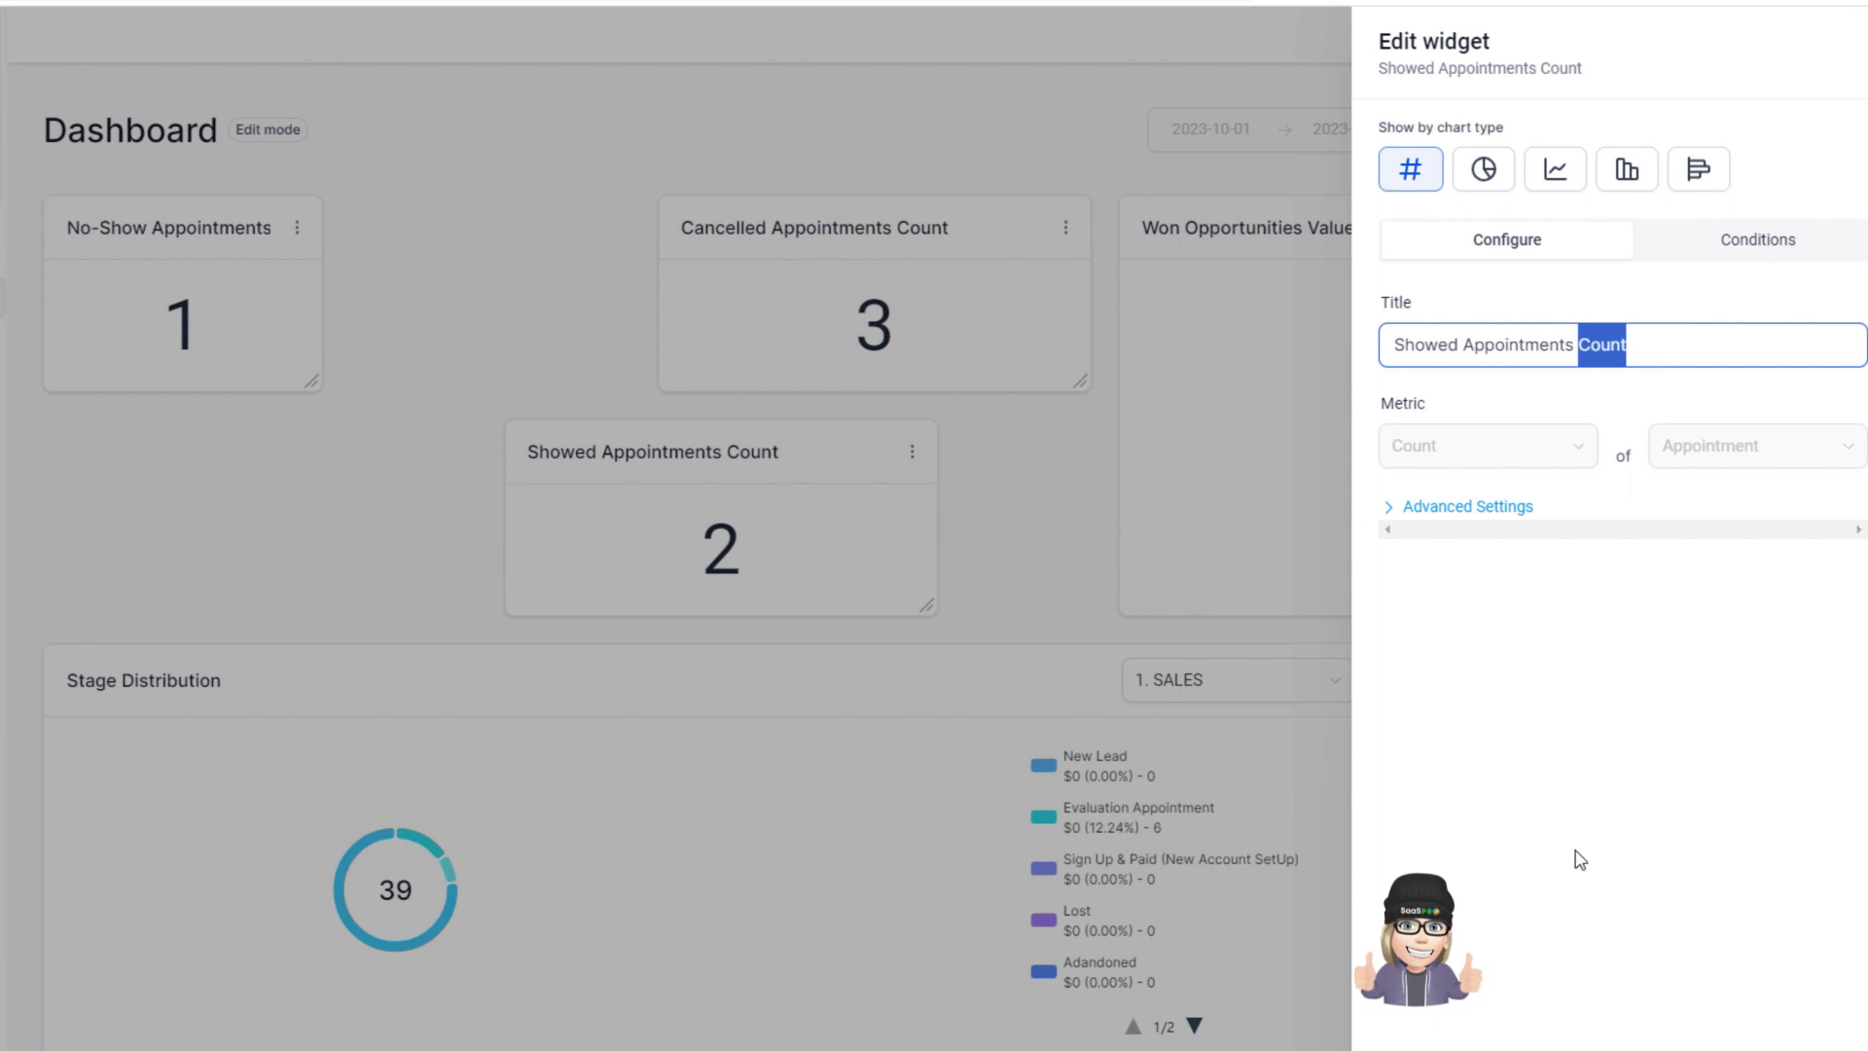
pyautogui.press('BackSpace')
pyautogui.click(555, 475)
pyautogui.moveTo(554, 476); pyautogui.dragTo(382, 245)
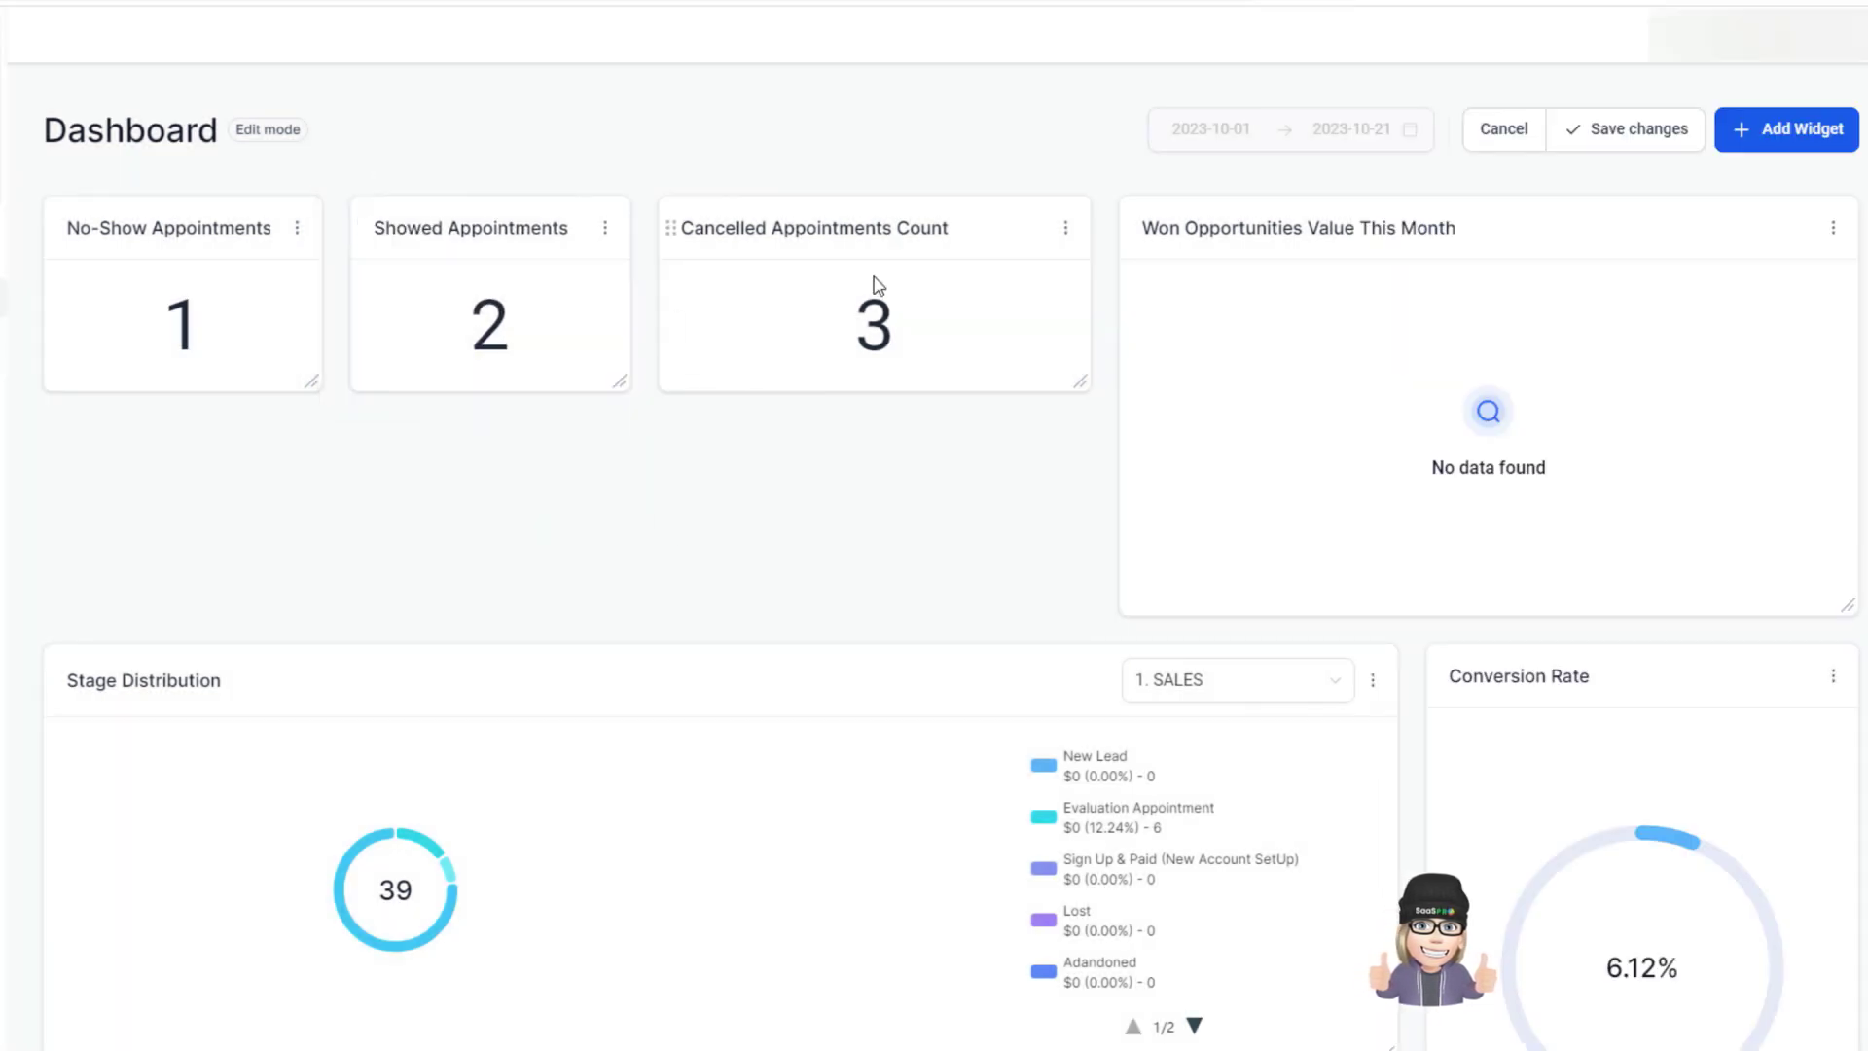
# Rename the Cancelled Appointments Count widget to "Cancelled Appointments" and narrow it to match the other two appointment widgets
pyautogui.click(1065, 227)
pyautogui.click(1062, 148)
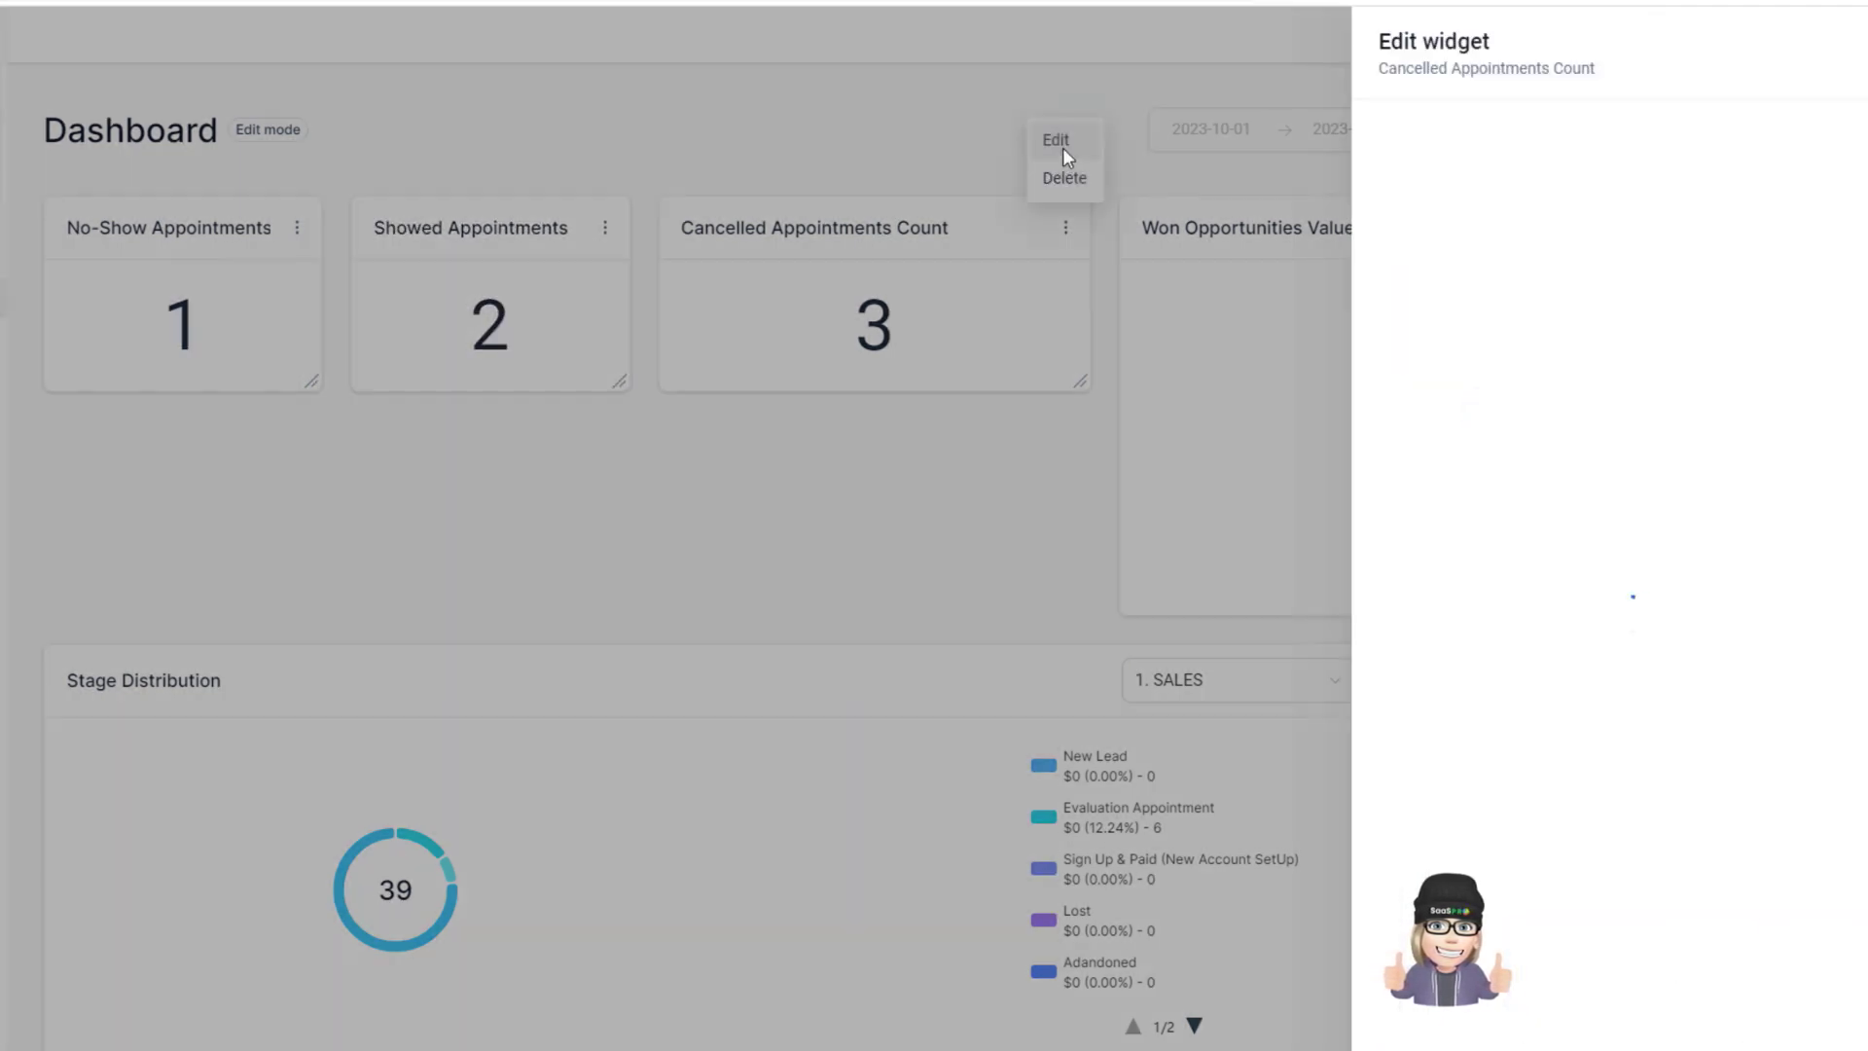
pyautogui.moveTo(1657, 345); pyautogui.dragTo(1593, 347)
pyautogui.press('BackSpace')
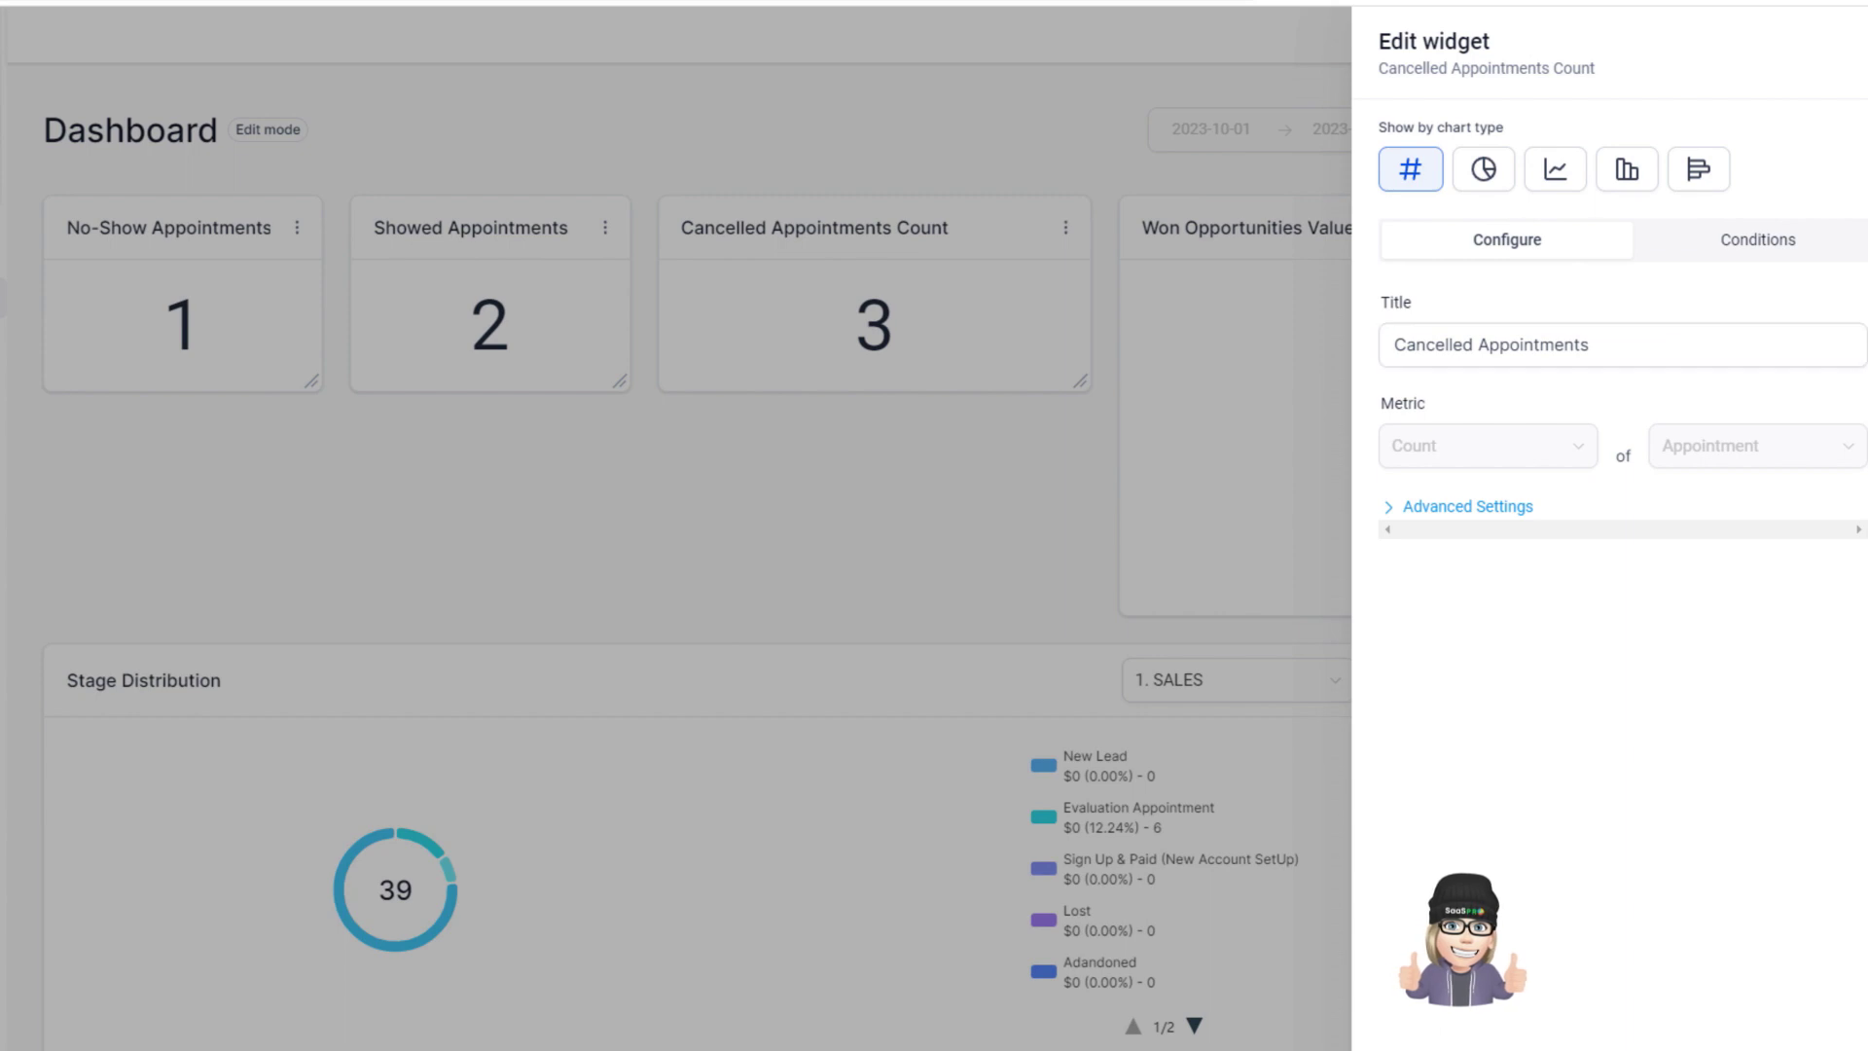
pyautogui.click(1255, 625)
pyautogui.moveTo(1082, 380); pyautogui.dragTo(1002, 372)
# Narrow the Stage Distribution widget to the same width as the Opportunity Value widget
pyautogui.moveTo(1218, 404)
pyautogui.mouseDown()
pyautogui.moveTo(1187, 367)
pyautogui.moveTo(1226, 379)
pyautogui.mouseUp()
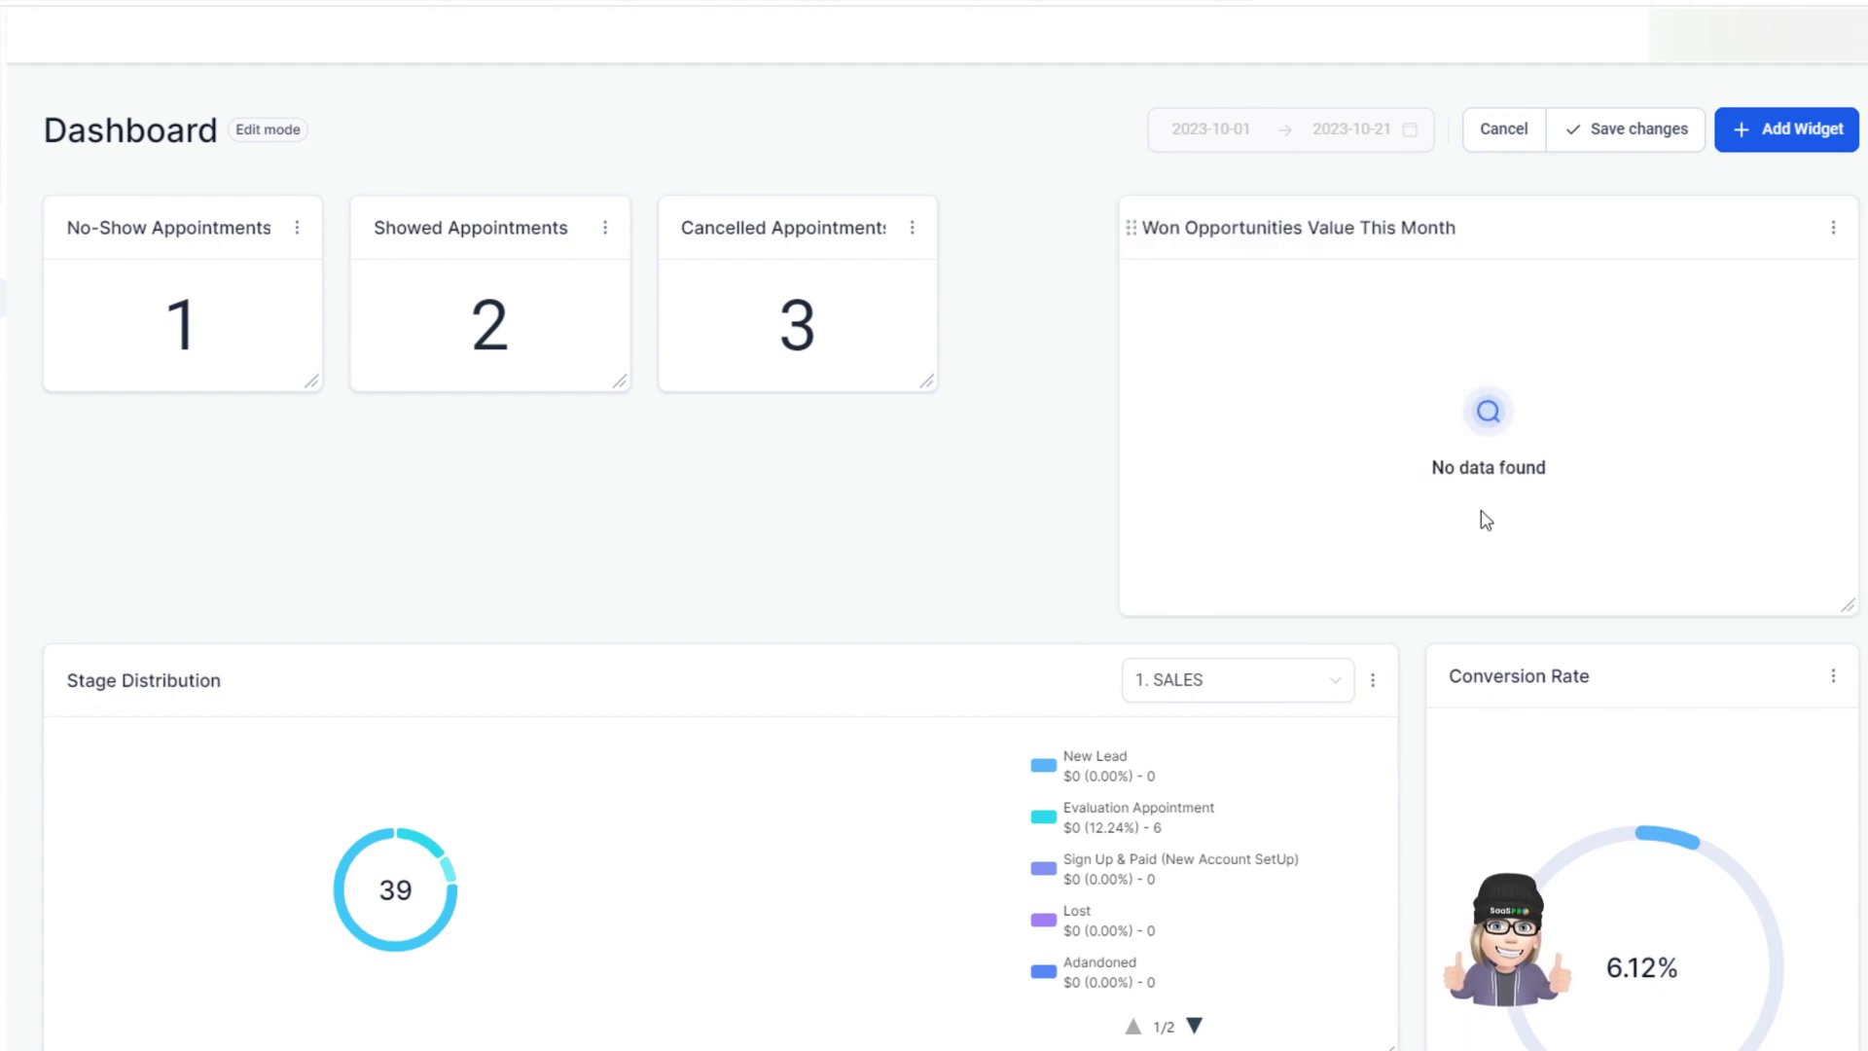
pyautogui.moveTo(1382, 1045); pyautogui.dragTo(1105, 1026)
pyautogui.scroll(-1, 1355, 875)
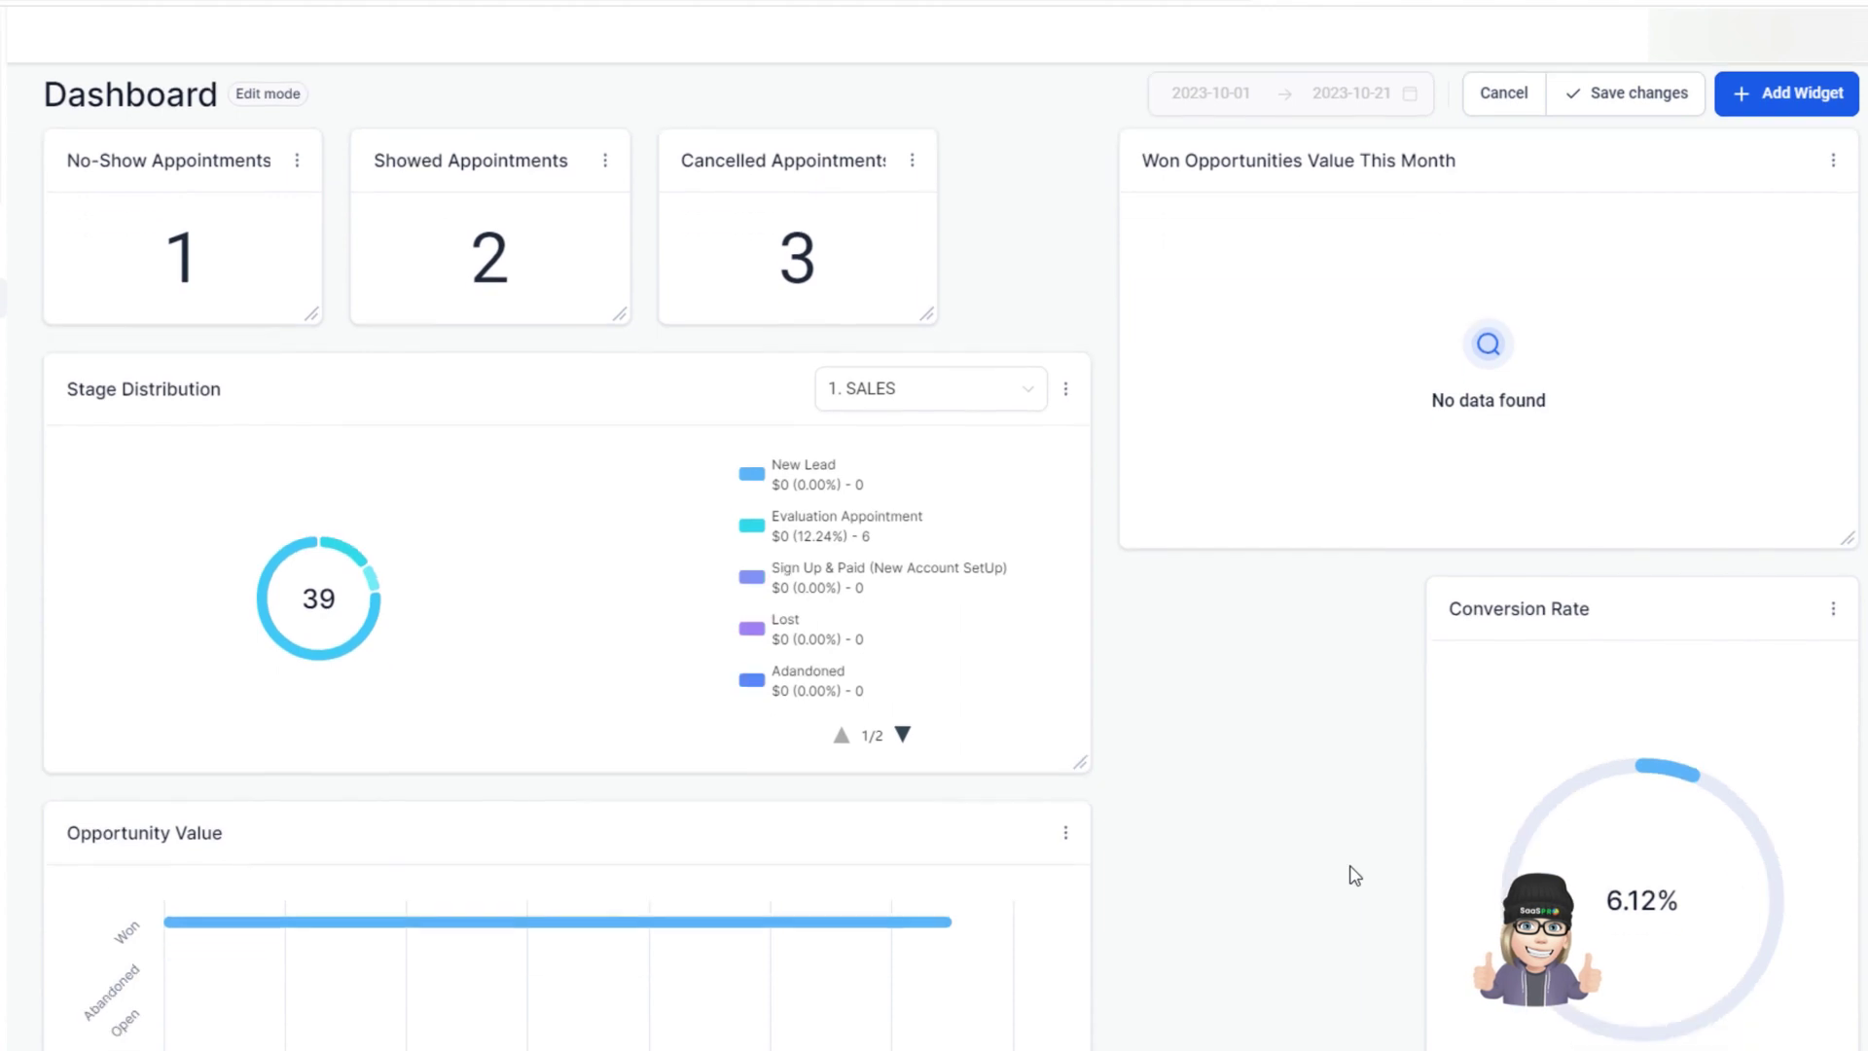
# Move the Conversion Rate widget directly beneath Won Opportunities Value This Month and widen it to match that widget's width
pyautogui.scroll(-2, 1355, 875)
pyautogui.moveTo(1531, 592); pyautogui.dragTo(1255, 579)
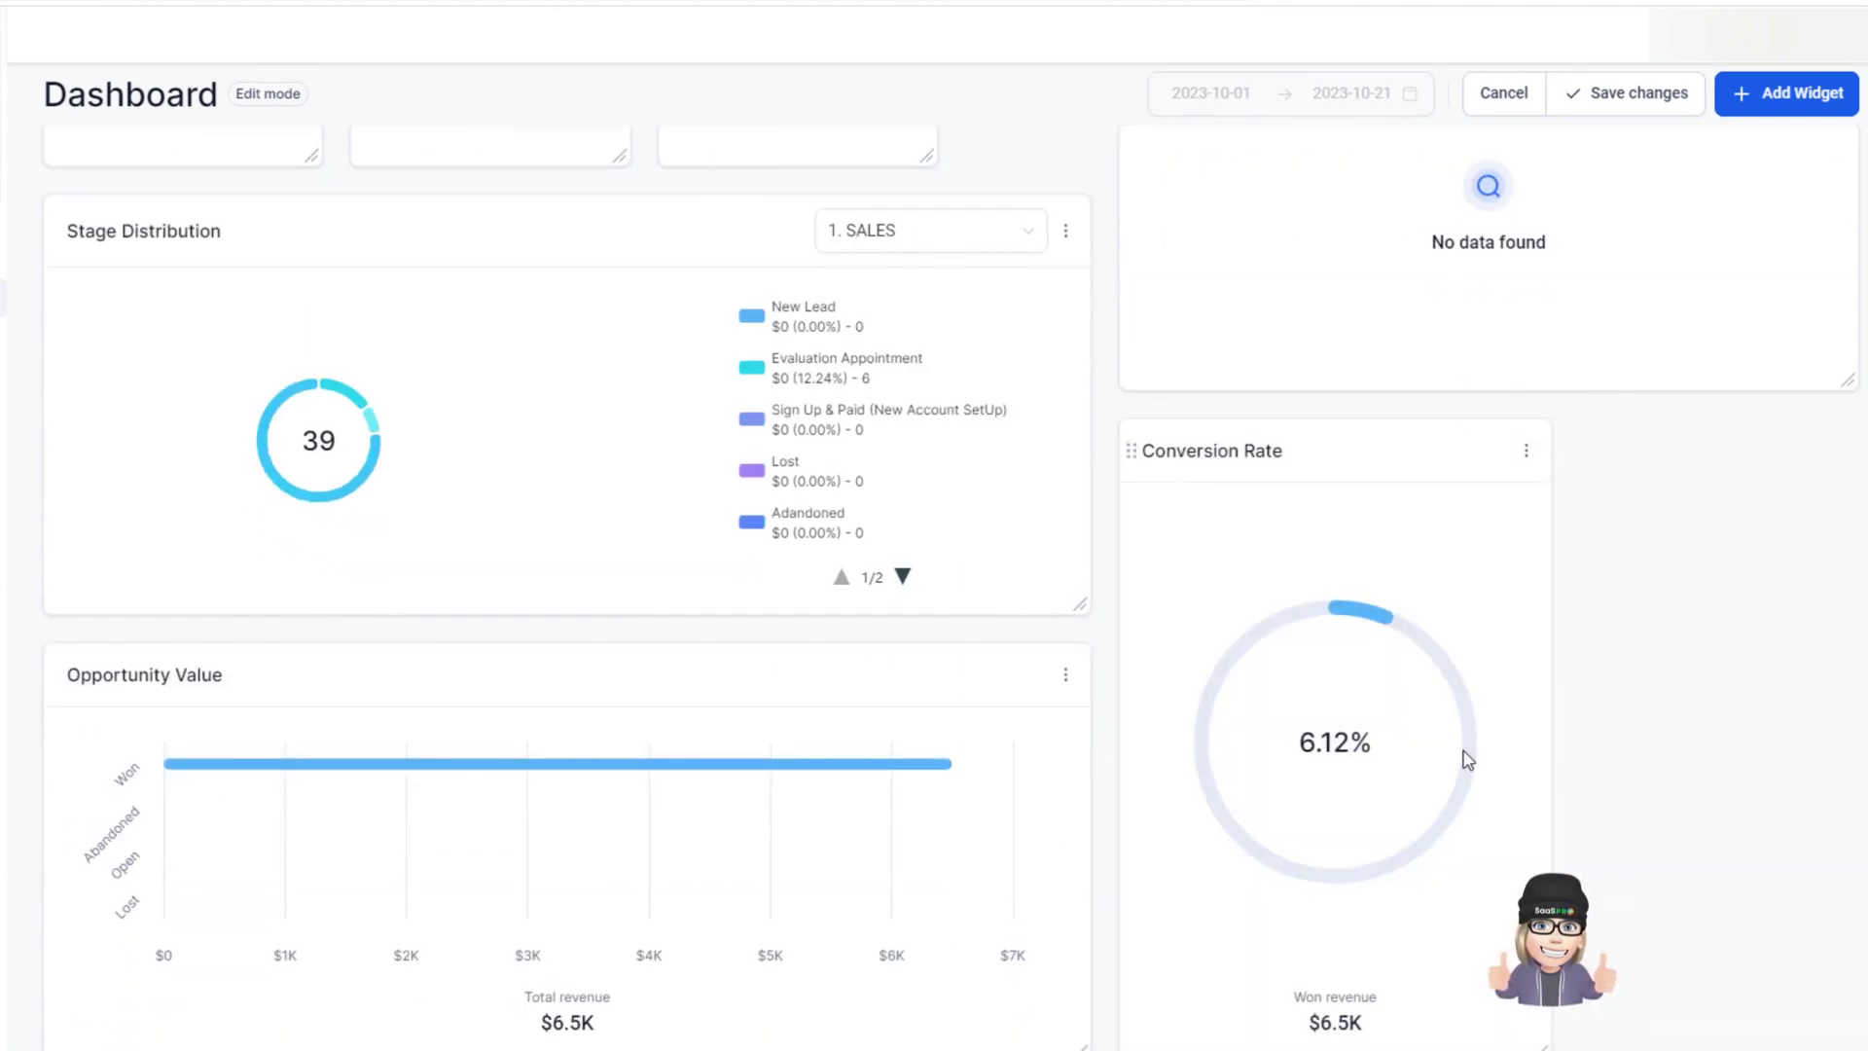
pyautogui.moveTo(1541, 1045); pyautogui.dragTo(1833, 1041)
pyautogui.scroll(3, 726, 650)
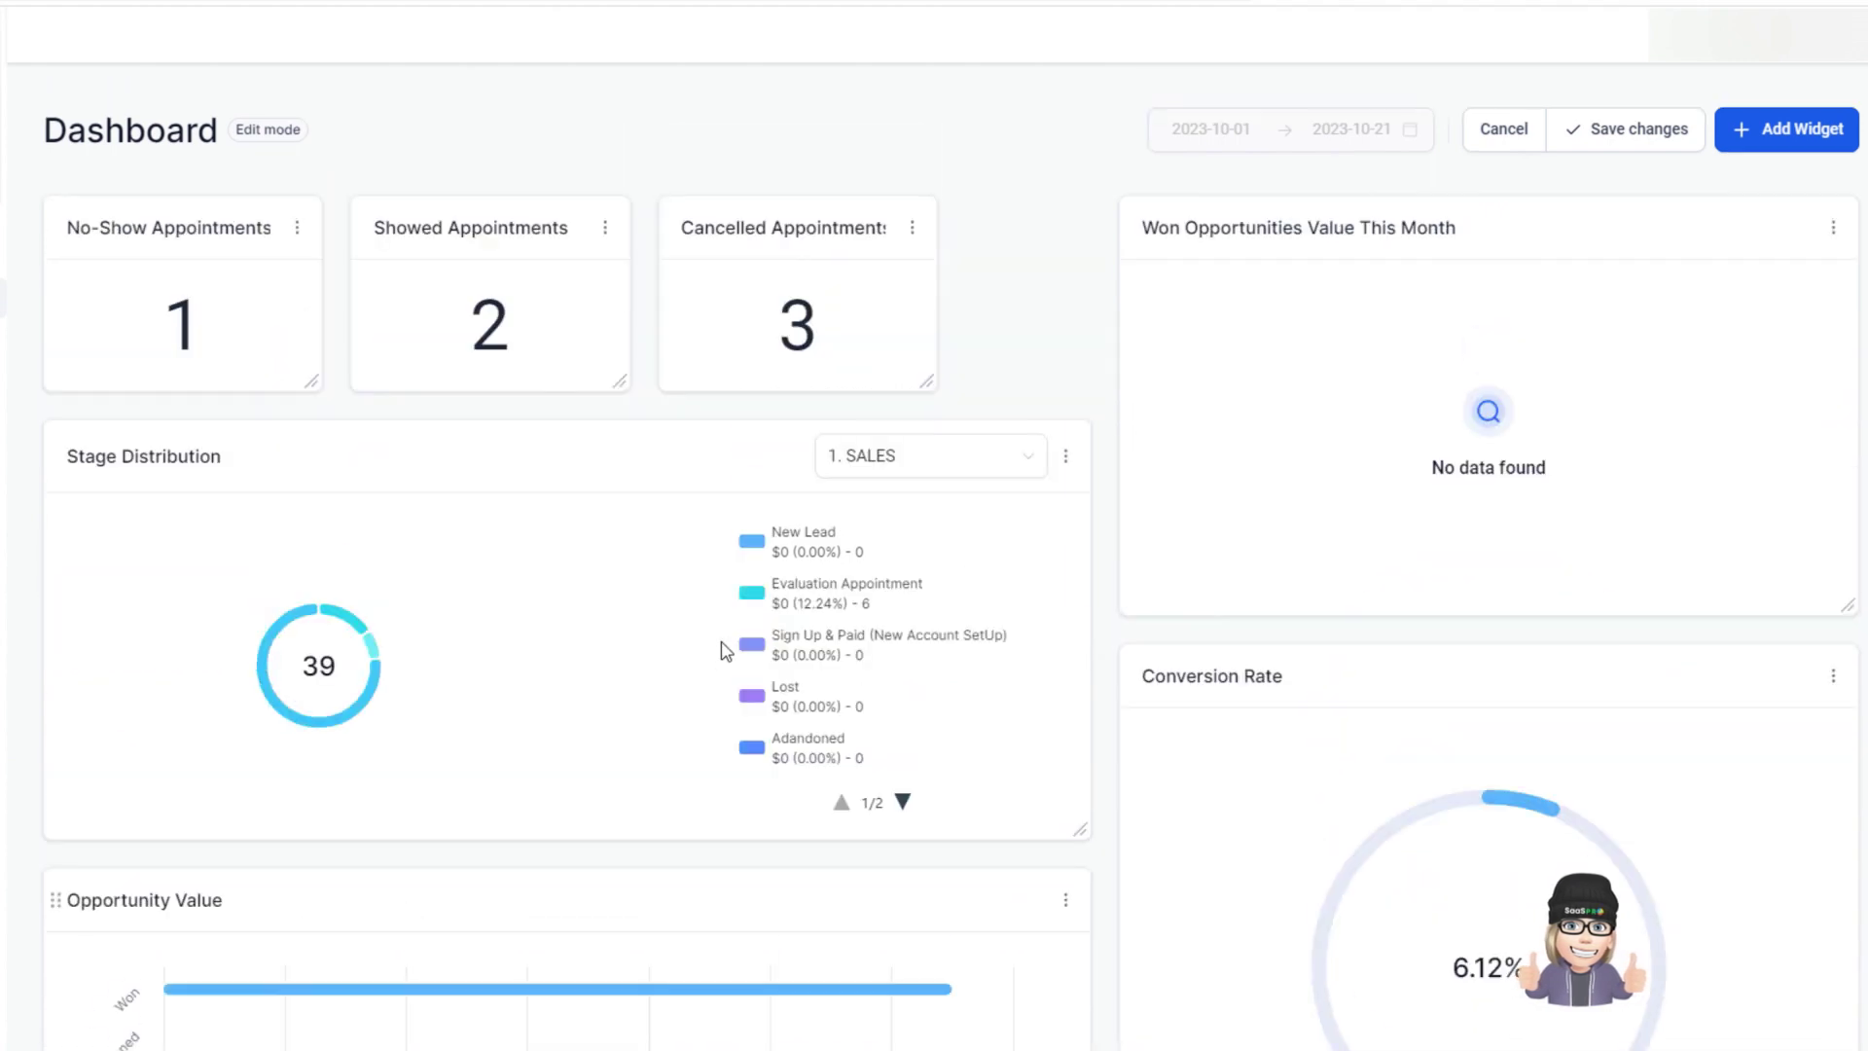
# Shift the Cancelled and Showed Appointments widgets right to align with Stage Distribution's edge, and widen No-Show Appointments to fill the gap
pyautogui.moveTo(934, 379)
pyautogui.mouseDown()
pyautogui.moveTo(959, 367)
pyautogui.moveTo(943, 378)
pyautogui.mouseUp()
pyautogui.moveTo(619, 375); pyautogui.dragTo(739, 372)
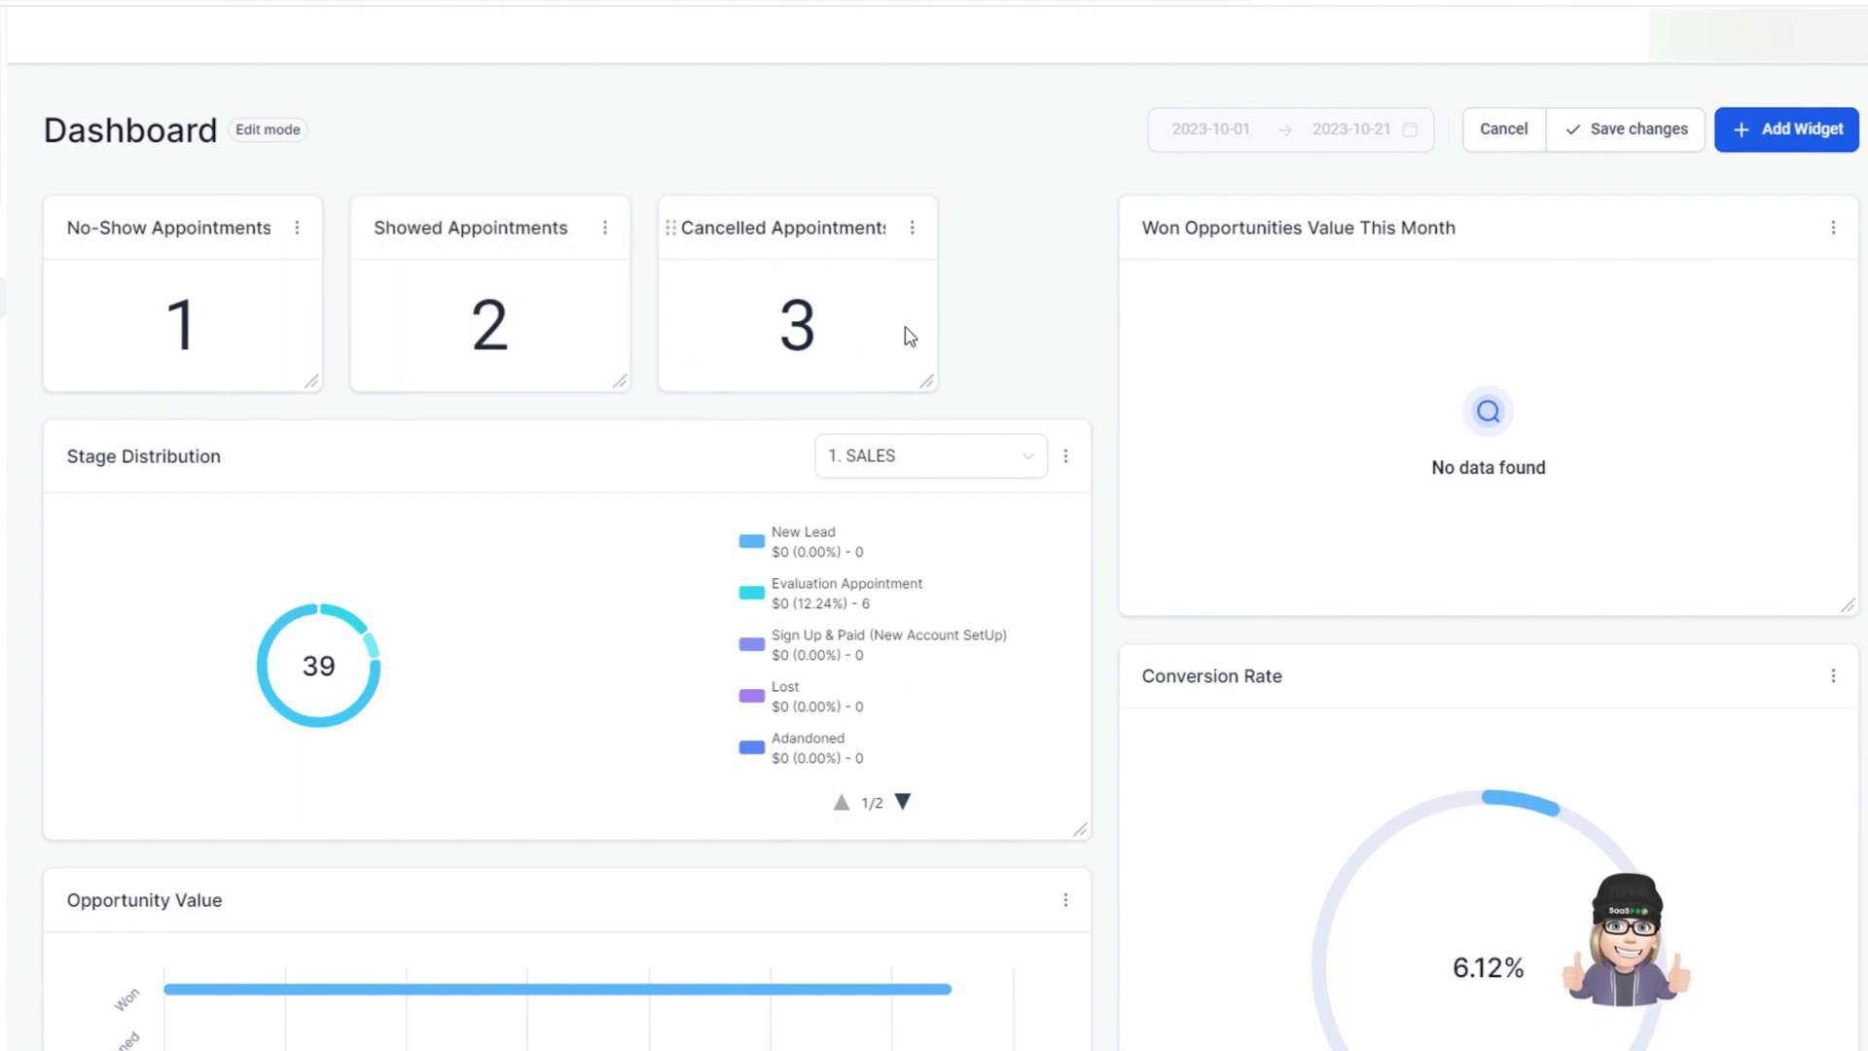
pyautogui.moveTo(910, 336); pyautogui.dragTo(1064, 336)
pyautogui.moveTo(594, 323); pyautogui.dragTo(681, 321)
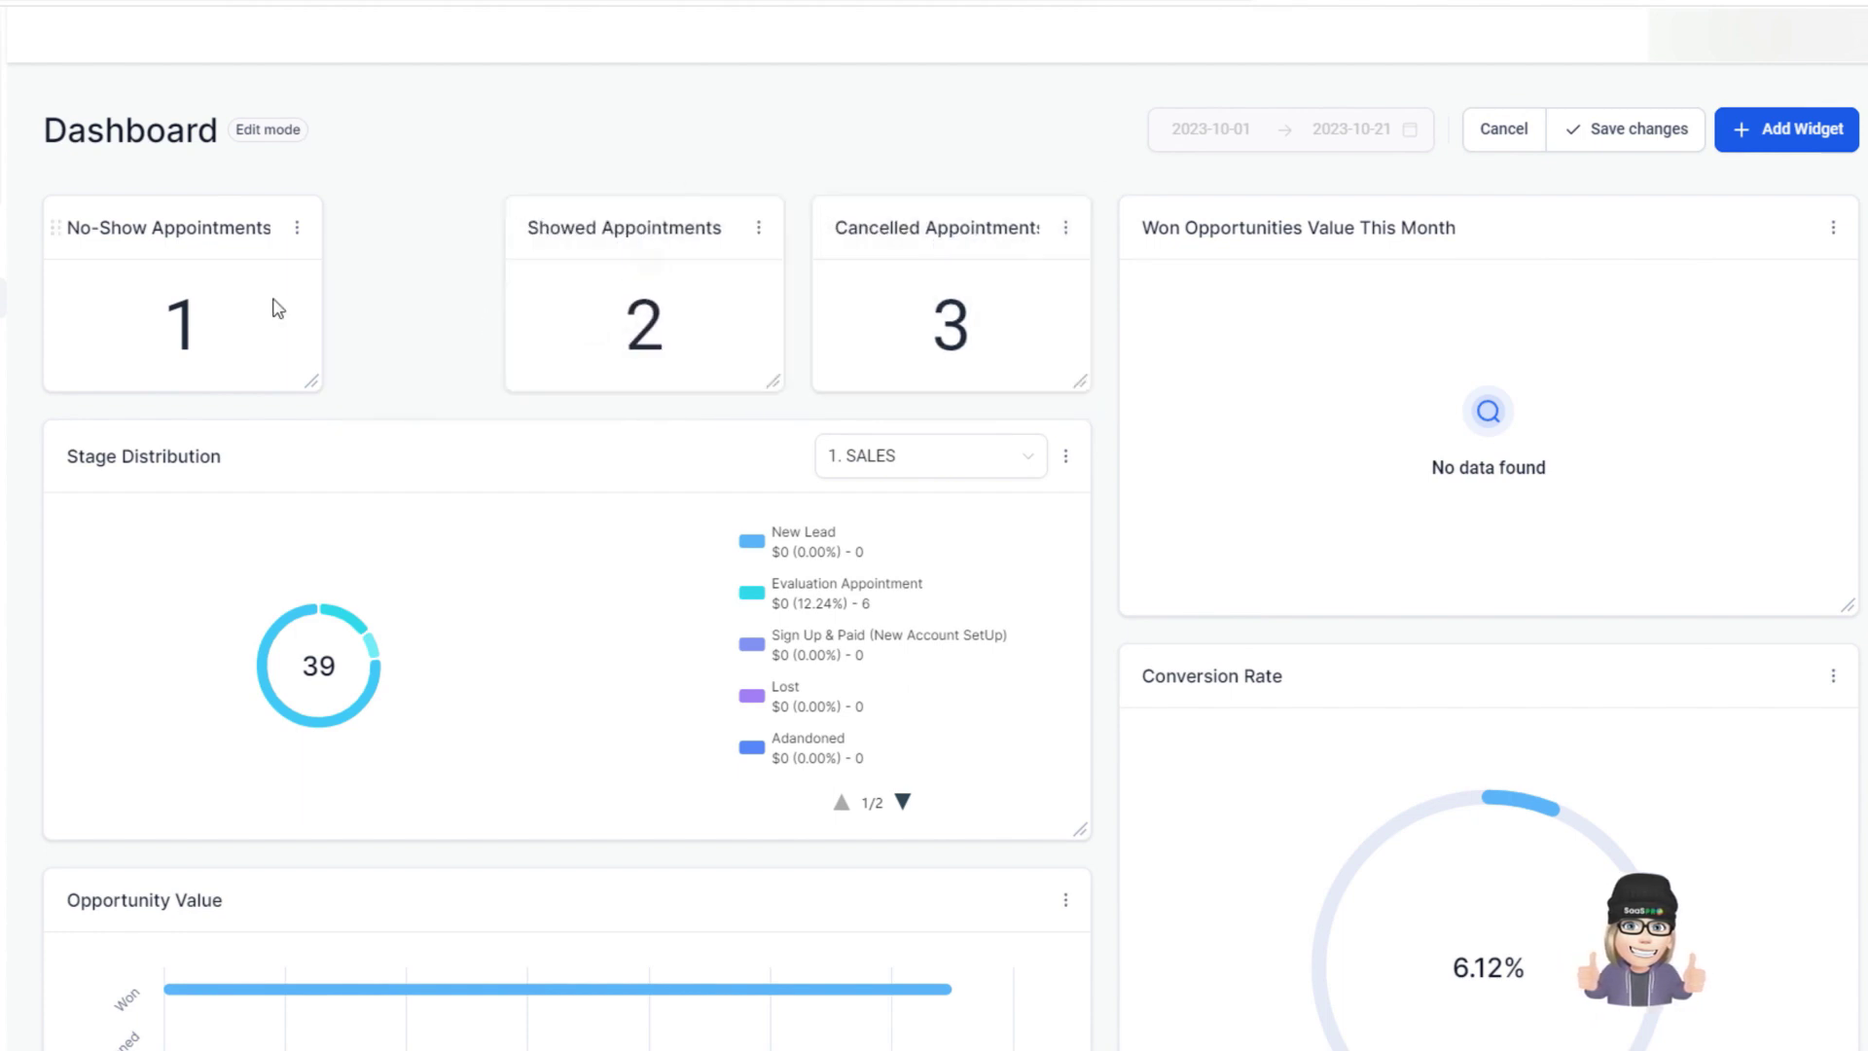
pyautogui.moveTo(311, 380); pyautogui.dragTo(483, 360)
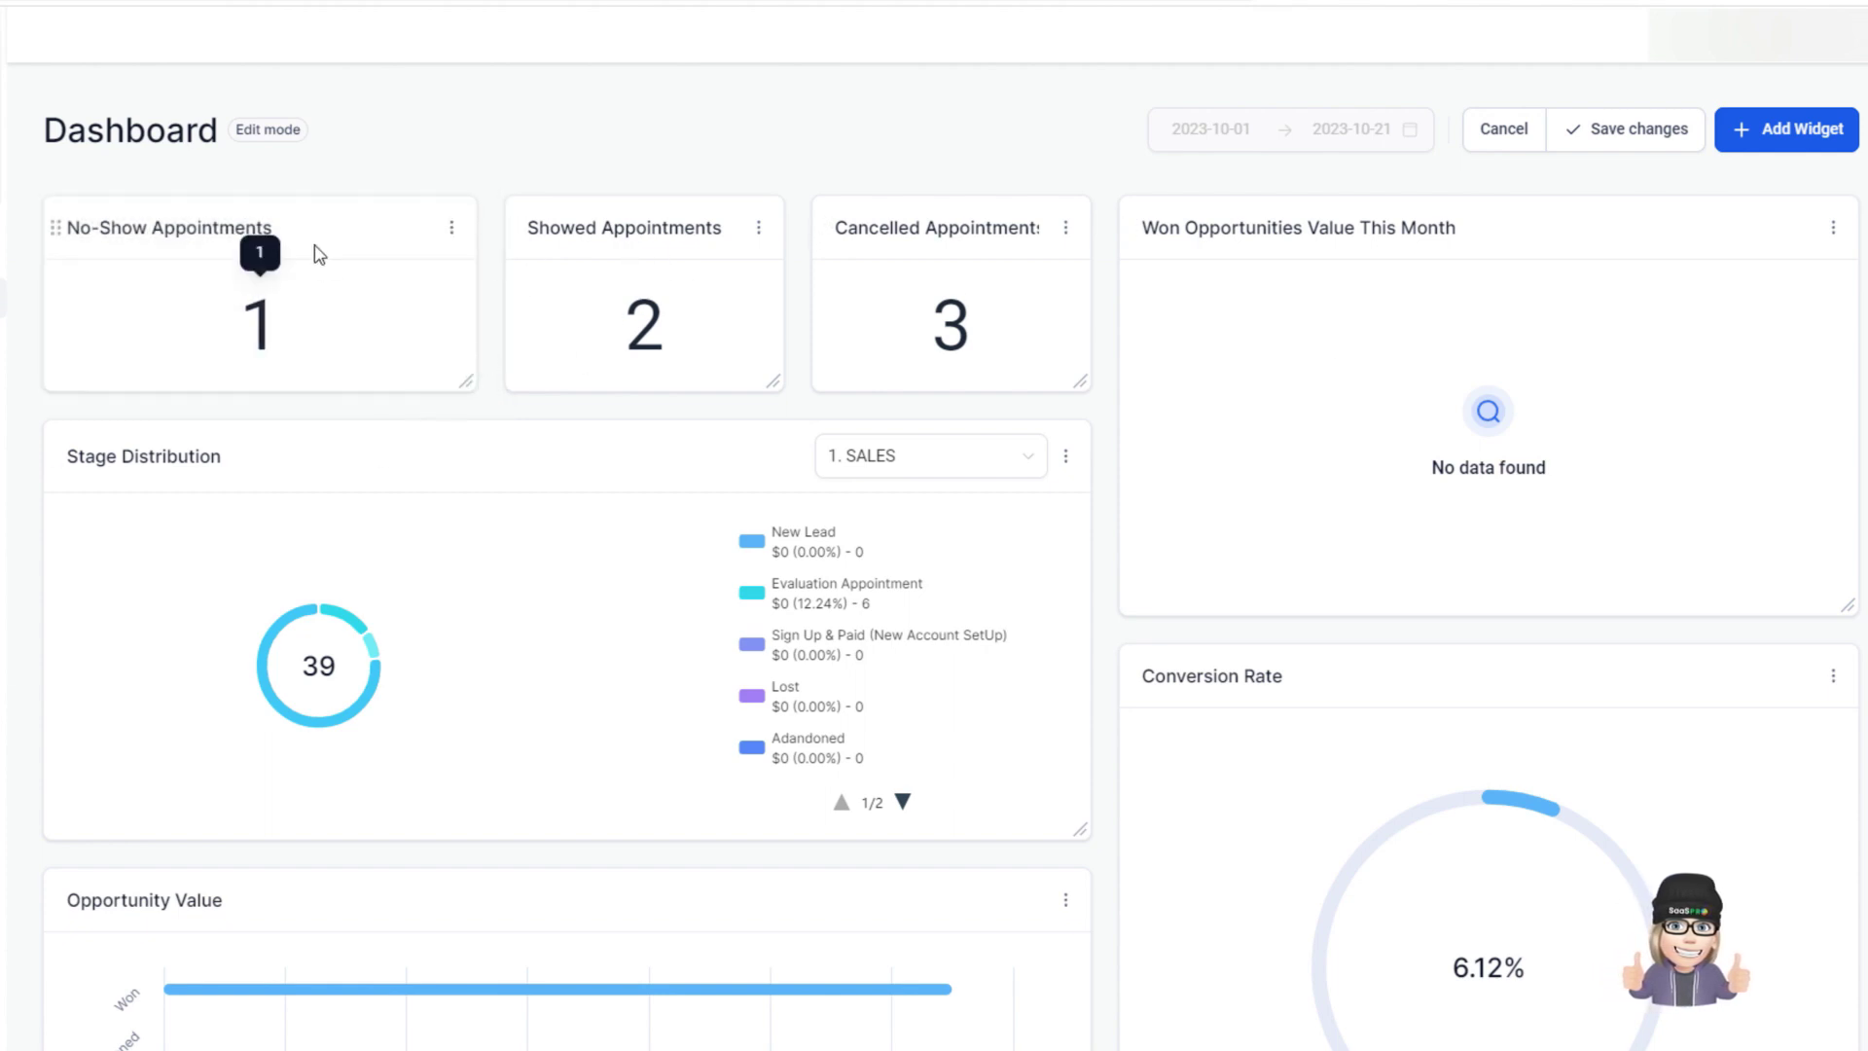
# Reorder the appointment widgets as Showed, Cancelled, No-Show, and save the dashboard changes
pyautogui.moveTo(379, 257); pyautogui.dragTo(917, 286)
pyautogui.moveTo(926, 258); pyautogui.dragTo(584, 245)
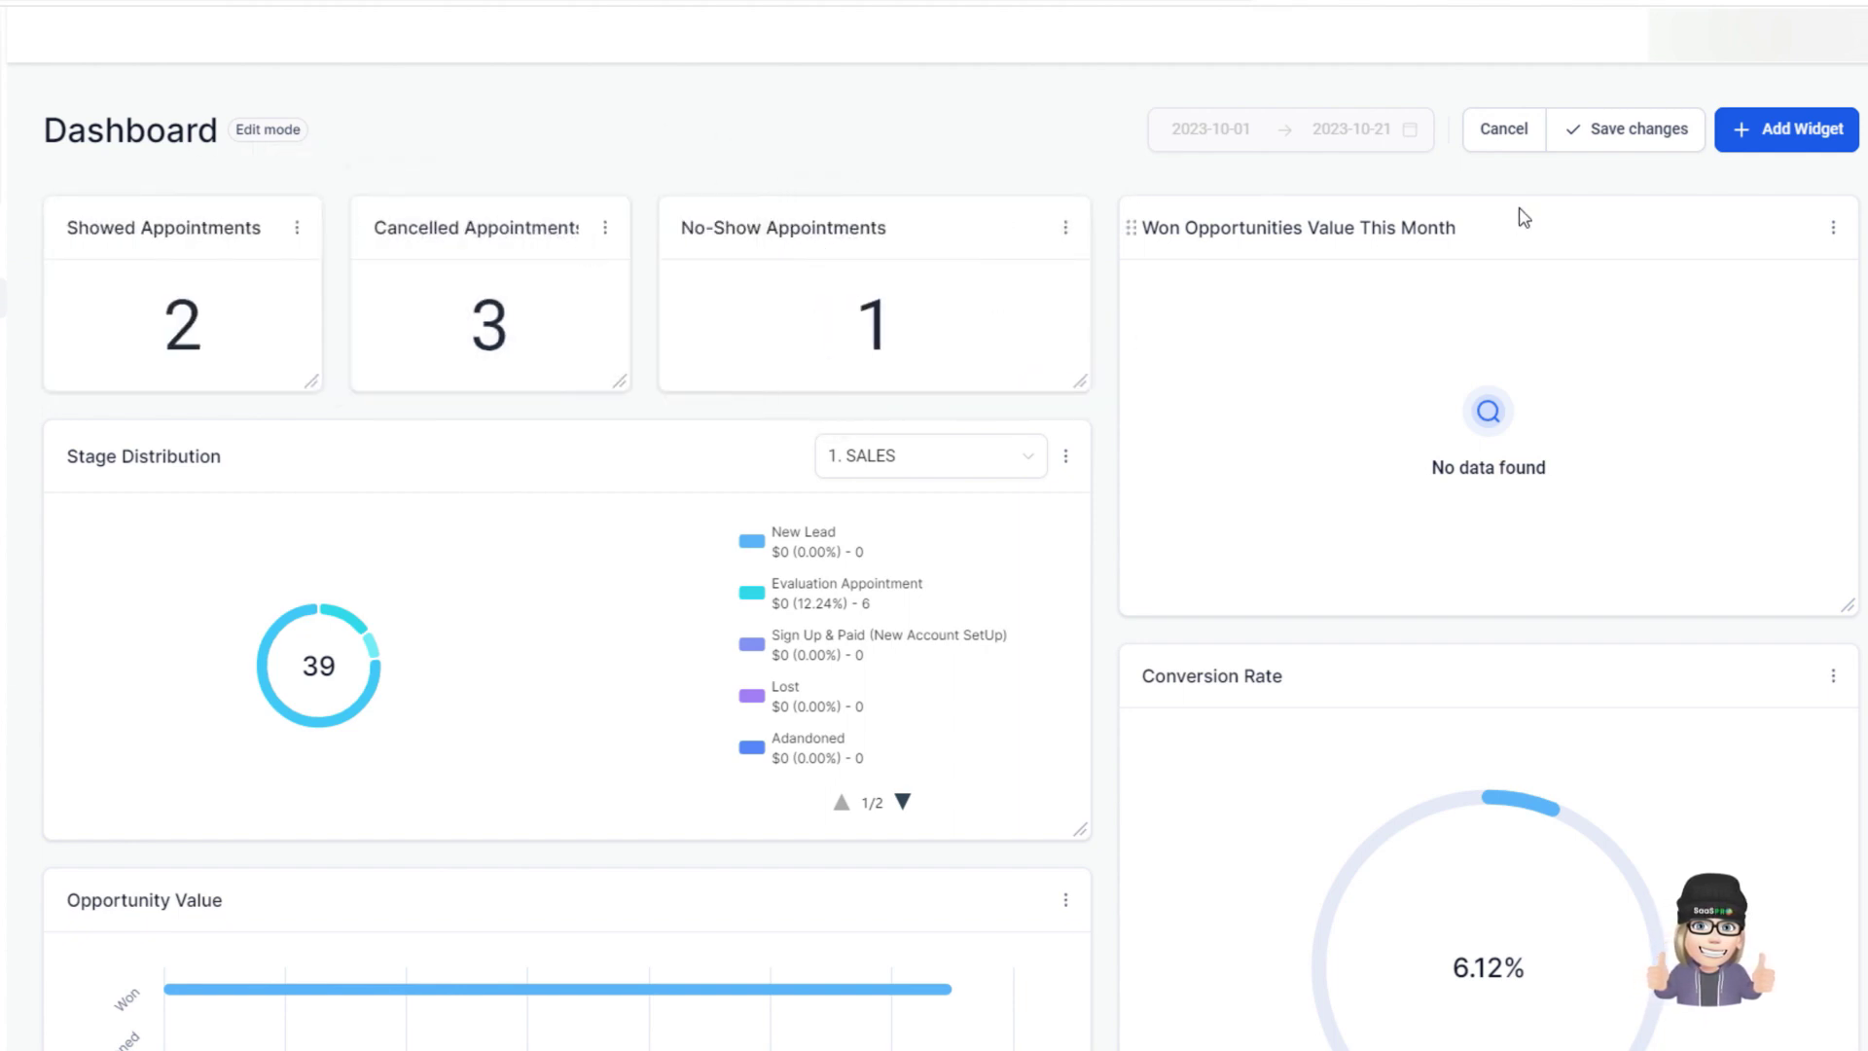
pyautogui.click(1650, 132)
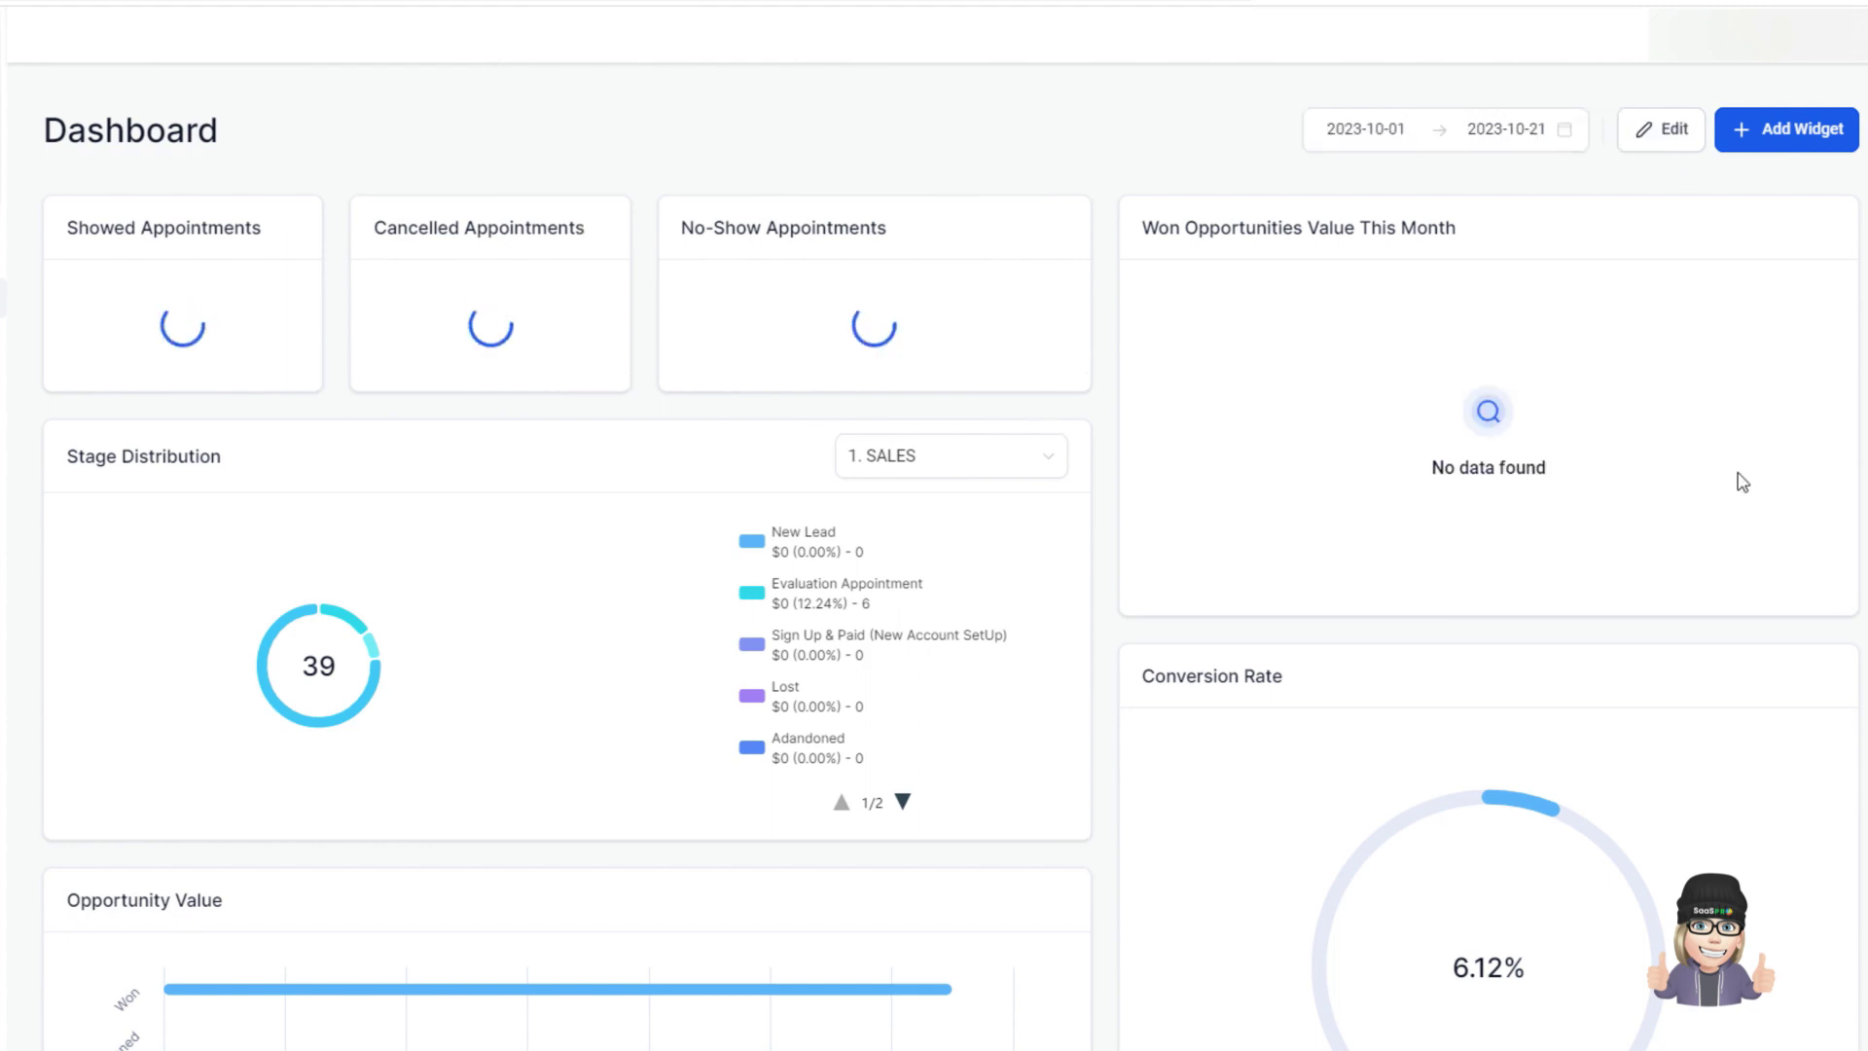
# Filter the dashboard by This Week and by This Year, reviewing the widget data for each range
pyautogui.click(1515, 135)
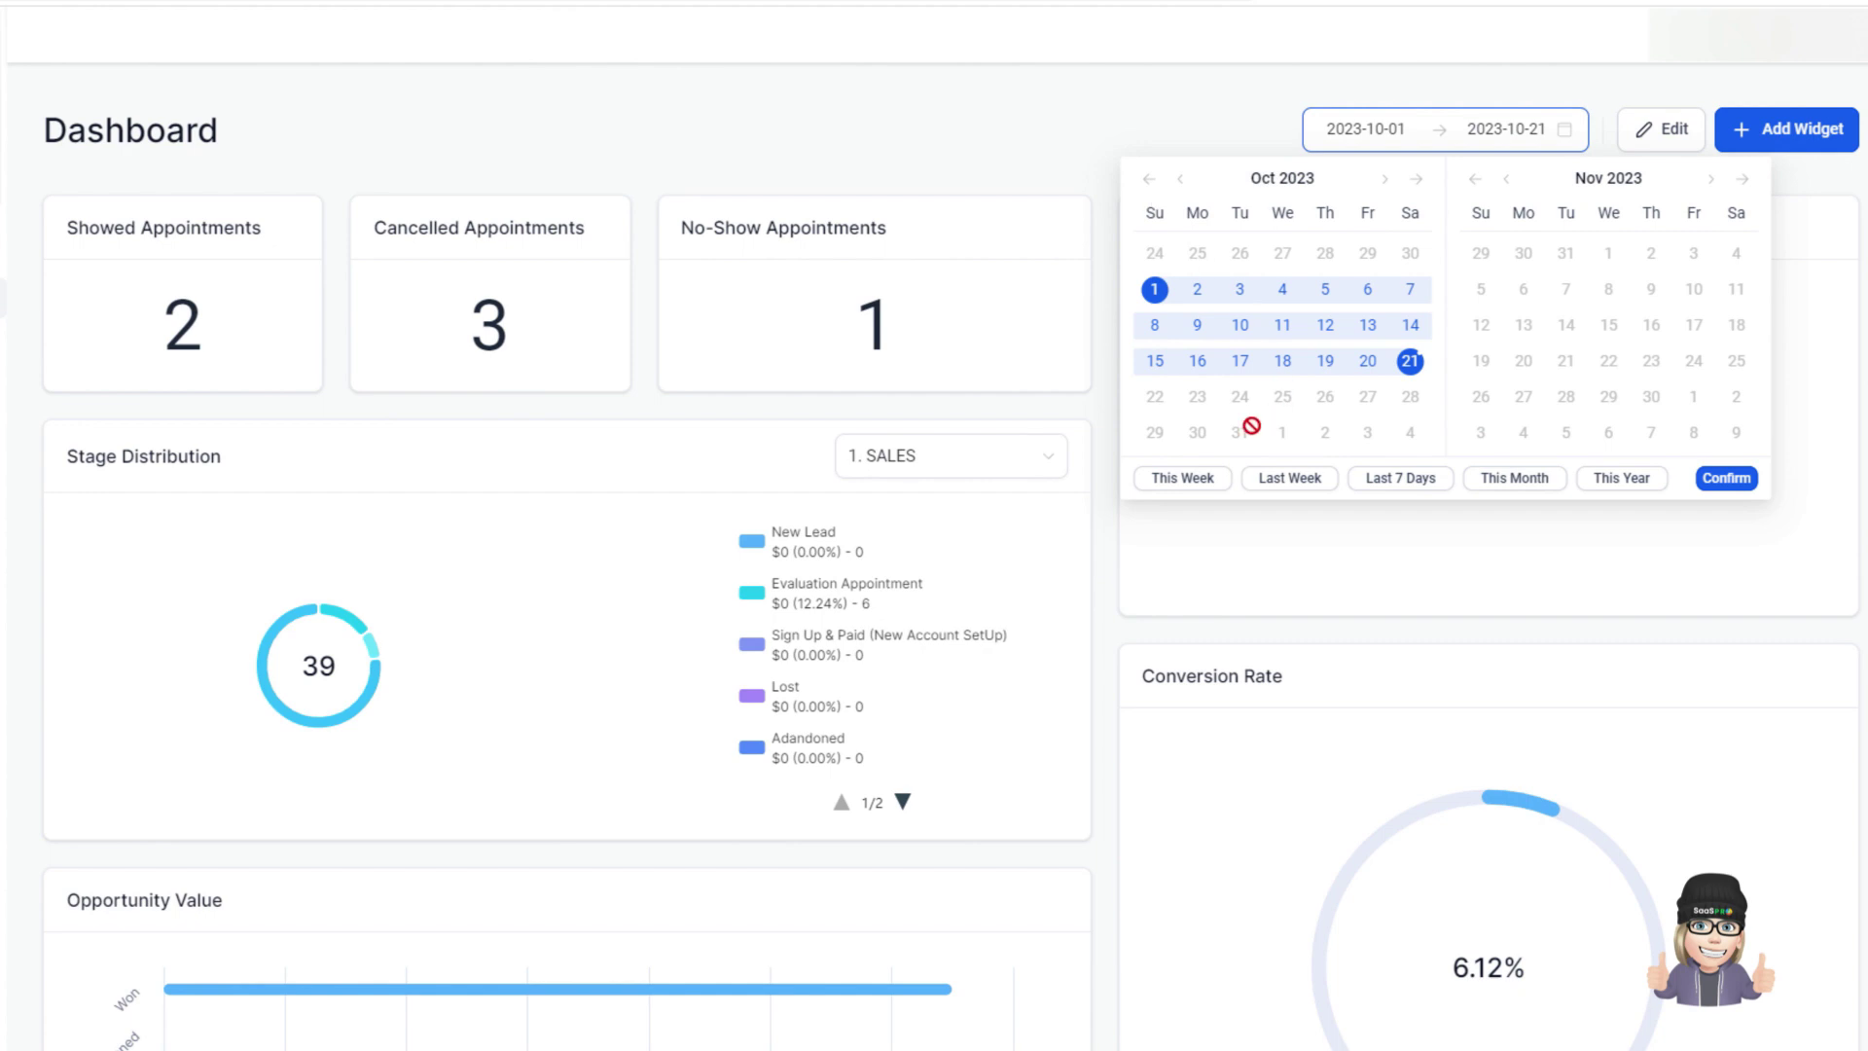
pyautogui.click(1193, 482)
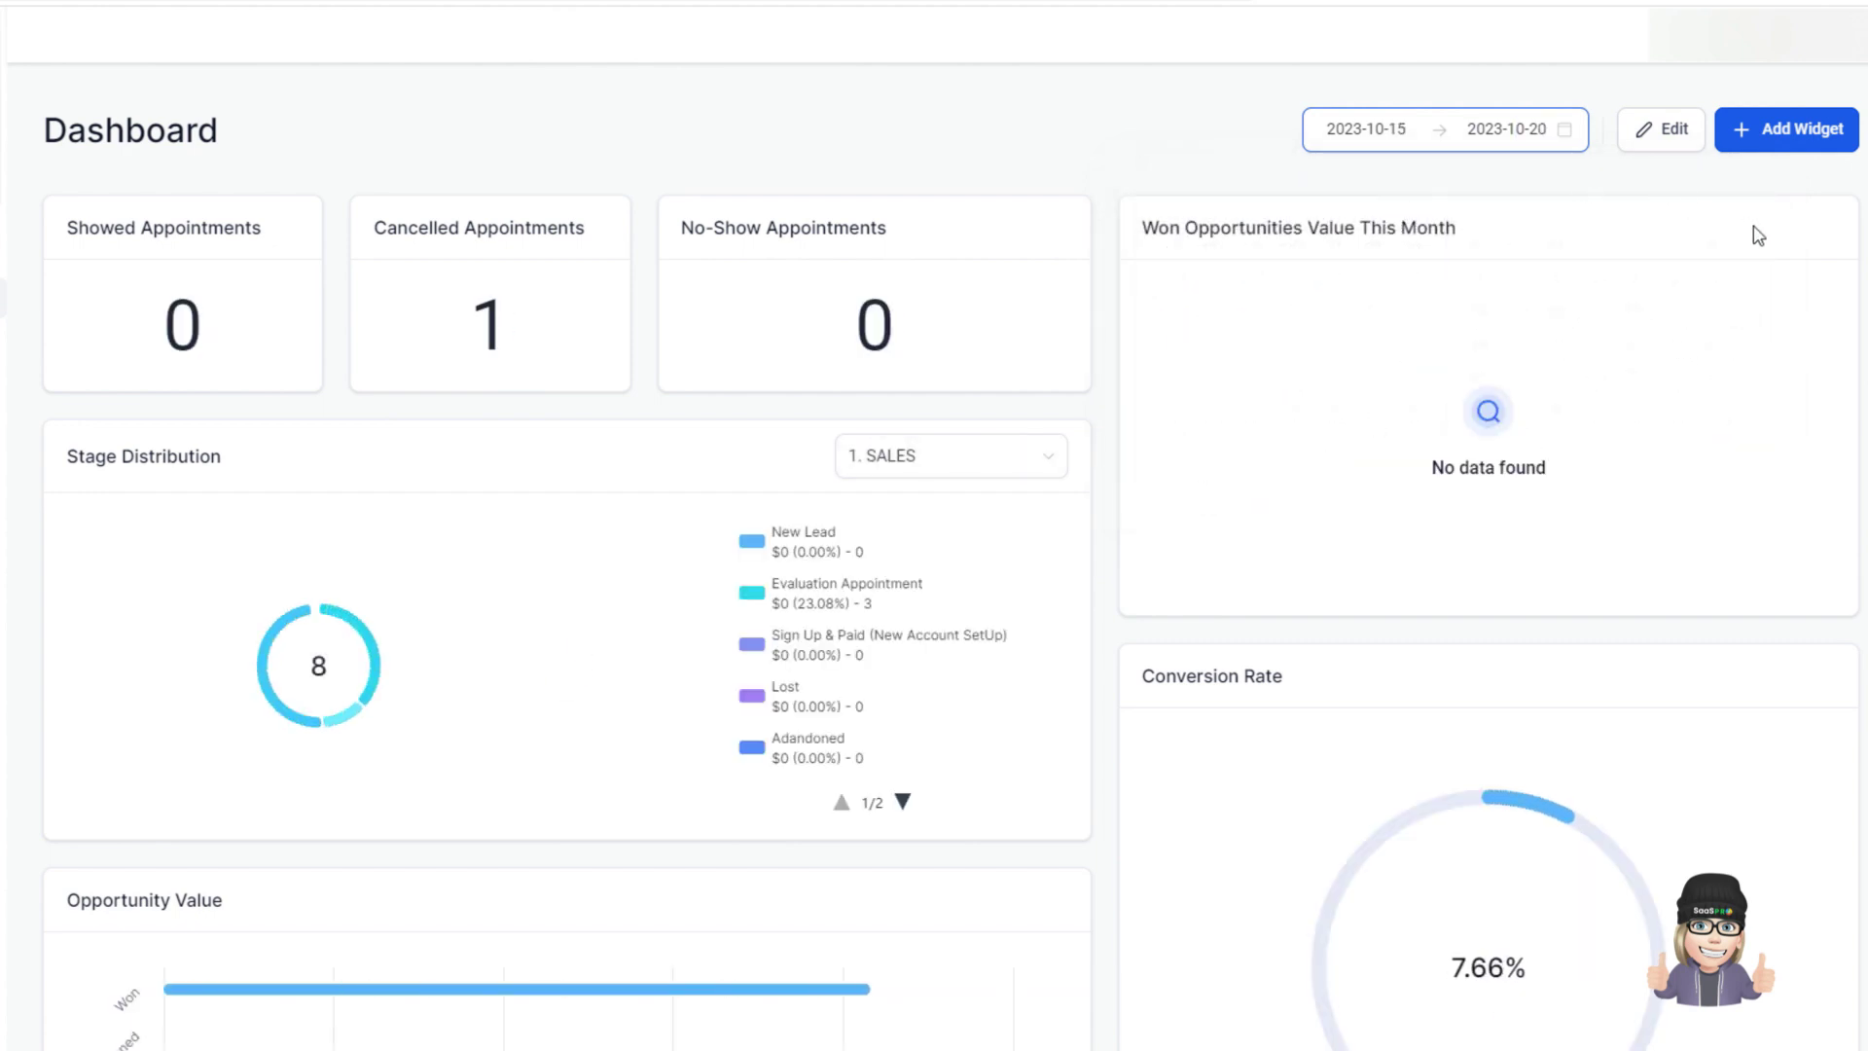
pyautogui.click(1429, 129)
pyautogui.click(1617, 470)
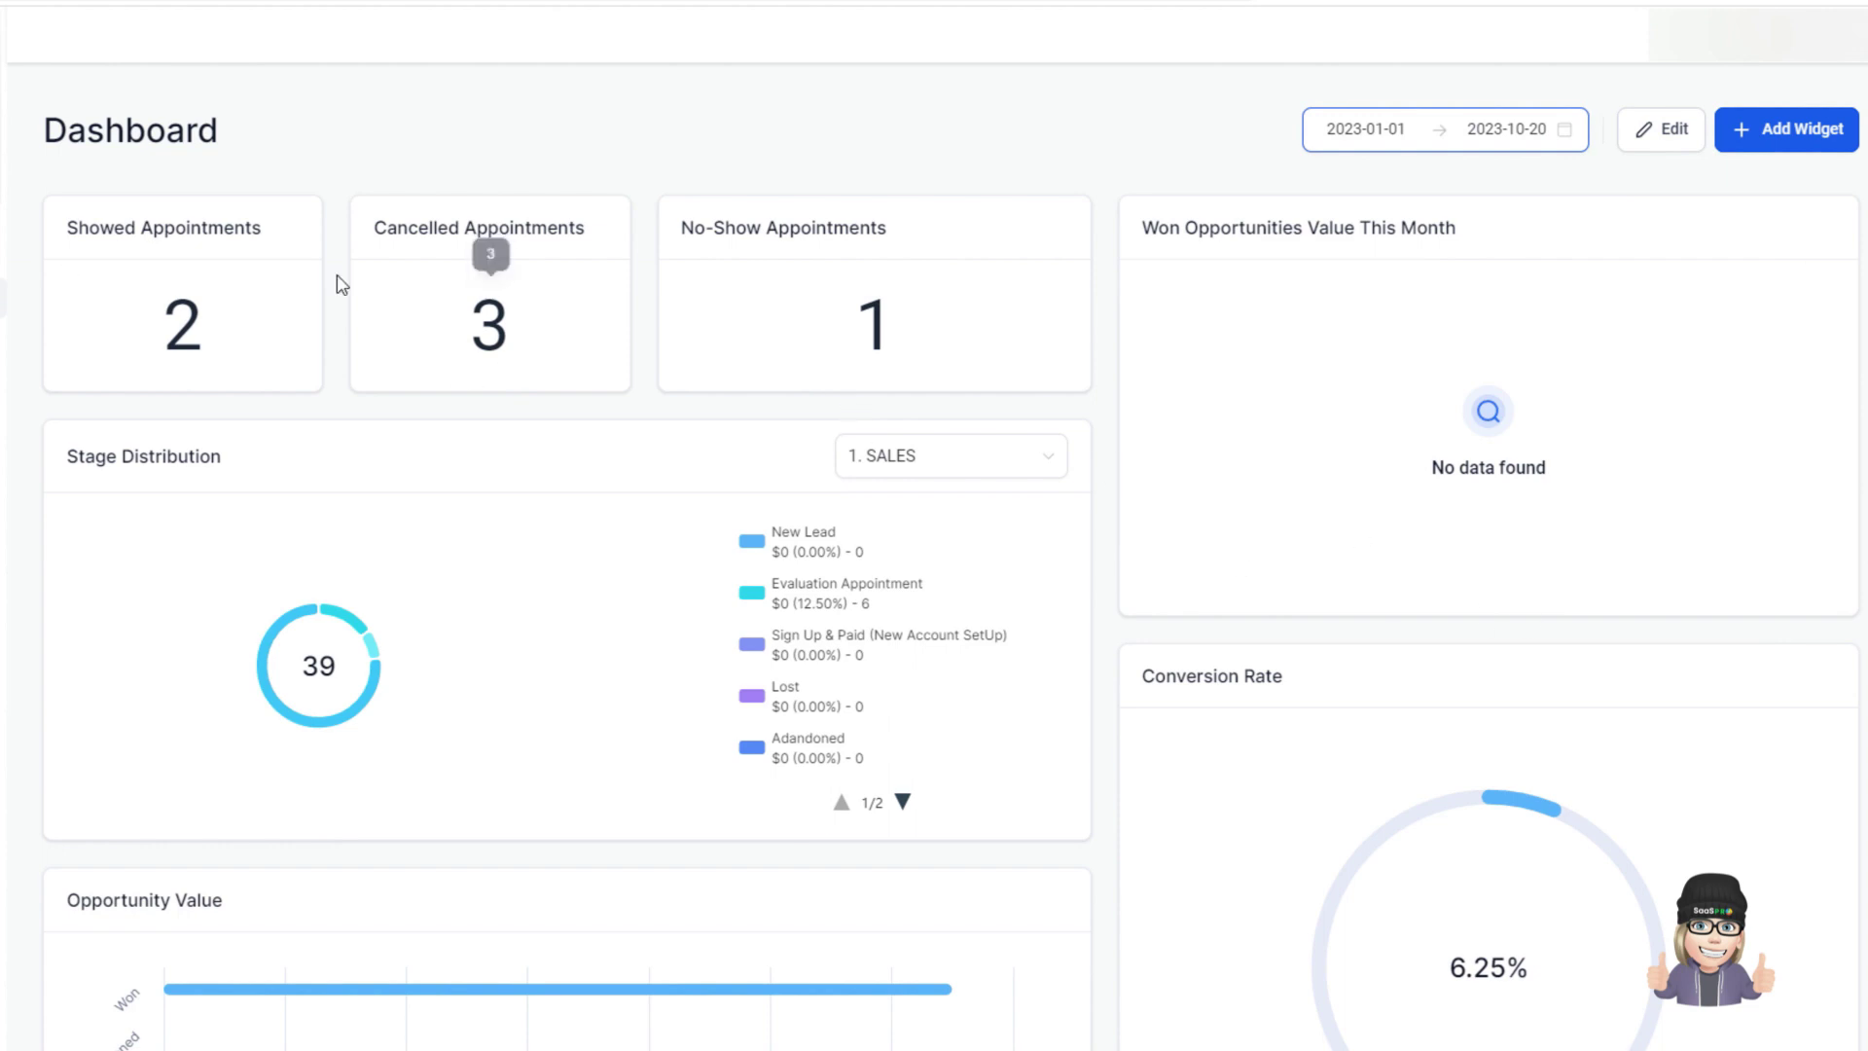
pyautogui.scroll(-9, 701, 726)
pyautogui.scroll(9, 701, 725)
# Set the dashboard date range to This Month and review the widgets further down the page
pyautogui.click(1475, 142)
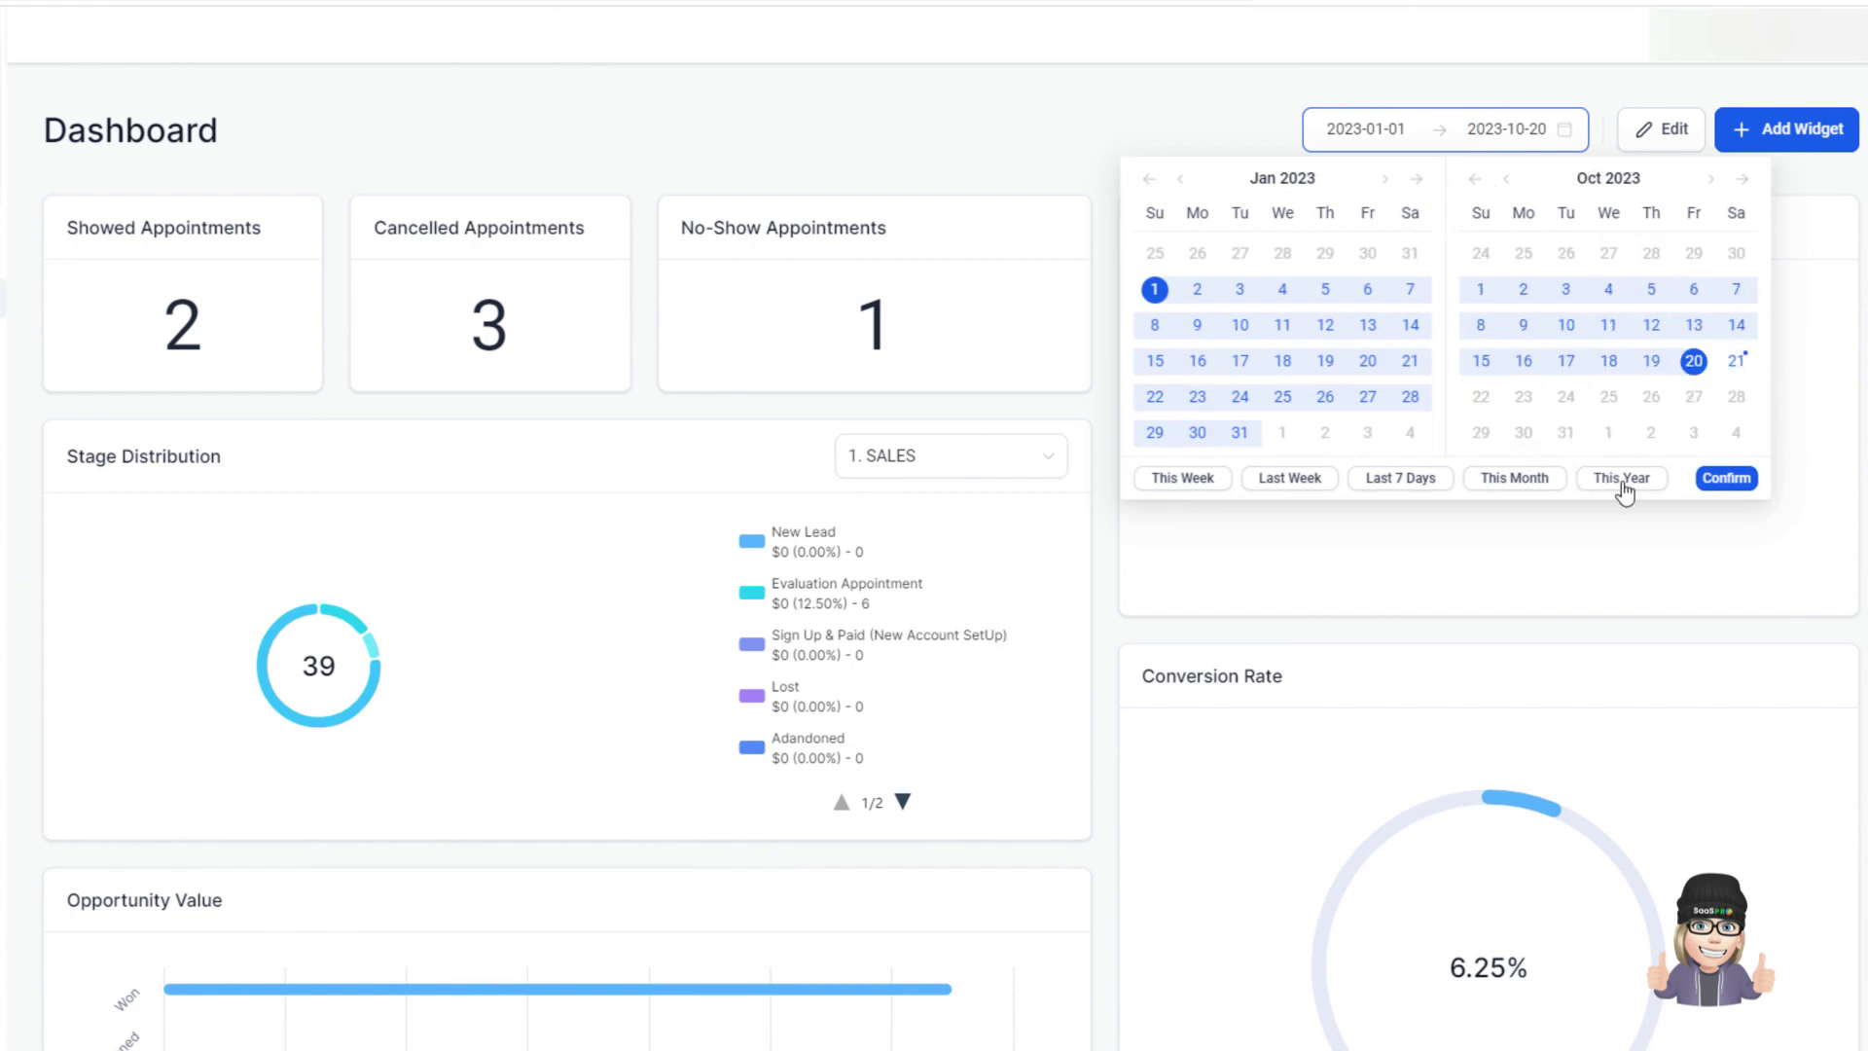
pyautogui.click(1508, 482)
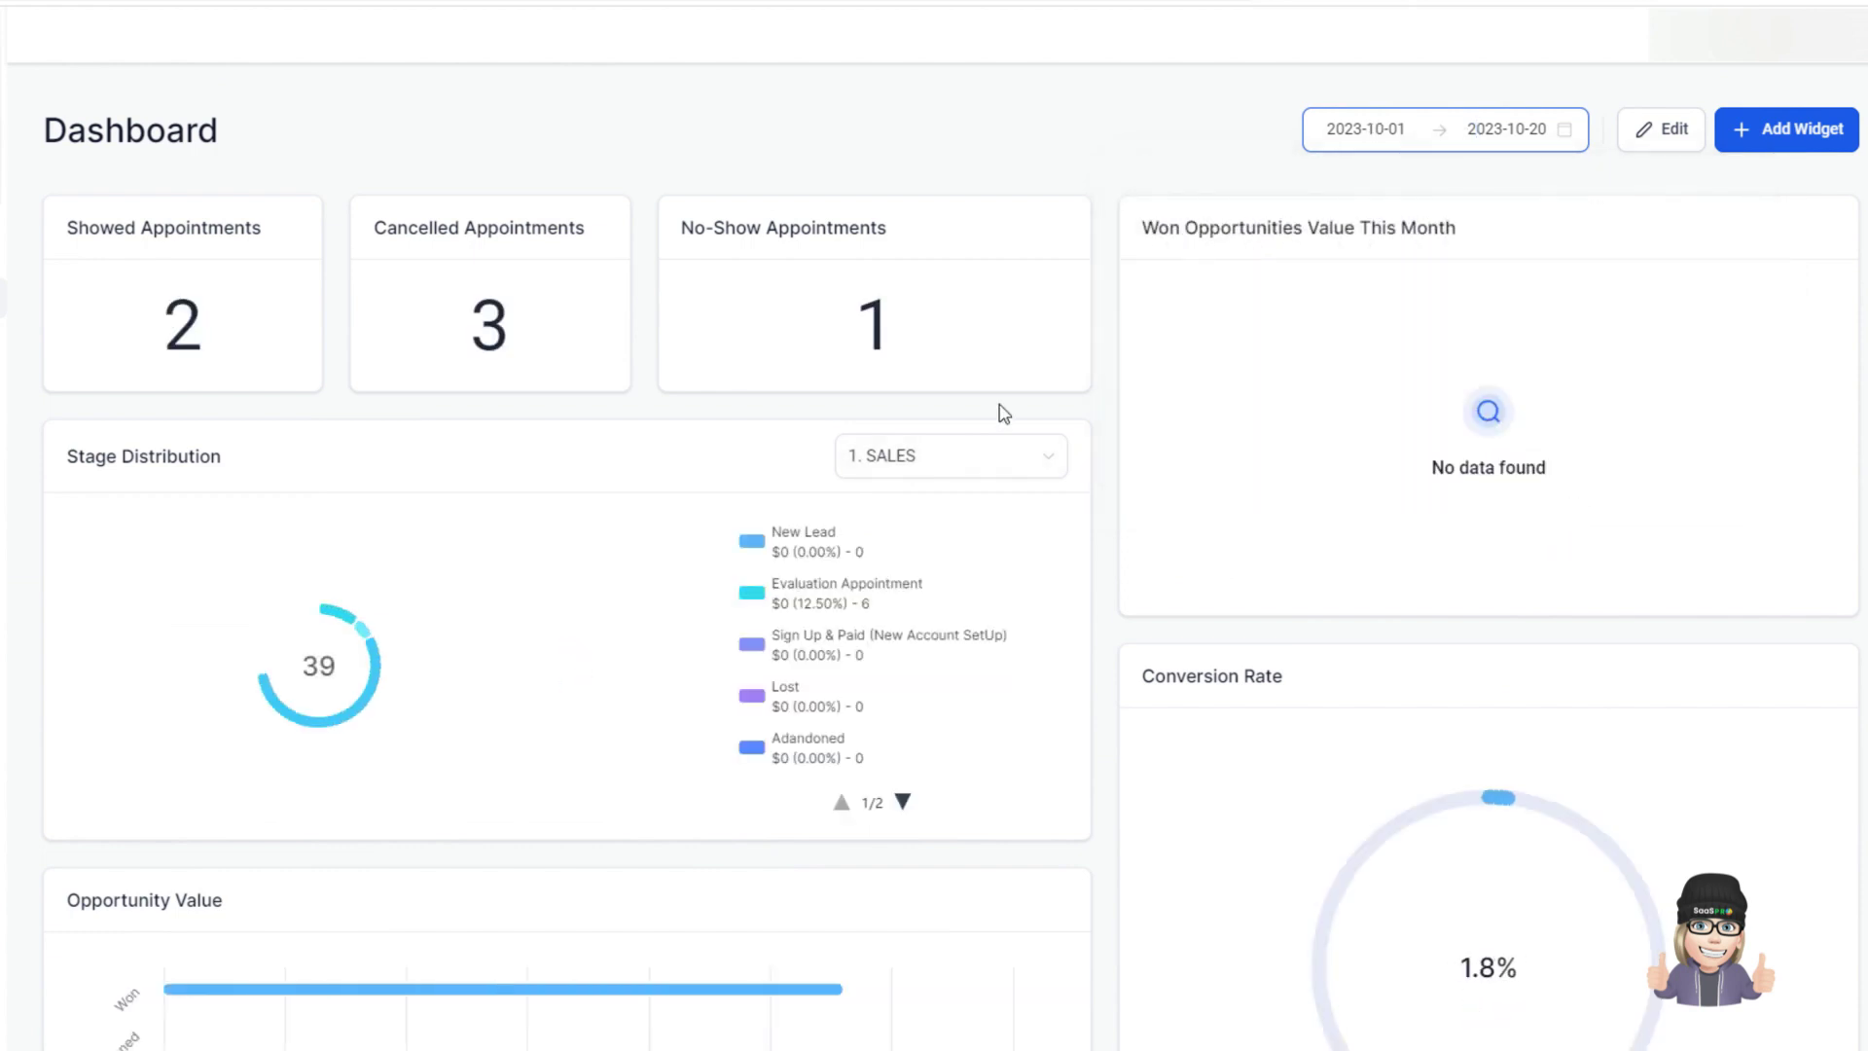
pyautogui.scroll(-12, 587, 688)
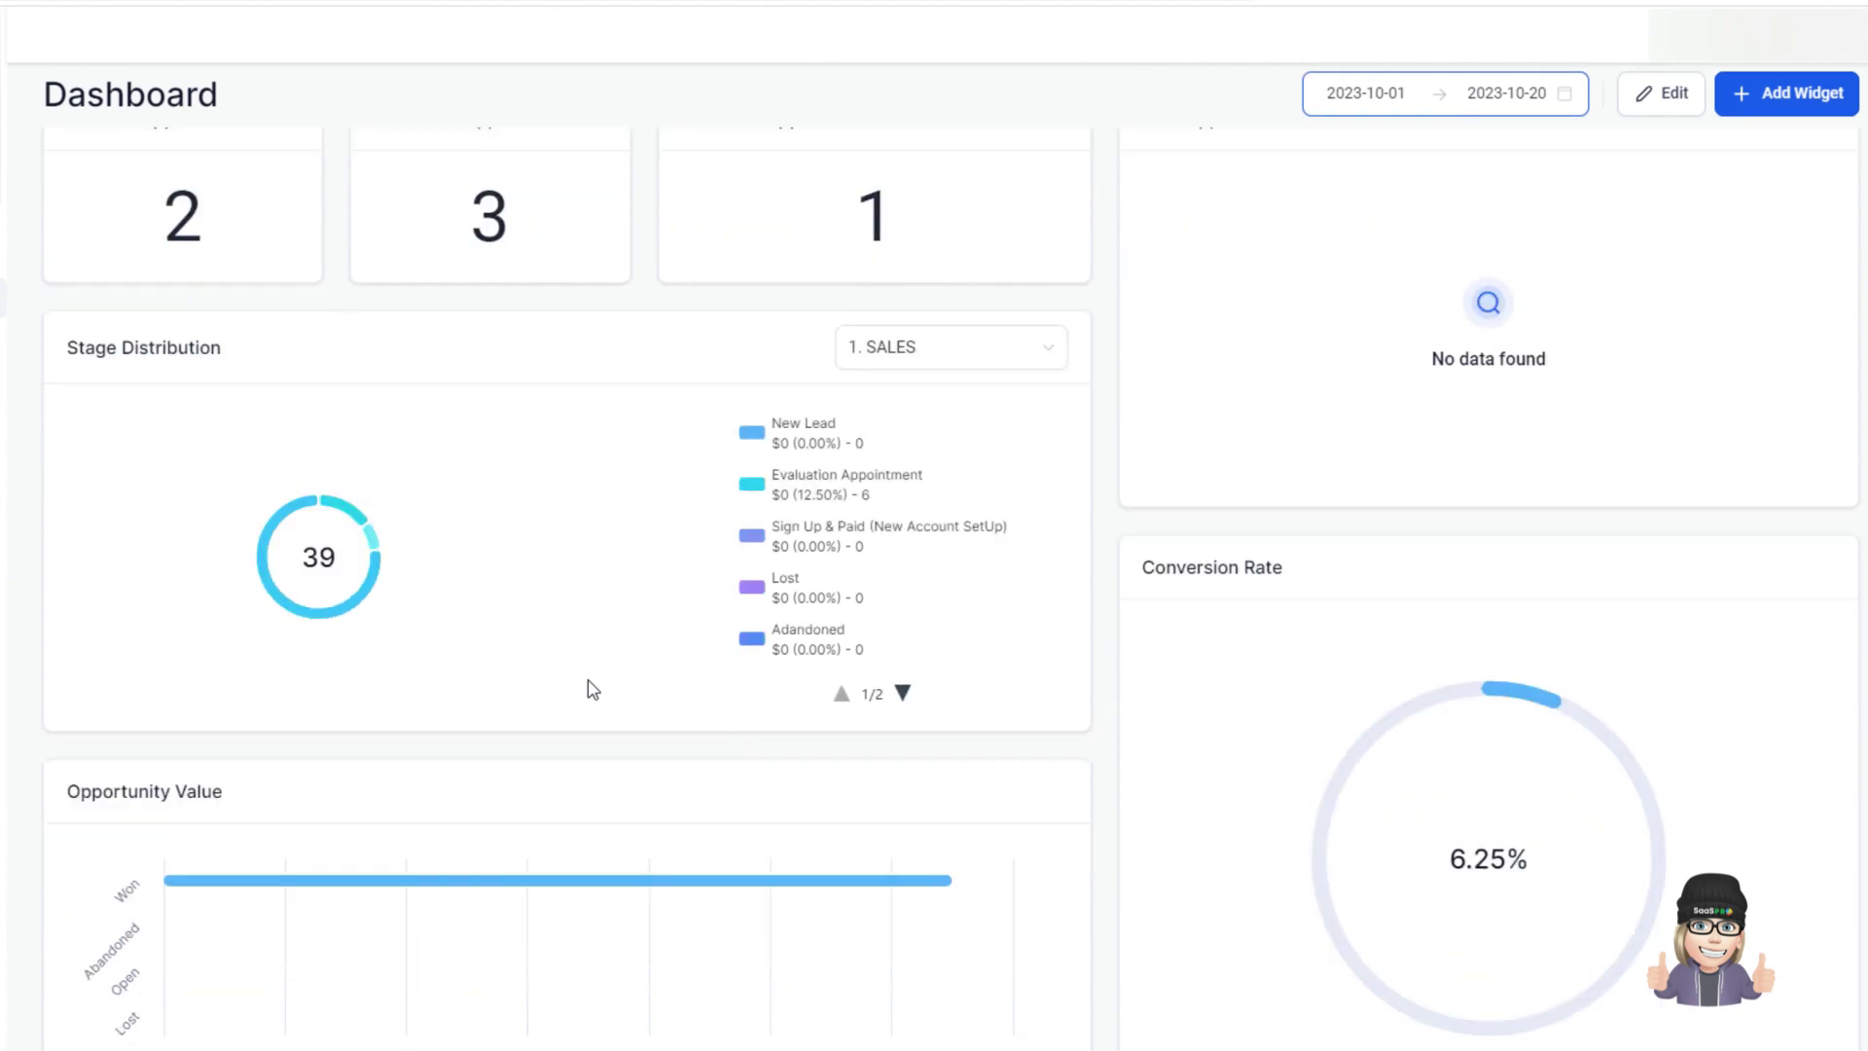
pyautogui.scroll(3, 588, 688)
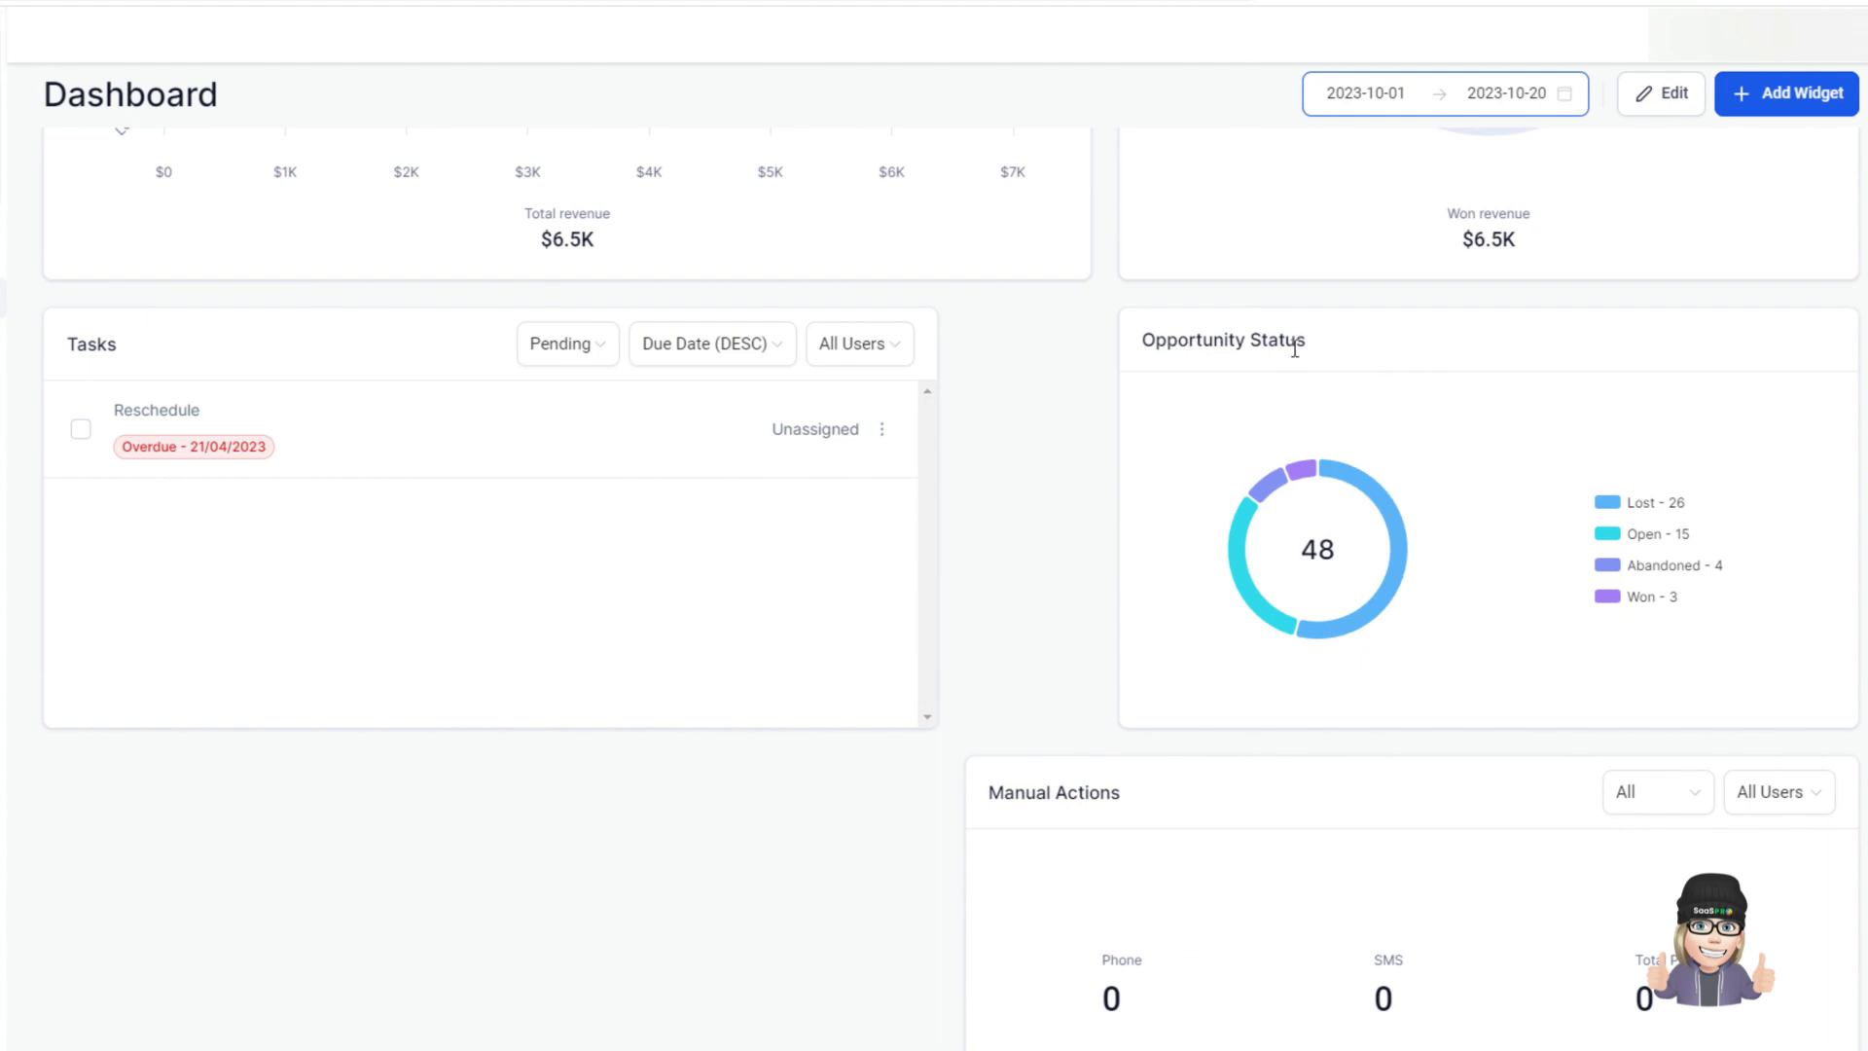
# Reopen the dashboard for editing, widen the Tasks widget to match Opportunity Value, and move Manual Actions directly beneath Tasks
pyautogui.click(832, 562)
pyautogui.click(1659, 93)
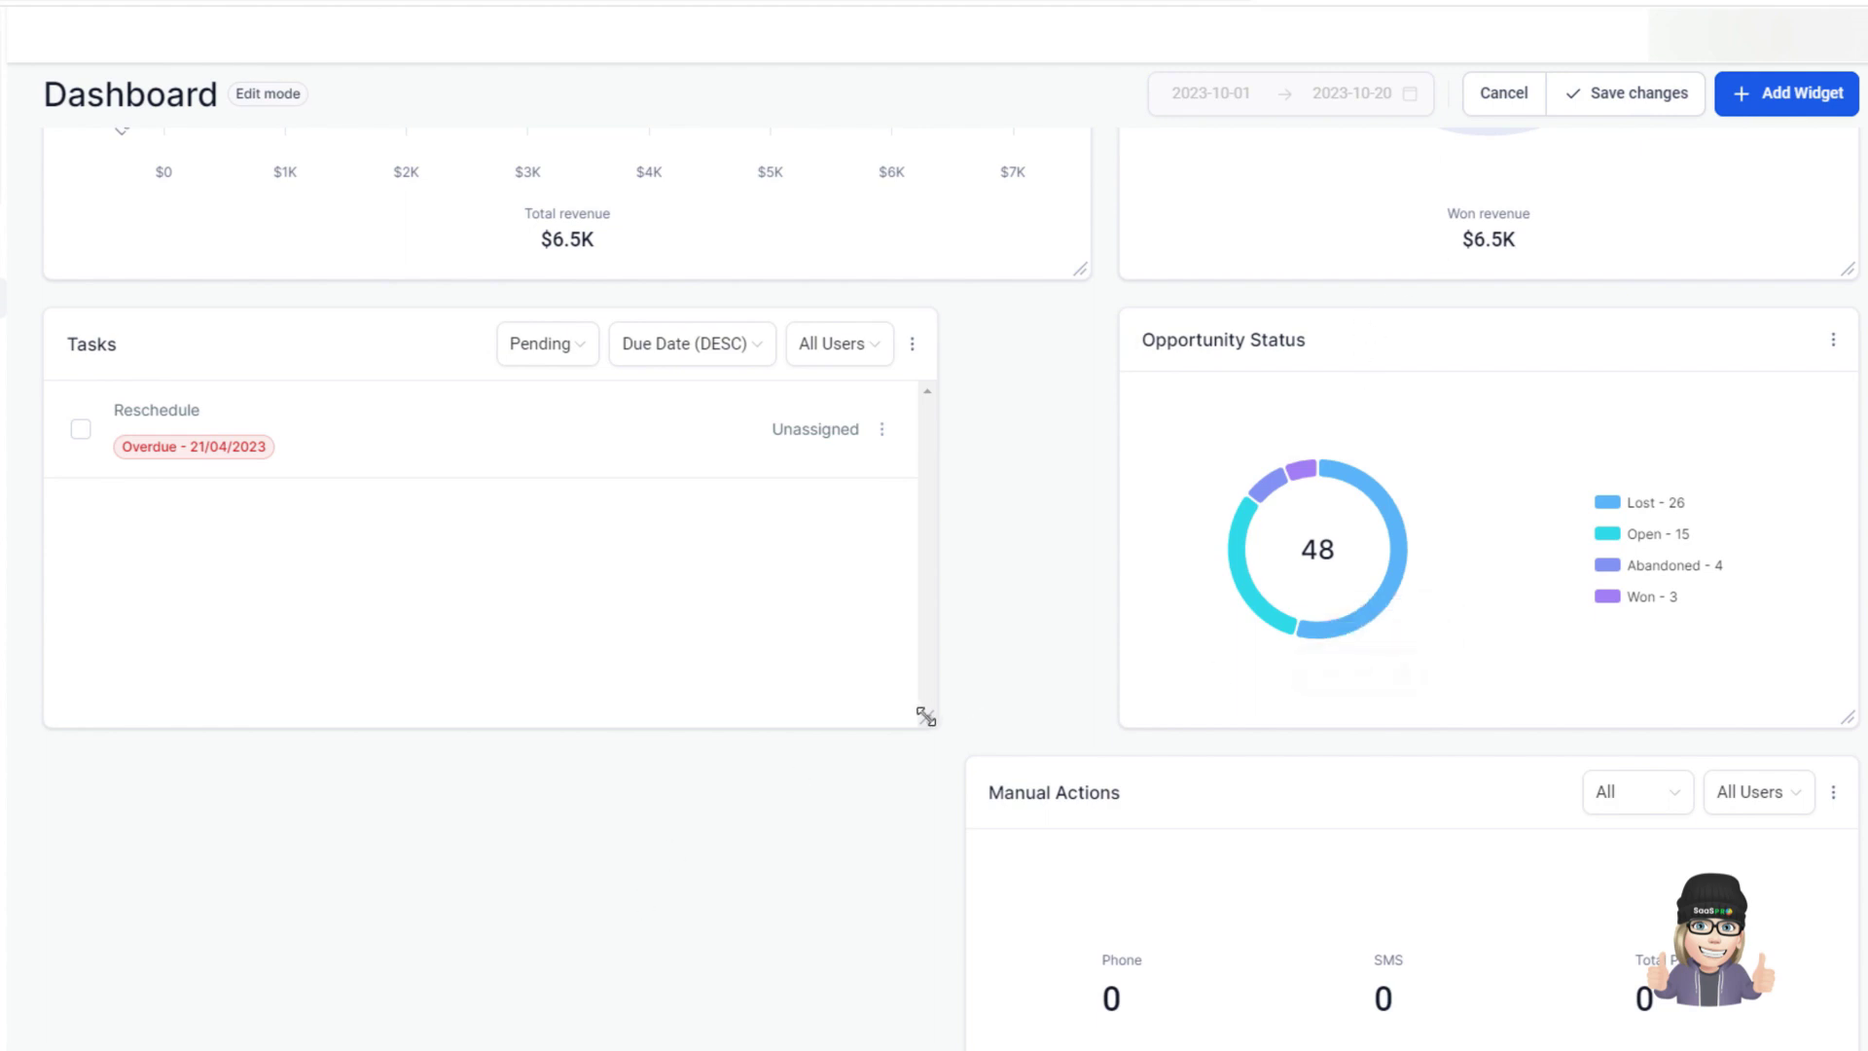
pyautogui.moveTo(924, 717); pyautogui.dragTo(1011, 715)
pyautogui.scroll(-1, 1028, 715)
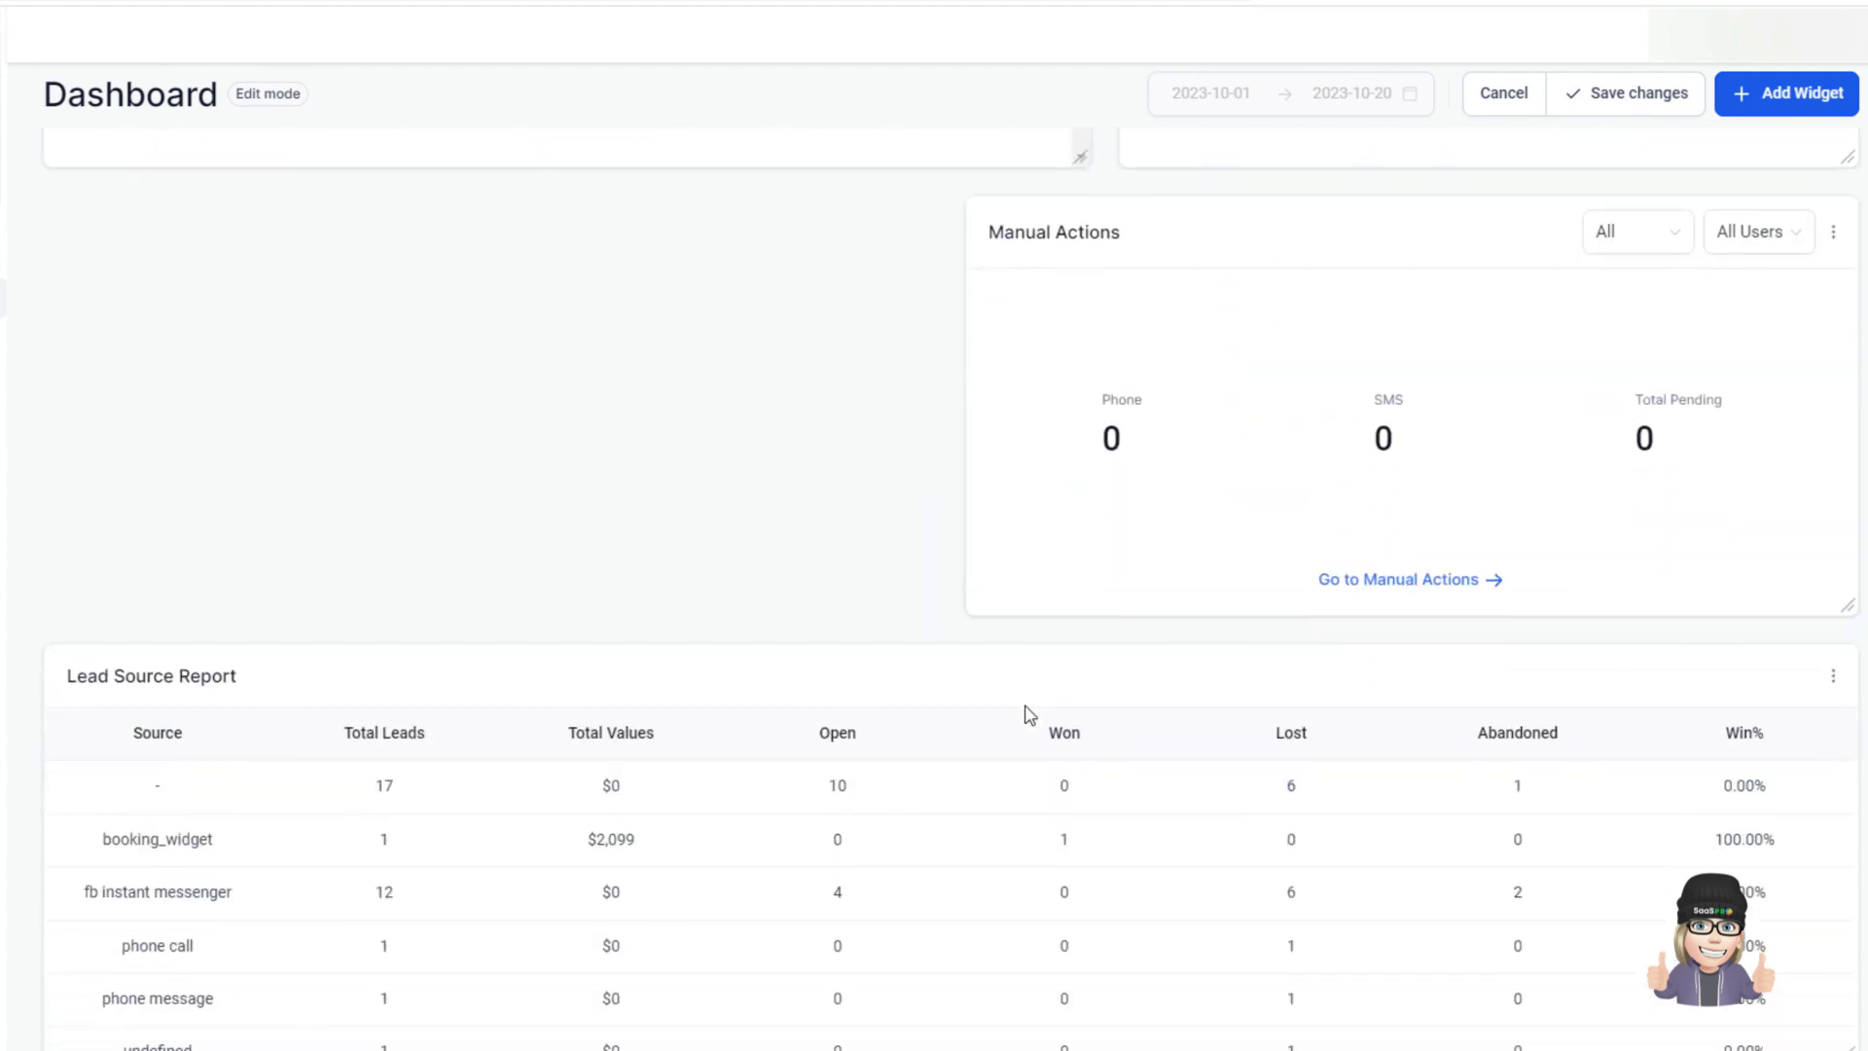
pyautogui.moveTo(1051, 440); pyautogui.dragTo(171, 407)
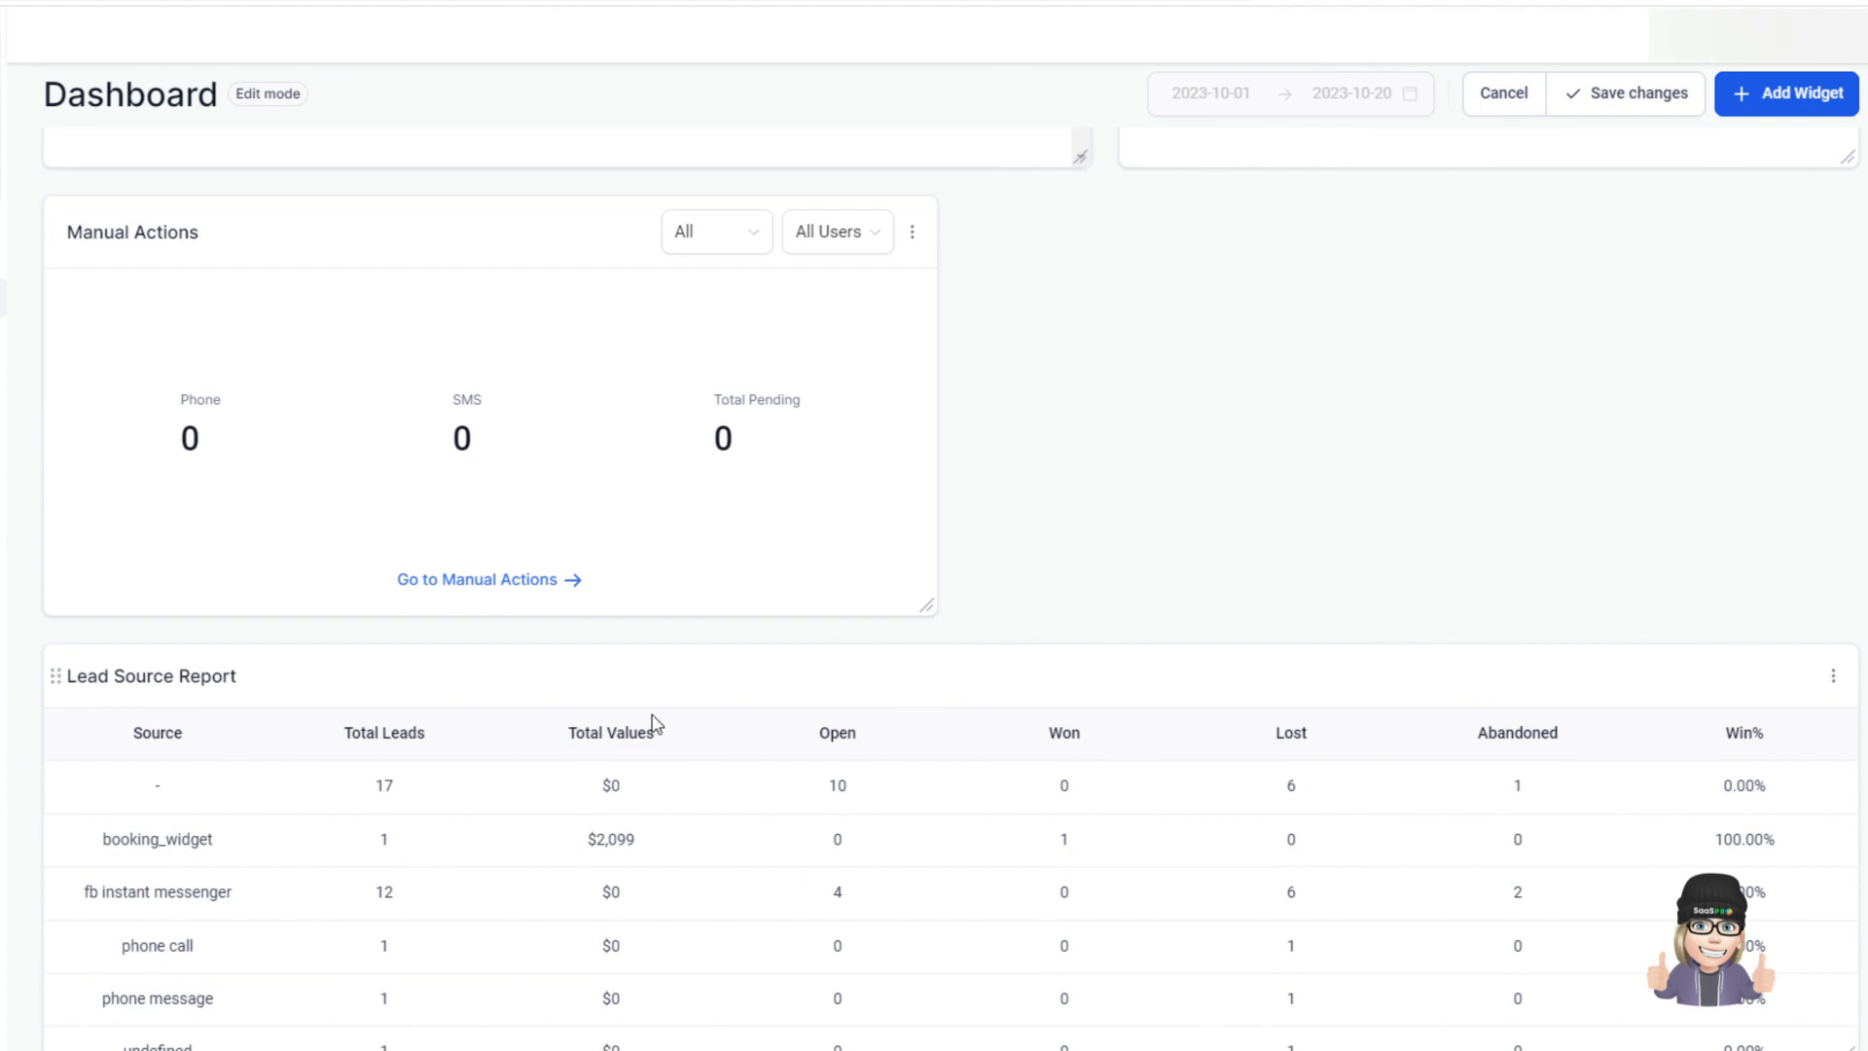
# Move the Funnel widget up directly beneath Opportunity Value and Conversion Rate, and save the dashboard changes
pyautogui.scroll(-3, 1051, 722)
pyautogui.scroll(-15, 1051, 723)
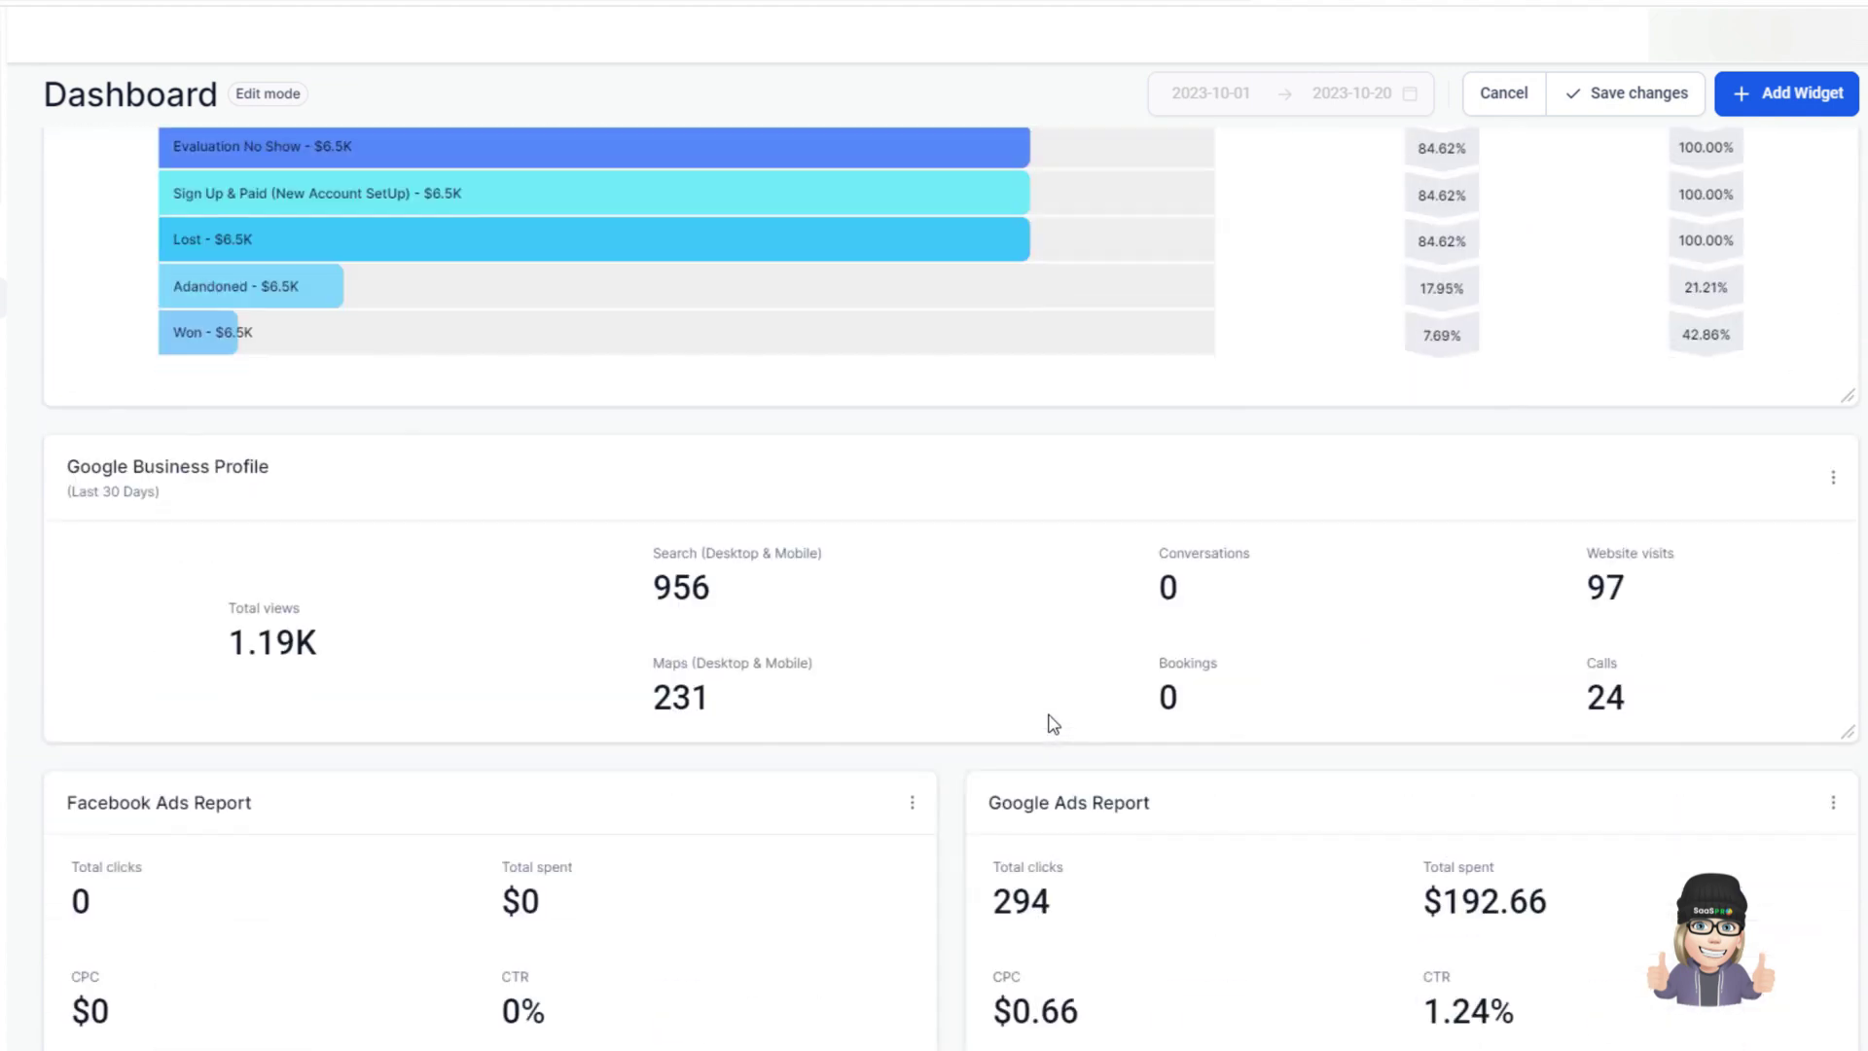
pyautogui.scroll(10, 187, 483)
pyautogui.moveTo(79, 817); pyautogui.dragTo(114, 207)
pyautogui.scroll(6, 329, 517)
pyautogui.moveTo(71, 793); pyautogui.dragTo(118, 381)
pyautogui.scroll(12, 321, 413)
pyautogui.scroll(-4, 321, 412)
pyautogui.scroll(-3, 324, 420)
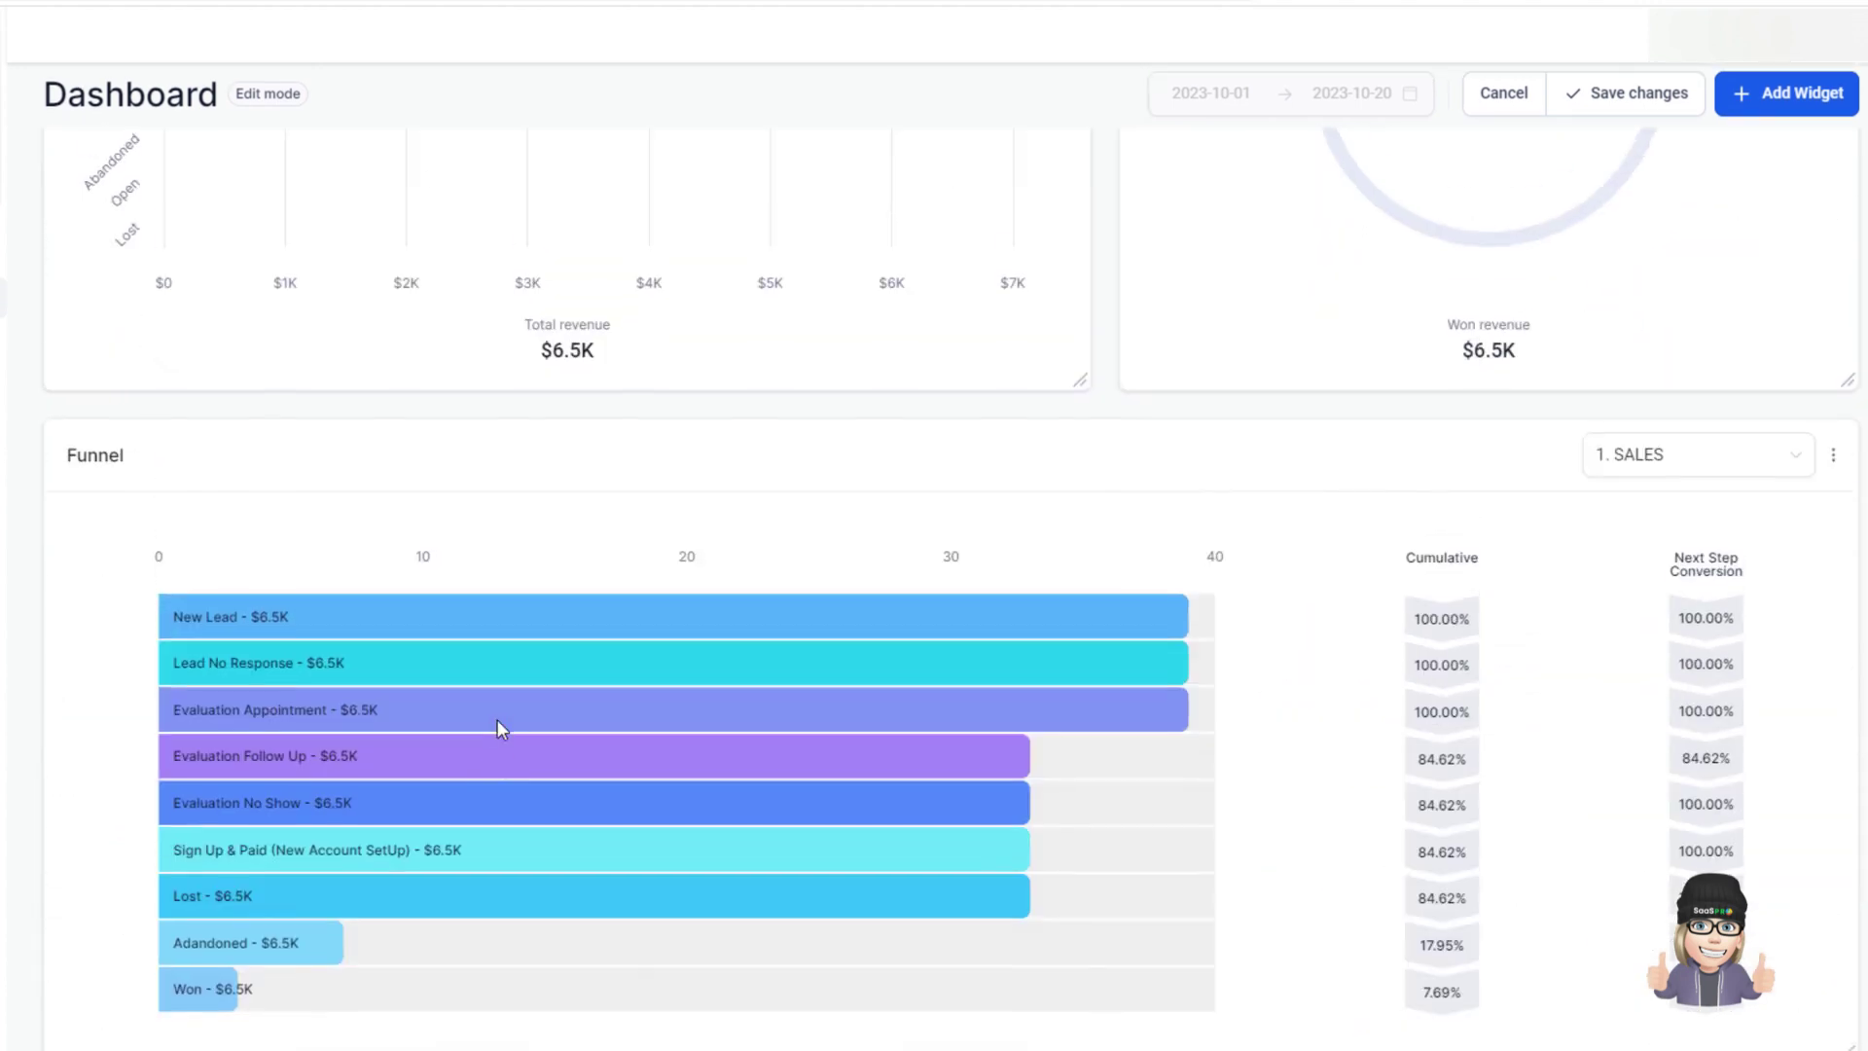
pyautogui.scroll(7, 500, 725)
pyautogui.scroll(2, 511, 728)
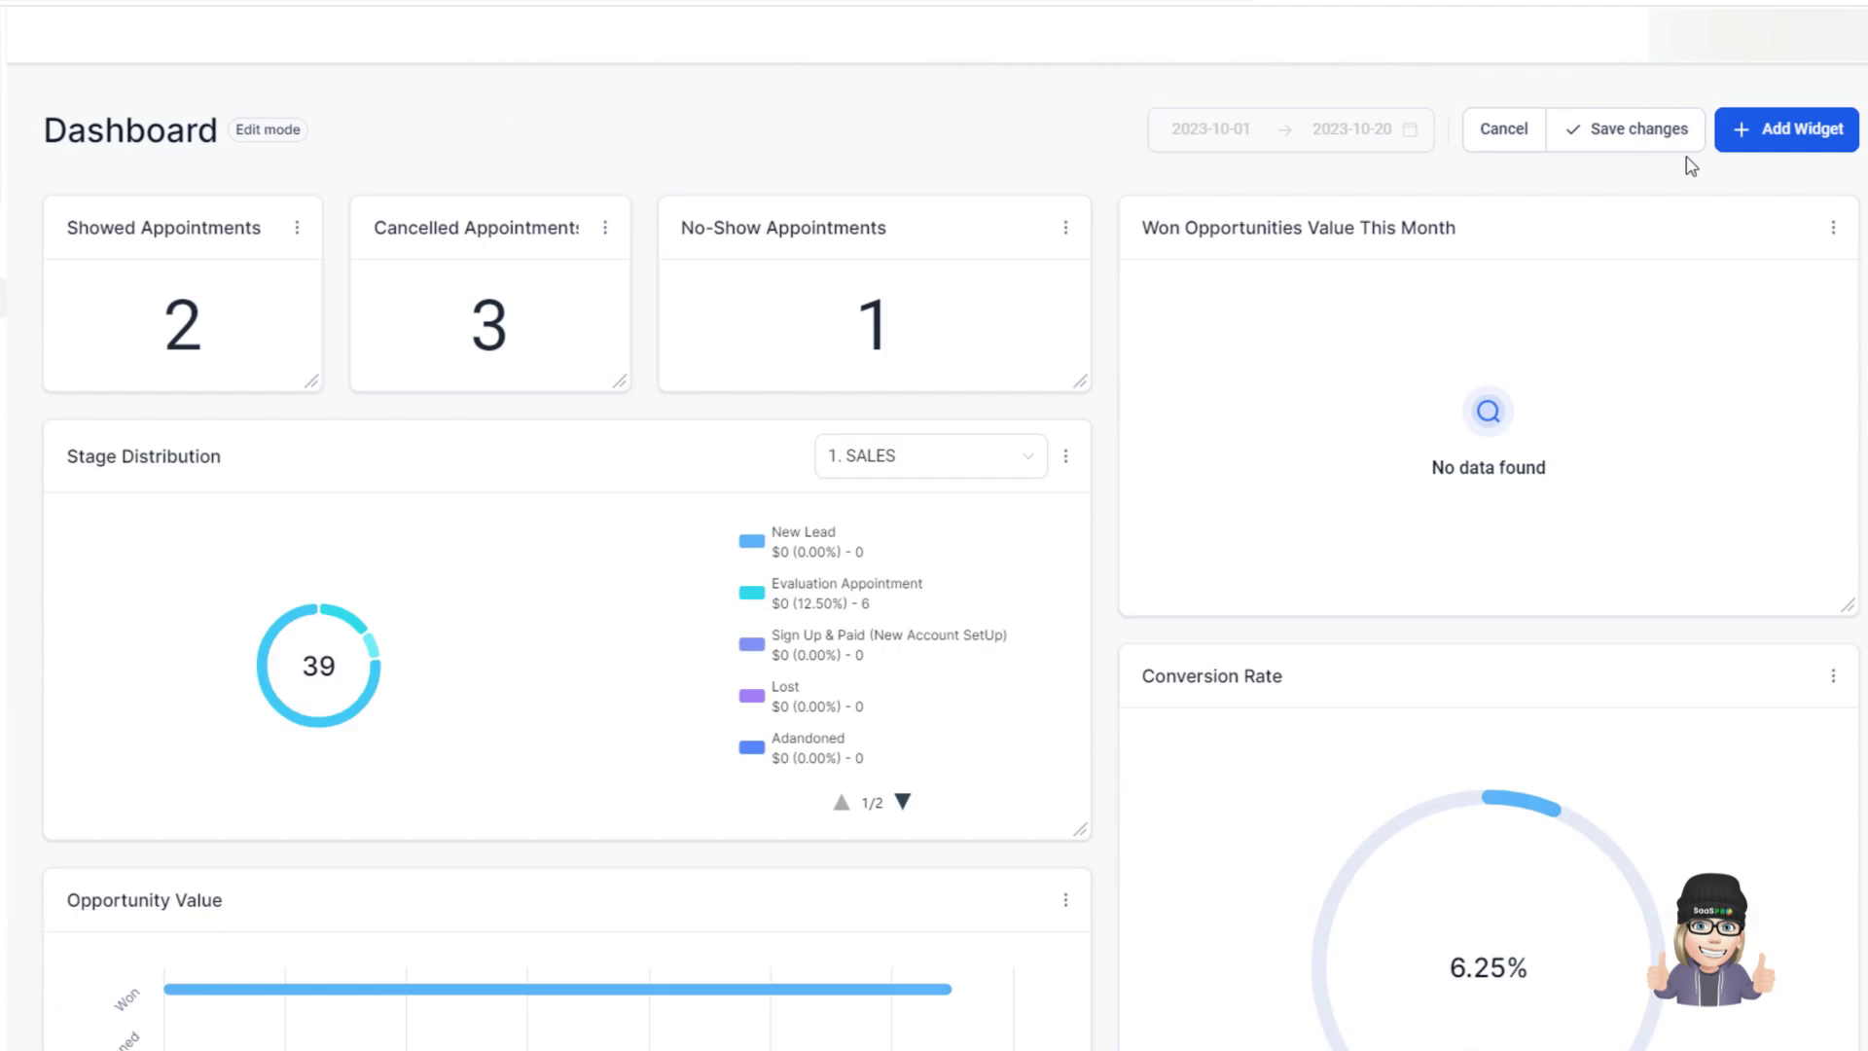
pyautogui.click(1642, 146)
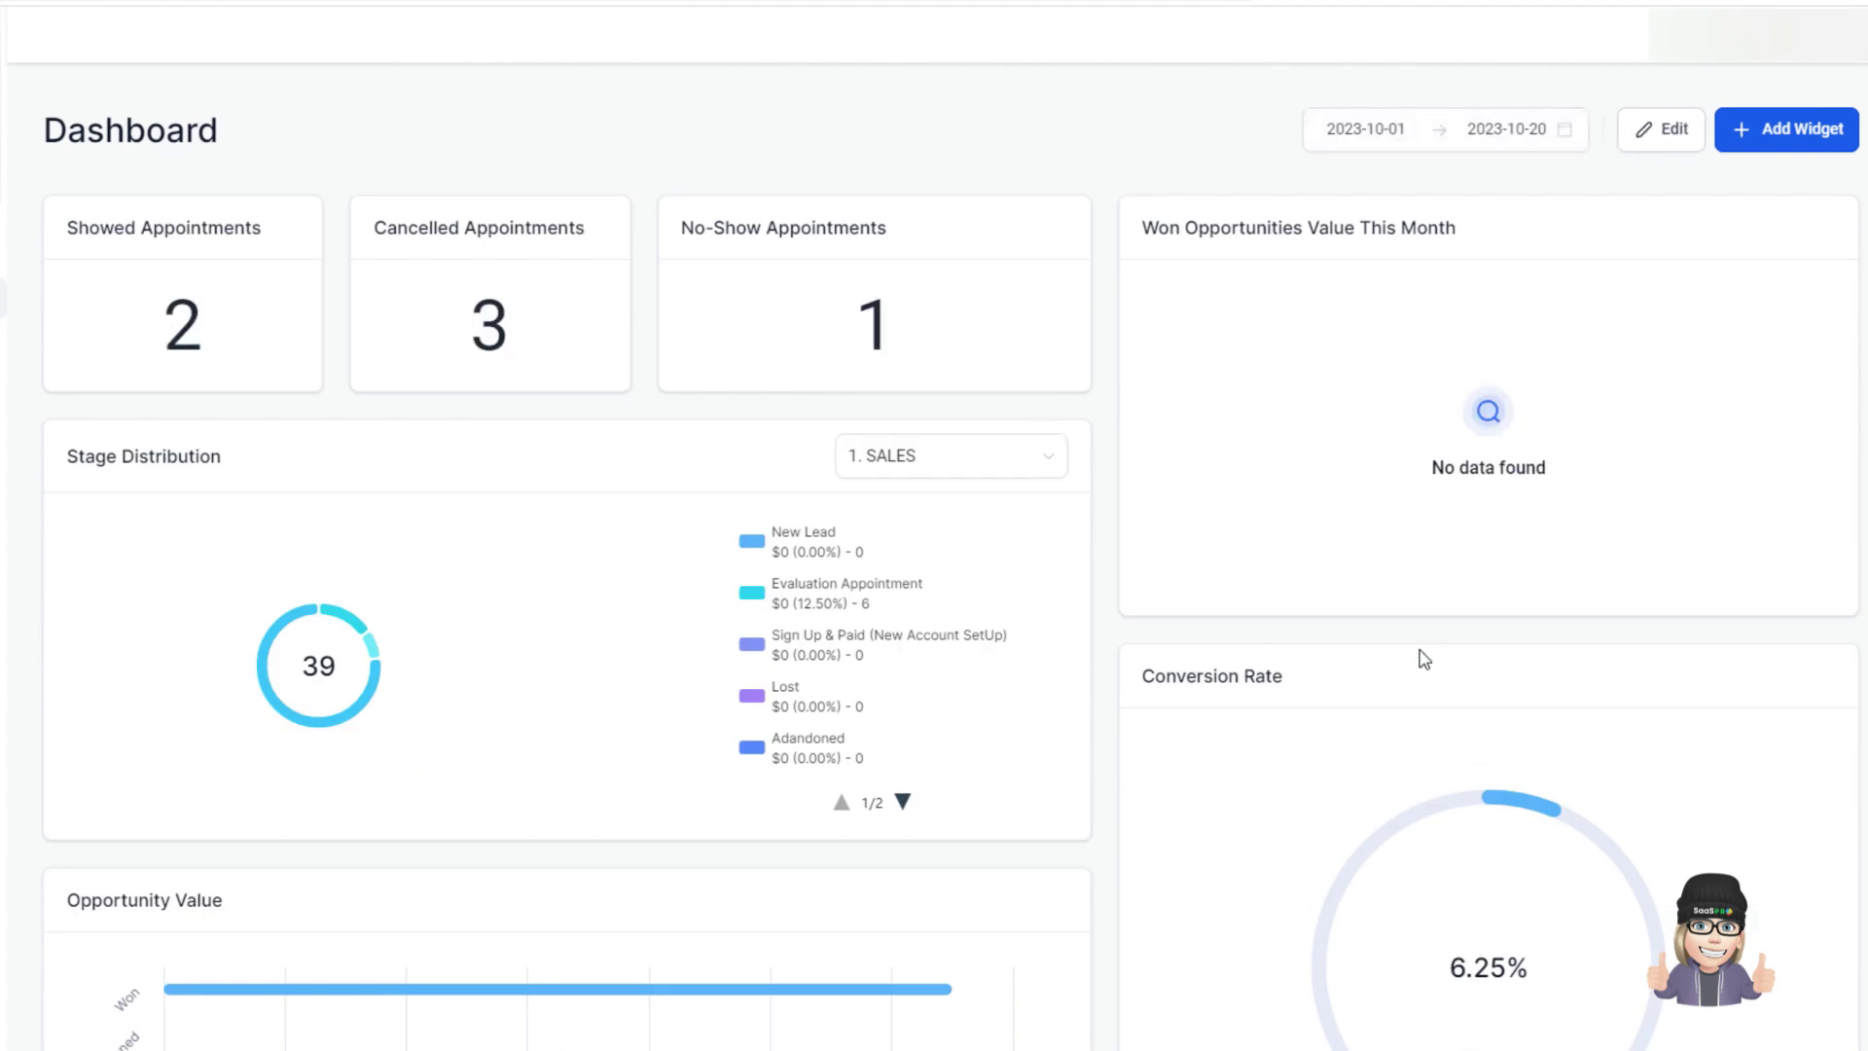